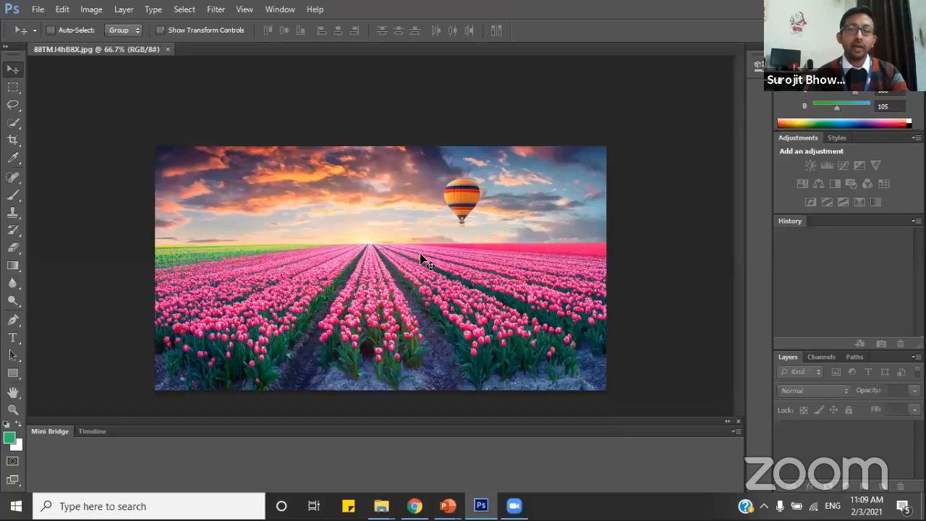
Add the point text "Image" in the sky, to the left of the hot-air balloon.
{"action": "left_click", "coordinate": [13, 338]}
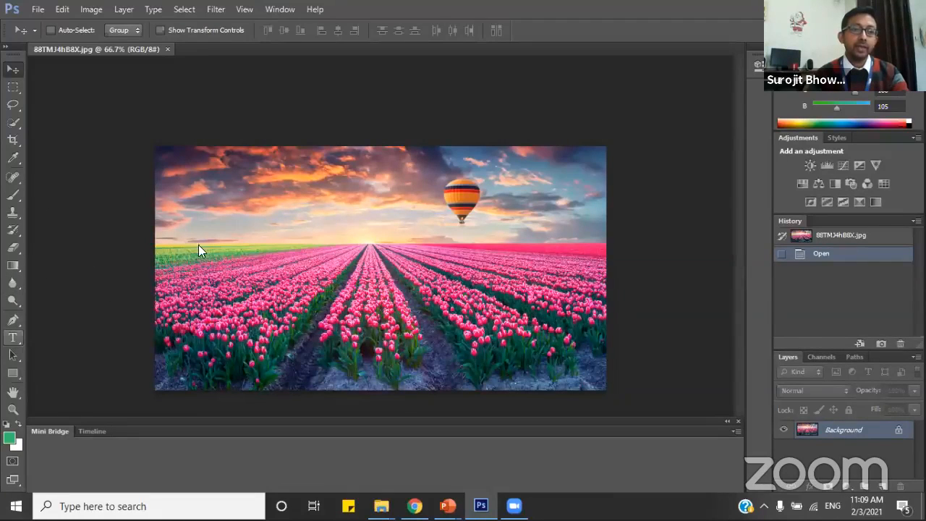
{"action": "left_click", "coordinate": [285, 222]}
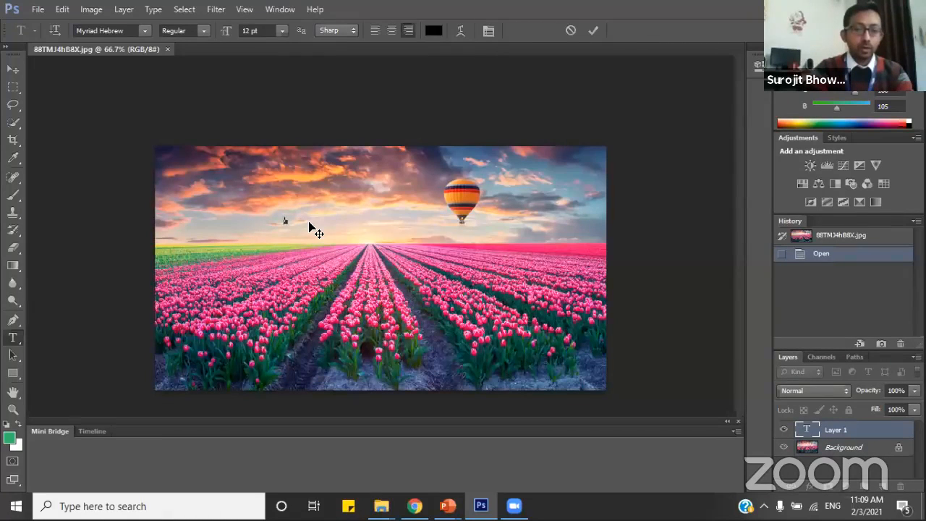
{"action": "type", "text": "Image"}
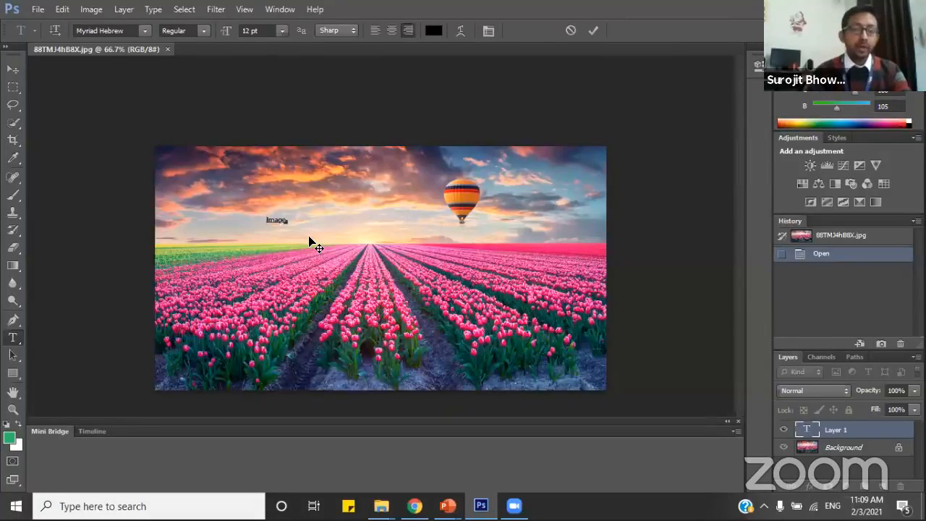
Set the font size of the whole "Image" text to 30 pt.
{"action": "key", "text": "ctrl+a"}
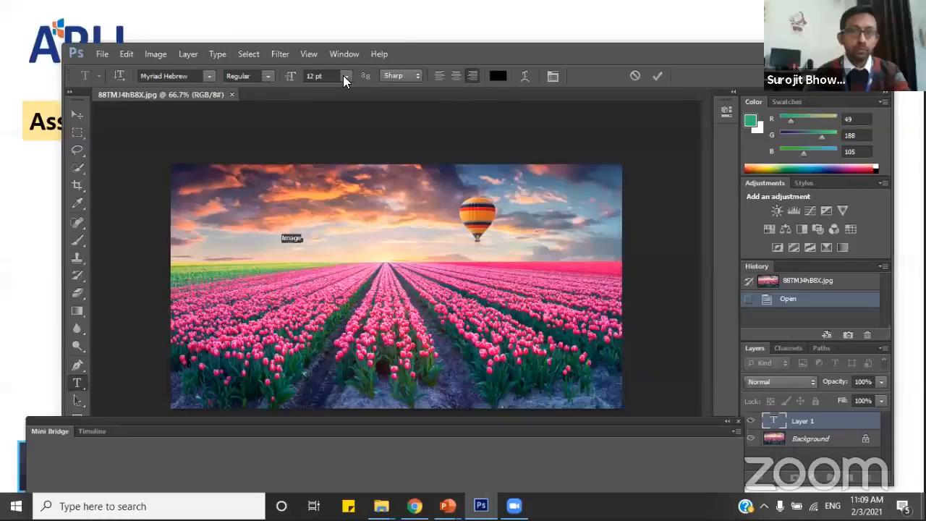
{"action": "left_click", "coordinate": [343, 76]}
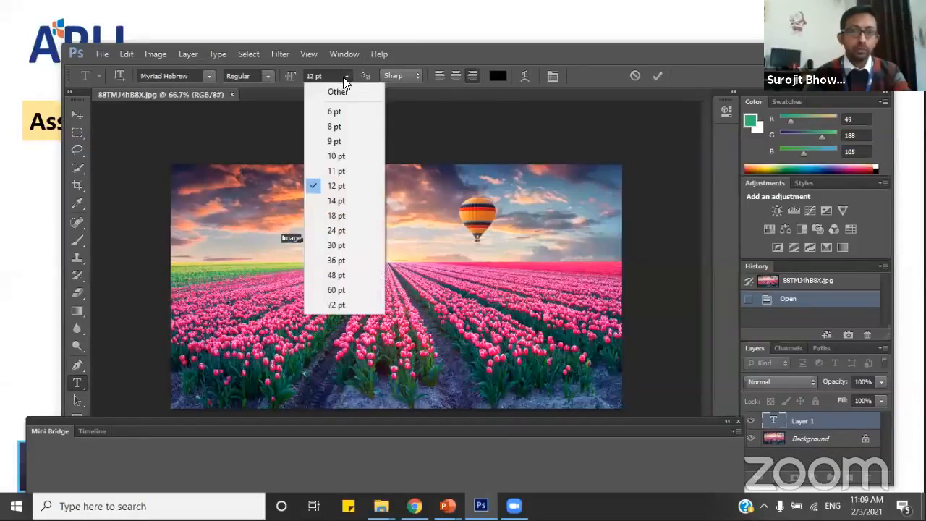
{"action": "left_click", "coordinate": [332, 245]}
{"action": "left_click", "coordinate": [301, 237]}
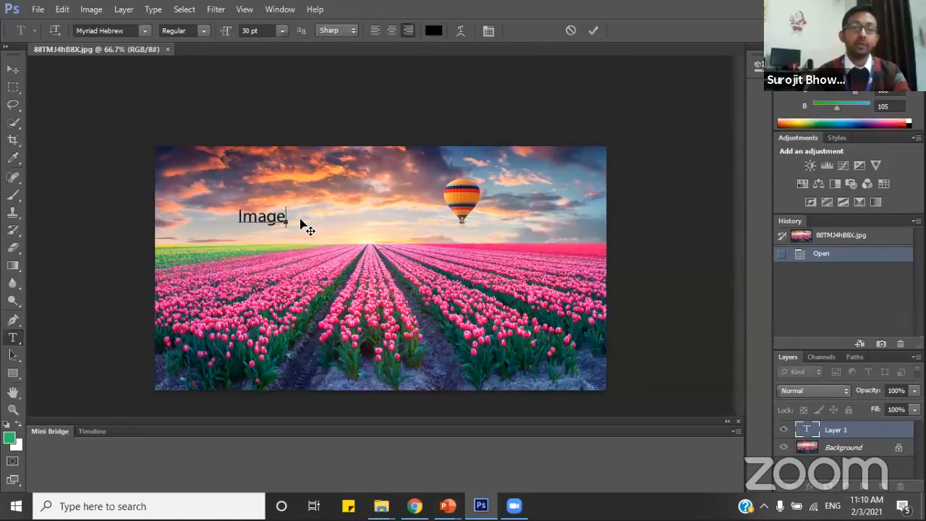
Save the document in the Photoshop folder as File_Test.psd in Photoshop format, with layers and Maximize Compatibility on.
{"action": "left_click", "coordinate": [37, 9]}
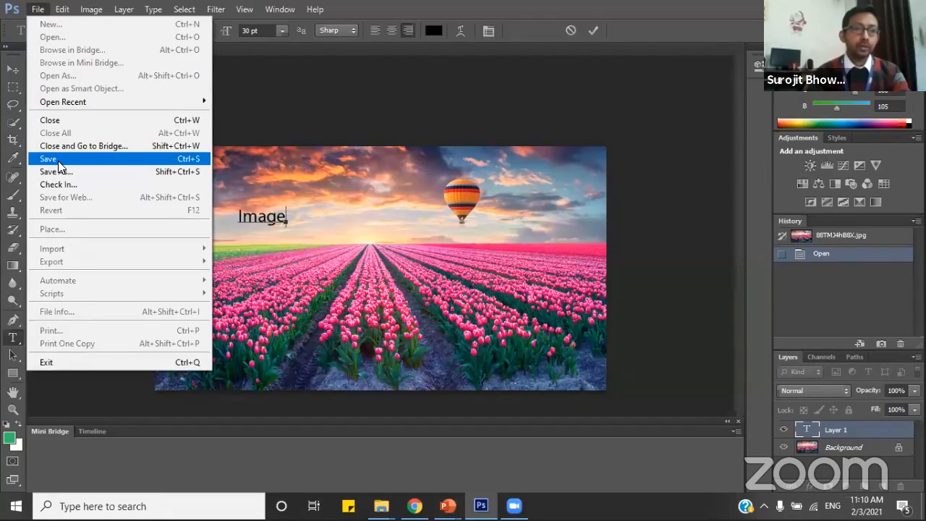
{"action": "left_click", "coordinate": [57, 160]}
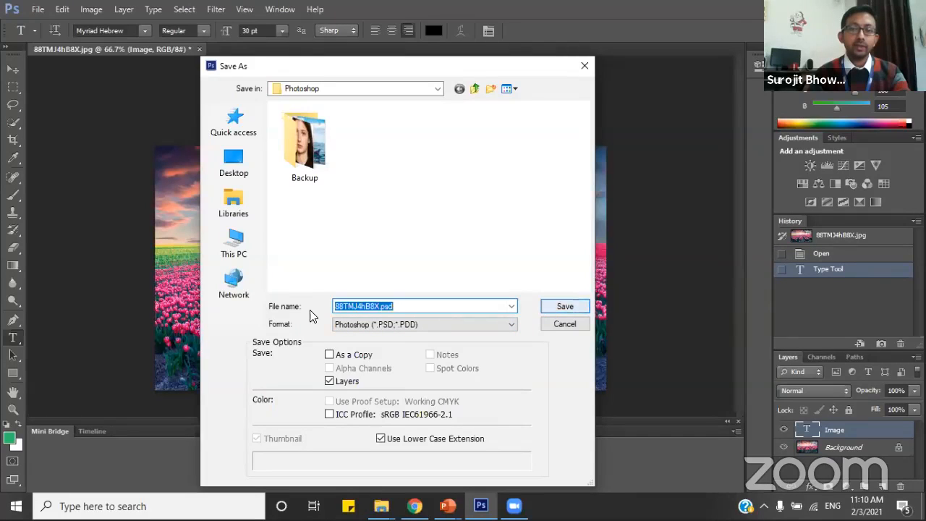
{"action": "left_click", "coordinate": [363, 306]}
{"action": "left_click_drag", "start_coordinate": [375, 306], "coordinate": [333, 307]}
{"action": "key", "text": "BackSpace"}
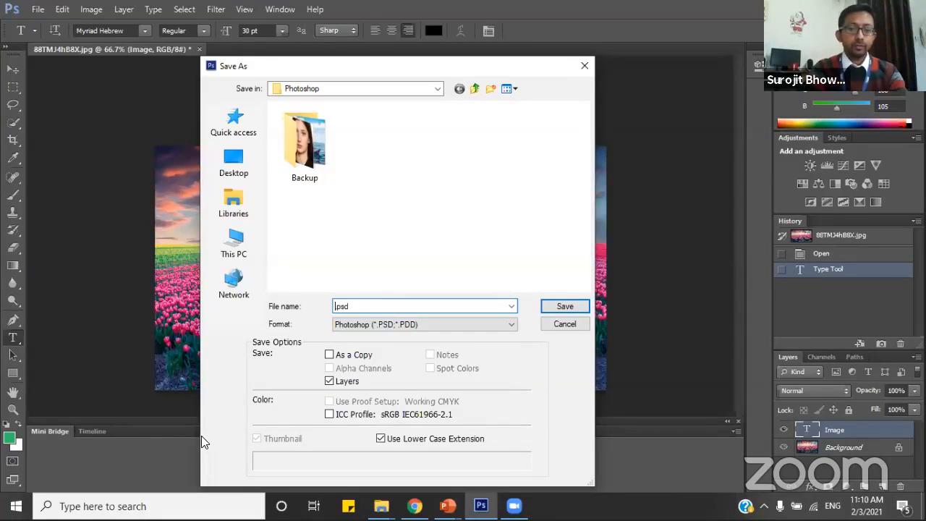
{"action": "type", "text": "File"}
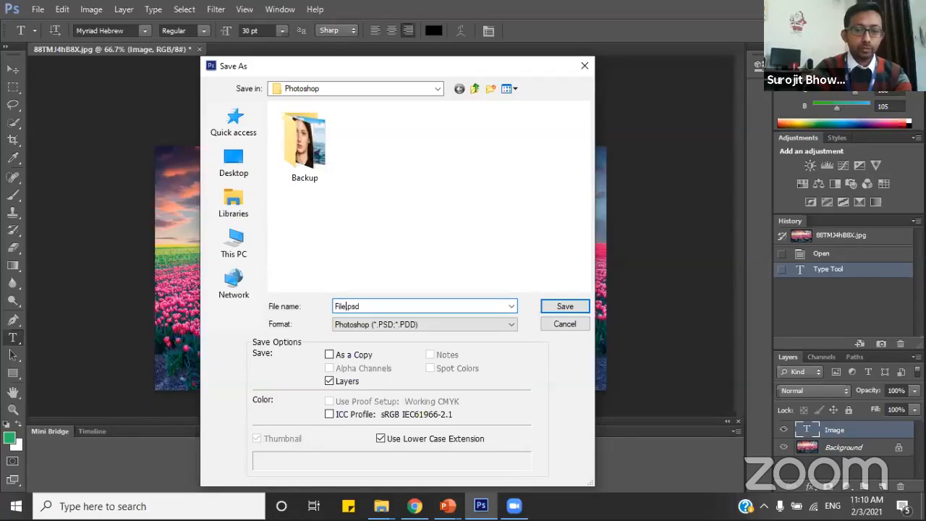
{"action": "type", "text": "_Test"}
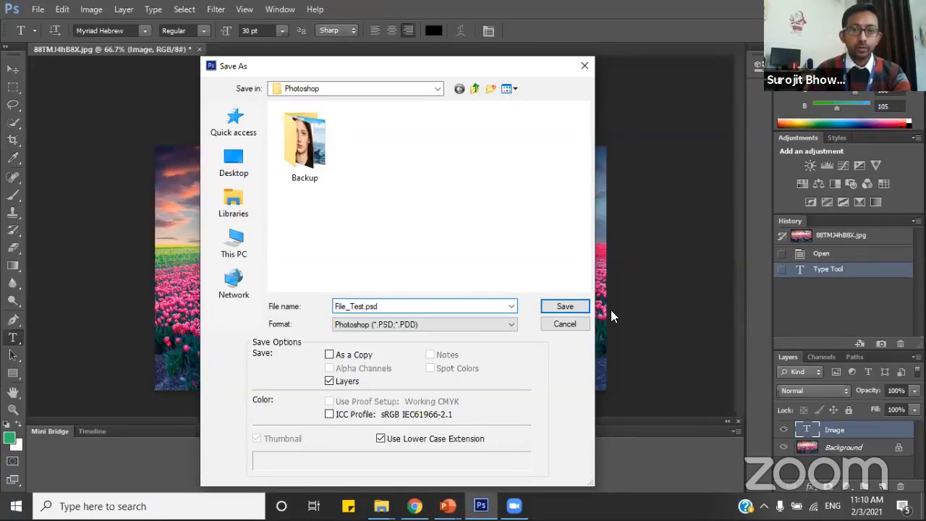
{"action": "left_click", "coordinate": [563, 307]}
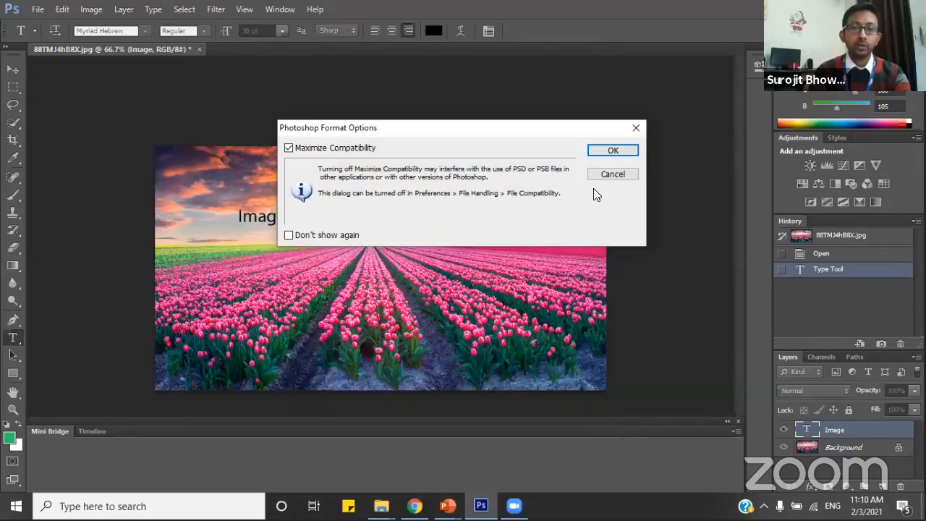
{"action": "left_click", "coordinate": [613, 152]}
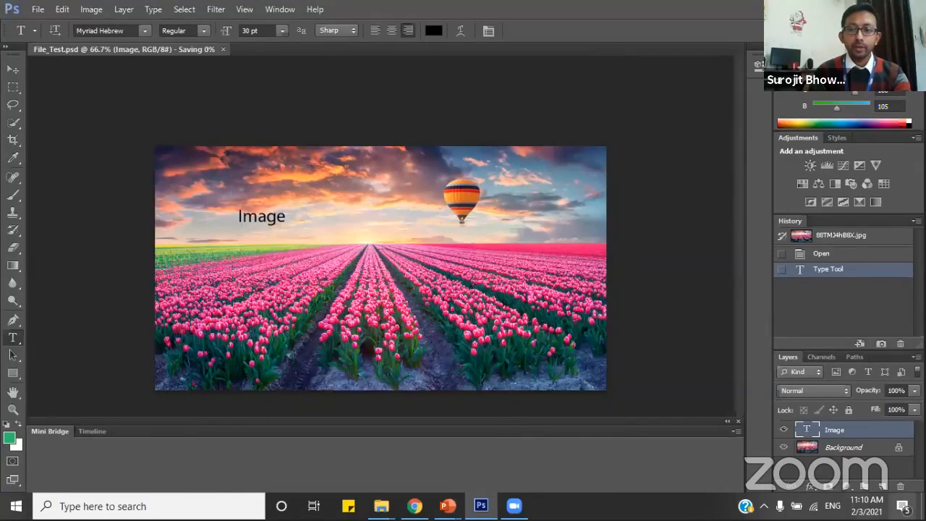
Find the saved File_Test.psd in the desktop's Photoshop folder and open it in Photoshop.
{"action": "key", "text": "super+d"}
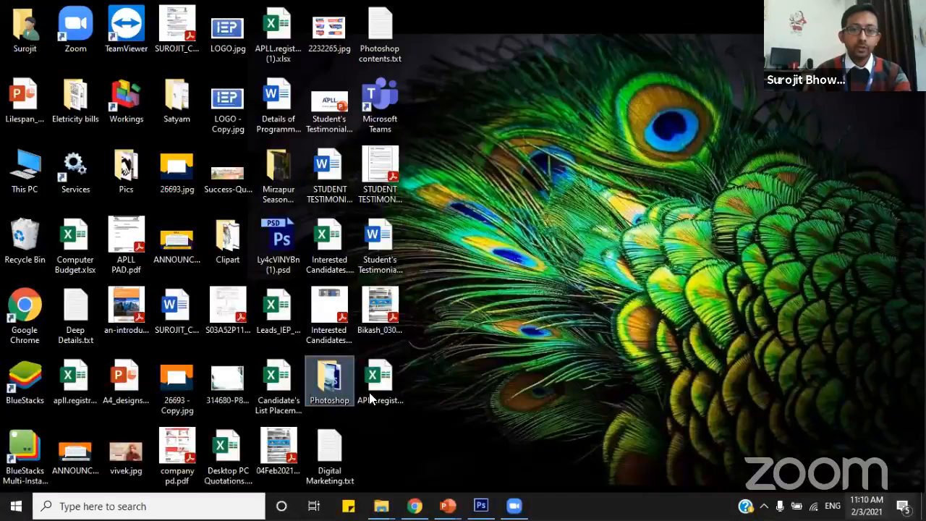
{"action": "double_click", "coordinate": [322, 392]}
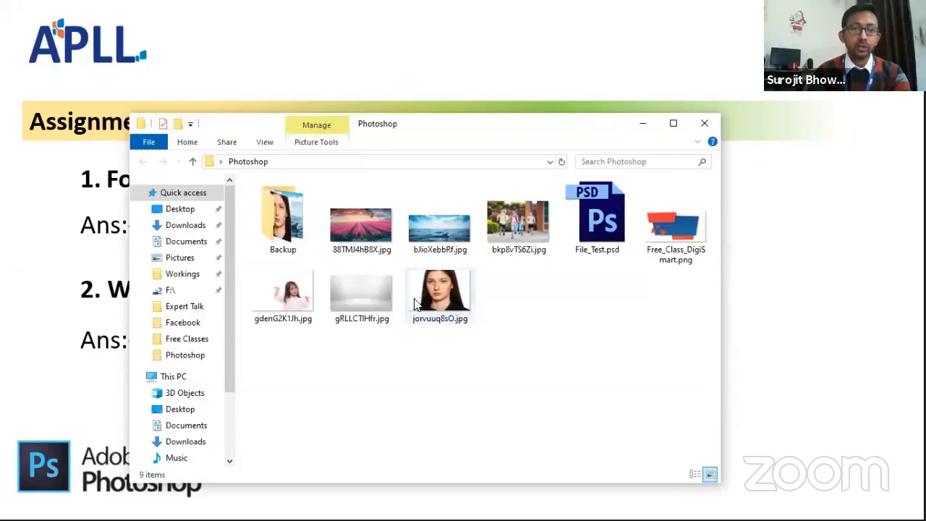
{"action": "left_click", "coordinate": [600, 221]}
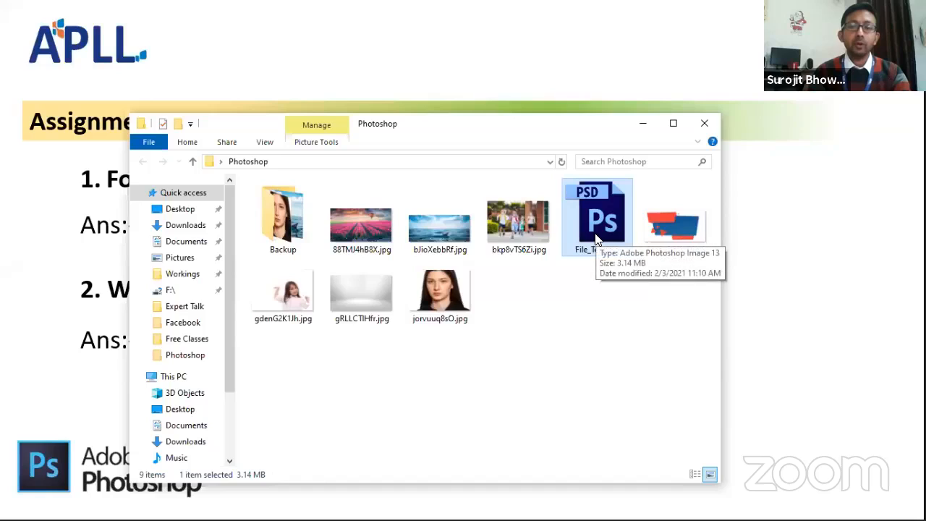
{"action": "left_click", "coordinate": [563, 300]}
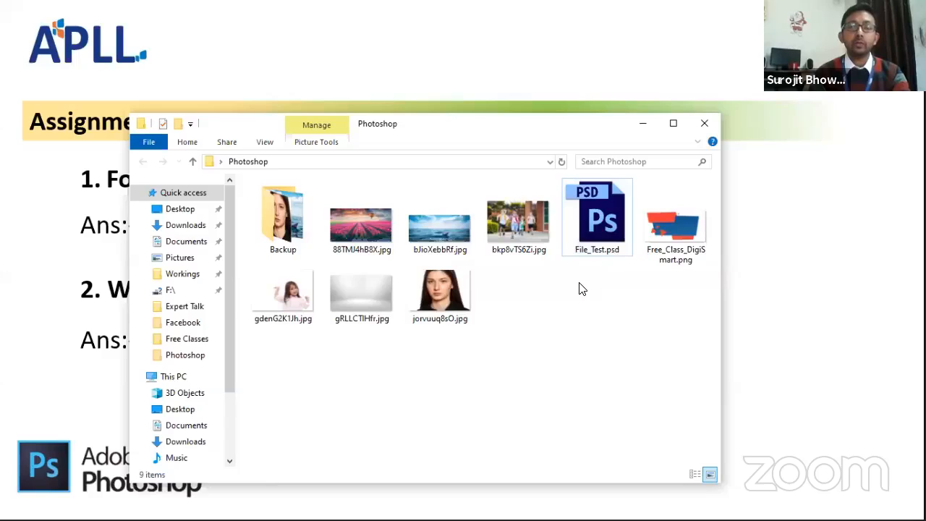
{"action": "left_click", "coordinate": [602, 228]}
{"action": "double_click", "coordinate": [602, 228]}
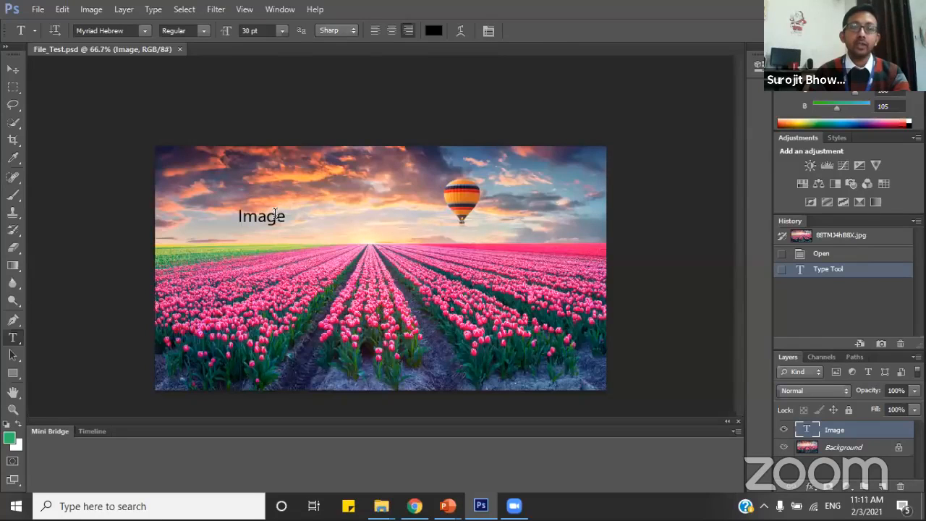
Save a JPEG copy of the document as File_Test.jpg in the Photoshop folder, accepting the JPEG options.
{"action": "left_click", "coordinate": [38, 9]}
{"action": "key", "text": "Return"}
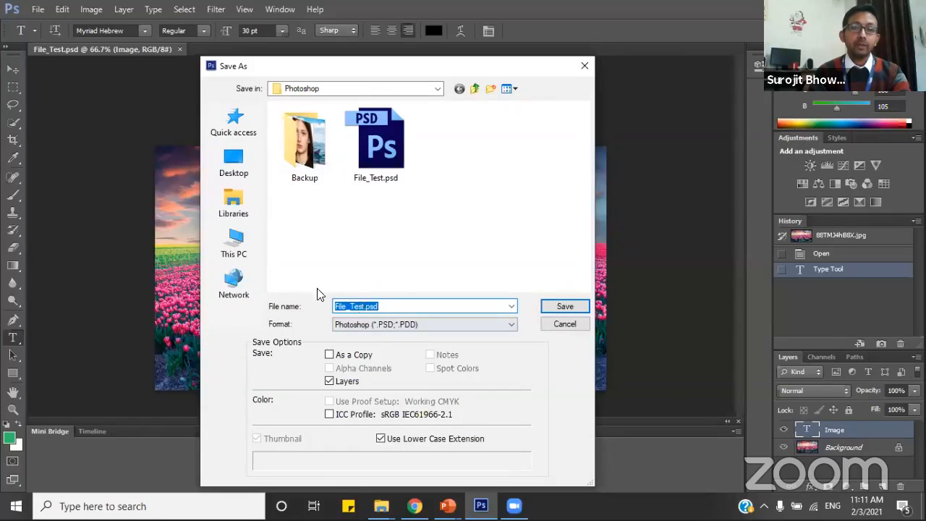
{"action": "left_click", "coordinate": [370, 325]}
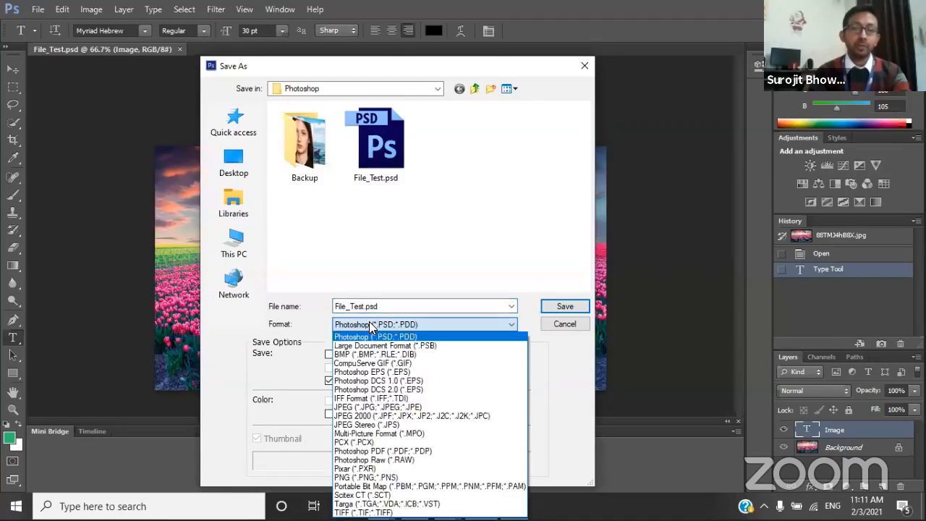
{"action": "left_click", "coordinate": [365, 407]}
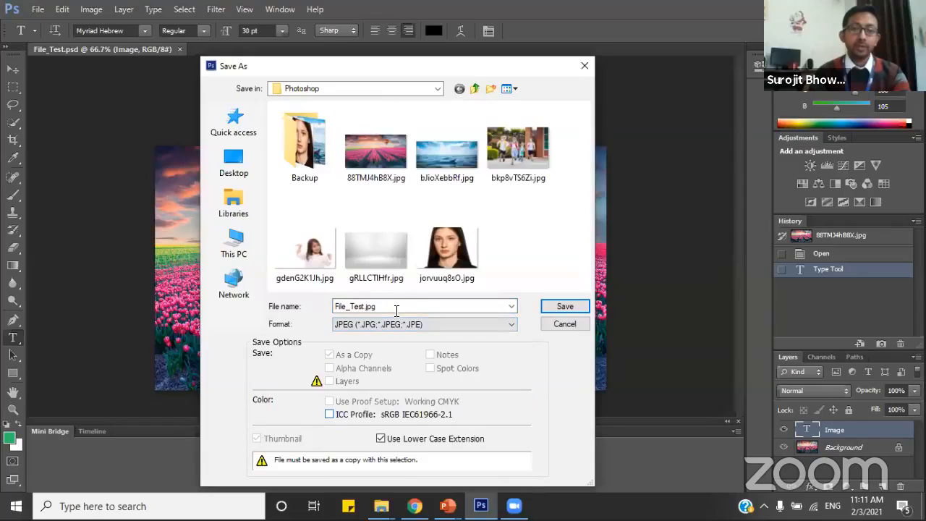
{"action": "left_click", "coordinate": [563, 307]}
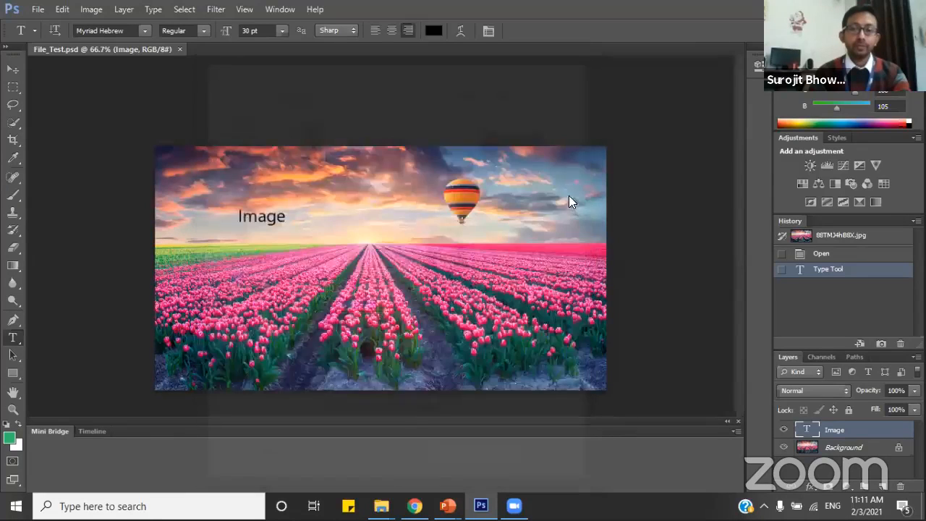
{"action": "left_click", "coordinate": [547, 124]}
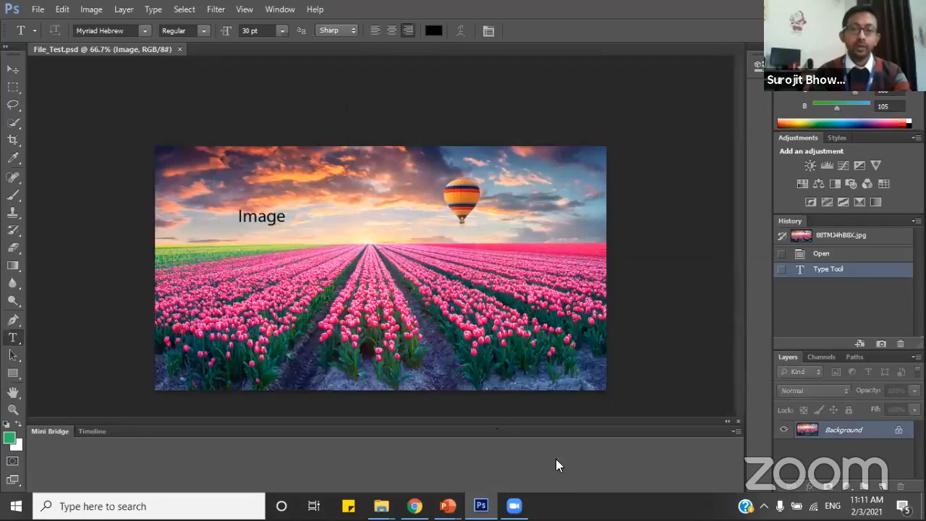
Open File_Test.jpg from the desktop's Photoshop folder in the Photos viewer, examine it zoomed in and out, and close it.
{"action": "key", "text": "alt+Tab"}
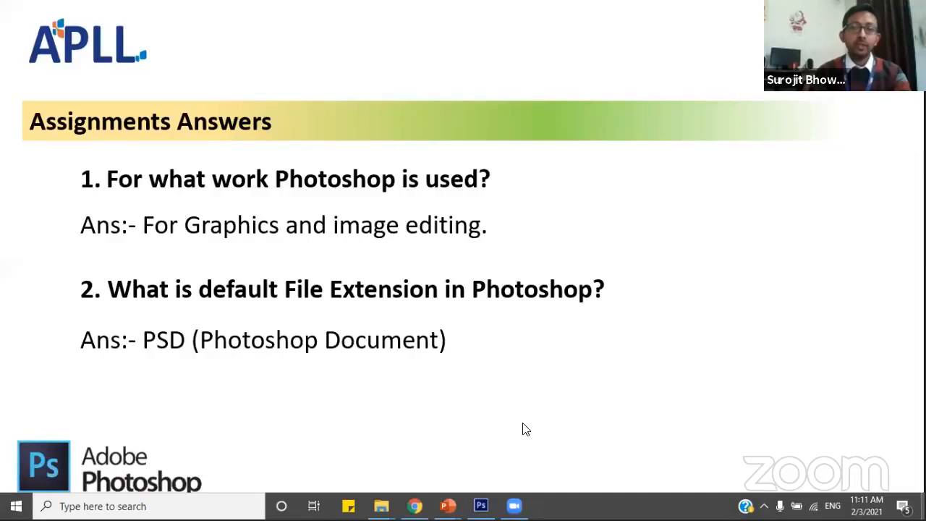
{"action": "key", "text": "super+d"}
{"action": "double_click", "coordinate": [331, 373]}
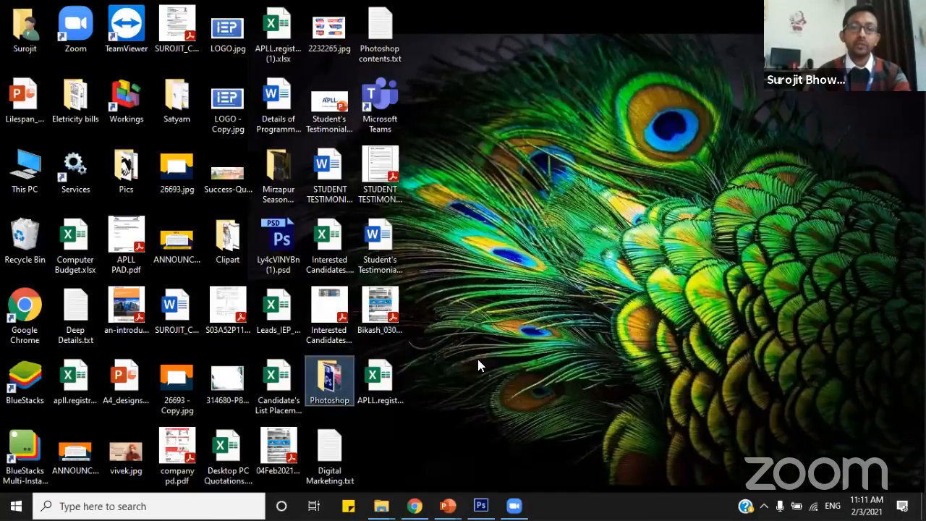
{"action": "left_click", "coordinate": [479, 360]}
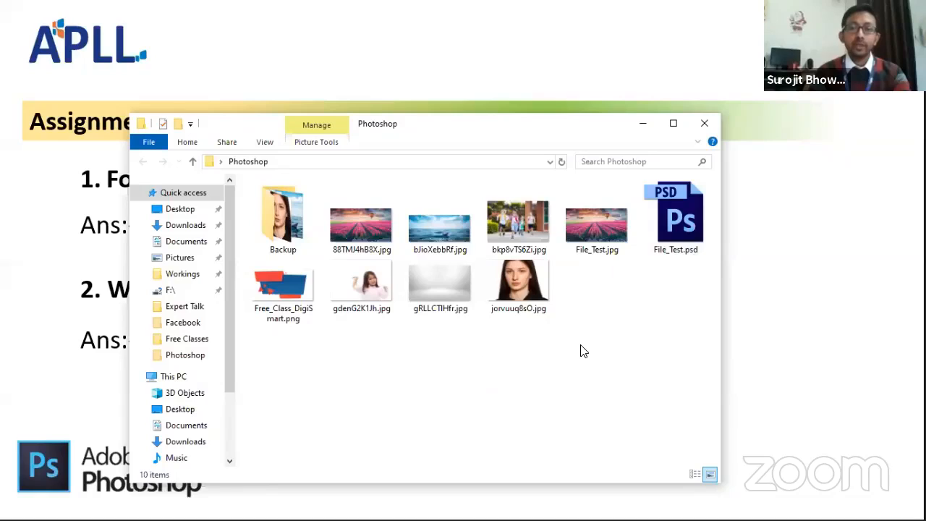
{"action": "left_click", "coordinate": [608, 240]}
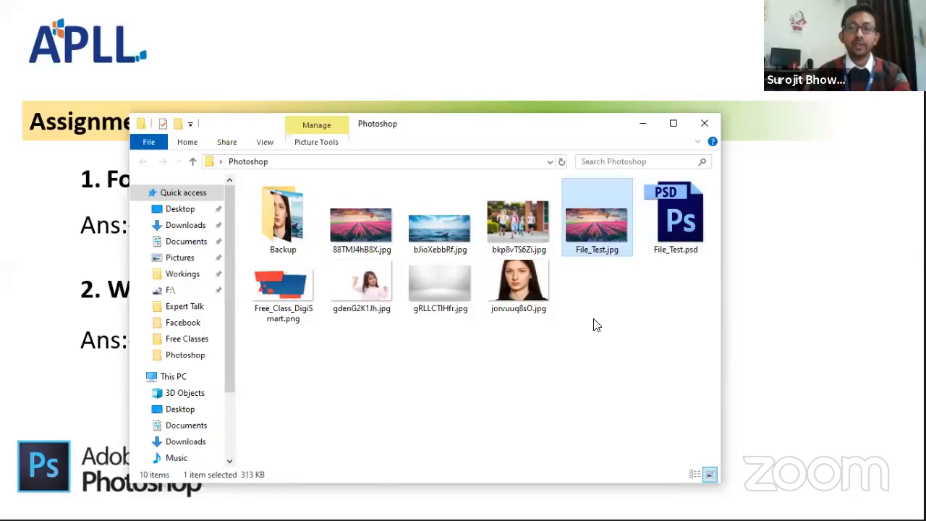
{"action": "double_click", "coordinate": [601, 234]}
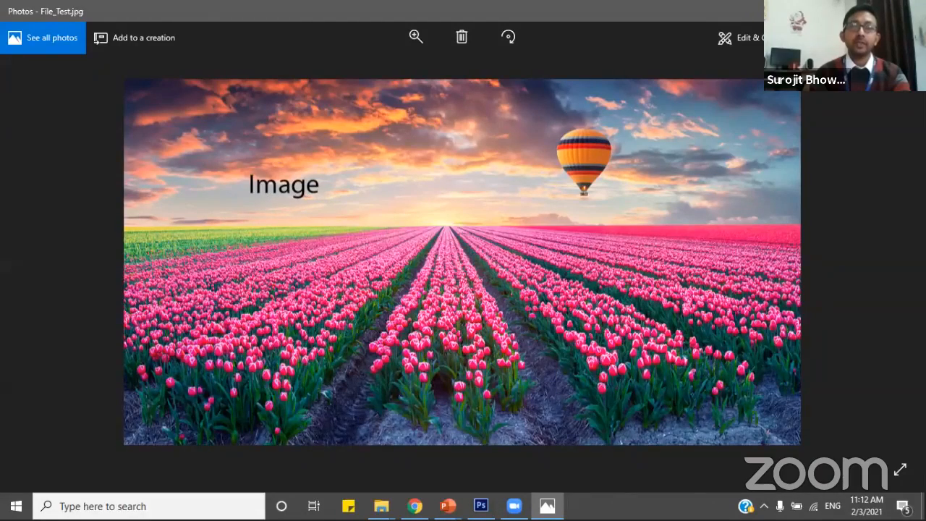
{"action": "scroll", "coordinate": [507, 248], "scroll_direction": "up", "scroll_amount": 3}
{"action": "scroll", "coordinate": [509, 248], "scroll_direction": "down", "scroll_amount": 3}
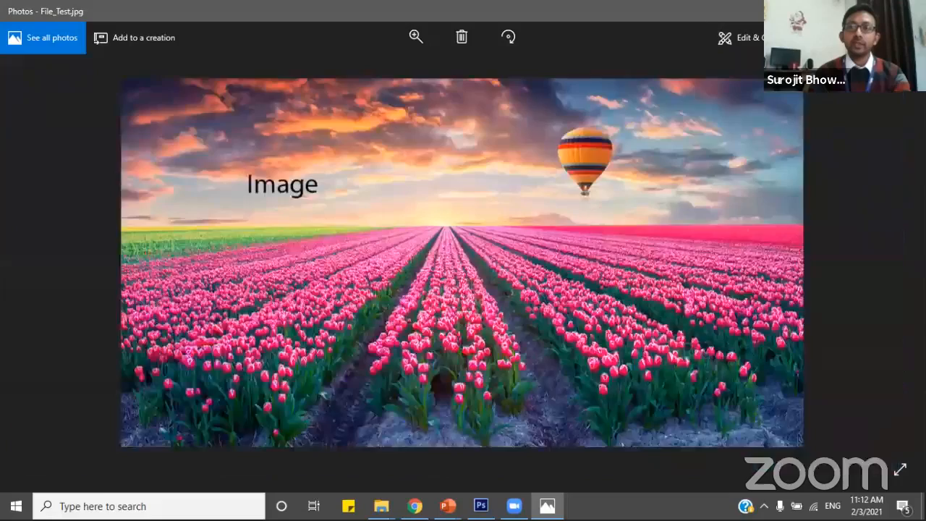
{"action": "left_click", "coordinate": [909, 11]}
Compare the File_Test.psd and File_Test.jpg files in the Photoshop folder.
{"action": "left_click", "coordinate": [579, 350]}
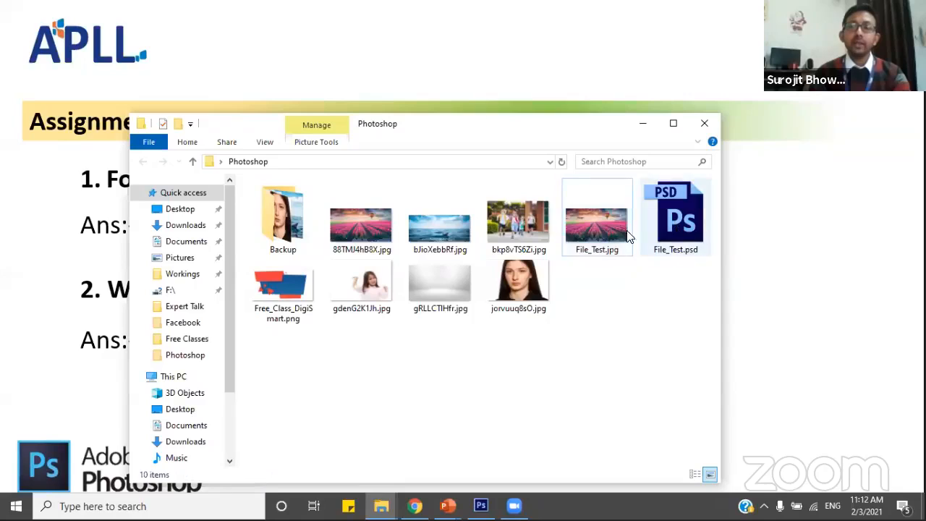
{"action": "left_click", "coordinate": [679, 230]}
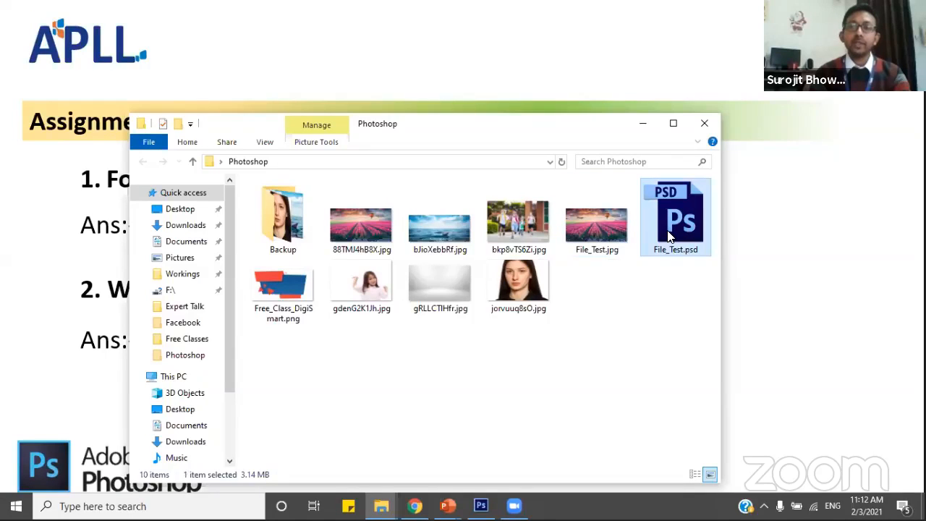
{"action": "left_click", "coordinate": [600, 240]}
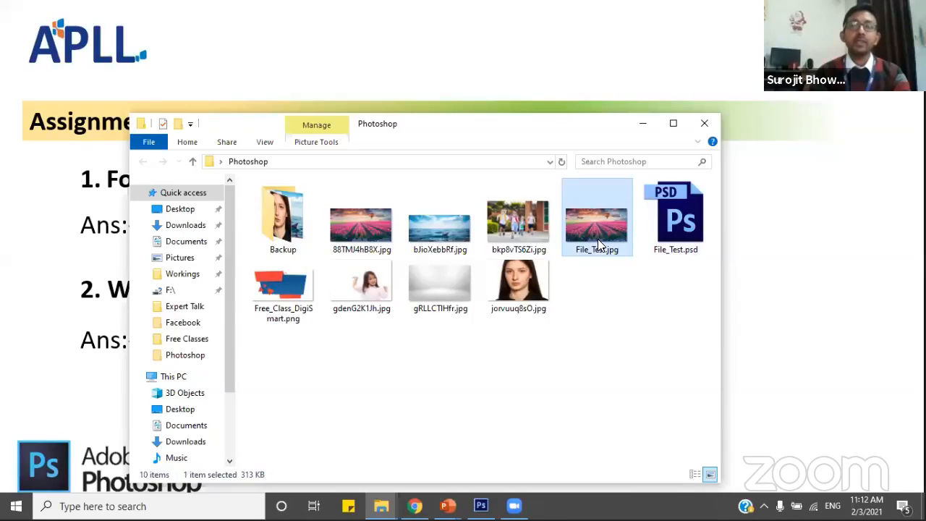
{"action": "left_click", "coordinate": [640, 269]}
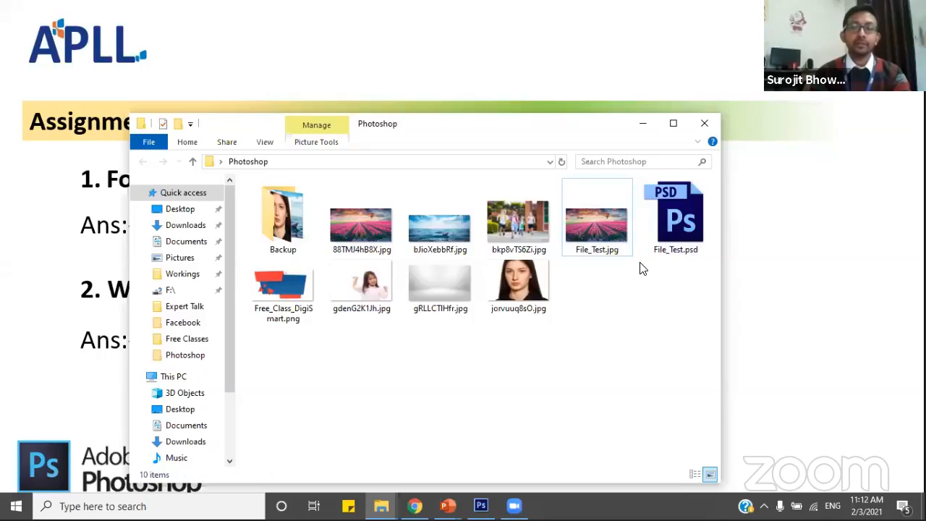
Minimize the folder window and advance the PowerPoint slideshow to the next slide.
{"action": "left_click", "coordinate": [646, 127]}
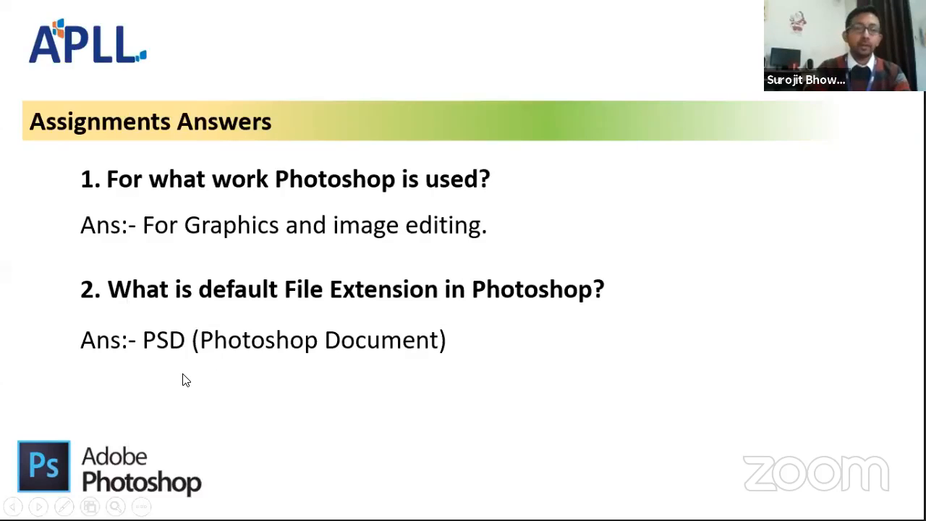
{"action": "key", "text": "Right"}
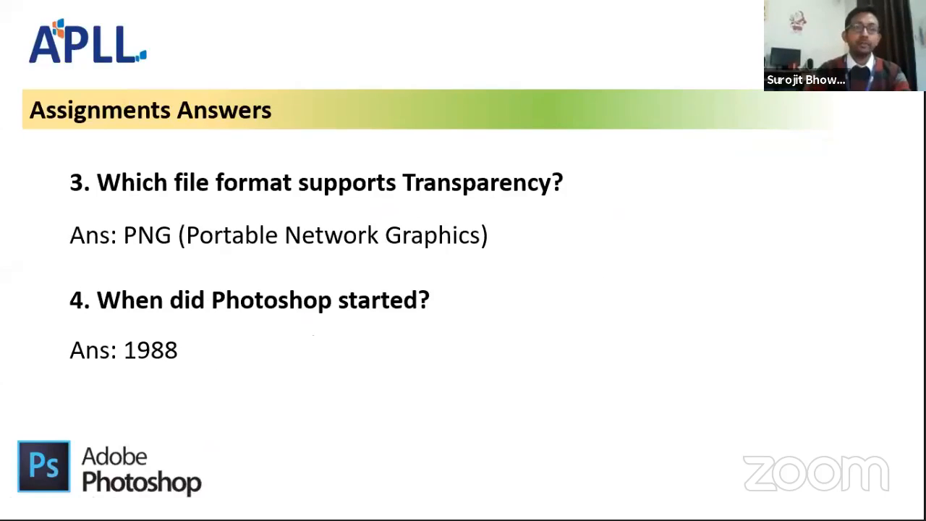
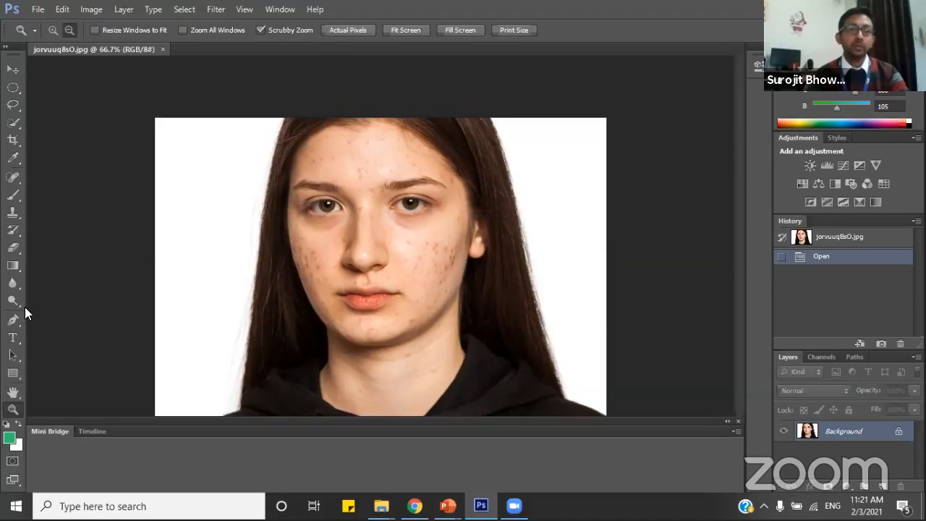
Examine the blemishes on the portrait's forehead at 400% magnification.
{"action": "left_click", "coordinate": [14, 301]}
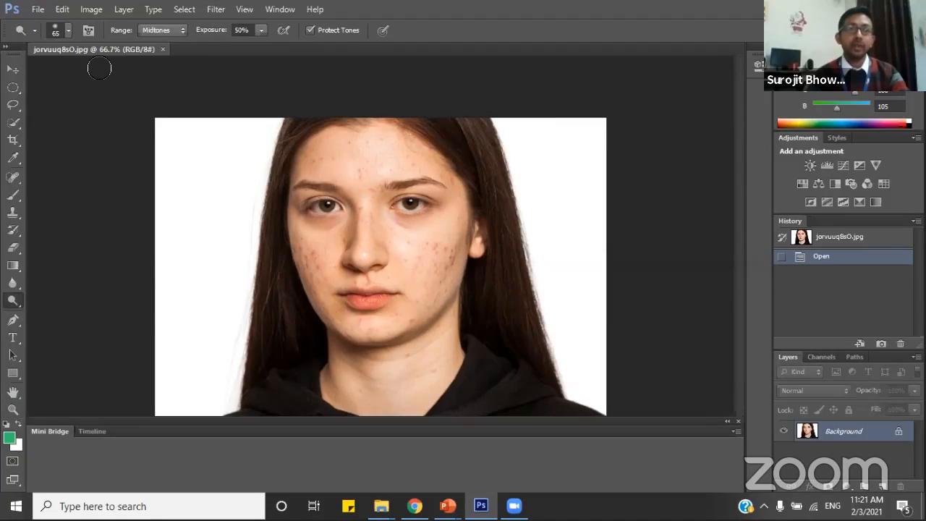
{"action": "left_click", "coordinate": [12, 410]}
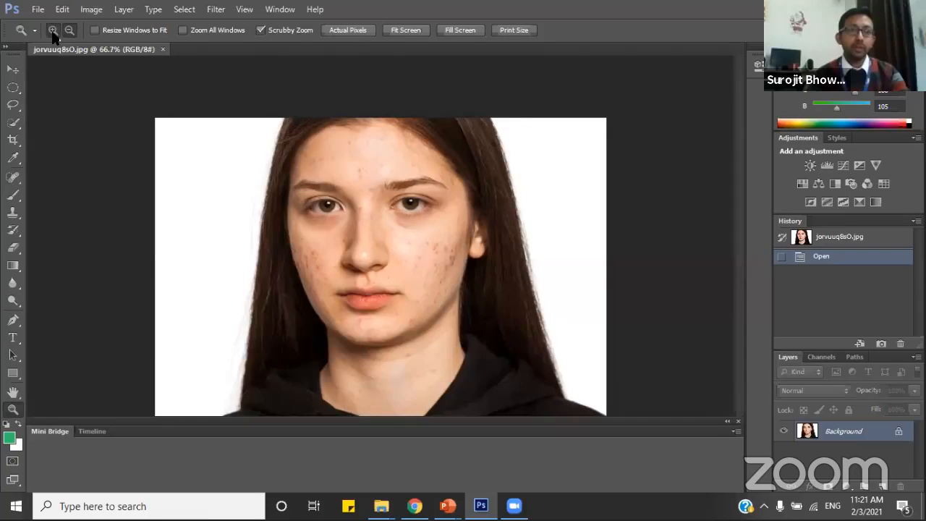
{"action": "left_click", "coordinate": [337, 191]}
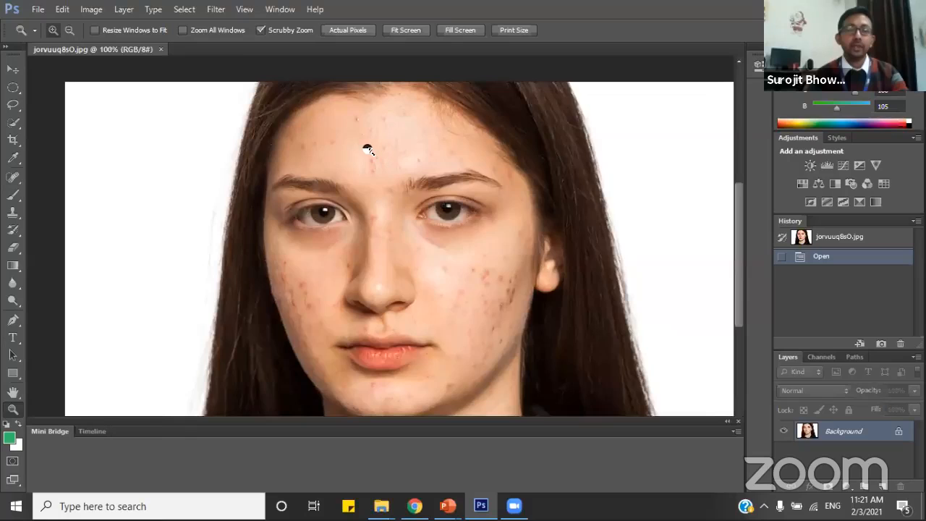
{"action": "left_click", "coordinate": [367, 149]}
{"action": "left_click", "coordinate": [367, 149]}
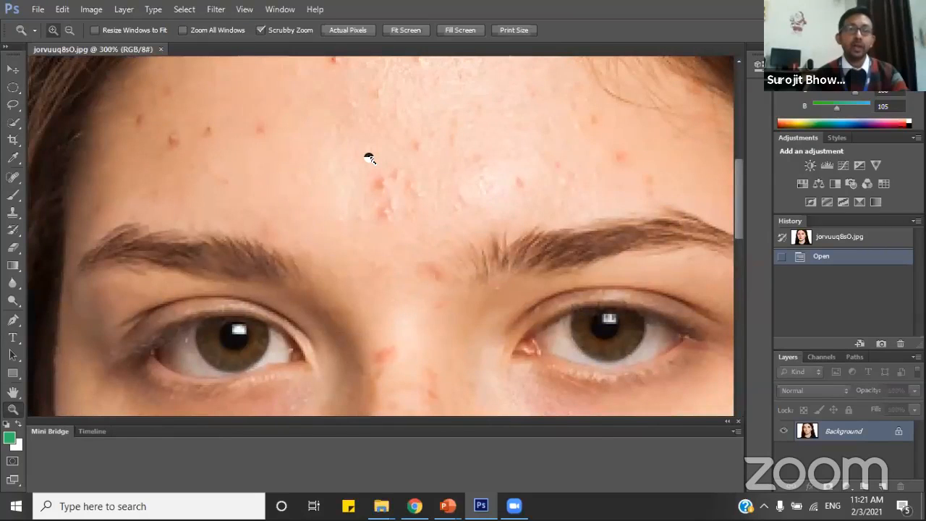
{"action": "left_click", "coordinate": [369, 157]}
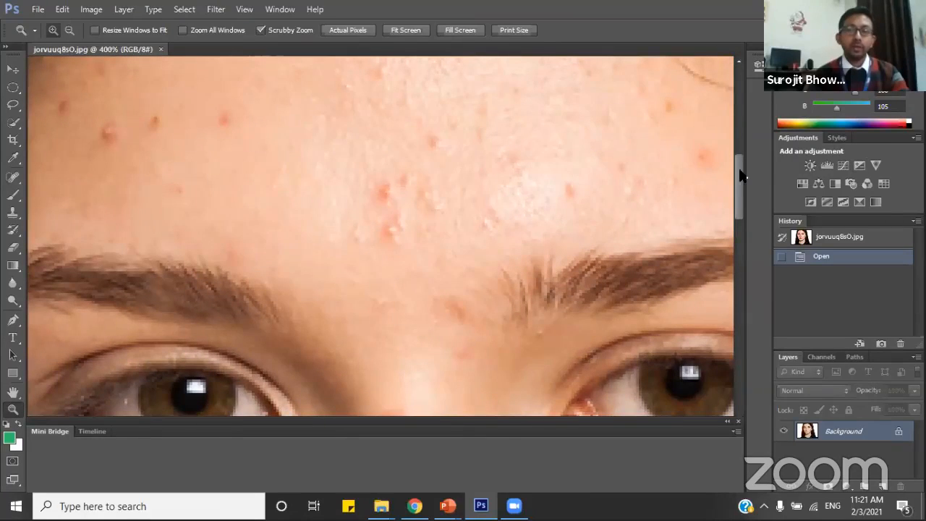
{"action": "mouse_move", "coordinate": [742, 165]}
{"action": "left_mouse_down"}
{"action": "mouse_move", "coordinate": [741, 128]}
{"action": "mouse_move", "coordinate": [741, 149]}
{"action": "left_mouse_up"}
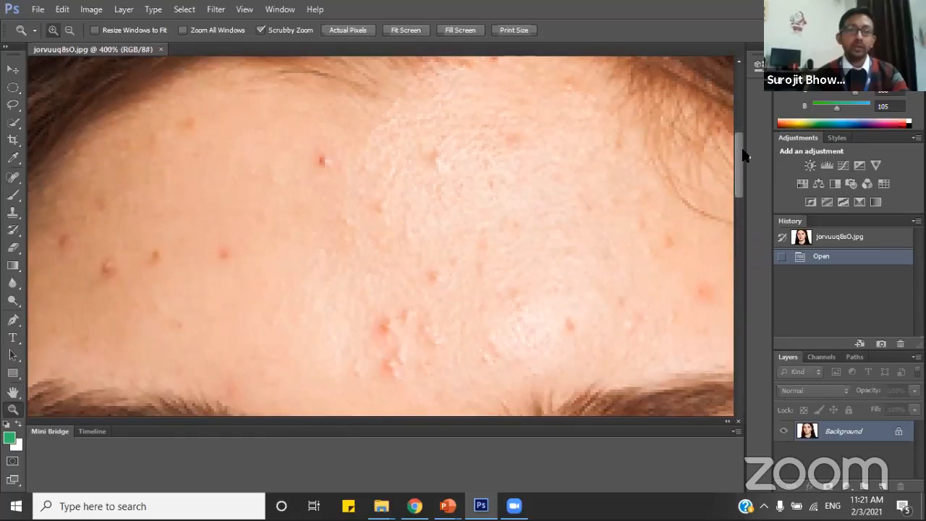
{"action": "left_click", "coordinate": [13, 393]}
{"action": "left_click_drag", "start_coordinate": [261, 232], "coordinate": [176, 294]}
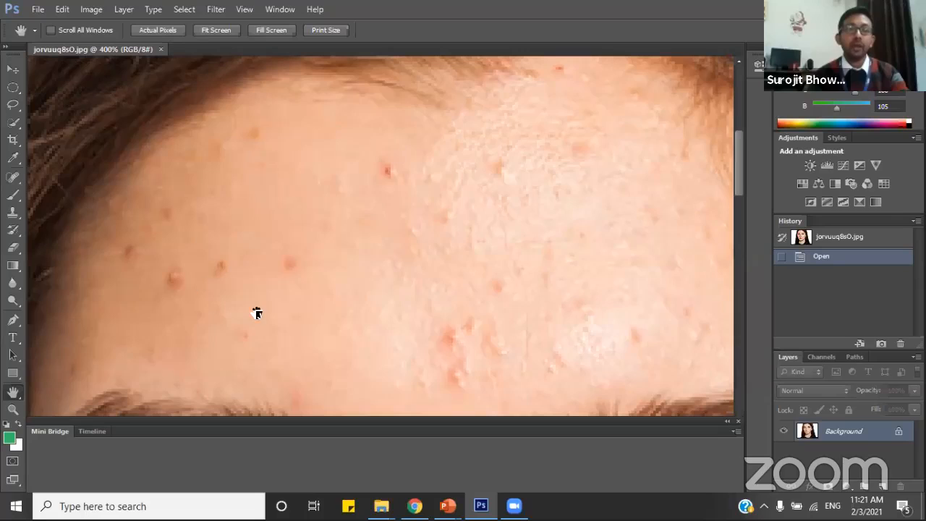
{"action": "left_click_drag", "start_coordinate": [257, 312], "coordinate": [392, 270]}
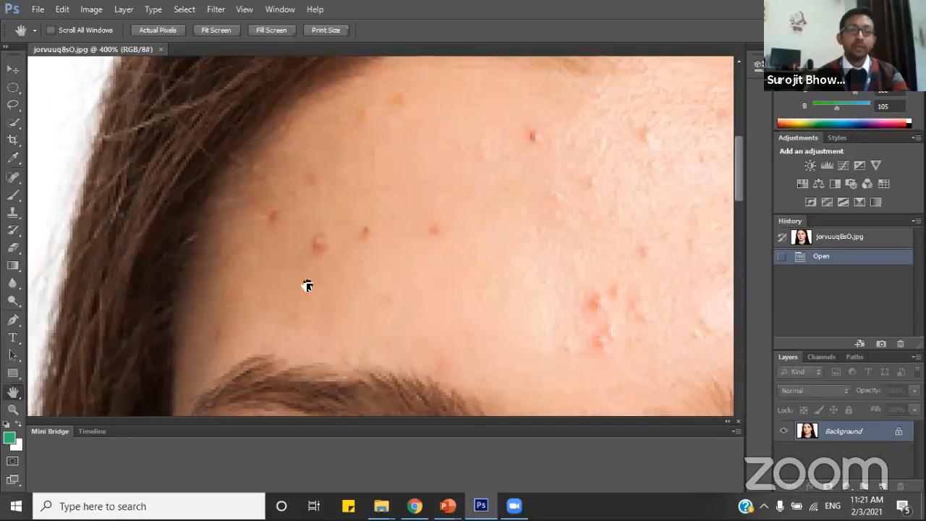
{"action": "left_click_drag", "start_coordinate": [307, 286], "coordinate": [193, 221]}
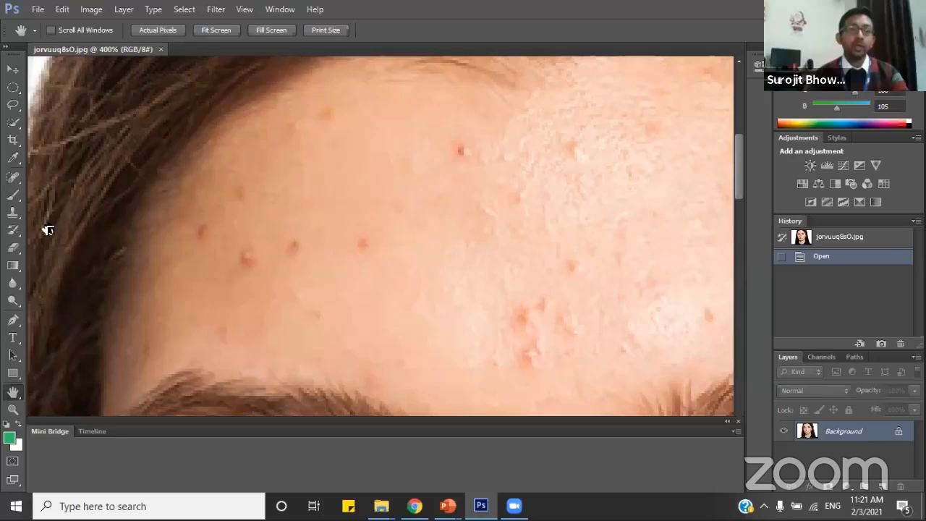
Set up the Clone Stamp tool with a soft brush 9 px in size.
{"action": "left_click", "coordinate": [12, 214]}
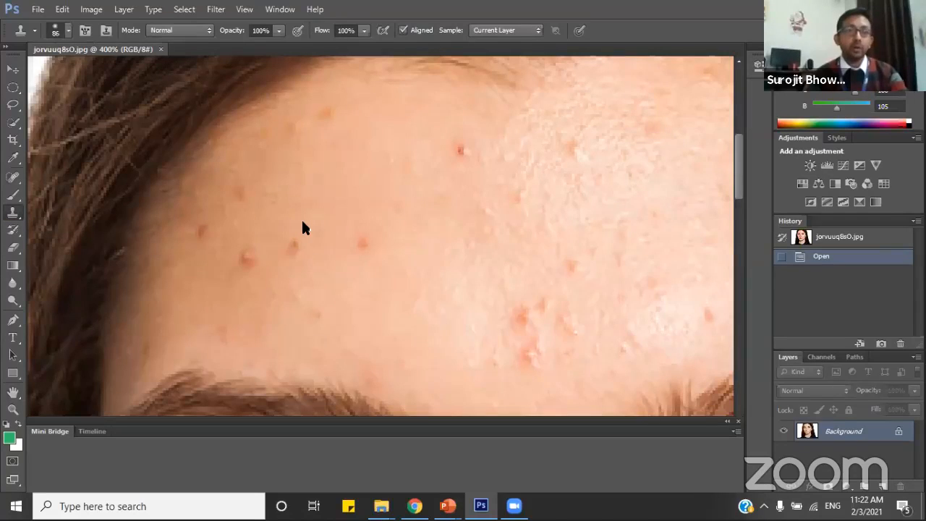
{"action": "left_click", "coordinate": [68, 32]}
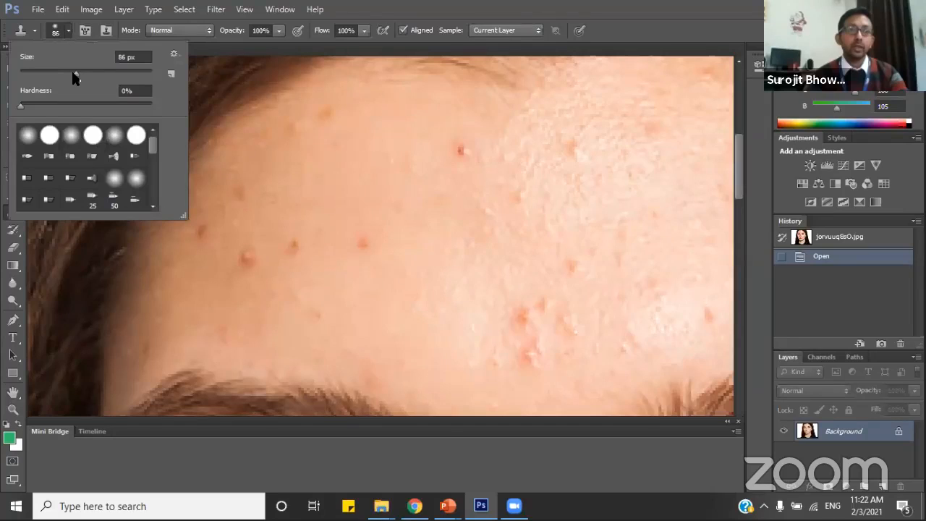
{"action": "left_click_drag", "start_coordinate": [72, 73], "coordinate": [30, 71]}
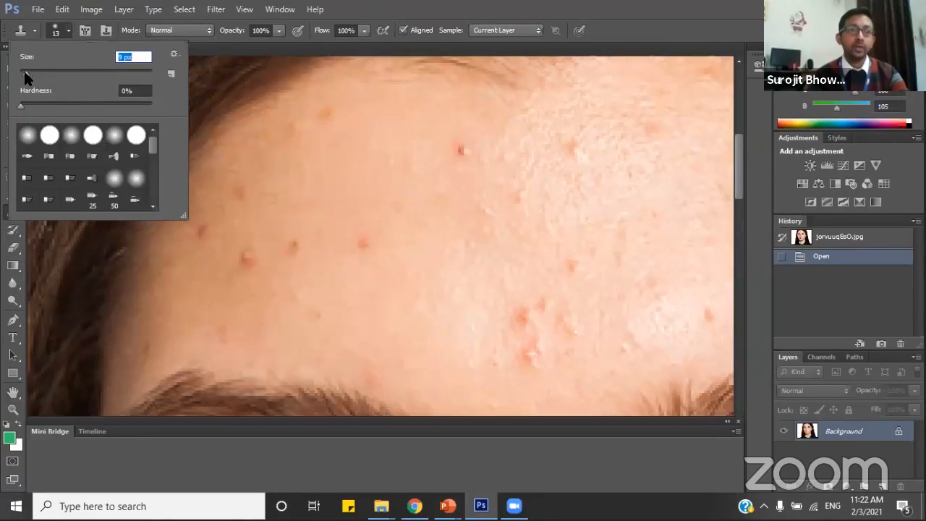
{"action": "left_click_drag", "start_coordinate": [29, 72], "coordinate": [25, 71]}
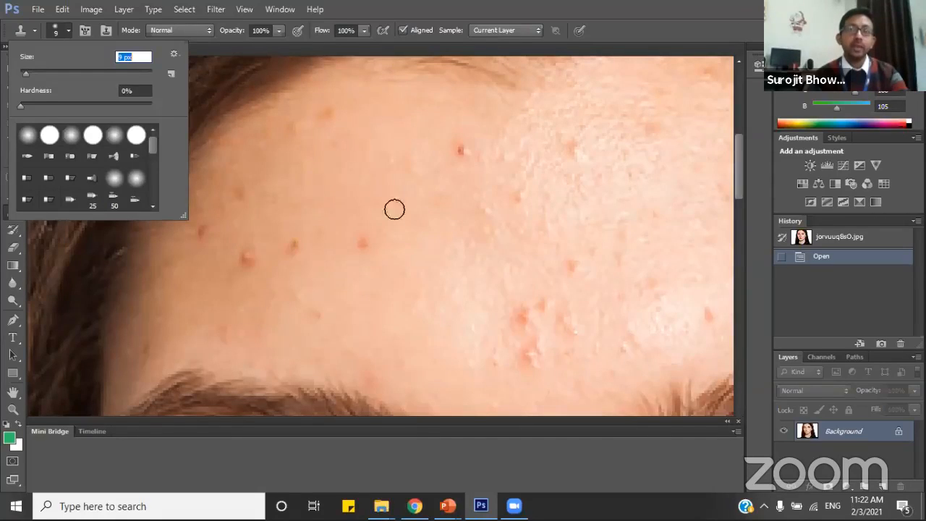
{"action": "left_click", "coordinate": [244, 226]}
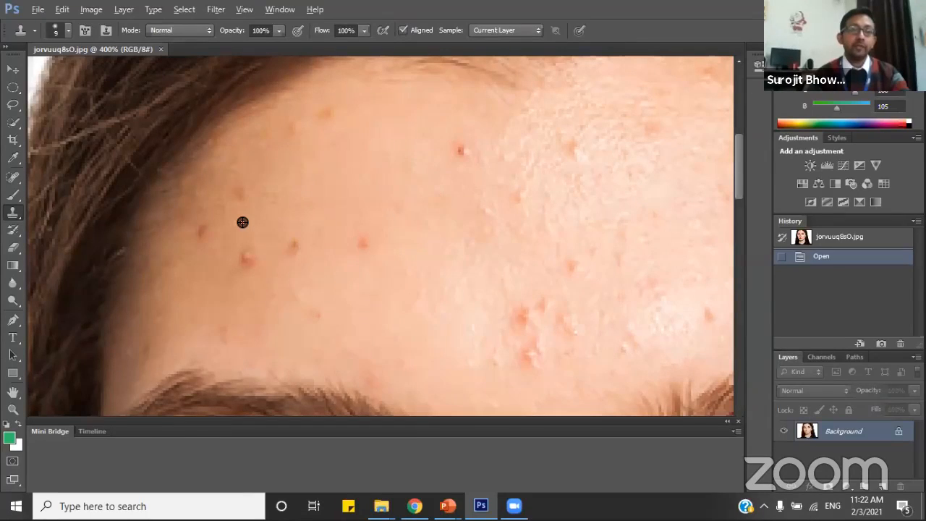
Sample clear skin just above the largest blemish near the hairline at the forehead's side and clone it over that blemish.
{"action": "key", "text": "alt"}
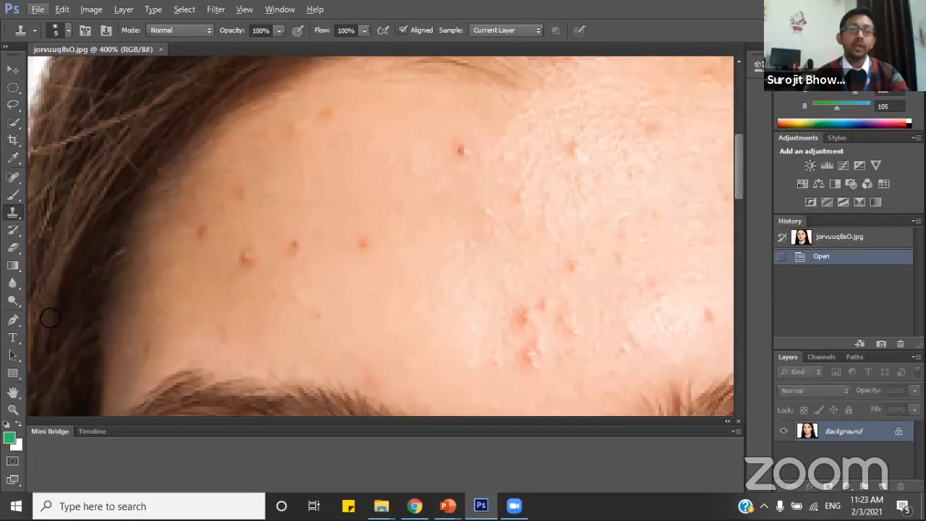
{"action": "left_click", "coordinate": [13, 391]}
{"action": "left_click_drag", "start_coordinate": [268, 233], "coordinate": [240, 239]}
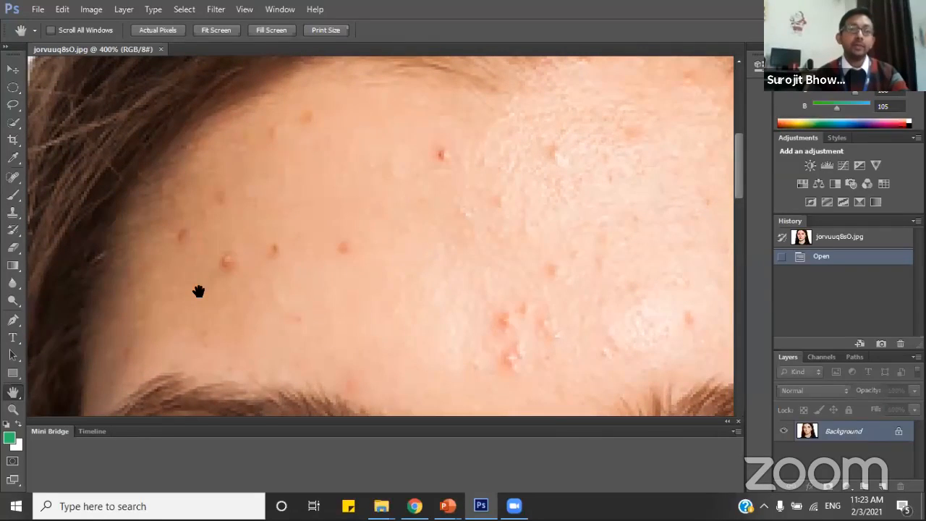
{"action": "left_click", "coordinate": [13, 214]}
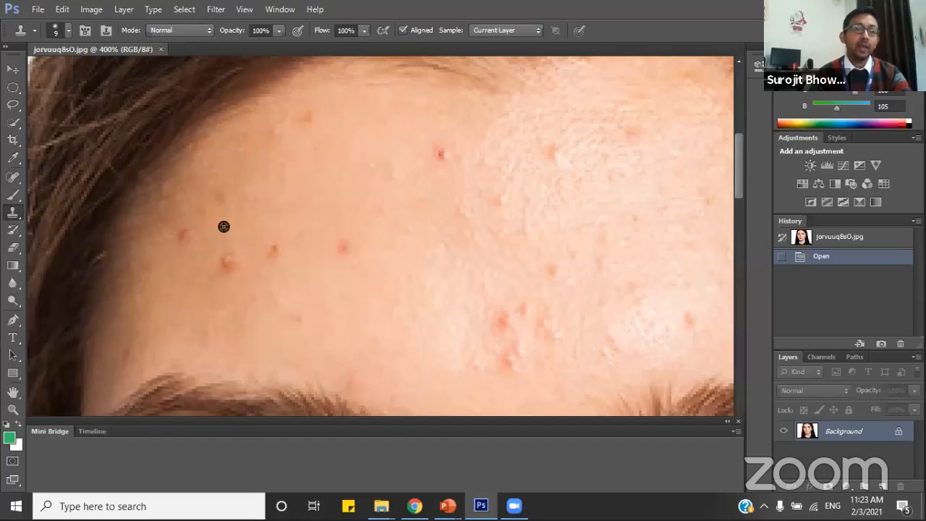
{"action": "left_click", "coordinate": [223, 226], "text": "alt"}
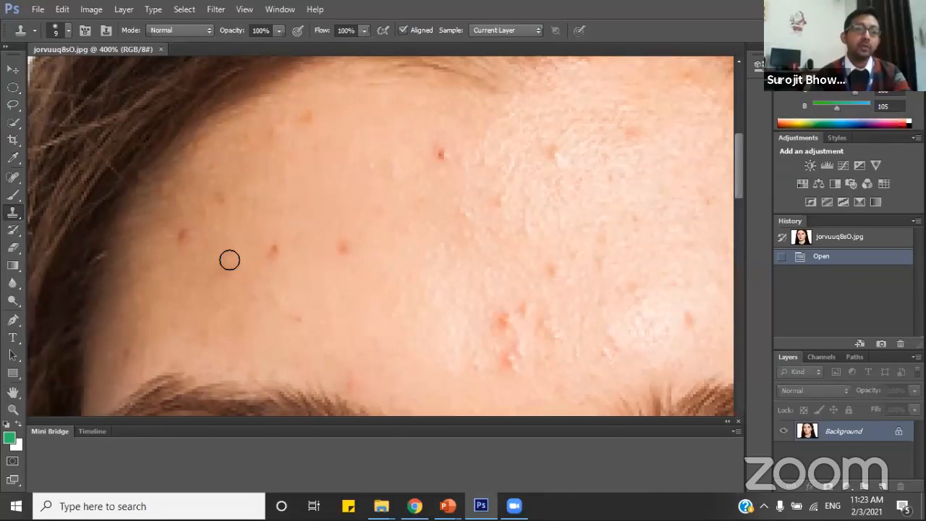
{"action": "mouse_move", "coordinate": [229, 264]}
{"action": "left_mouse_down"}
{"action": "mouse_move", "coordinate": [231, 252]}
{"action": "mouse_move", "coordinate": [233, 265]}
{"action": "left_mouse_up"}
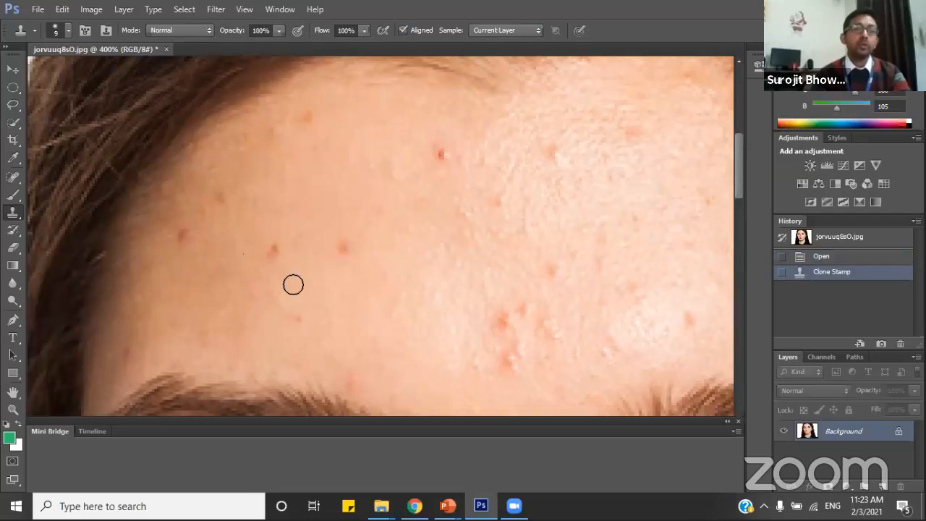
Clone nearby clear skin over the two neighbouring red spots in the same row above the eyebrow.
{"action": "left_click", "coordinate": [271, 220], "text": "alt"}
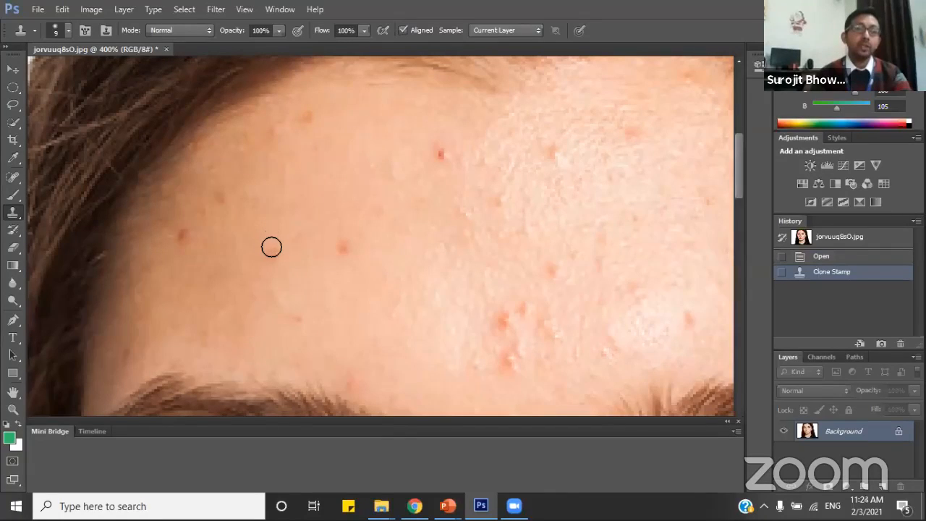
{"action": "left_click", "coordinate": [272, 250]}
{"action": "left_click", "coordinate": [274, 250]}
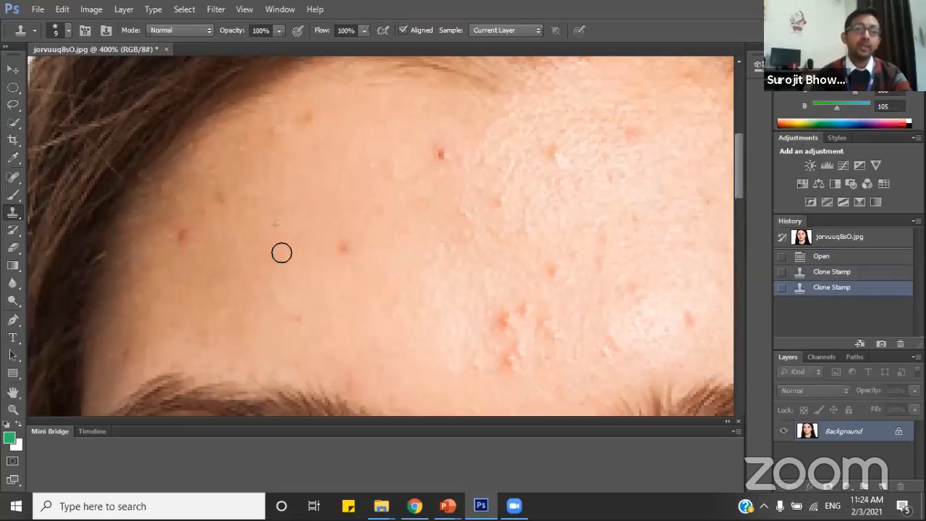
{"action": "left_click", "coordinate": [276, 247]}
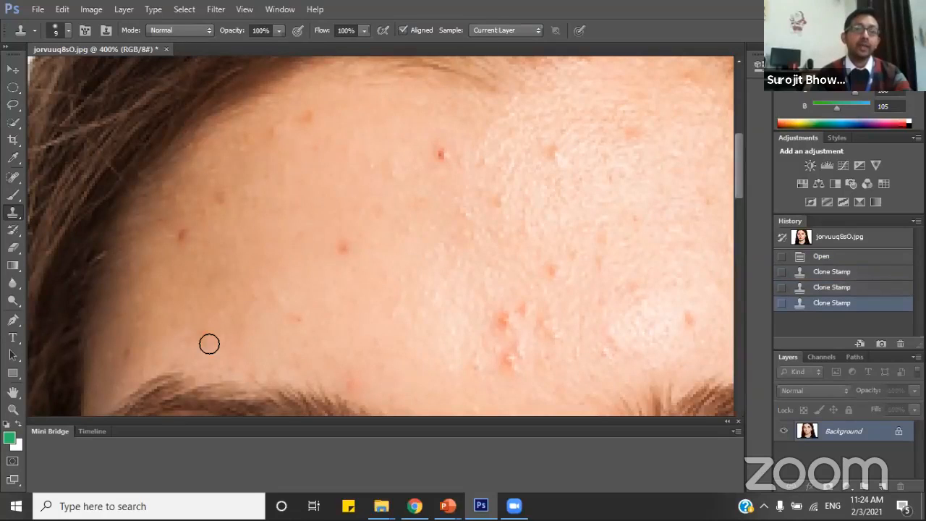
{"action": "left_click", "coordinate": [343, 246]}
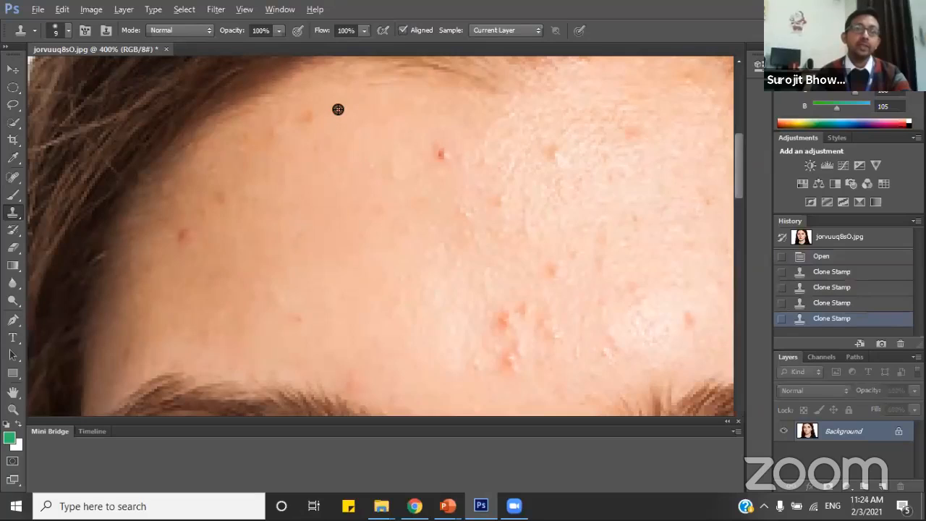
Clone clear skin over the small spots along the hairline and the dark red spot on the upper forehead.
{"action": "left_click", "coordinate": [316, 105], "text": "alt"}
{"action": "left_click", "coordinate": [303, 154]}
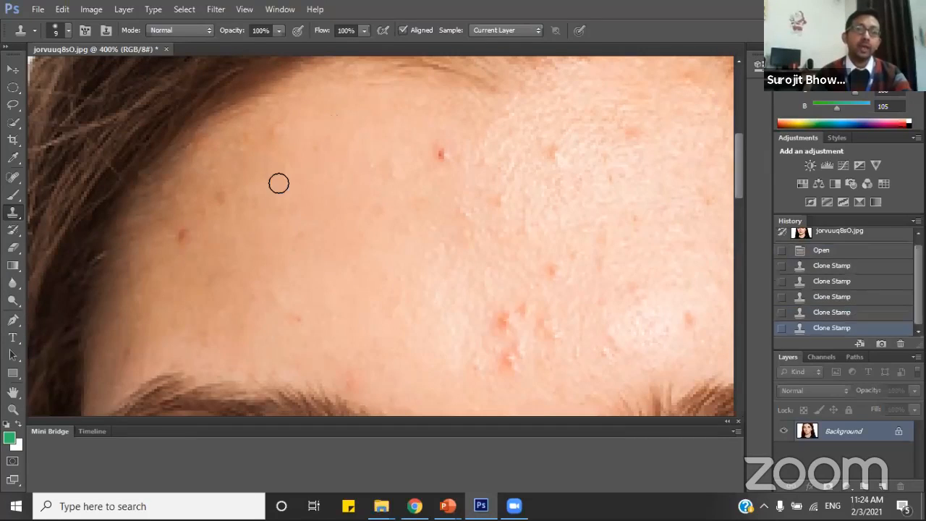
{"action": "left_click", "coordinate": [220, 196]}
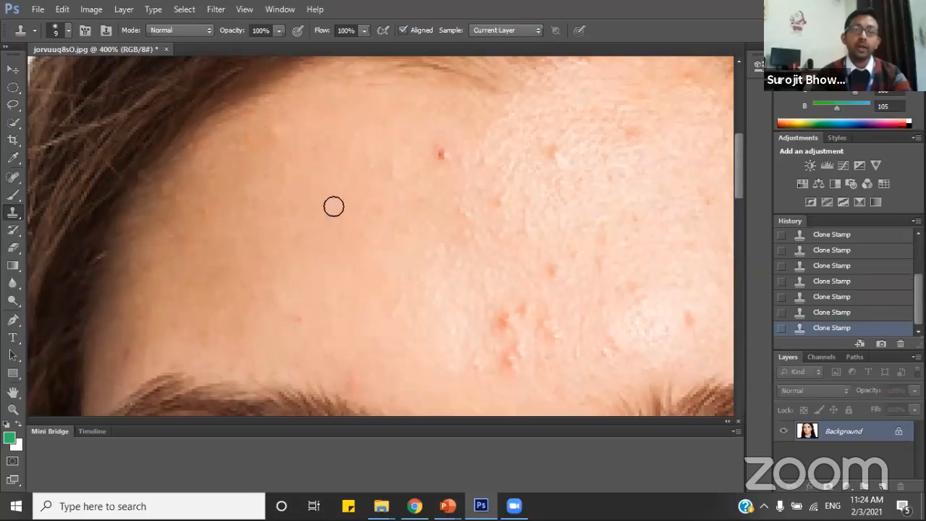
{"action": "left_click", "coordinate": [441, 128], "text": "alt"}
{"action": "left_click_drag", "start_coordinate": [441, 155], "coordinate": [445, 156]}
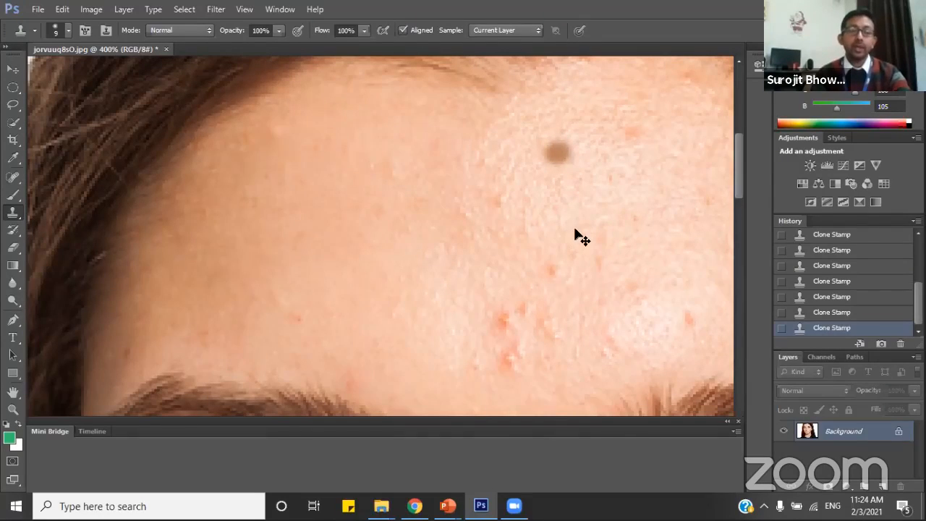
Resample clear skin and clone it over the two spots at the upper and middle centre of the forehead.
{"action": "left_click", "coordinate": [557, 152]}
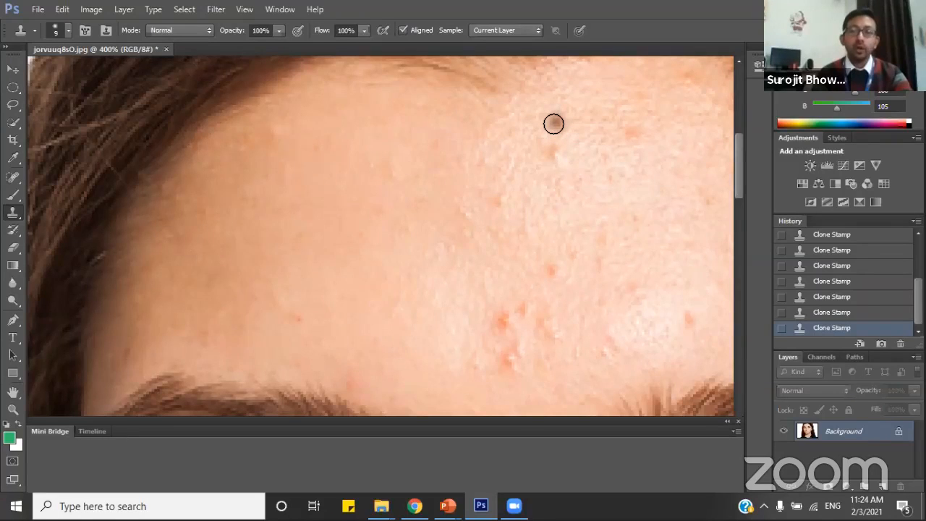
{"action": "left_click", "coordinate": [553, 122], "text": "alt"}
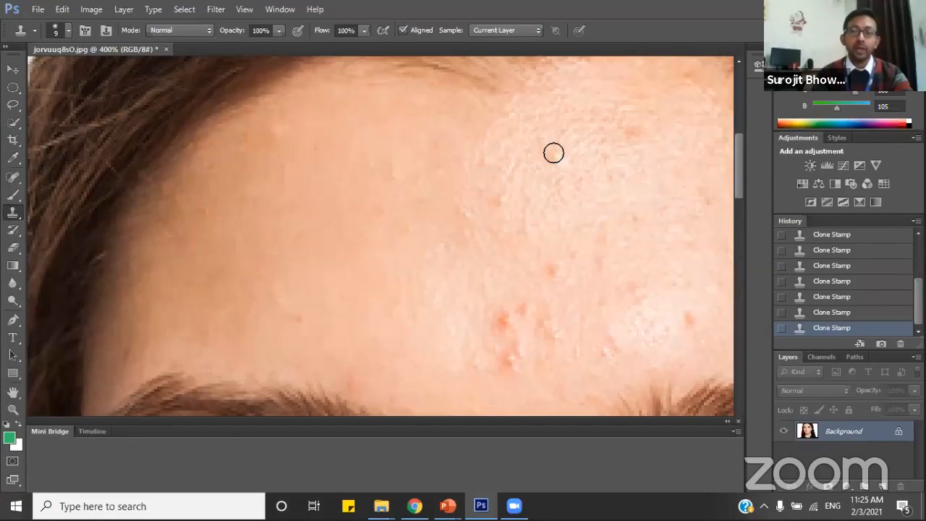
{"action": "left_click", "coordinate": [558, 154]}
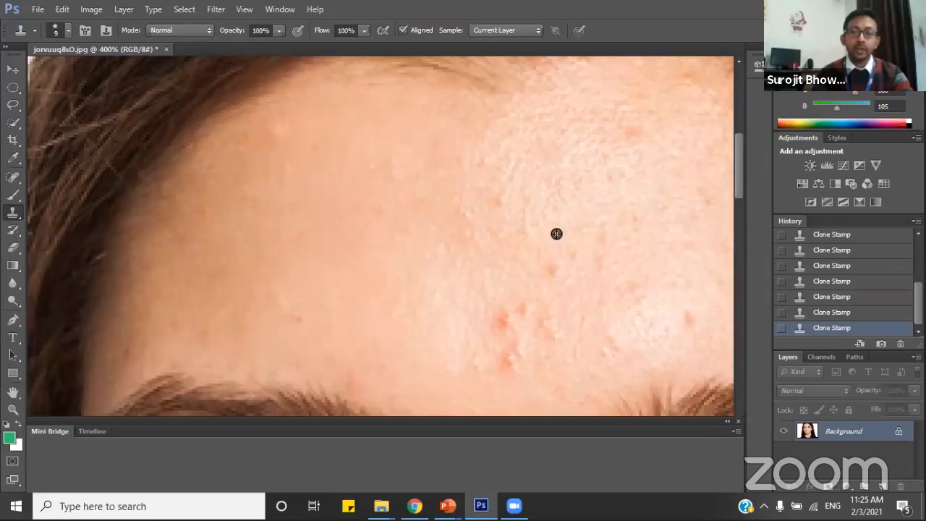
{"action": "left_click", "coordinate": [554, 275]}
Clone clear skin over the cluster of red blemishes just above and between the eyebrows.
{"action": "left_click", "coordinate": [496, 280], "text": "alt"}
{"action": "left_click_drag", "start_coordinate": [500, 316], "coordinate": [495, 321]}
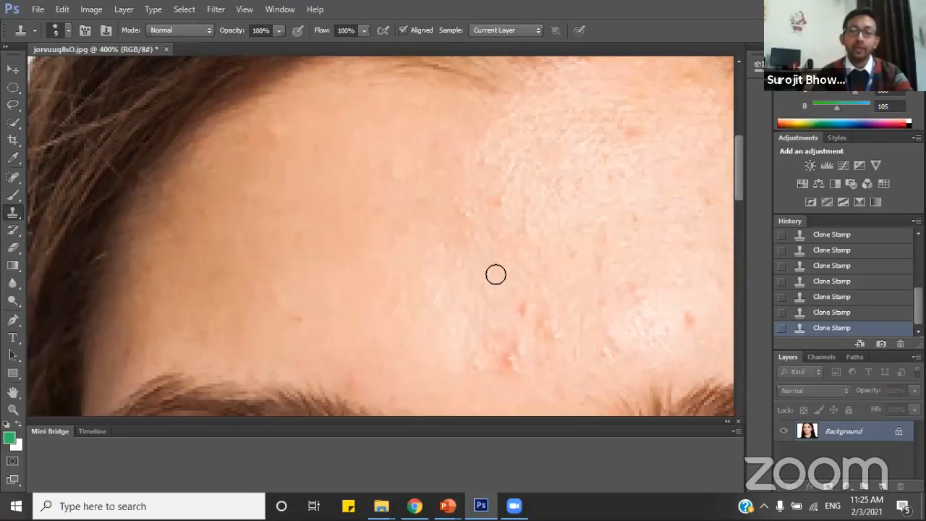
{"action": "scroll", "coordinate": [497, 273], "scroll_direction": "down", "scroll_amount": 3}
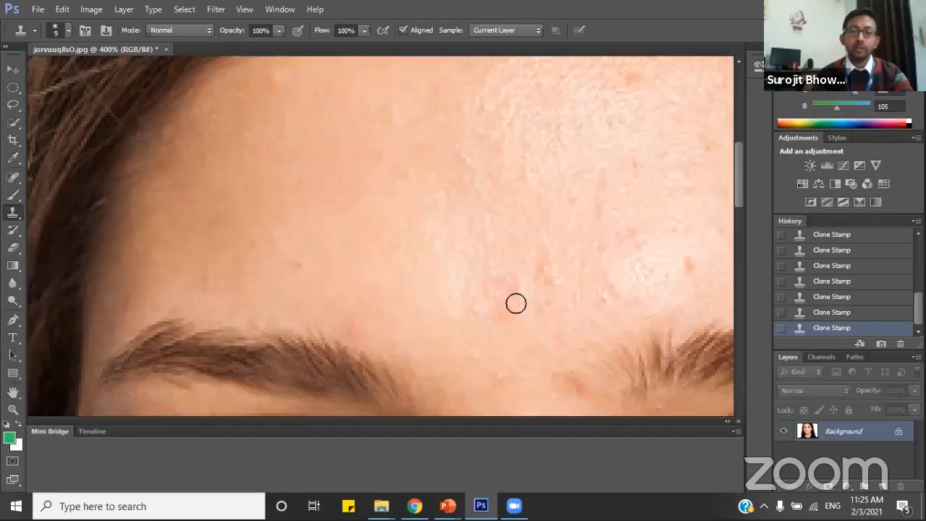
{"action": "mouse_move", "coordinate": [515, 304]}
{"action": "left_mouse_down"}
{"action": "mouse_move", "coordinate": [513, 295]}
{"action": "mouse_move", "coordinate": [546, 277]}
{"action": "mouse_move", "coordinate": [559, 280]}
{"action": "left_mouse_up"}
Clone clear skin over the remaining red spots on the central forehead and the small red spot at the hairline.
{"action": "scroll", "coordinate": [590, 231], "scroll_direction": "up", "scroll_amount": 1}
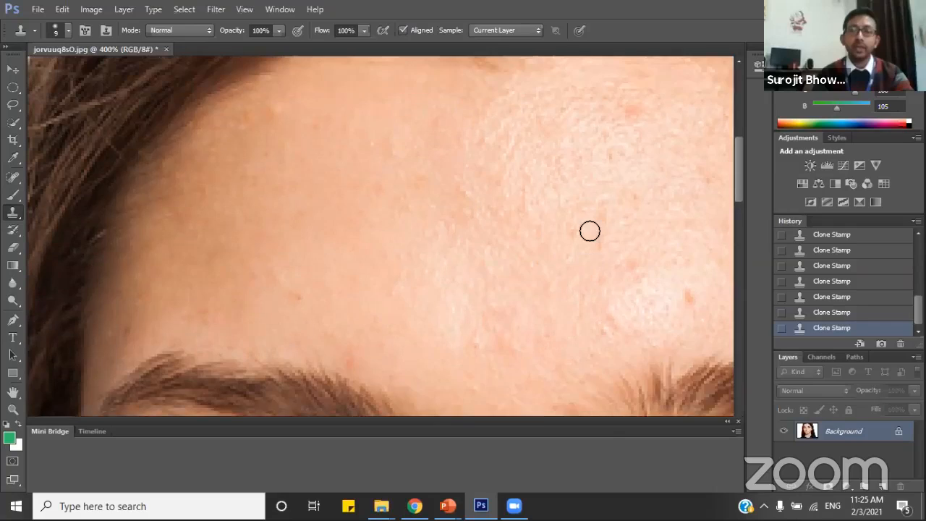
{"action": "scroll", "coordinate": [590, 231], "scroll_direction": "up", "scroll_amount": 3}
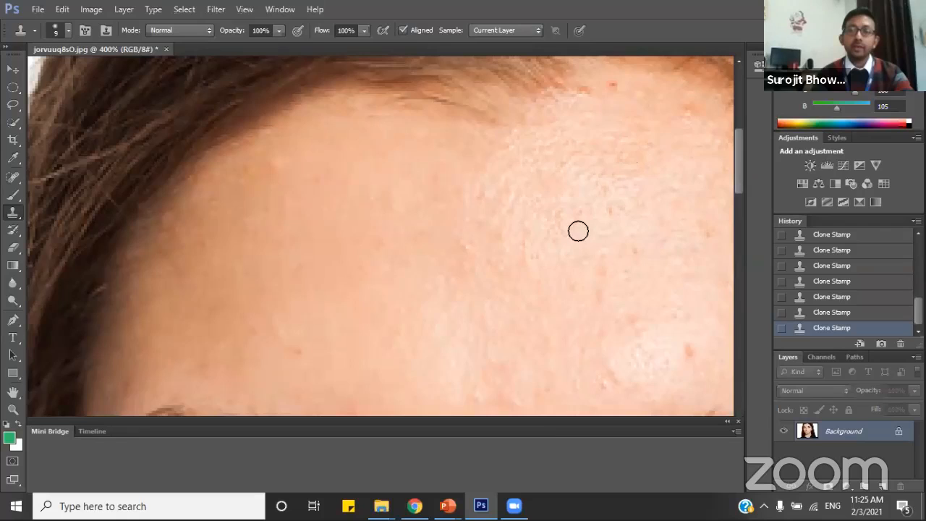
{"action": "scroll", "coordinate": [579, 229], "scroll_direction": "up", "scroll_amount": 2}
{"action": "scroll", "coordinate": [584, 227], "scroll_direction": "up", "scroll_amount": 1}
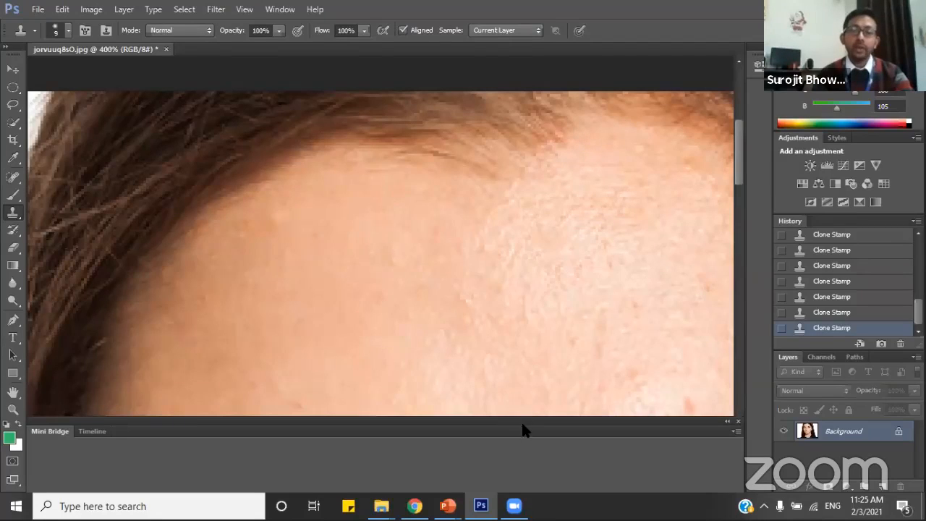
Clone clear skin over the red spots above the other eyebrow and on the temple beside it.
{"action": "left_click", "coordinate": [13, 392]}
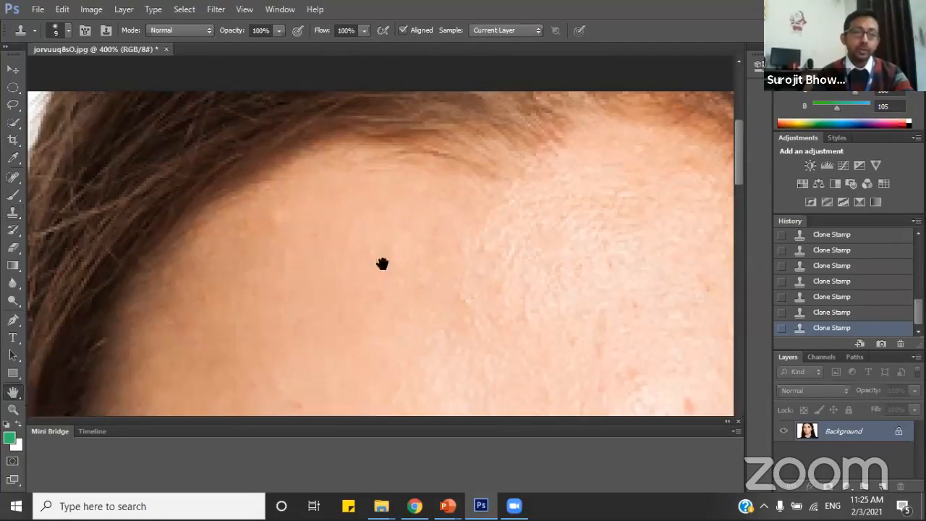
{"action": "left_click_drag", "start_coordinate": [625, 194], "coordinate": [453, 265]}
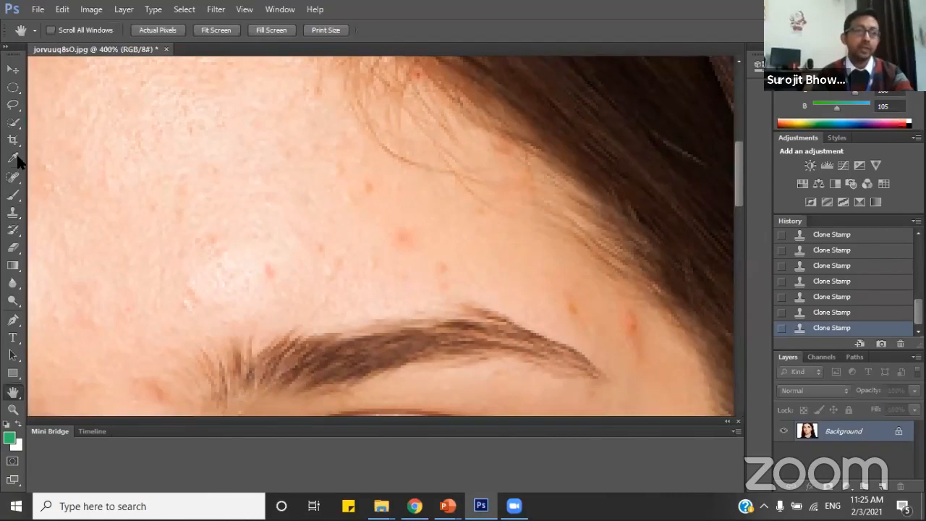
{"action": "left_click", "coordinate": [13, 212]}
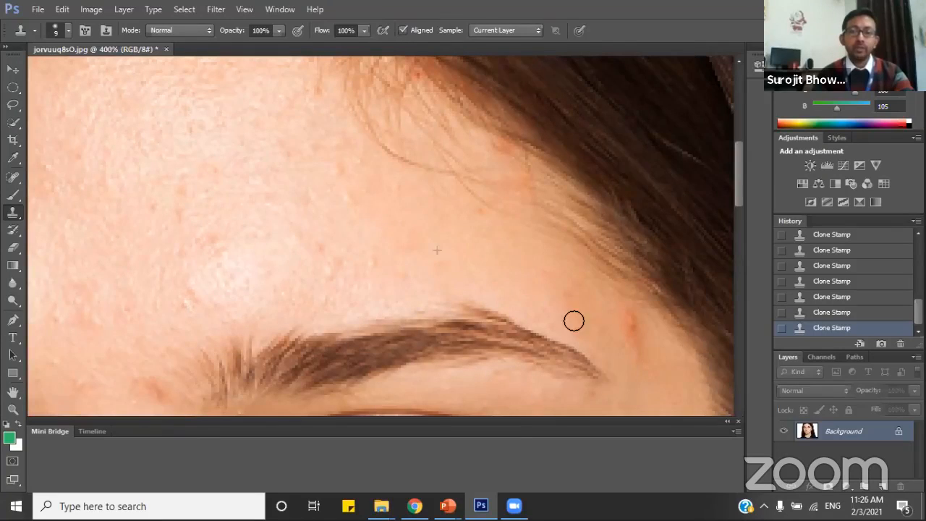
{"action": "left_click", "coordinate": [631, 329]}
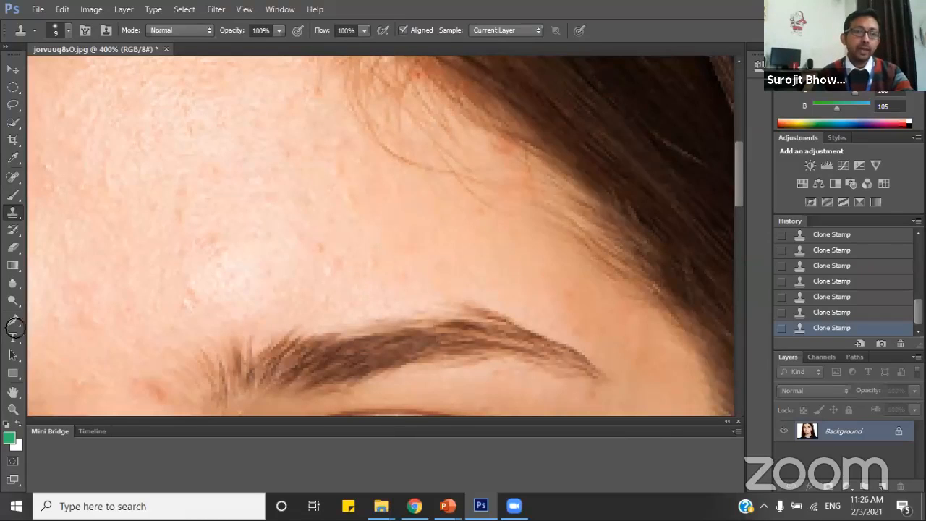
Clone clear skin over the red spots on the nose bridge and between the eyebrows.
{"action": "left_click", "coordinate": [13, 392]}
{"action": "left_click_drag", "start_coordinate": [222, 287], "coordinate": [418, 182]}
{"action": "left_click_drag", "start_coordinate": [383, 275], "coordinate": [377, 94]}
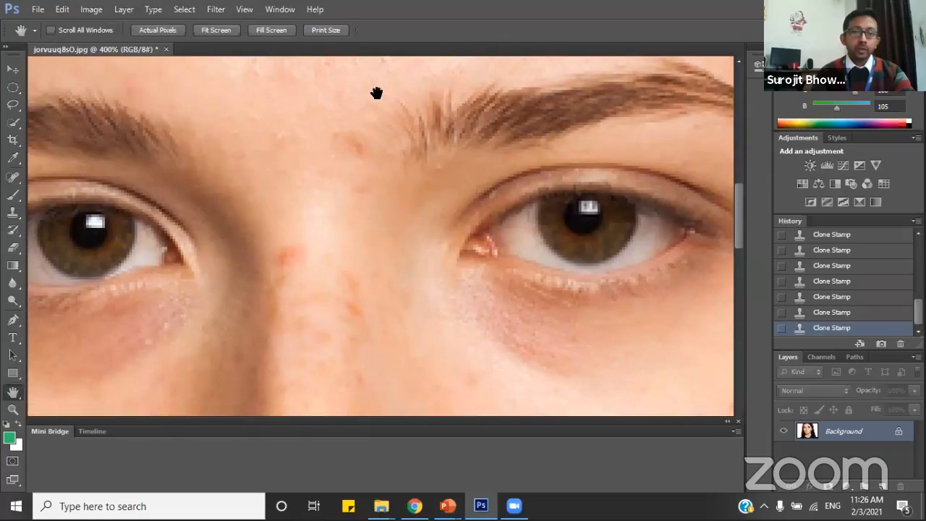
{"action": "left_click_drag", "start_coordinate": [359, 230], "coordinate": [356, 187]}
{"action": "left_click_drag", "start_coordinate": [350, 219], "coordinate": [350, 216]}
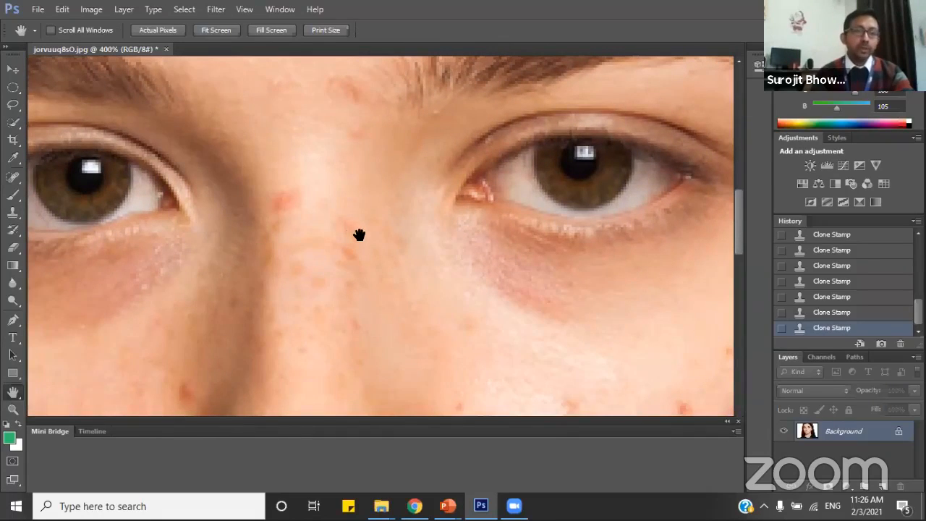
{"action": "left_click", "coordinate": [13, 213]}
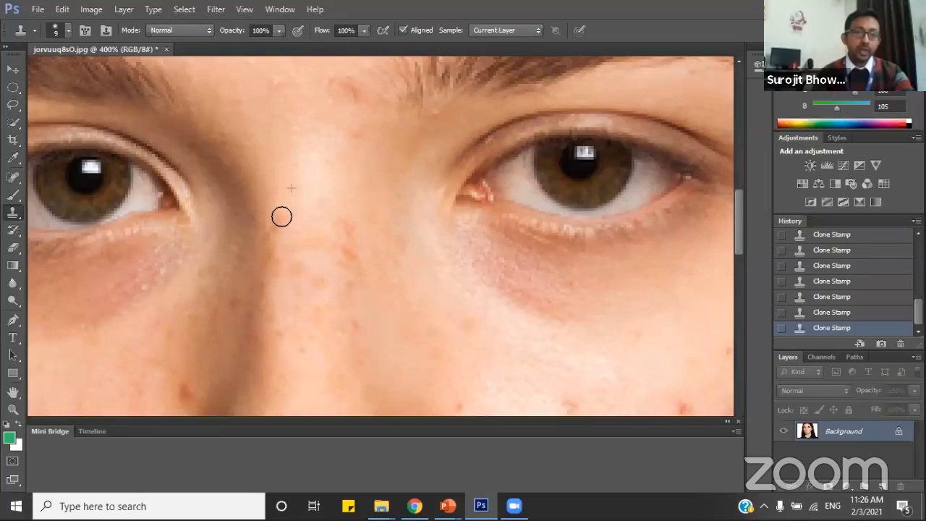
{"action": "scroll", "coordinate": [304, 199], "scroll_direction": "down", "scroll_amount": 2}
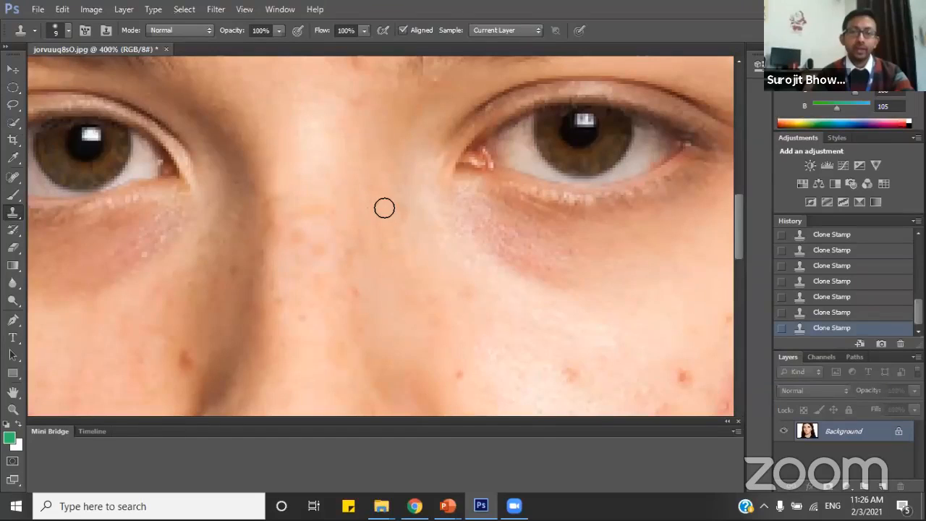
Clone matching skin over the blemishes along the sides of the nose and the red spot on its tip.
{"action": "scroll", "coordinate": [312, 236], "scroll_direction": "down", "scroll_amount": 4}
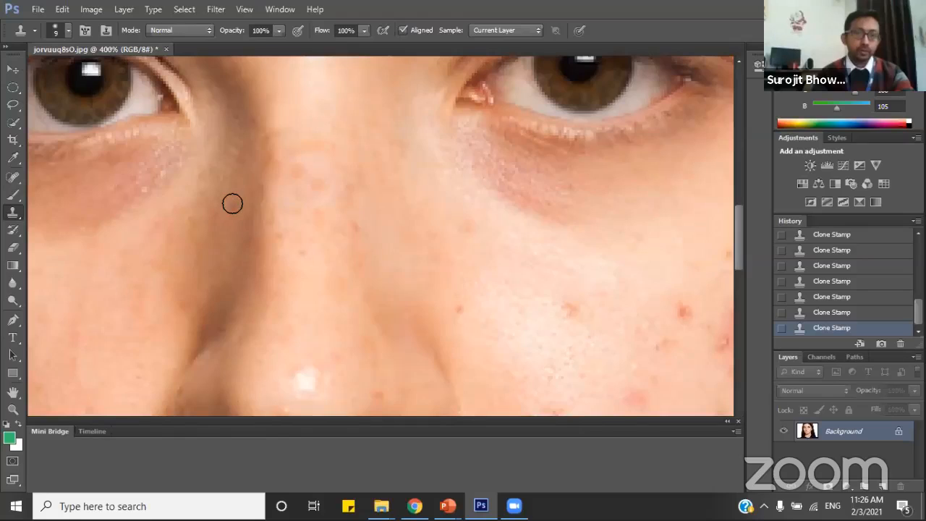
{"action": "scroll", "coordinate": [399, 248], "scroll_direction": "down", "scroll_amount": 4}
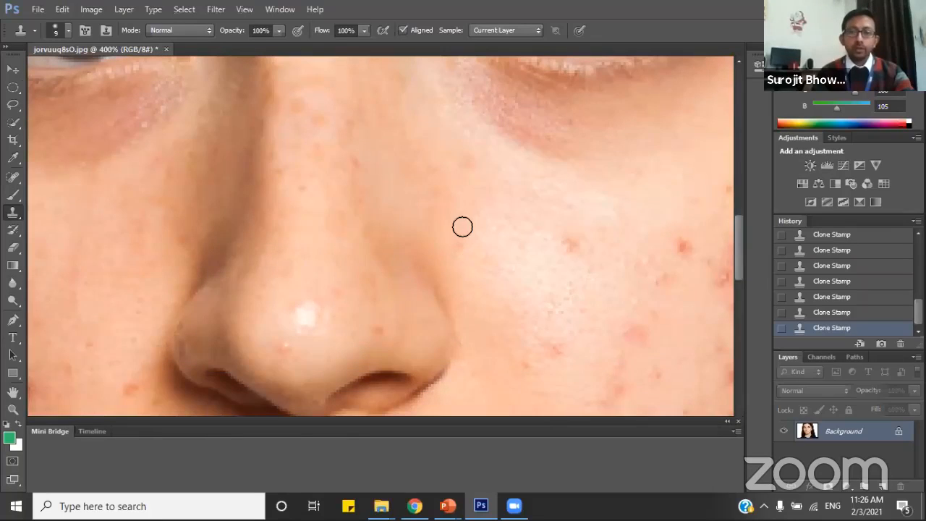
{"action": "scroll", "coordinate": [326, 269], "scroll_direction": "down", "scroll_amount": 3}
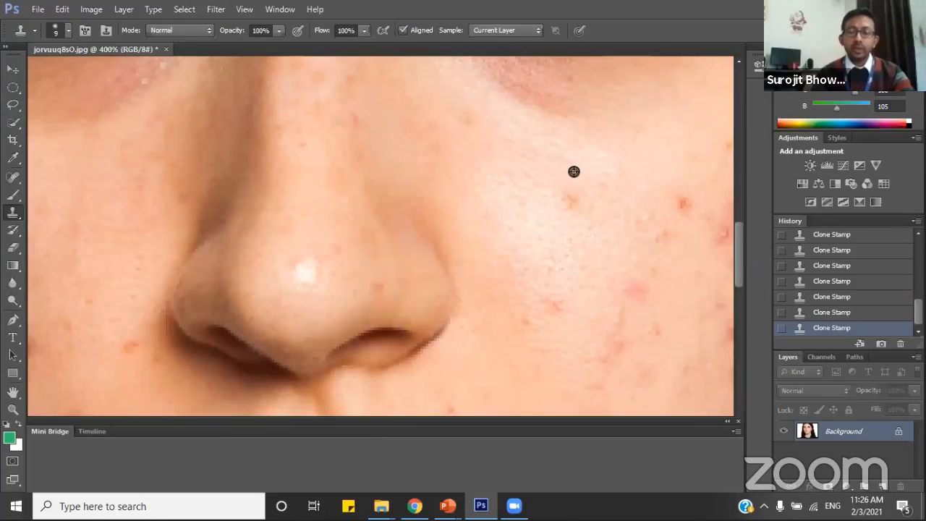
Resample clear skin and clone it over the red spots on the brightly lit cheek beside the nose.
{"action": "scroll", "coordinate": [521, 290], "scroll_direction": "down", "scroll_amount": 3}
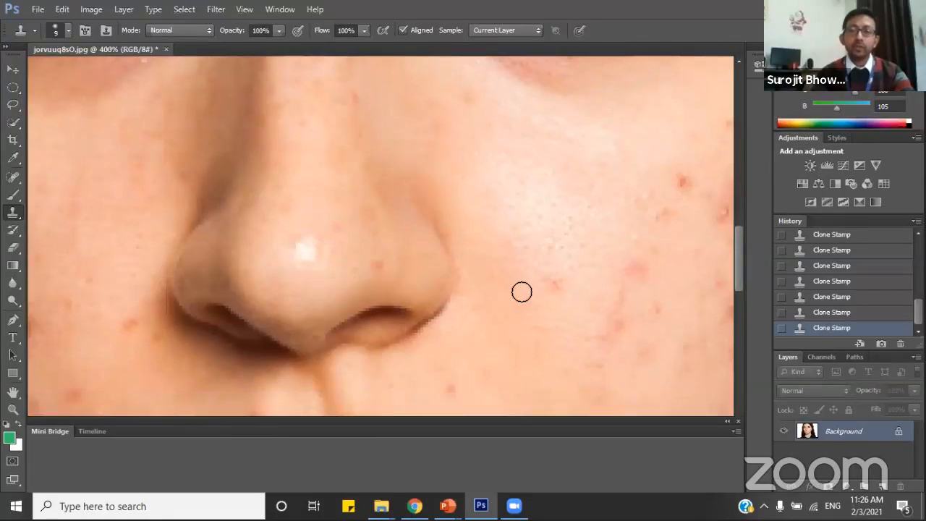
{"action": "left_click", "coordinate": [559, 230], "text": "alt"}
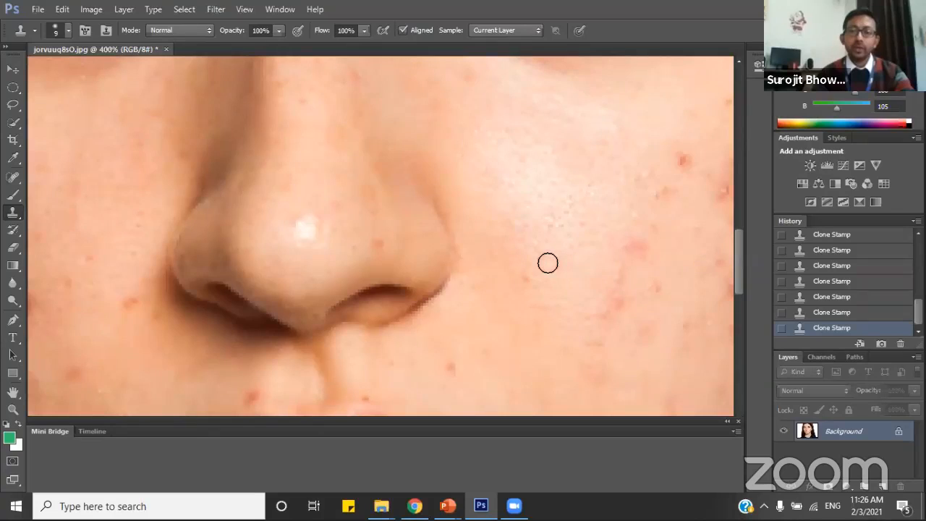
{"action": "left_click_drag", "start_coordinate": [549, 263], "coordinate": [560, 265]}
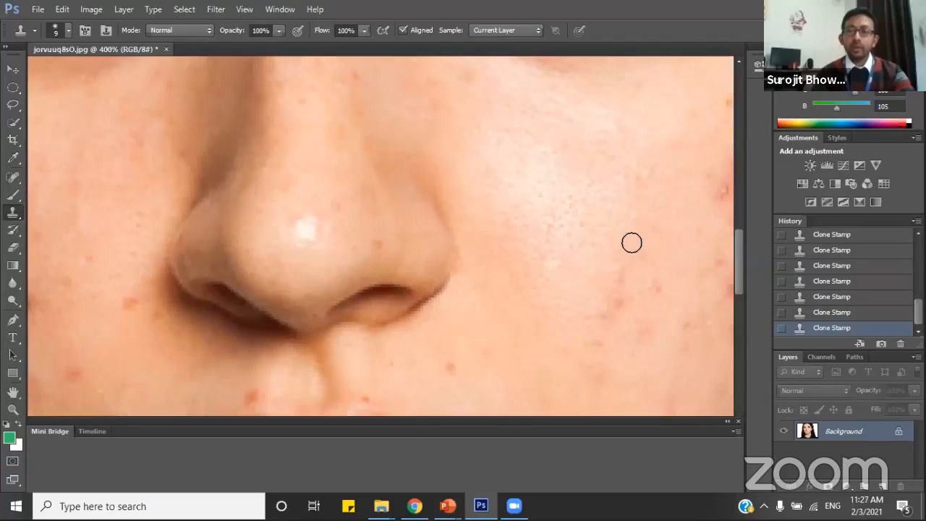
Clone nearby skin over the spots beside the nostrils and above the upper lip.
{"action": "scroll", "coordinate": [456, 326], "scroll_direction": "down", "scroll_amount": 1}
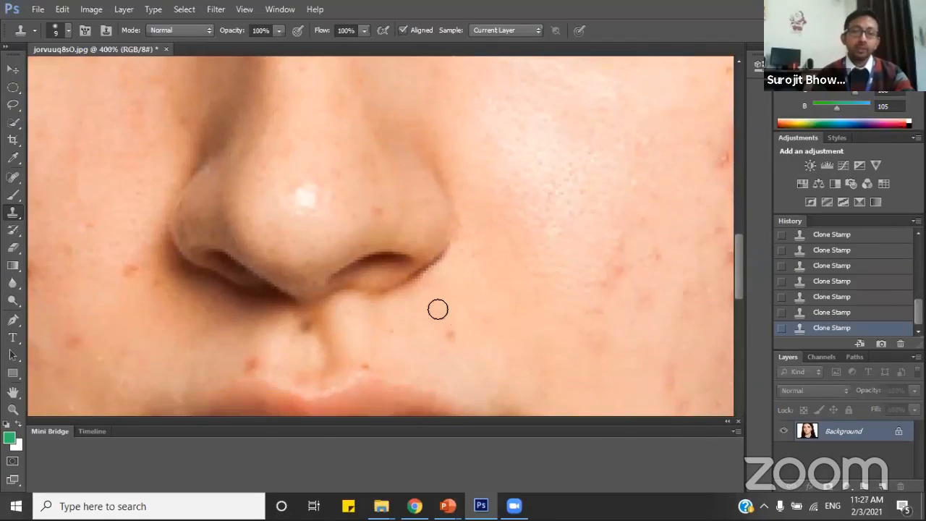
{"action": "scroll", "coordinate": [213, 325], "scroll_direction": "down", "scroll_amount": 1}
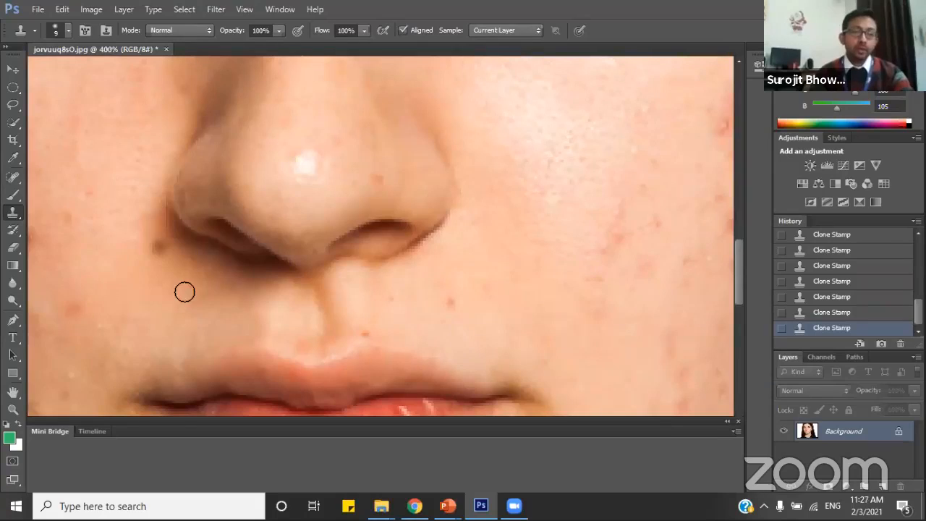
{"action": "left_click", "coordinate": [196, 261], "text": "alt"}
{"action": "left_click_drag", "start_coordinate": [159, 246], "coordinate": [145, 232]}
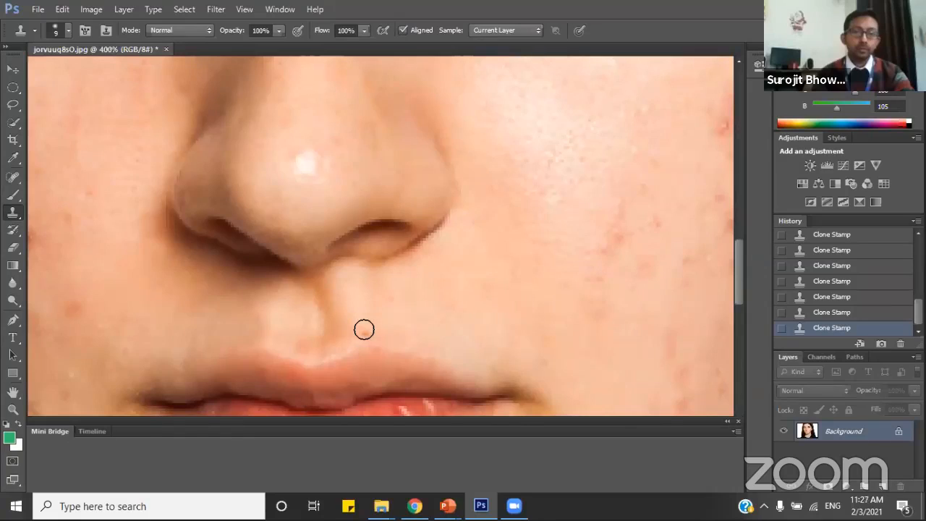
{"action": "scroll", "coordinate": [390, 325], "scroll_direction": "down", "scroll_amount": 1}
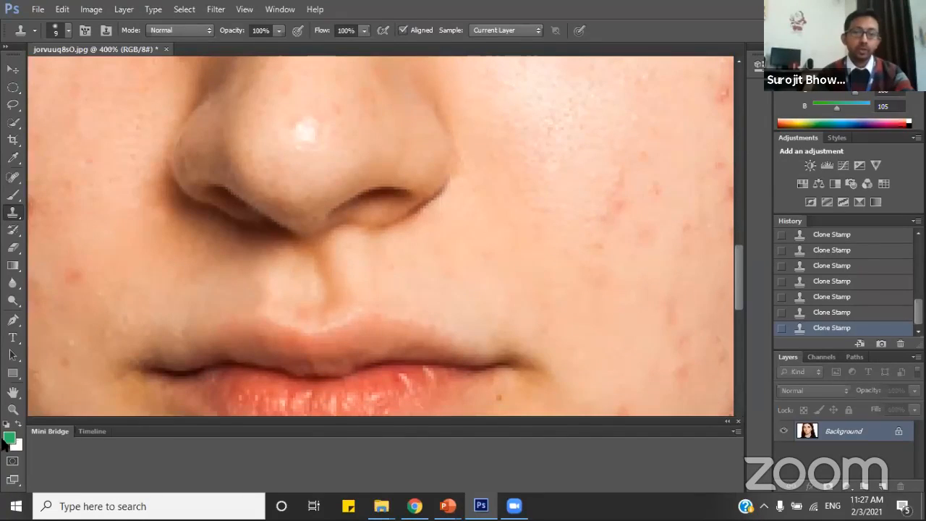
Clone clear skin over the spots on the upper part of the opposite cheek, including the elongated red blemish.
{"action": "left_click", "coordinate": [13, 393]}
{"action": "left_click_drag", "start_coordinate": [232, 265], "coordinate": [404, 381]}
{"action": "left_click_drag", "start_coordinate": [306, 242], "coordinate": [393, 304]}
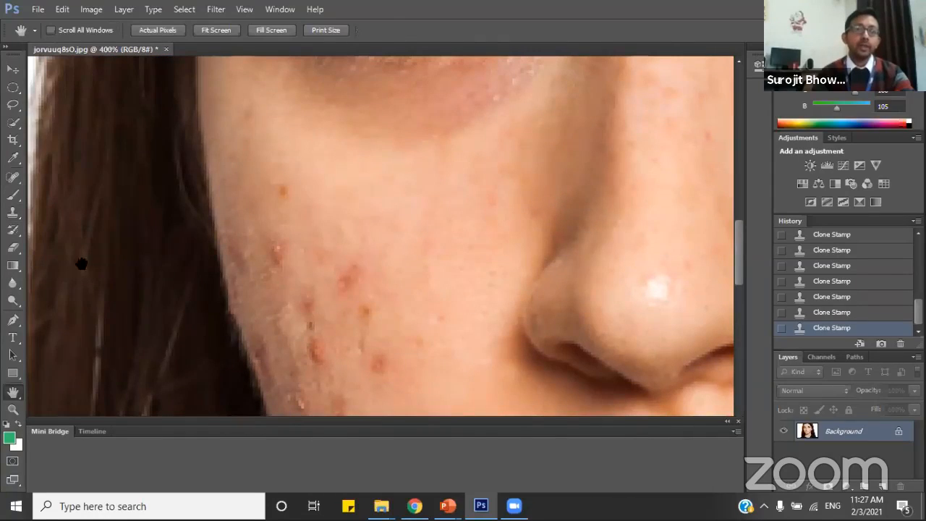
{"action": "left_click", "coordinate": [13, 212]}
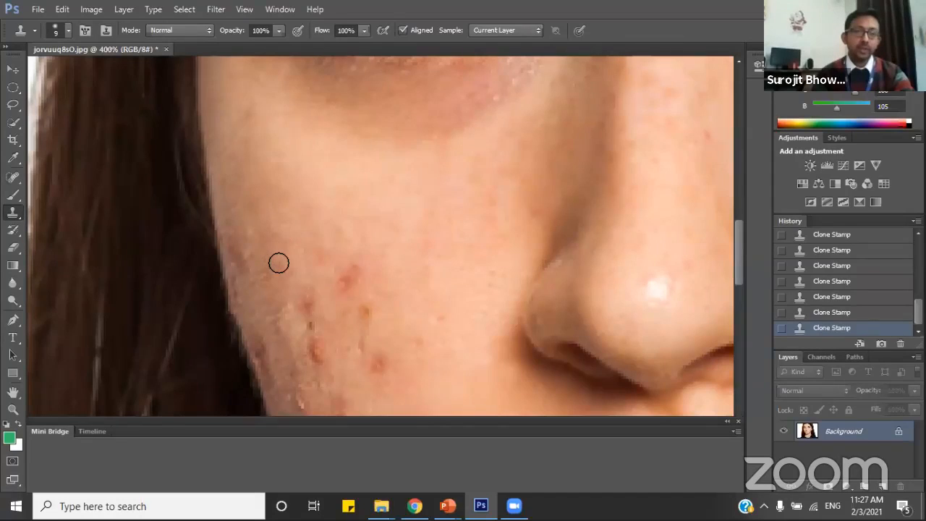
{"action": "left_click", "coordinate": [335, 253], "text": "alt"}
{"action": "left_click_drag", "start_coordinate": [354, 269], "coordinate": [344, 285]}
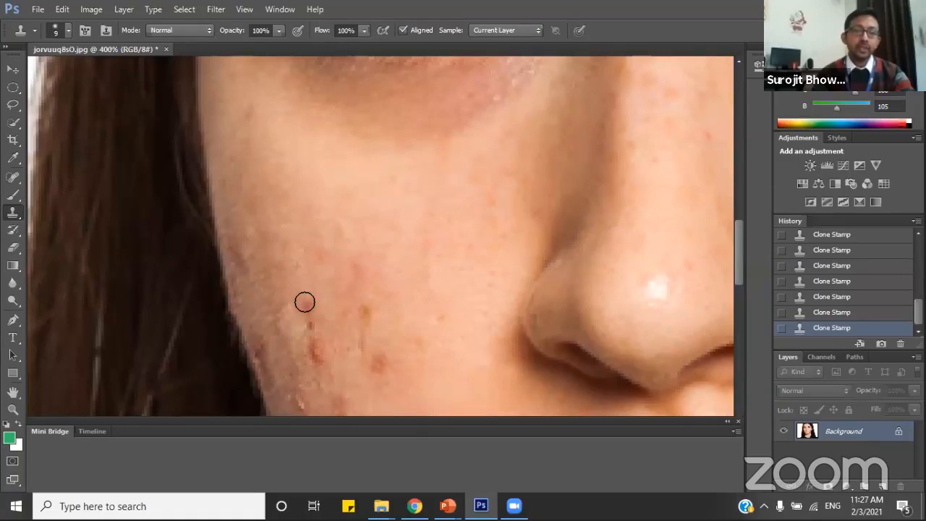
Clone clear skin over the dark and red blemishes in the middle of the same cheek.
{"action": "scroll", "coordinate": [296, 285], "scroll_direction": "down", "scroll_amount": 2}
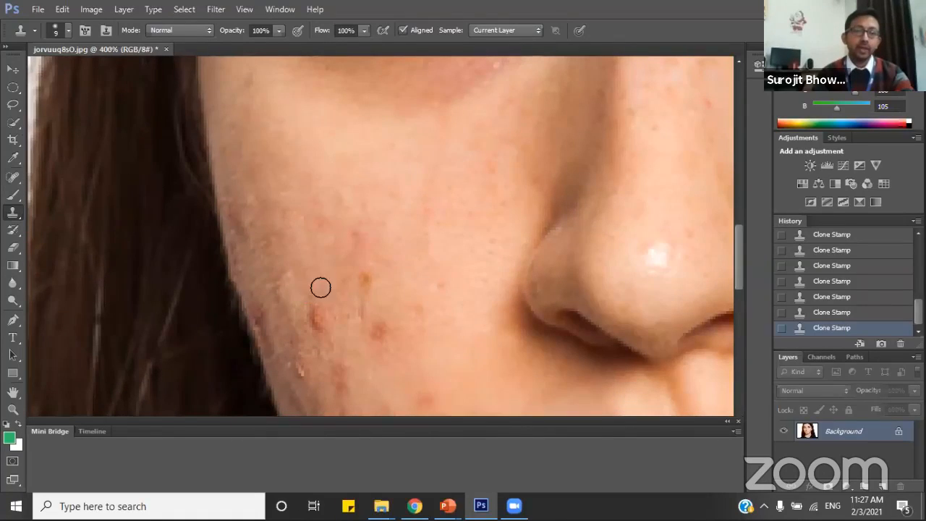
{"action": "scroll", "coordinate": [322, 257], "scroll_direction": "down", "scroll_amount": 1}
{"action": "left_click", "coordinate": [318, 301]}
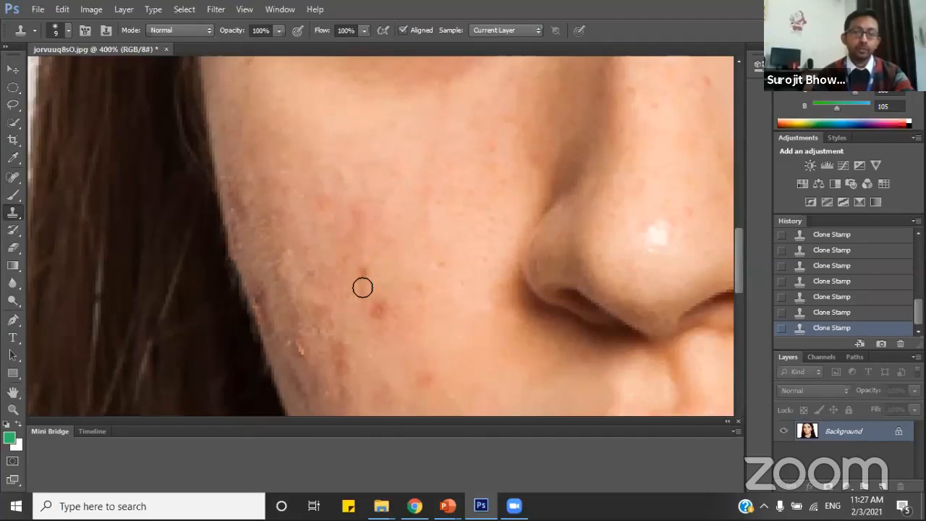
{"action": "scroll", "coordinate": [366, 254], "scroll_direction": "down", "scroll_amount": 1}
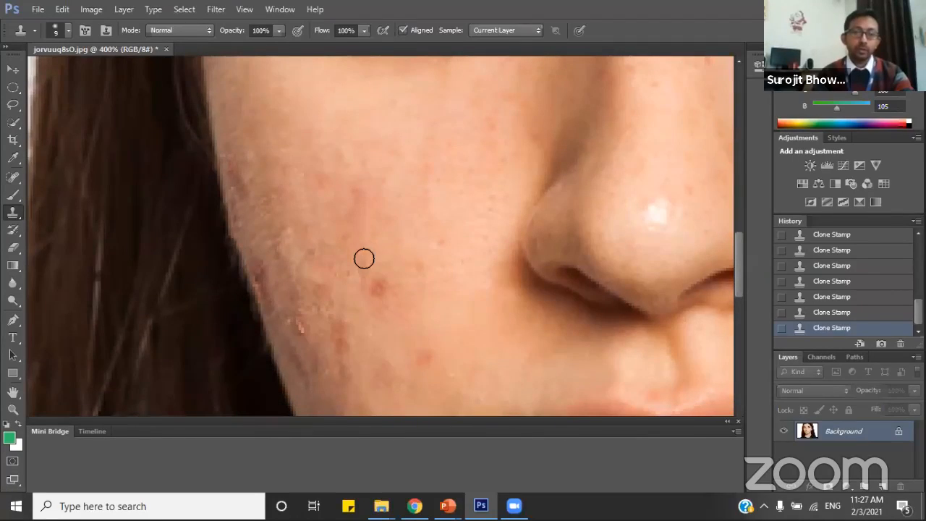
{"action": "scroll", "coordinate": [388, 246], "scroll_direction": "down", "scroll_amount": 1}
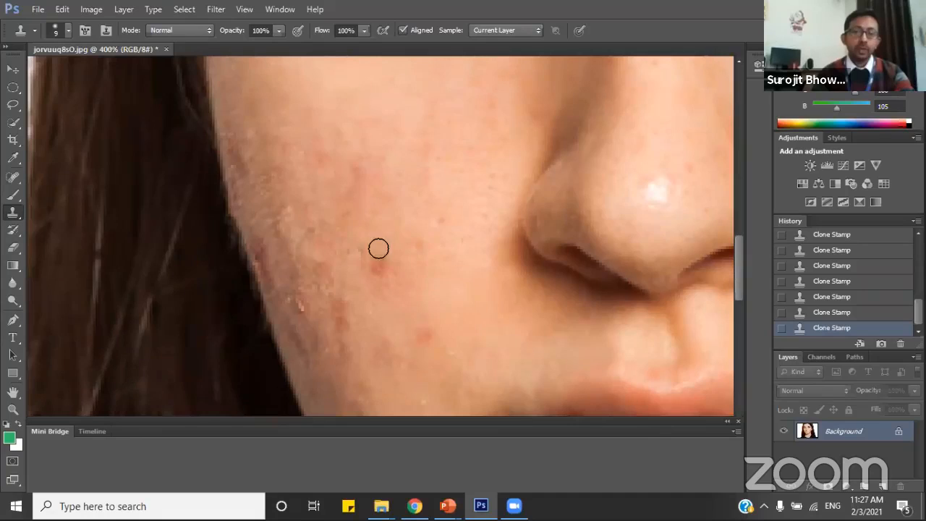
{"action": "scroll", "coordinate": [367, 254], "scroll_direction": "down", "scroll_amount": 1}
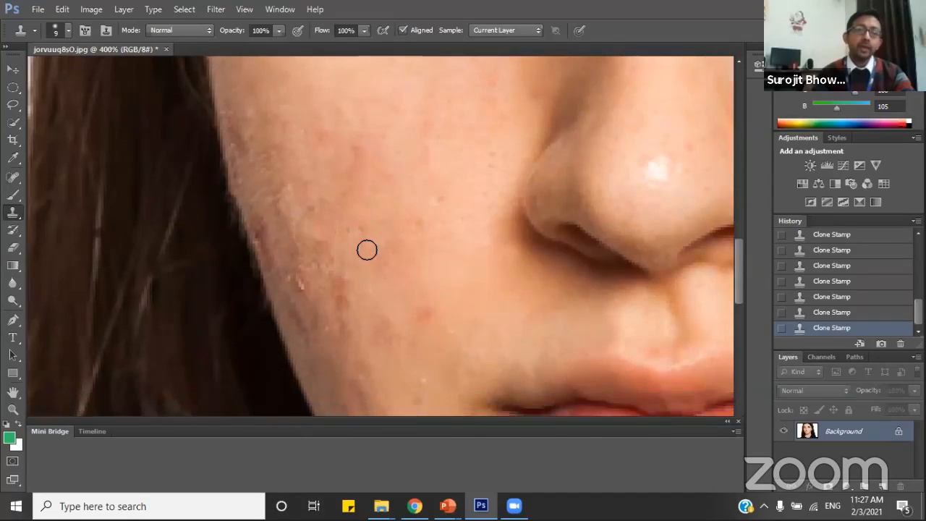
Clone smooth skin over the faint redness on the cheek and the dark red marks along its outer edge.
{"action": "scroll", "coordinate": [367, 250], "scroll_direction": "up", "scroll_amount": 1}
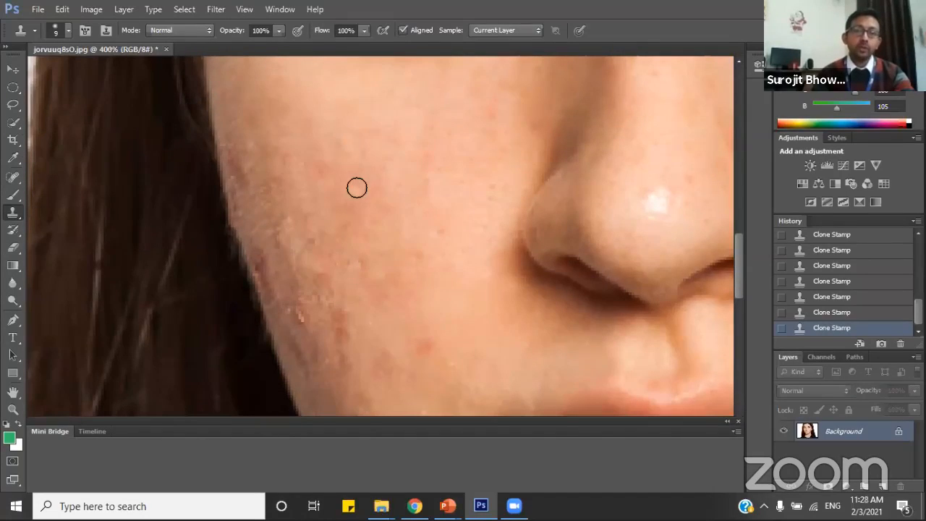
{"action": "scroll", "coordinate": [371, 226], "scroll_direction": "down", "scroll_amount": 1}
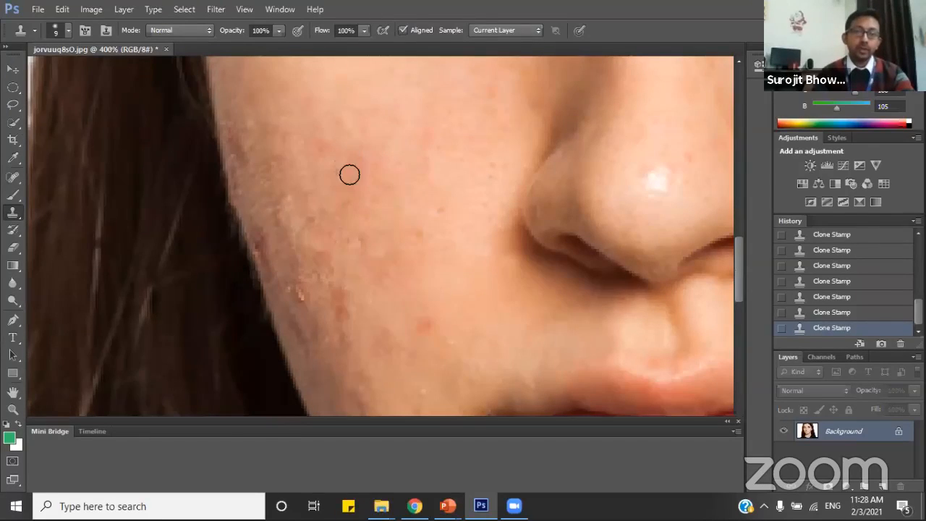
{"action": "scroll", "coordinate": [356, 239], "scroll_direction": "down", "scroll_amount": 3}
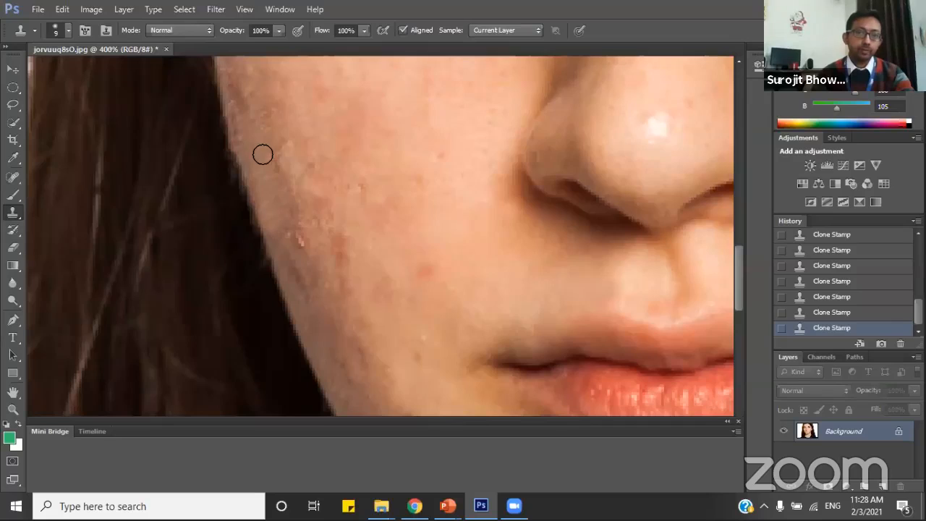
{"action": "scroll", "coordinate": [254, 141], "scroll_direction": "up", "scroll_amount": 2}
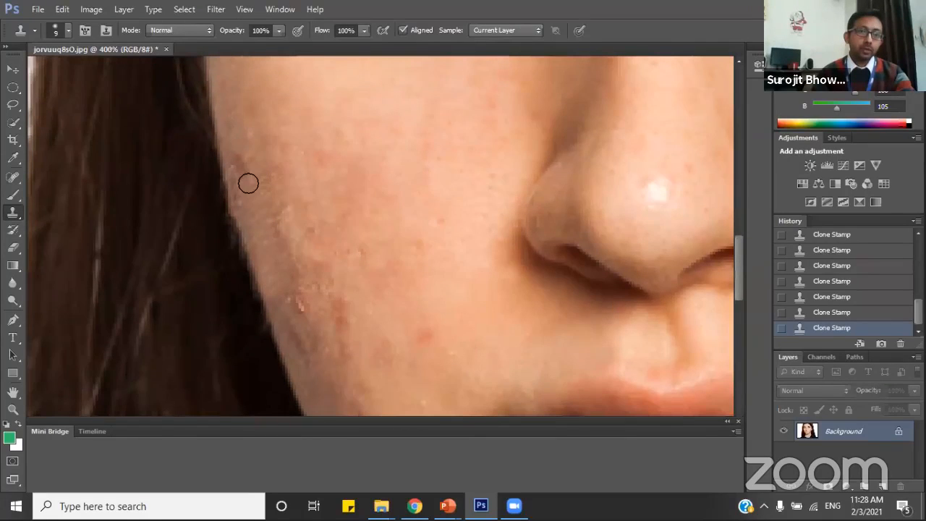
{"action": "scroll", "coordinate": [268, 191], "scroll_direction": "down", "scroll_amount": 2}
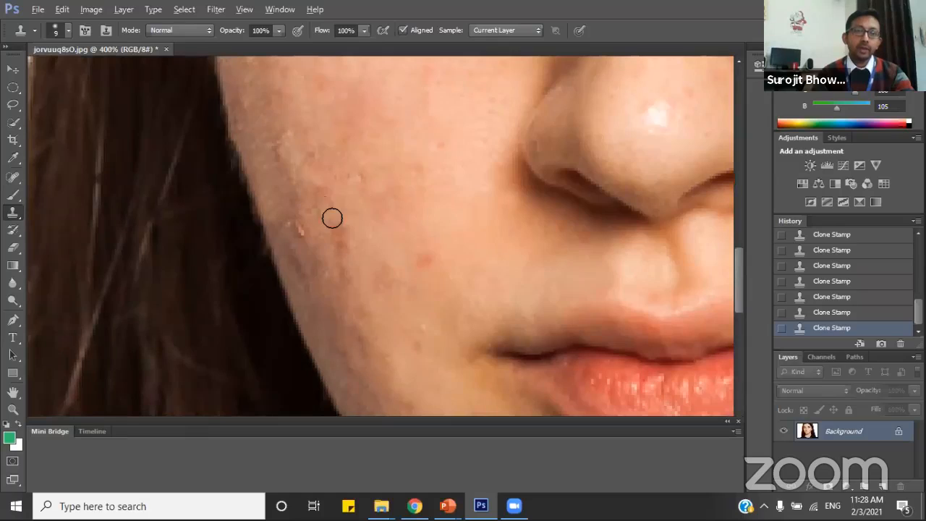
{"action": "scroll", "coordinate": [342, 252], "scroll_direction": "down", "scroll_amount": 1}
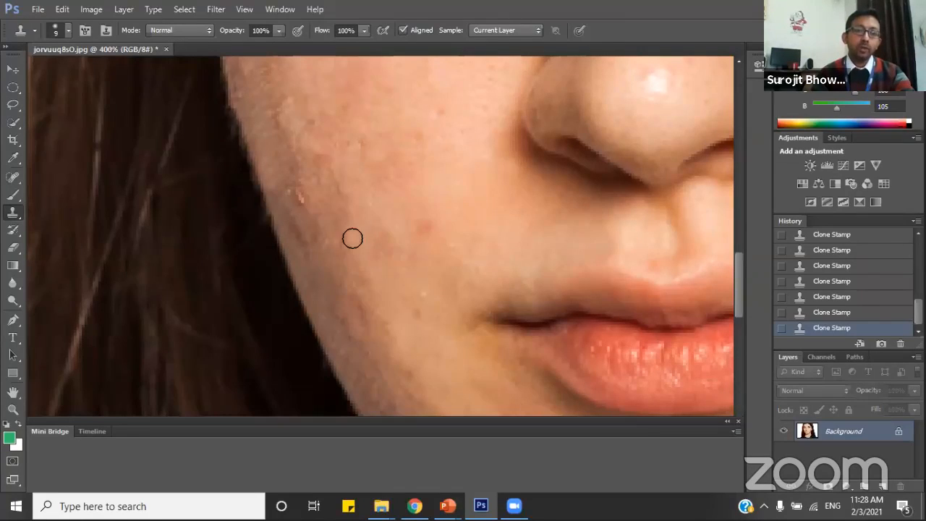
Clone nearby skin over the remaining red spots on the lower cheek and the raised blemish near its outer edge.
{"action": "left_click_drag", "start_coordinate": [353, 238], "coordinate": [376, 251]}
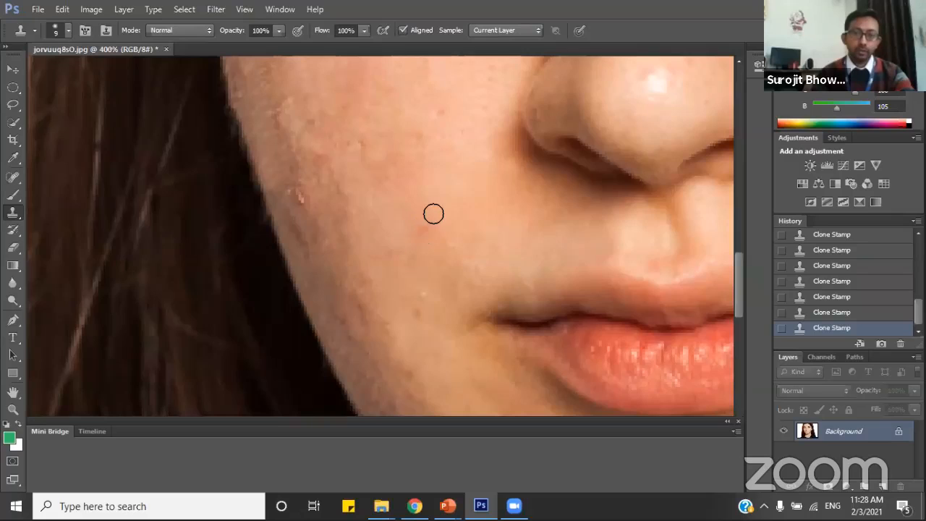
{"action": "scroll", "coordinate": [397, 279], "scroll_direction": "down", "scroll_amount": 2}
{"action": "scroll", "coordinate": [394, 279], "scroll_direction": "up", "scroll_amount": 4}
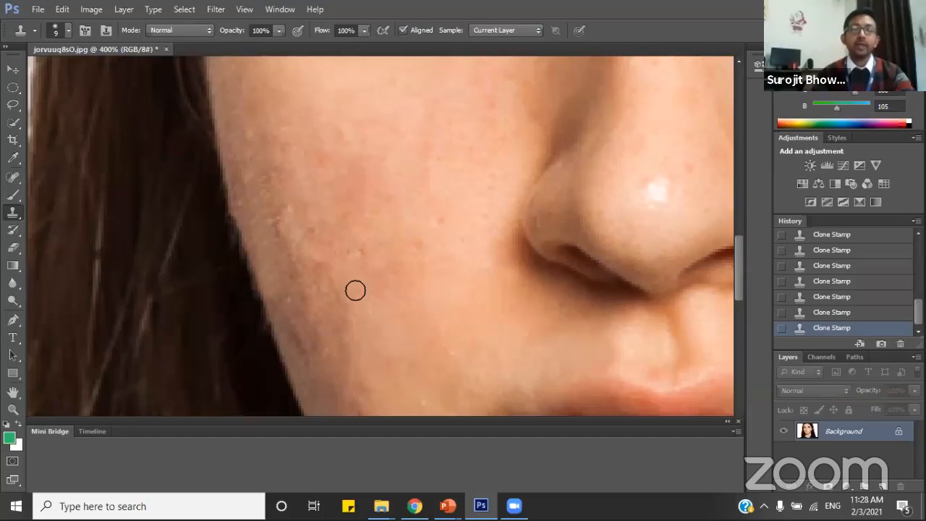
Clone clear skin with the Clone Stamp over the upper cluster of red blemishes on the other cheek, including the ring-shaped one.
{"action": "scroll", "coordinate": [359, 264], "scroll_direction": "up", "scroll_amount": 3}
{"action": "scroll", "coordinate": [363, 269], "scroll_direction": "up", "scroll_amount": 3}
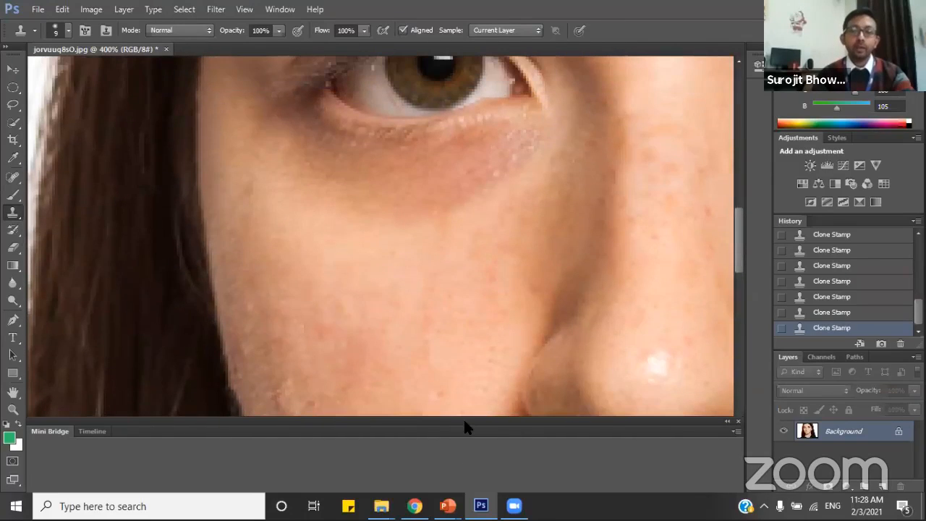
{"action": "left_click", "coordinate": [14, 392]}
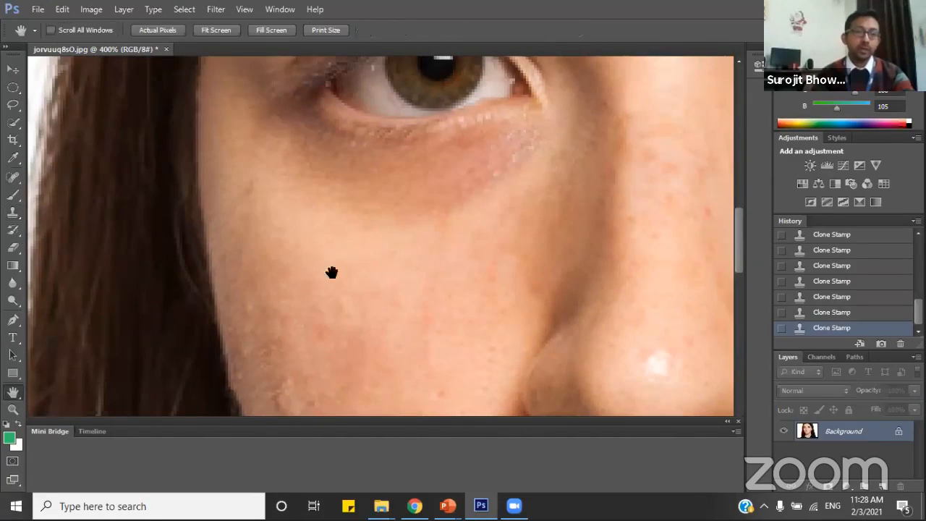
{"action": "left_click_drag", "start_coordinate": [457, 289], "coordinate": [254, 297]}
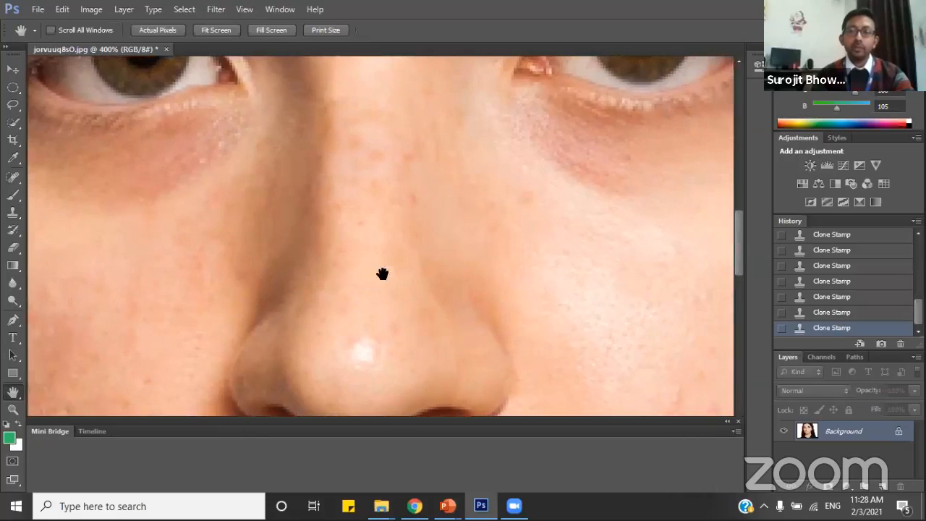
{"action": "left_click_drag", "start_coordinate": [438, 330], "coordinate": [291, 127]}
{"action": "left_click_drag", "start_coordinate": [489, 253], "coordinate": [178, 319]}
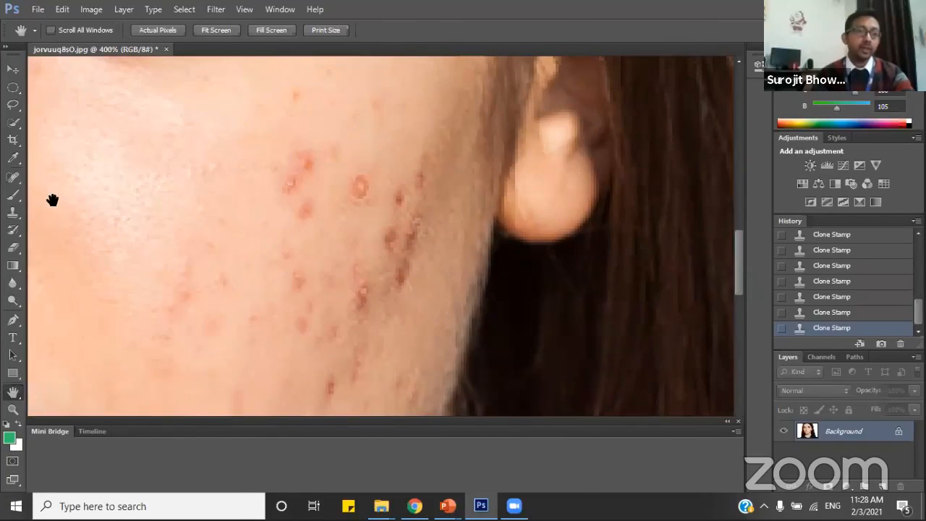
{"action": "left_click", "coordinate": [13, 212]}
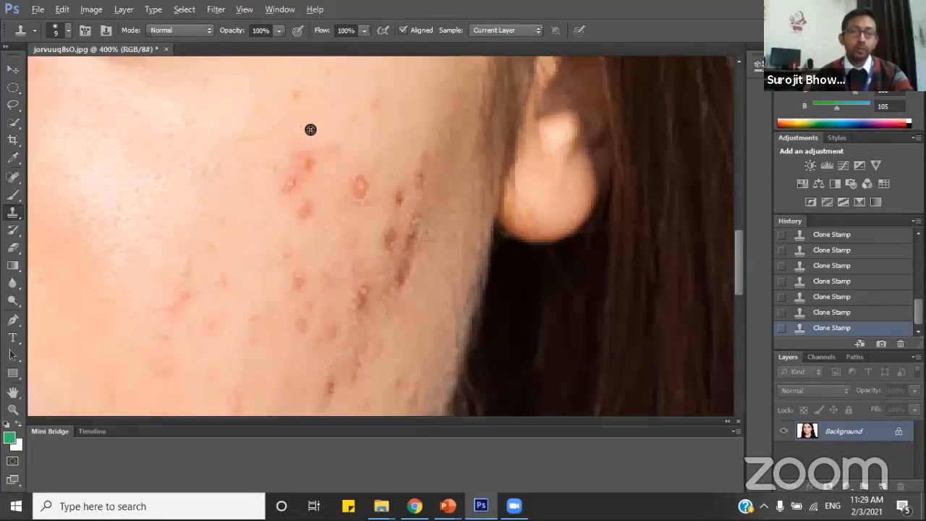
{"action": "left_click", "coordinate": [311, 129], "text": "alt"}
{"action": "mouse_move", "coordinate": [306, 163]}
{"action": "left_mouse_down"}
{"action": "mouse_move", "coordinate": [292, 166]}
{"action": "mouse_move", "coordinate": [301, 143]}
{"action": "left_mouse_up"}
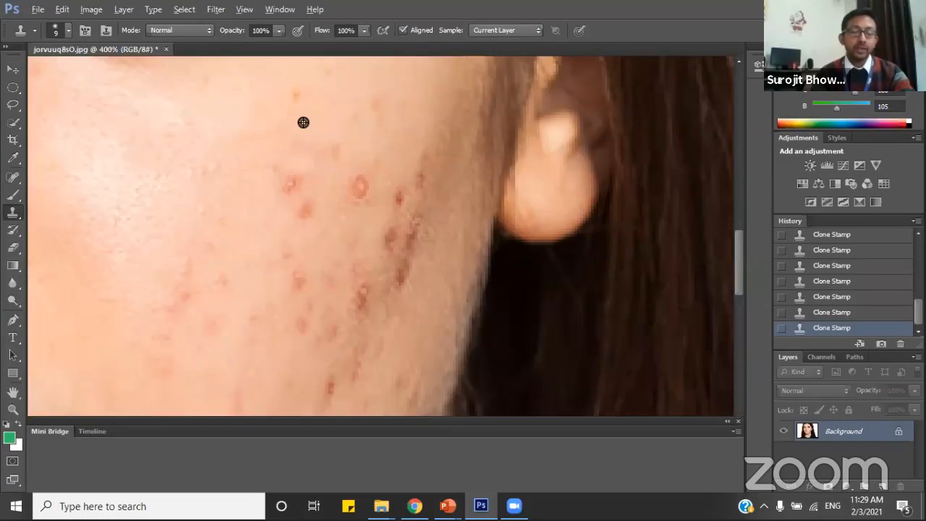
{"action": "left_click_drag", "start_coordinate": [290, 182], "coordinate": [294, 181]}
{"action": "left_click", "coordinate": [360, 184]}
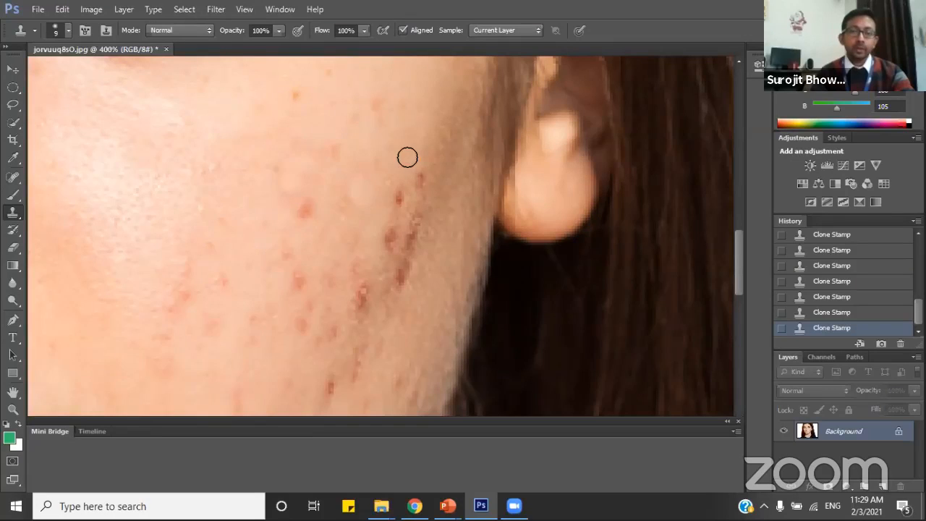
Clone nearby skin over the small dark red marks toward the ear and the red spots beside them.
{"action": "left_click", "coordinate": [397, 198]}
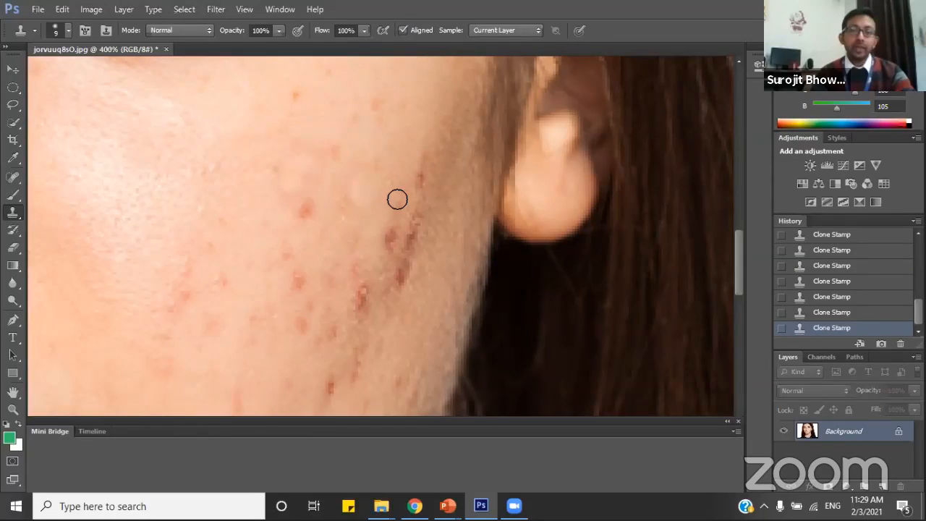
{"action": "left_click", "coordinate": [422, 144], "text": "alt"}
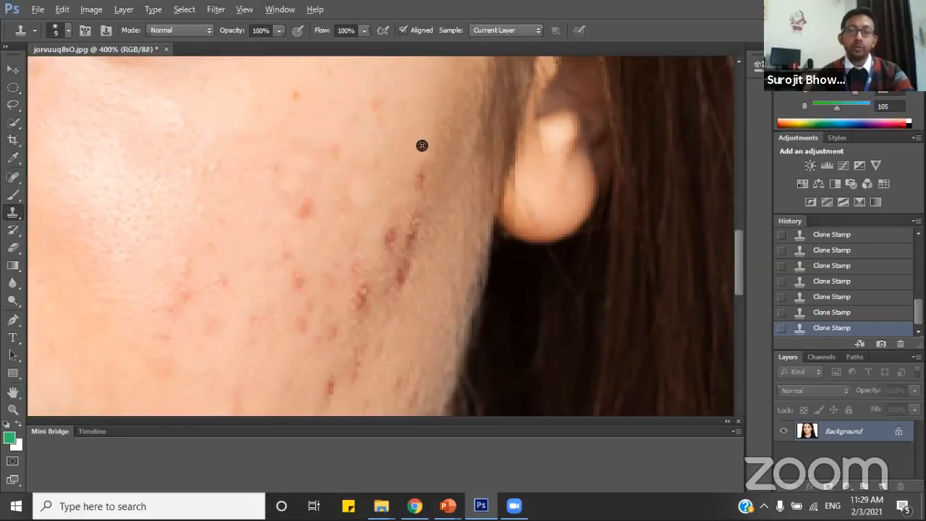
{"action": "left_click", "coordinate": [420, 181]}
{"action": "scroll", "coordinate": [399, 175], "scroll_direction": "down", "scroll_amount": 1}
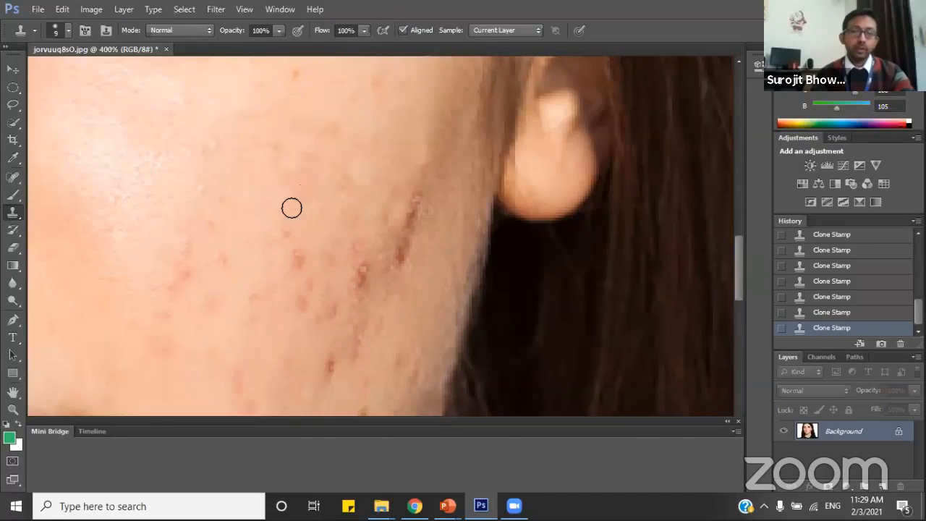
Clone smooth skin over the long dark streak below the earlobe and the dark red blemish next to it.
{"action": "scroll", "coordinate": [292, 203], "scroll_direction": "down", "scroll_amount": 1}
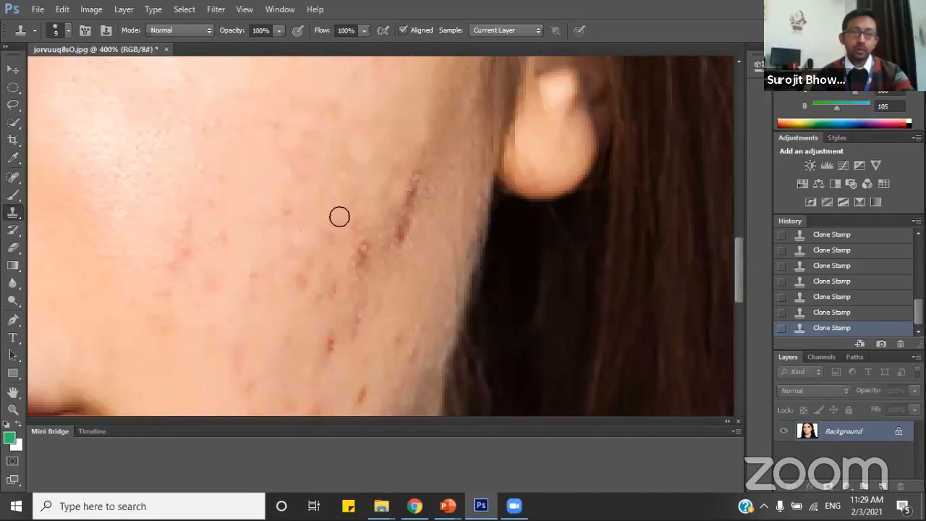
{"action": "scroll", "coordinate": [340, 215], "scroll_direction": "down", "scroll_amount": 1}
{"action": "left_click", "coordinate": [446, 125], "text": "alt"}
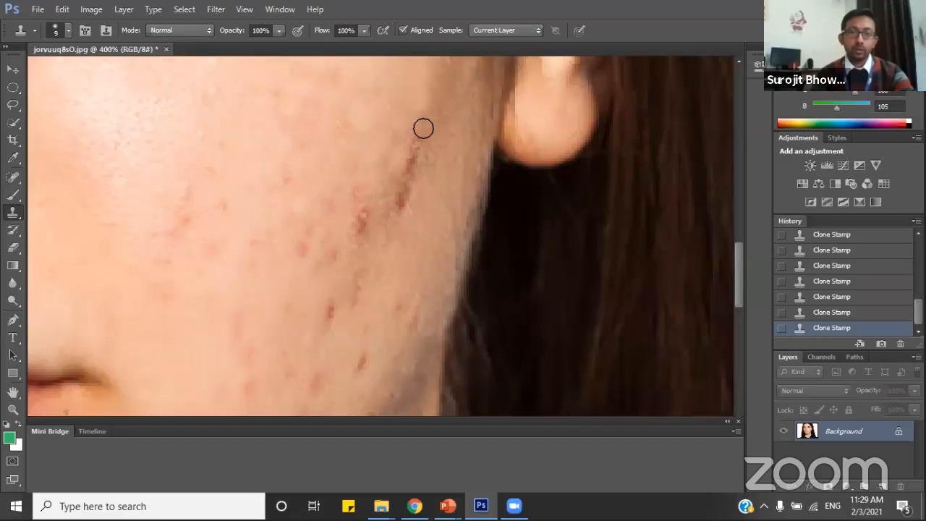
{"action": "mouse_move", "coordinate": [424, 128]}
{"action": "left_mouse_down"}
{"action": "mouse_move", "coordinate": [399, 202]}
{"action": "mouse_move", "coordinate": [409, 202]}
{"action": "mouse_move", "coordinate": [362, 232]}
{"action": "mouse_move", "coordinate": [373, 228]}
{"action": "left_mouse_up"}
{"action": "left_click", "coordinate": [367, 176], "text": "alt"}
Clone clear skin over the two narrow dark red marks on the lower cheek above the jawline.
{"action": "scroll", "coordinate": [393, 222], "scroll_direction": "down", "scroll_amount": 3}
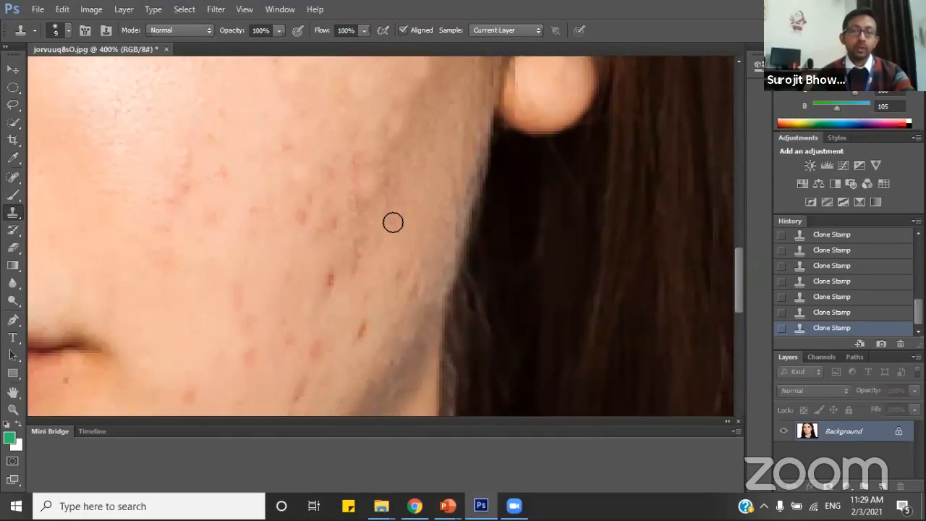
{"action": "left_click", "coordinate": [310, 205], "text": "alt"}
{"action": "left_click_drag", "start_coordinate": [331, 217], "coordinate": [316, 246]}
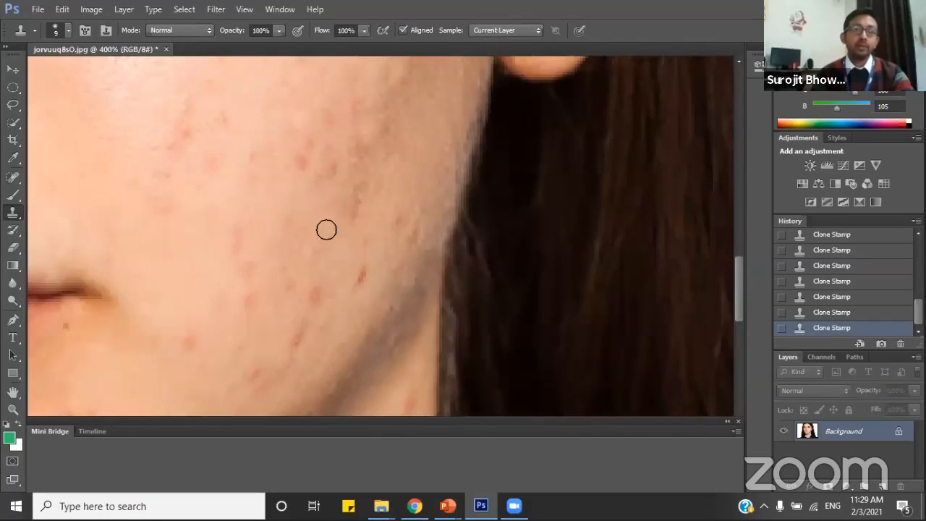
{"action": "scroll", "coordinate": [365, 229], "scroll_direction": "down", "scroll_amount": 1}
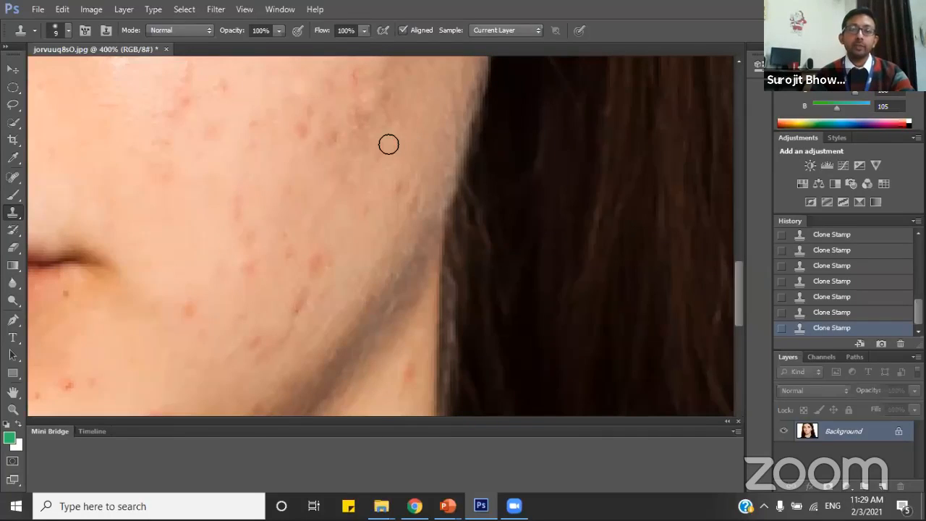
Clone nearby skin over the faint reddish spots in the middle of the cheek.
{"action": "scroll", "coordinate": [391, 177], "scroll_direction": "up", "scroll_amount": 3}
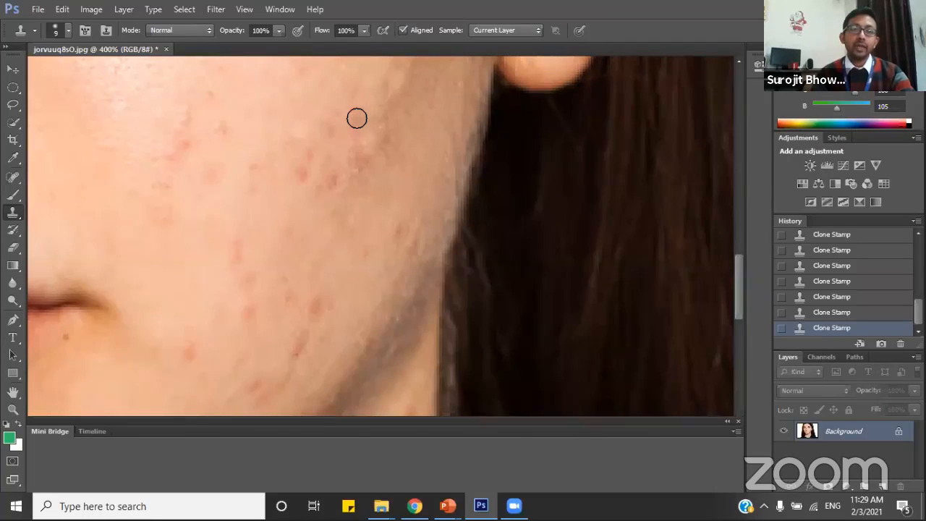
{"action": "scroll", "coordinate": [376, 134], "scroll_direction": "up", "scroll_amount": 2}
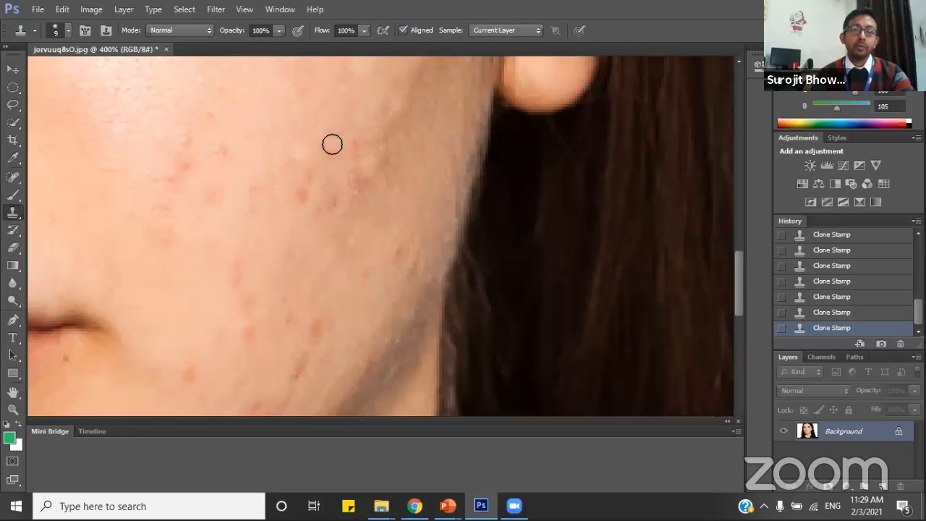
{"action": "left_click_drag", "start_coordinate": [331, 145], "coordinate": [307, 157]}
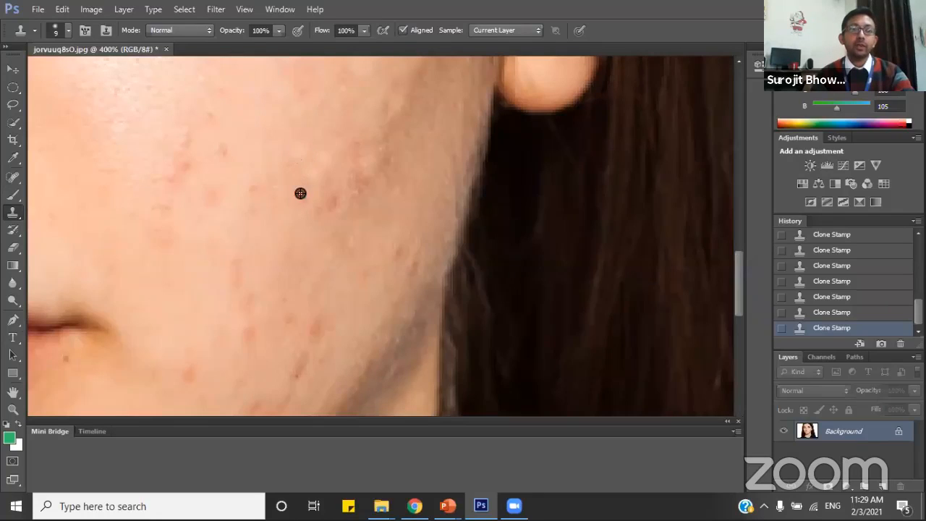
Clone clear skin over the red spots on the lower cheek and the wide red blemish just above the jawline.
{"action": "scroll", "coordinate": [307, 203], "scroll_direction": "down", "scroll_amount": 5}
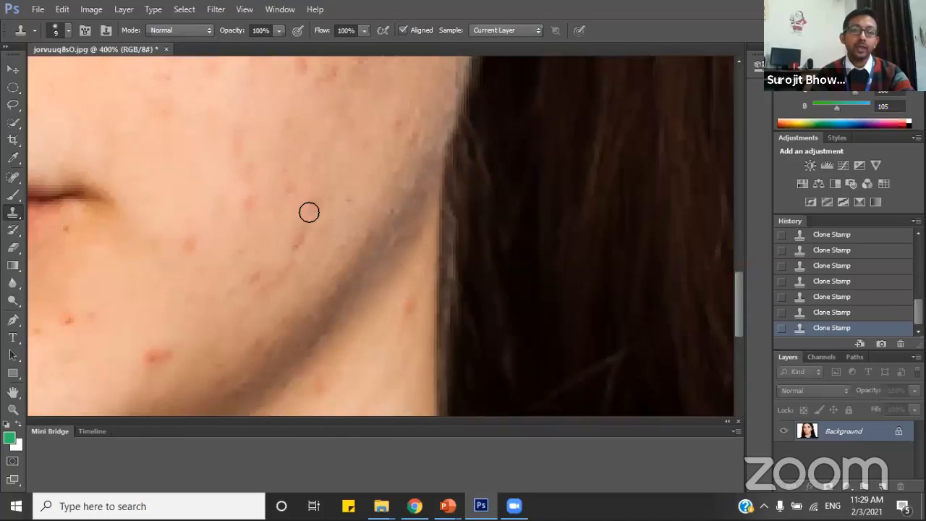
{"action": "scroll", "coordinate": [215, 318], "scroll_direction": "down", "scroll_amount": 2}
{"action": "left_click", "coordinate": [118, 322]}
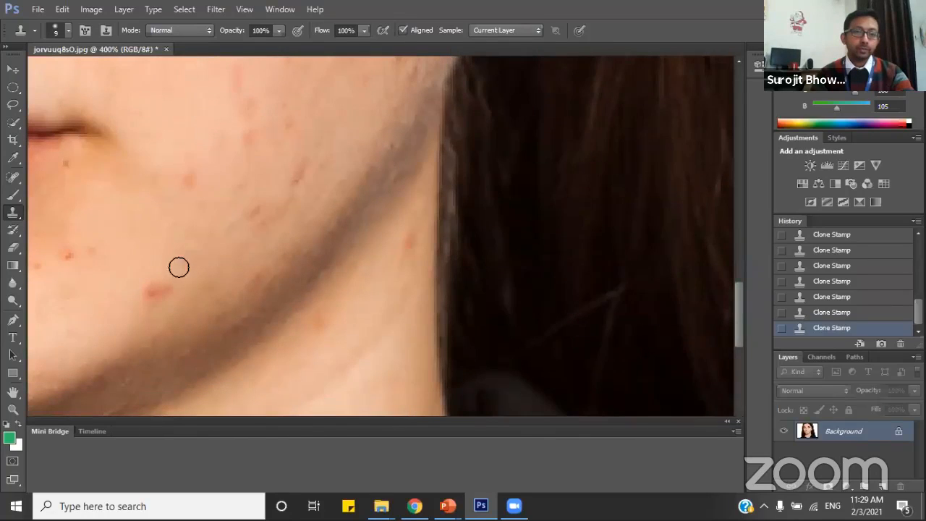
{"action": "left_click", "coordinate": [152, 286]}
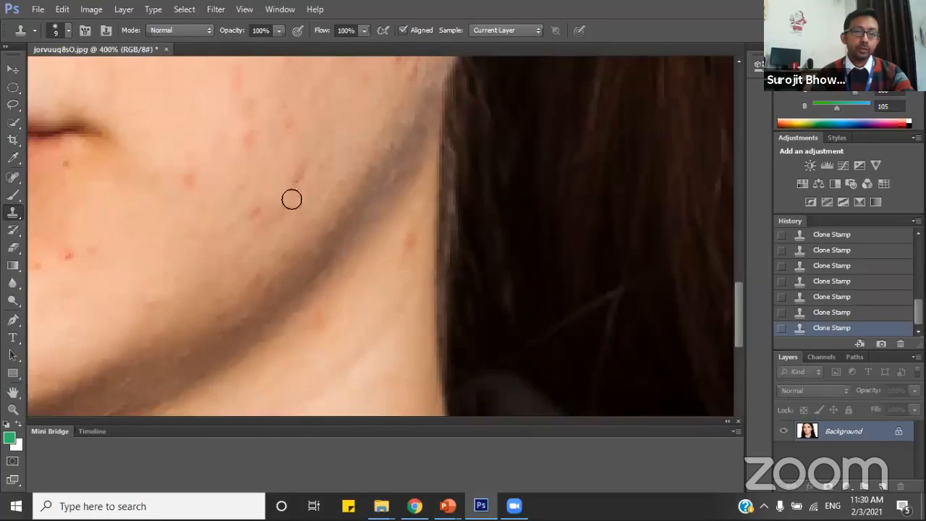
Clone clear skin over the red spot below the mouth corner and the reddish spots on the neck.
{"action": "left_click", "coordinate": [202, 161], "text": "alt"}
{"action": "left_click", "coordinate": [191, 179]}
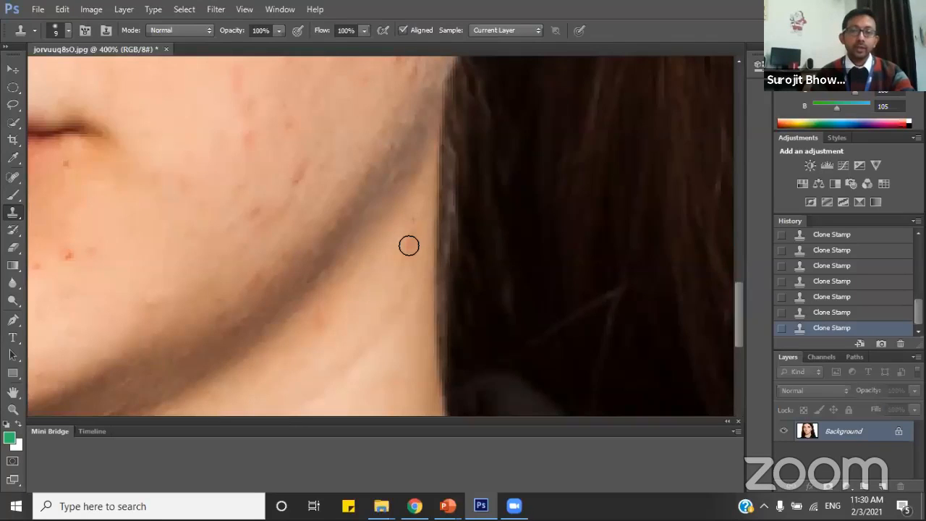
{"action": "scroll", "coordinate": [392, 258], "scroll_direction": "down", "scroll_amount": 1}
{"action": "left_click", "coordinate": [415, 205], "text": "alt"}
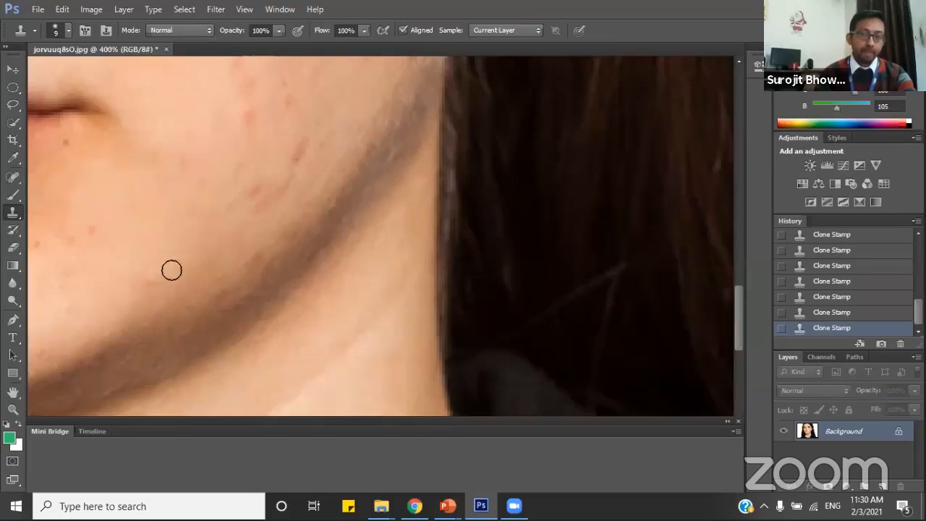
Clone clear skin over the large pimple below the lower lip and the cluster of red spots on the chin.
{"action": "left_click", "coordinate": [13, 391]}
{"action": "left_click_drag", "start_coordinate": [186, 265], "coordinate": [482, 220]}
{"action": "left_click_drag", "start_coordinate": [287, 223], "coordinate": [325, 254]}
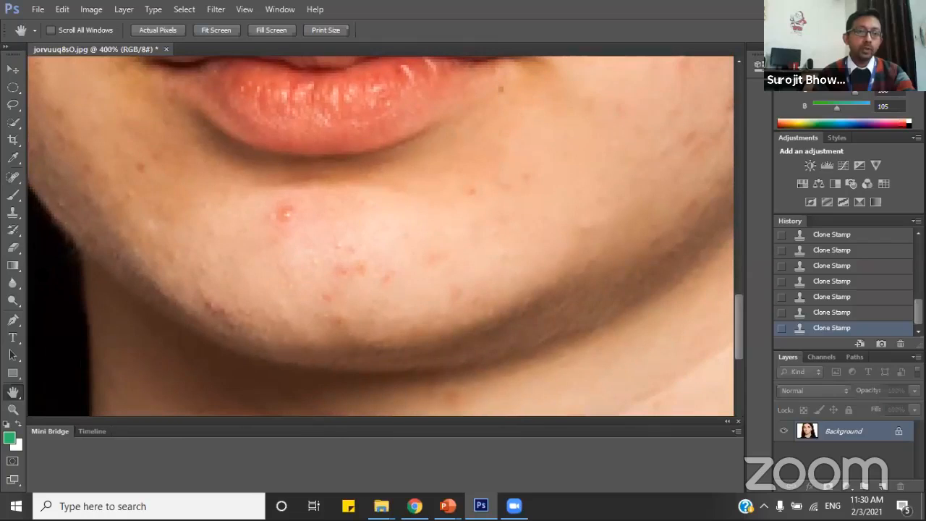
{"action": "left_click", "coordinate": [13, 211]}
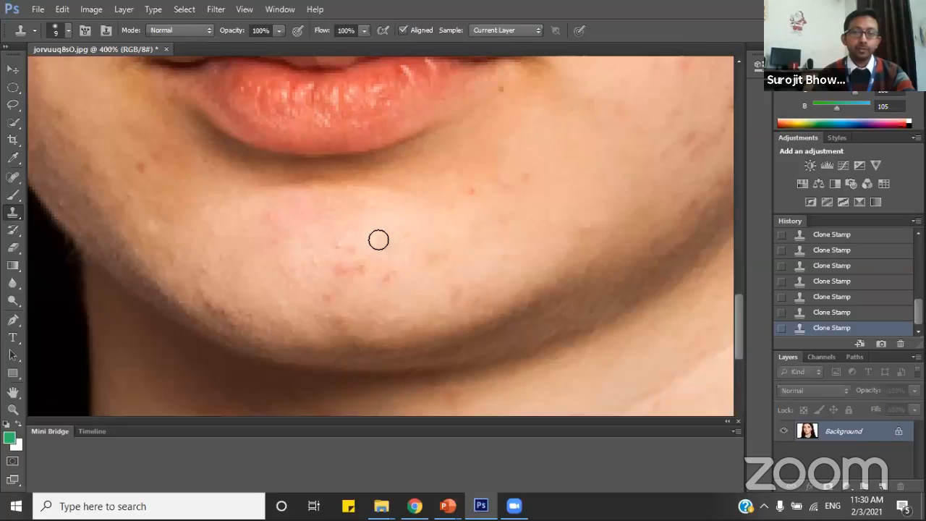
{"action": "left_click", "coordinate": [309, 238], "text": "alt"}
{"action": "mouse_move", "coordinate": [335, 263]}
{"action": "left_mouse_down"}
{"action": "mouse_move", "coordinate": [355, 265]}
{"action": "mouse_move", "coordinate": [347, 232]}
{"action": "mouse_move", "coordinate": [395, 270]}
{"action": "left_mouse_up"}
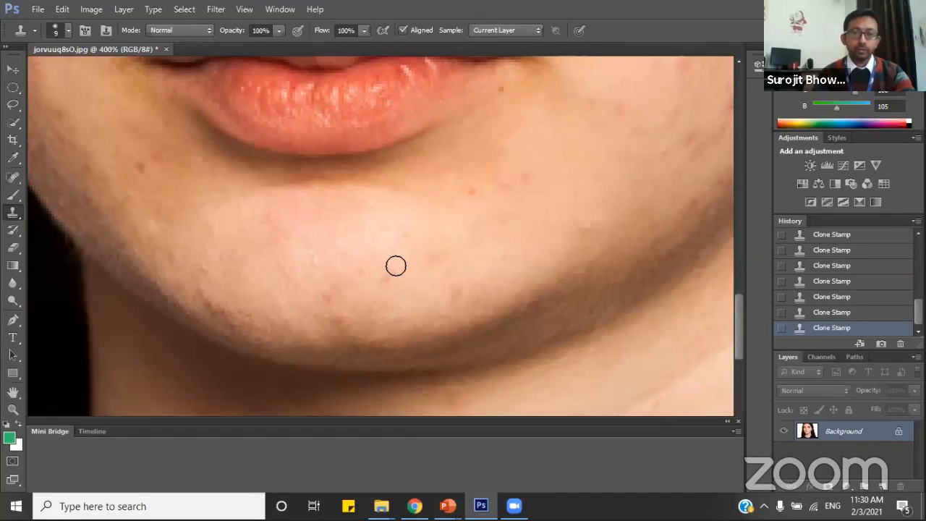
Clone nearby skin over the remaining chin spots, the dark marks along its lower edge and the brown spot below the mouth corner.
{"action": "left_click_drag", "start_coordinate": [426, 256], "coordinate": [446, 247]}
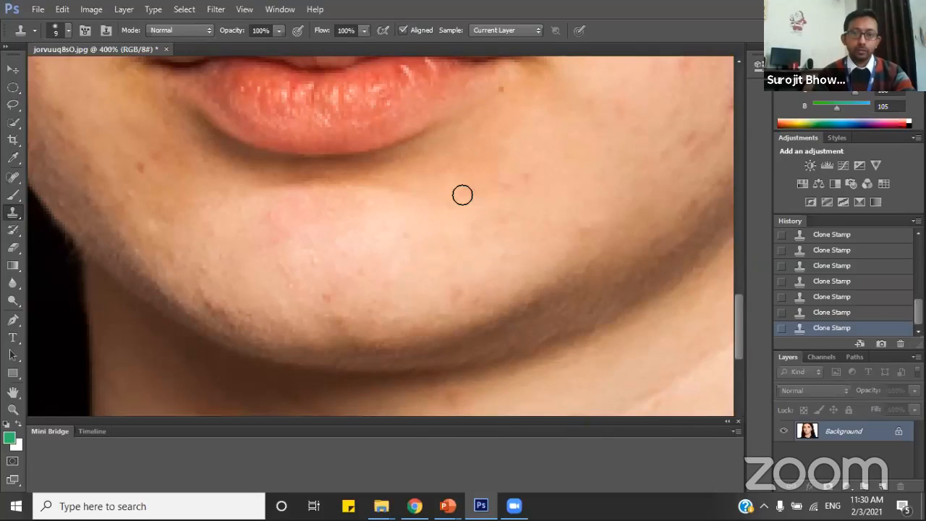
{"action": "left_click", "coordinate": [340, 310]}
{"action": "left_click", "coordinate": [187, 327]}
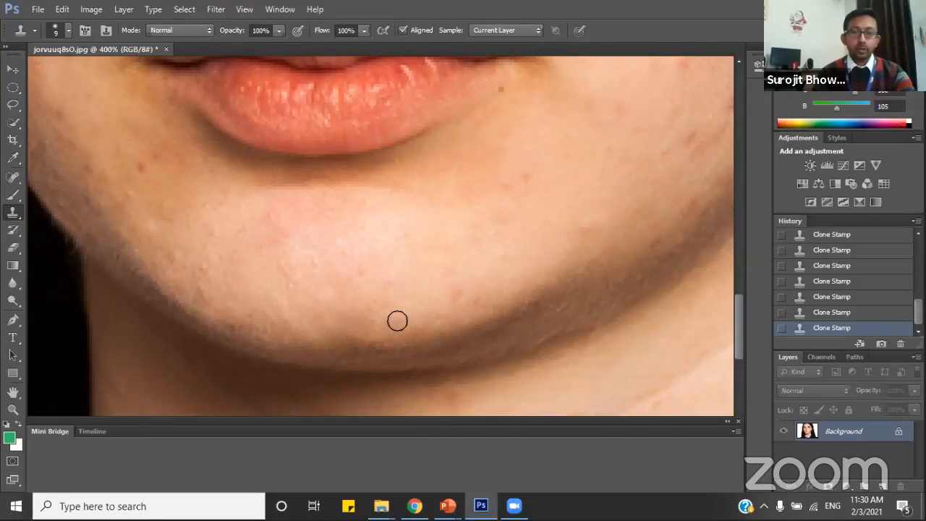
{"action": "scroll", "coordinate": [279, 357], "scroll_direction": "up", "scroll_amount": 3}
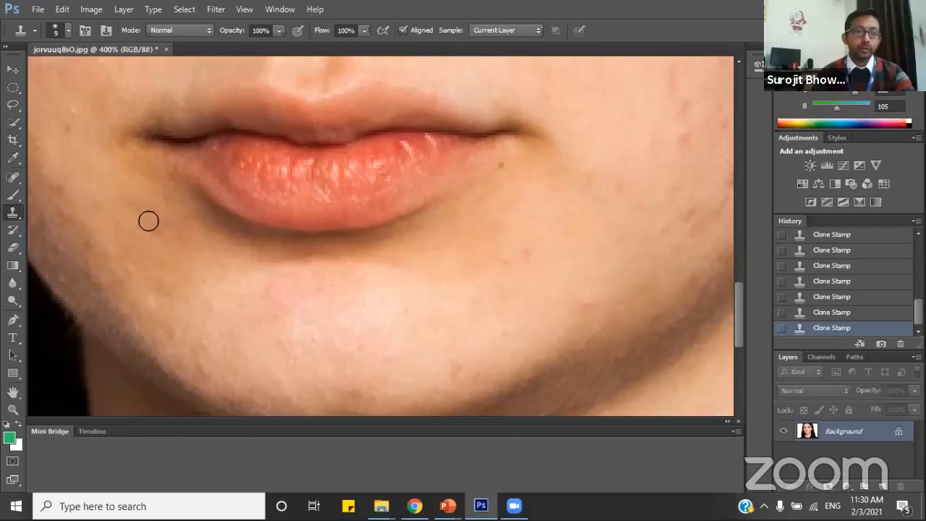
Clone clear skin over the red marks on the cheek beside the nose.
{"action": "scroll", "coordinate": [265, 281], "scroll_direction": "up", "scroll_amount": 4}
{"action": "scroll", "coordinate": [434, 260], "scroll_direction": "up", "scroll_amount": 6}
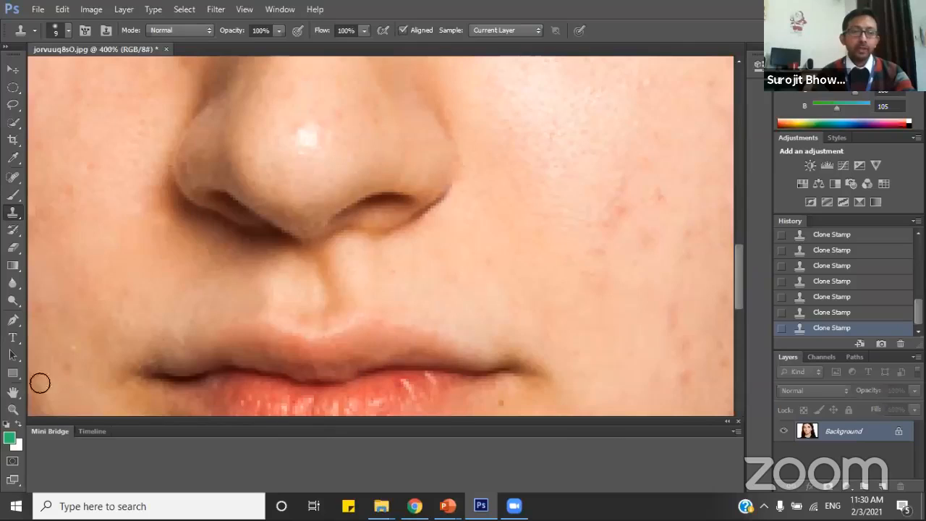
{"action": "left_click", "coordinate": [13, 392]}
{"action": "left_click_drag", "start_coordinate": [453, 272], "coordinate": [398, 274]}
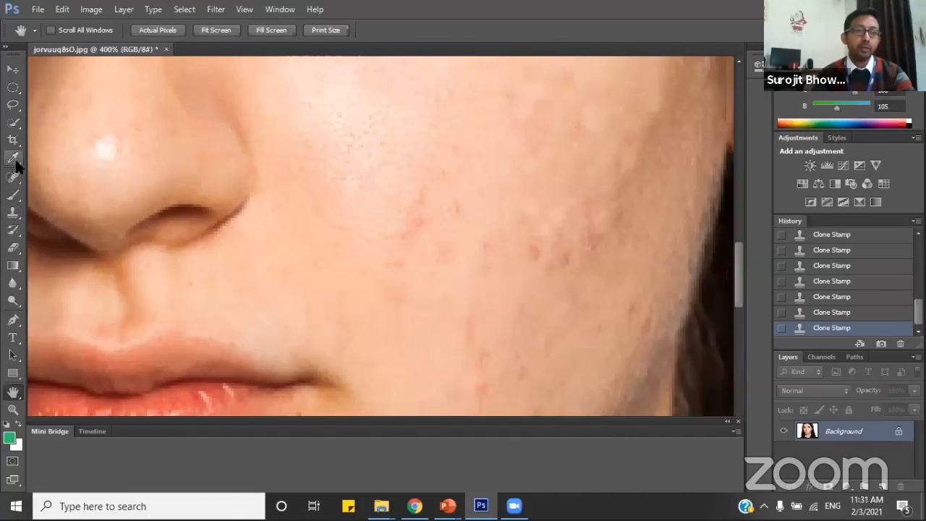
{"action": "left_click", "coordinate": [13, 212]}
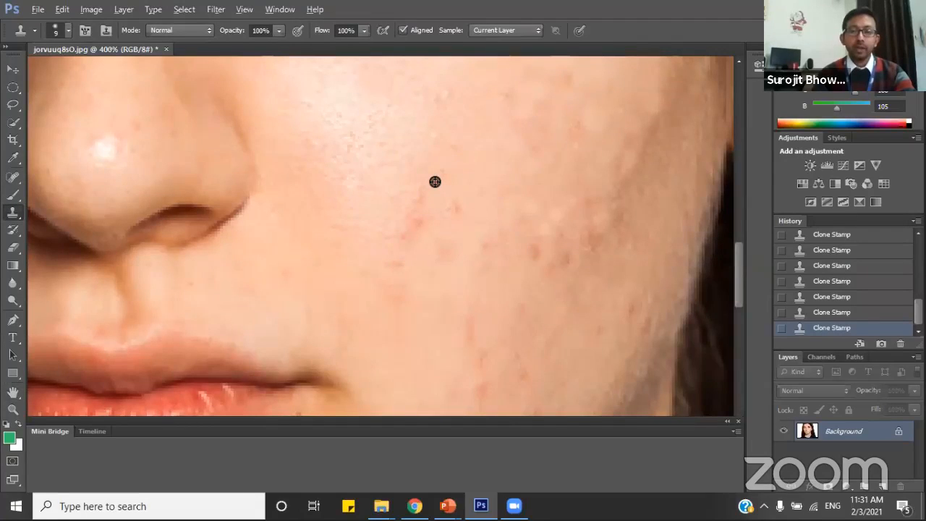
{"action": "left_click_drag", "start_coordinate": [421, 196], "coordinate": [417, 215]}
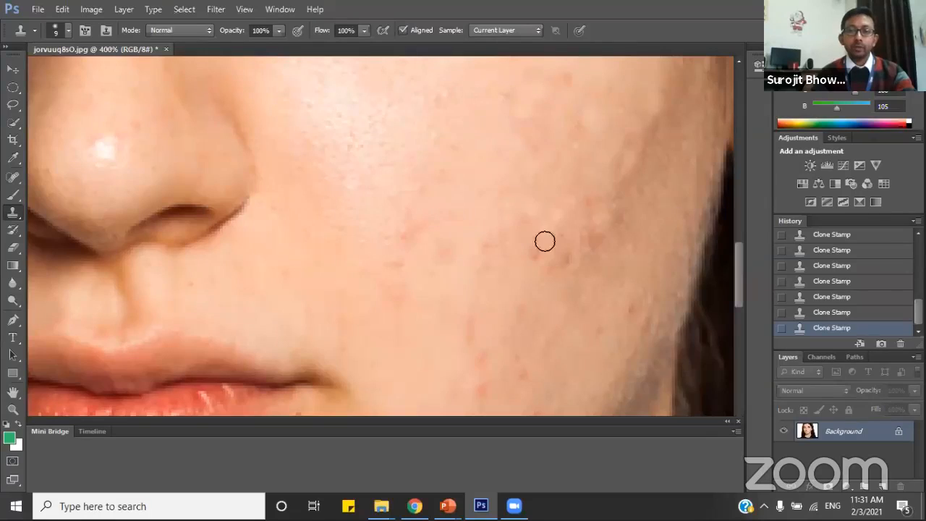
Clone clear skin over the reddish spot on the neck just below the chin's shadow.
{"action": "scroll", "coordinate": [560, 215], "scroll_direction": "up", "scroll_amount": 3}
{"action": "scroll", "coordinate": [551, 155], "scroll_direction": "up", "scroll_amount": 1}
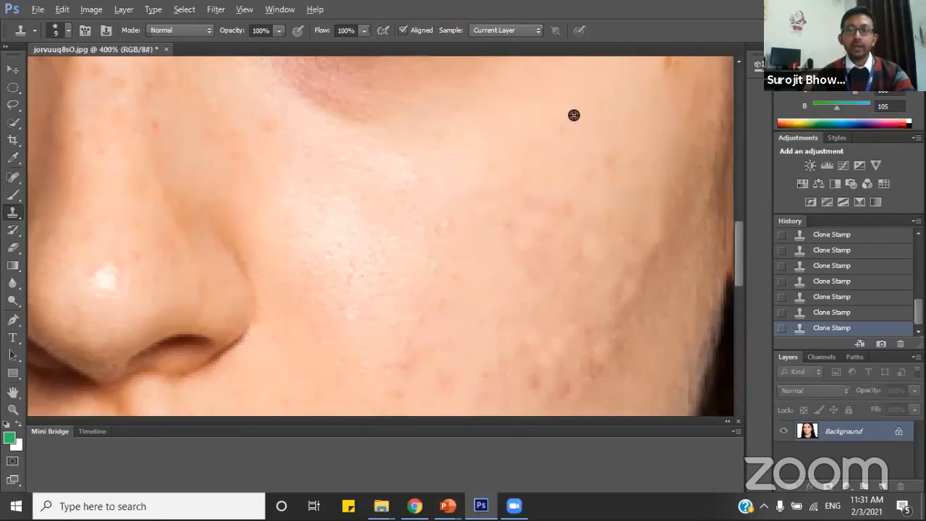
{"action": "scroll", "coordinate": [361, 321], "scroll_direction": "down", "scroll_amount": 8}
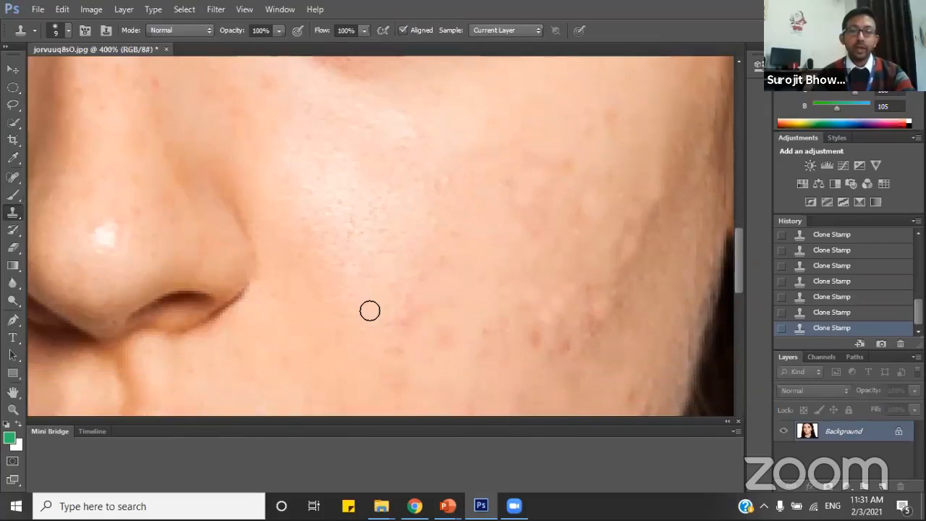
{"action": "scroll", "coordinate": [378, 306], "scroll_direction": "down", "scroll_amount": 10}
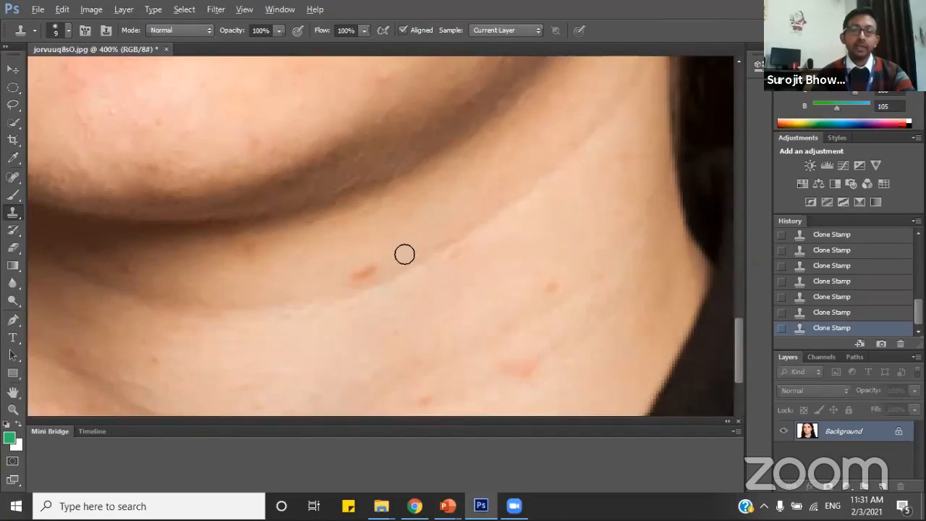
{"action": "left_click", "coordinate": [357, 274]}
{"action": "scroll", "coordinate": [344, 278], "scroll_direction": "down", "scroll_amount": 8}
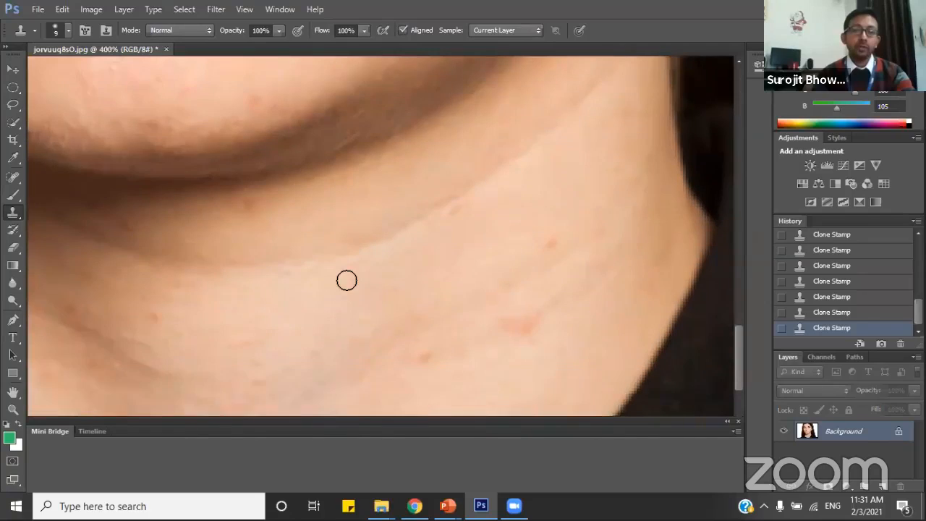
Save the retouched portrait as a separate JPEG named jorvuuq8sO2.jpg with High quality and the Baseline ("Standard") format option.
{"action": "left_click", "coordinate": [13, 409]}
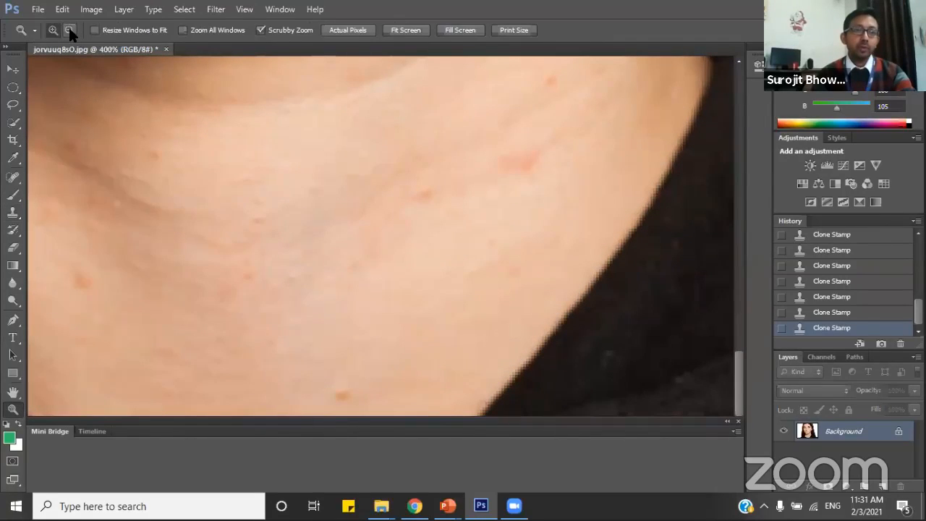
{"action": "left_click", "coordinate": [288, 180]}
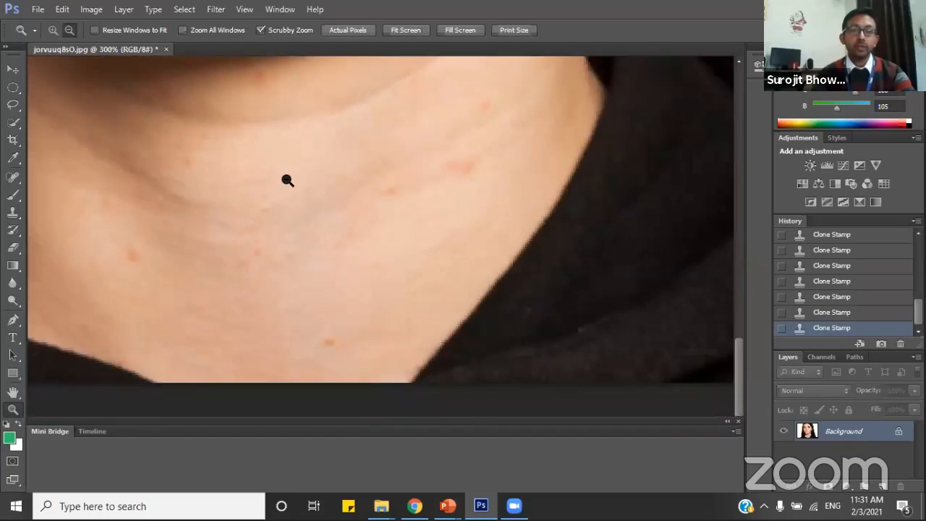
{"action": "left_click", "coordinate": [287, 180]}
{"action": "left_click", "coordinate": [288, 180]}
{"action": "left_click", "coordinate": [286, 153]}
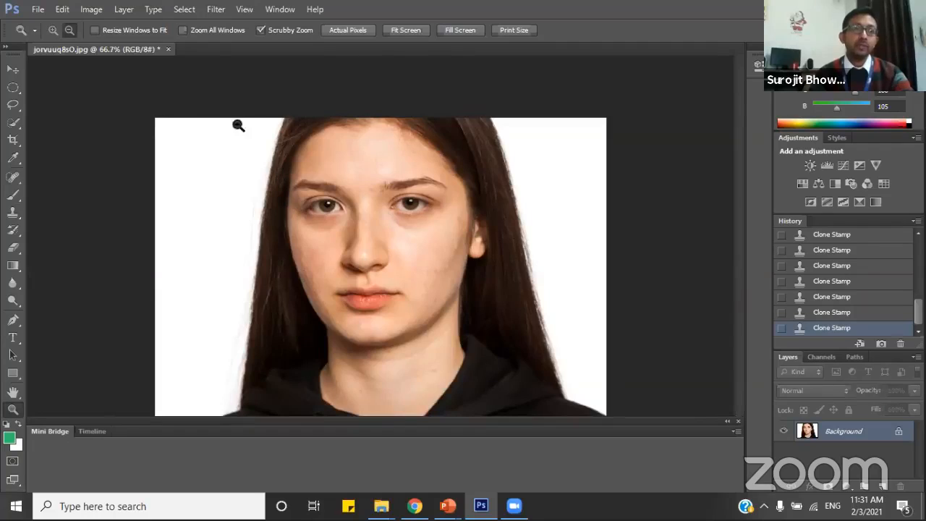
{"action": "left_click", "coordinate": [37, 9]}
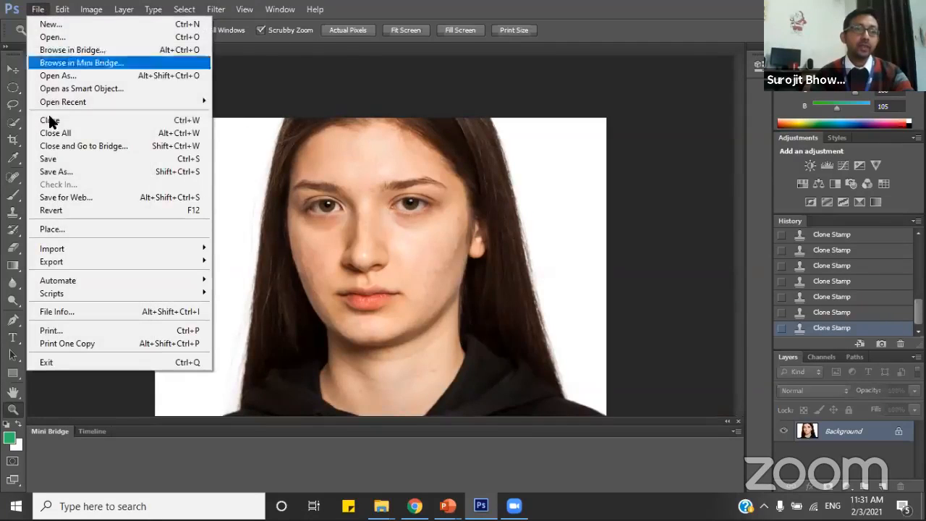
{"action": "left_click", "coordinate": [61, 171]}
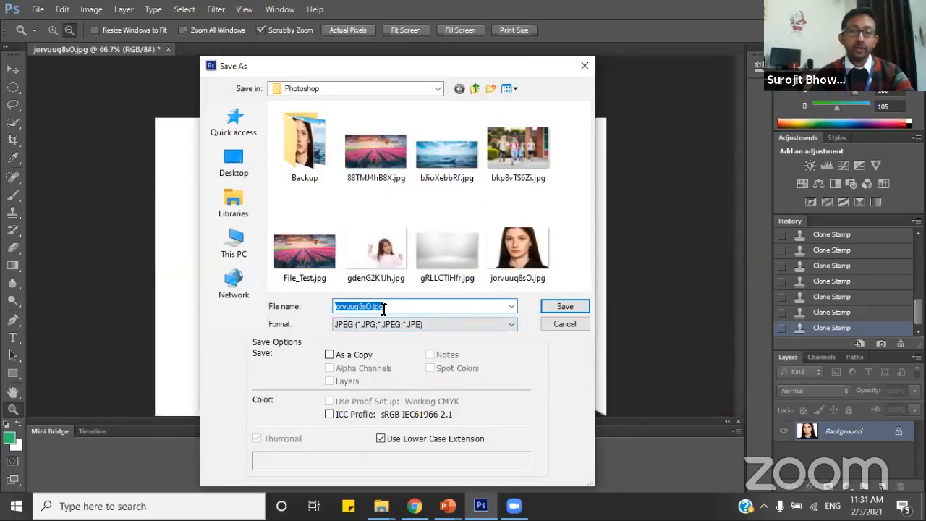
{"action": "left_click", "coordinate": [371, 308]}
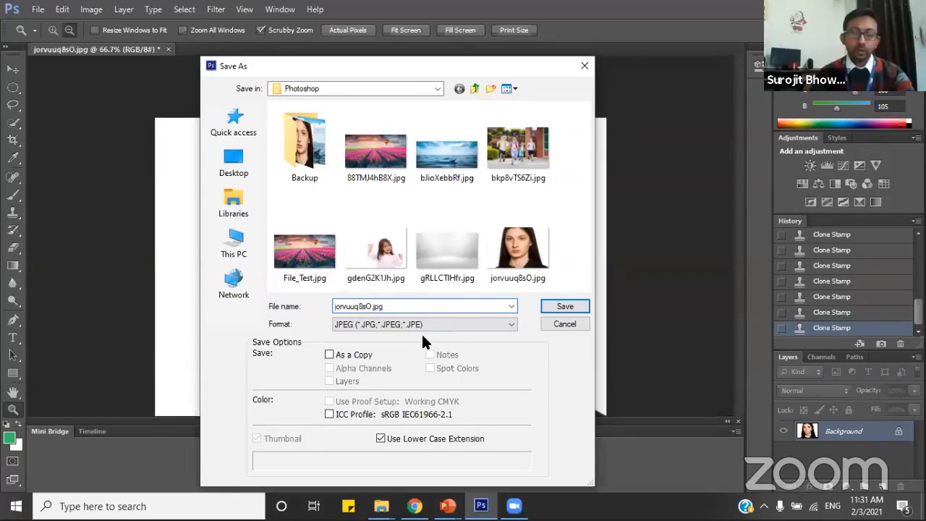
{"action": "type", "text": "2"}
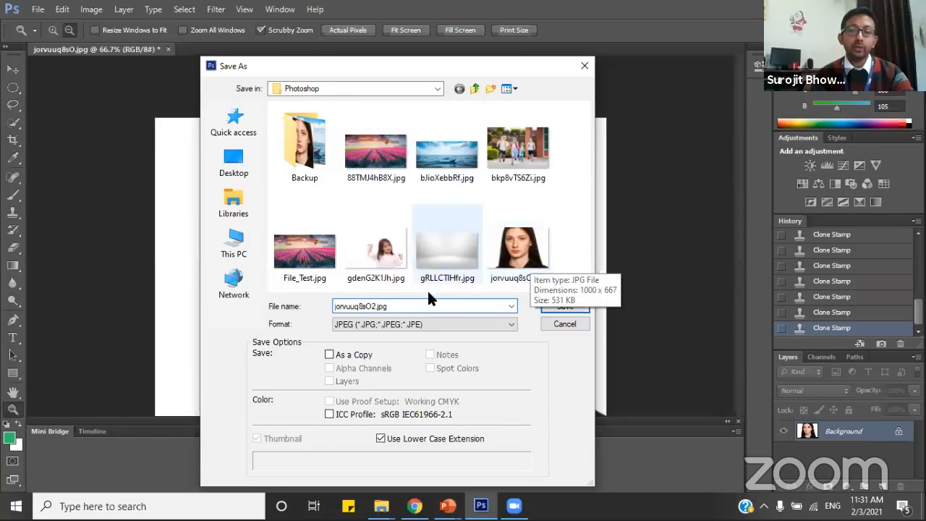
{"action": "left_click", "coordinate": [563, 308]}
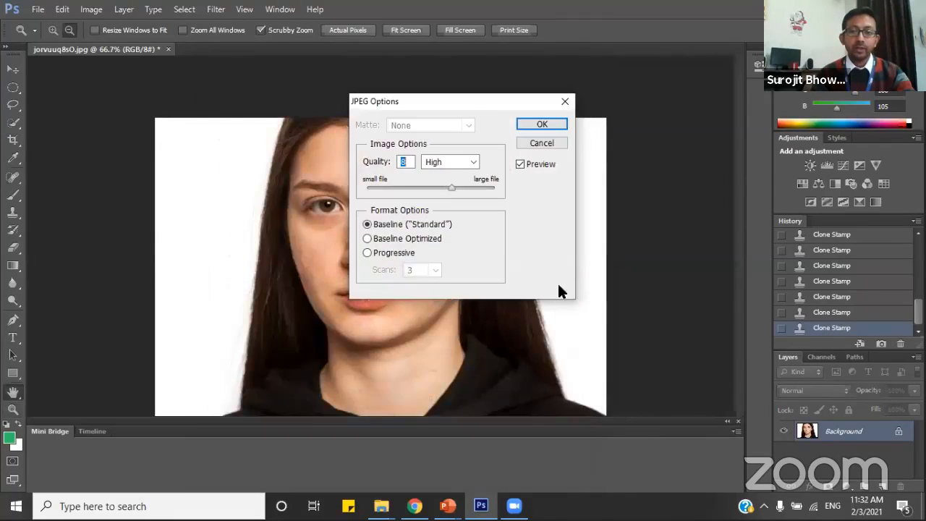
{"action": "key", "text": "z"}
{"action": "left_click", "coordinate": [542, 123]}
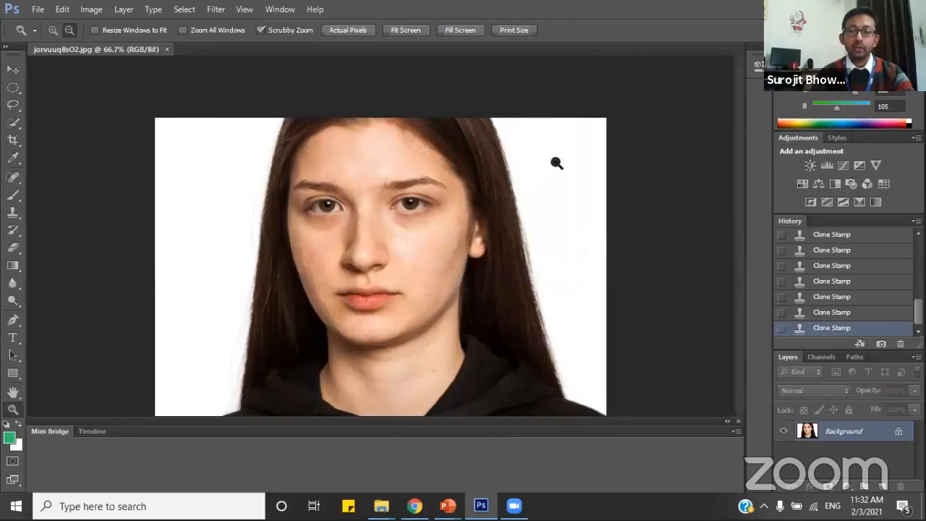
Switch to the Photoshop folder in File Explorer and open the original jorvuuq8sO.jpg in a smaller Photos window.
{"action": "left_click", "coordinate": [924, 507]}
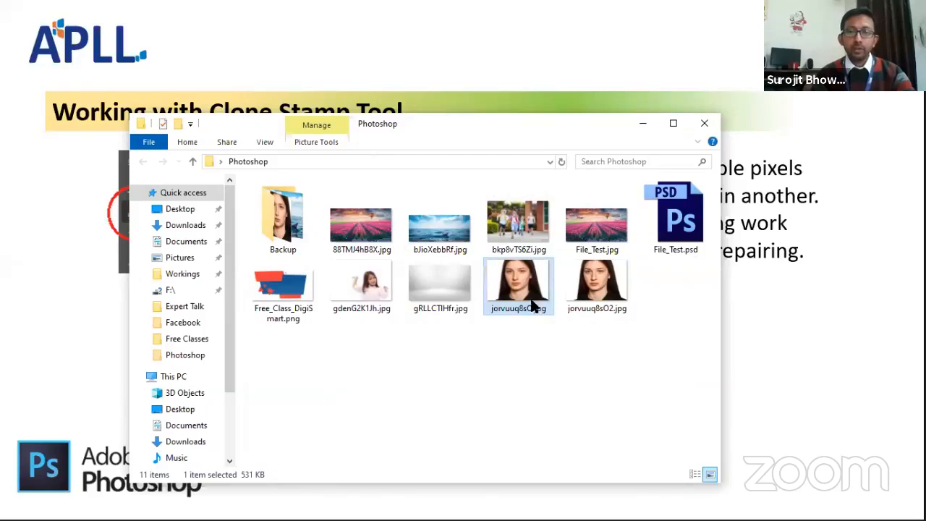
{"action": "double_click", "coordinate": [522, 302]}
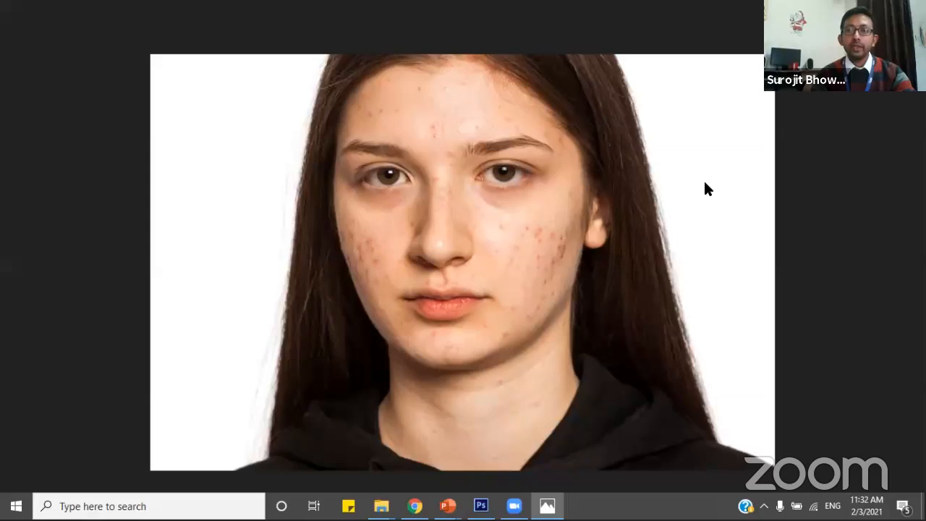
{"action": "left_click", "coordinate": [879, 10]}
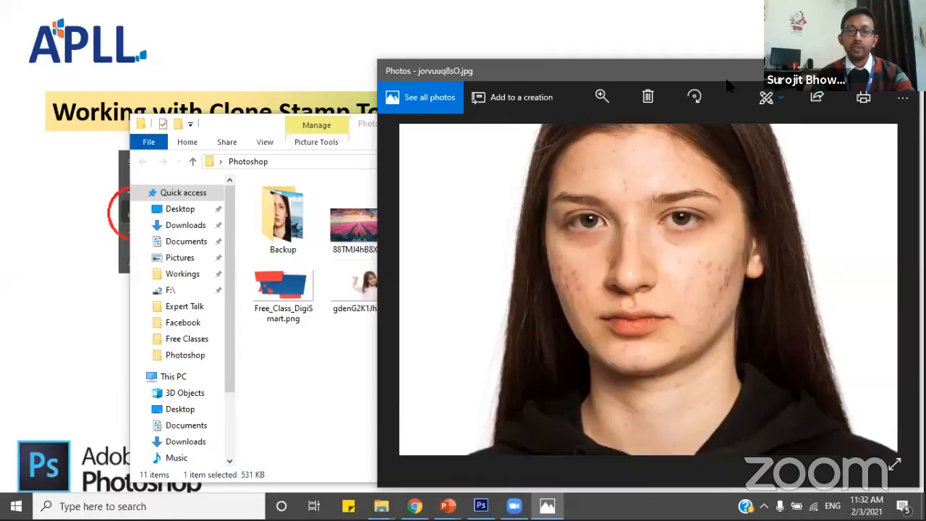
{"action": "left_click_drag", "start_coordinate": [726, 80], "coordinate": [370, 76]}
Open the retouched jorvuuq8sO2.jpg in Photos and arrange its window side by side with the original.
{"action": "left_click", "coordinate": [605, 282]}
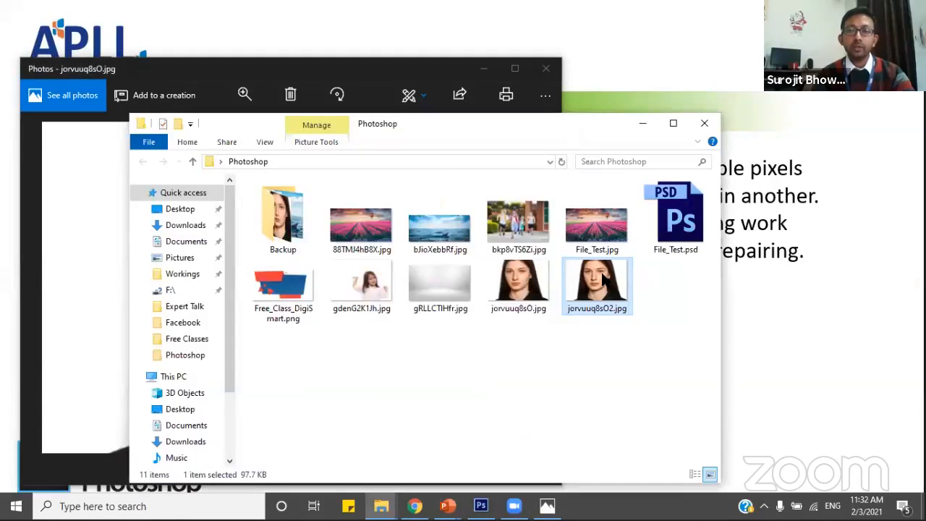
{"action": "double_click", "coordinate": [605, 283]}
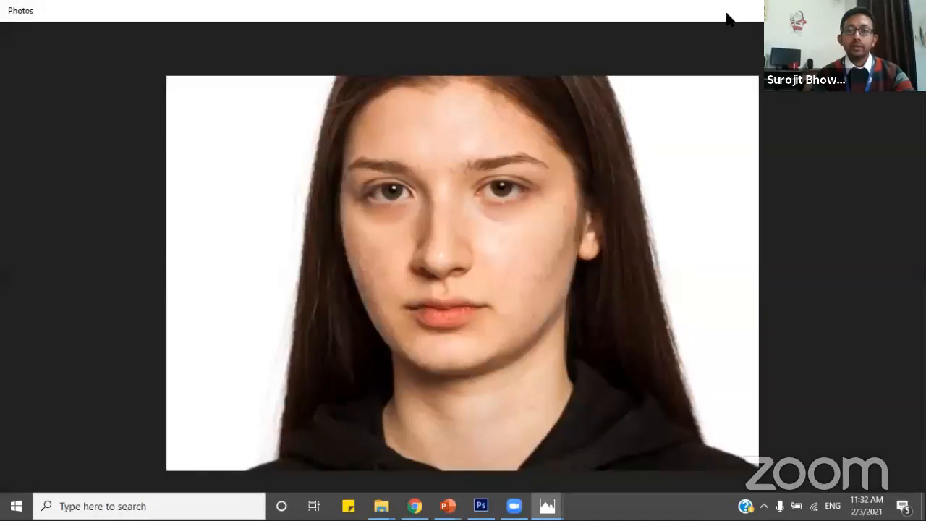
{"action": "double_click", "coordinate": [731, 14]}
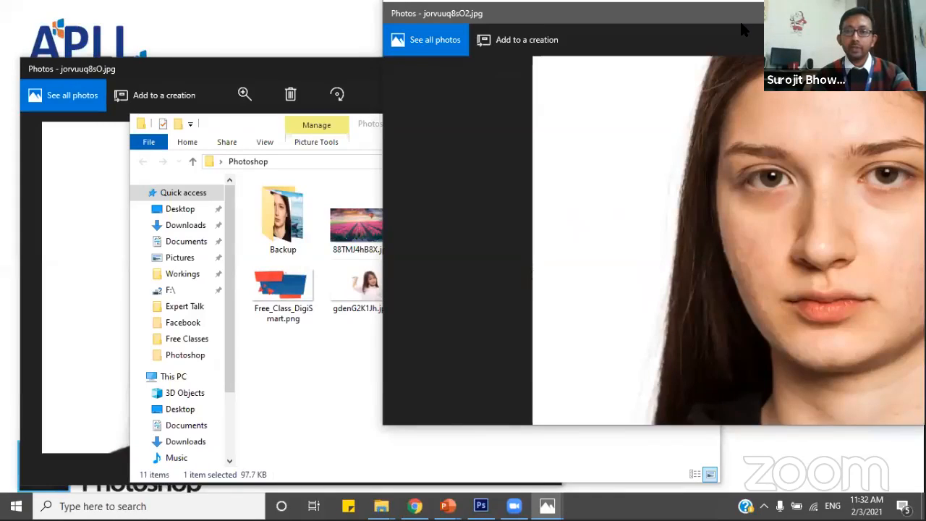
{"action": "left_click_drag", "start_coordinate": [741, 23], "coordinate": [925, 29]}
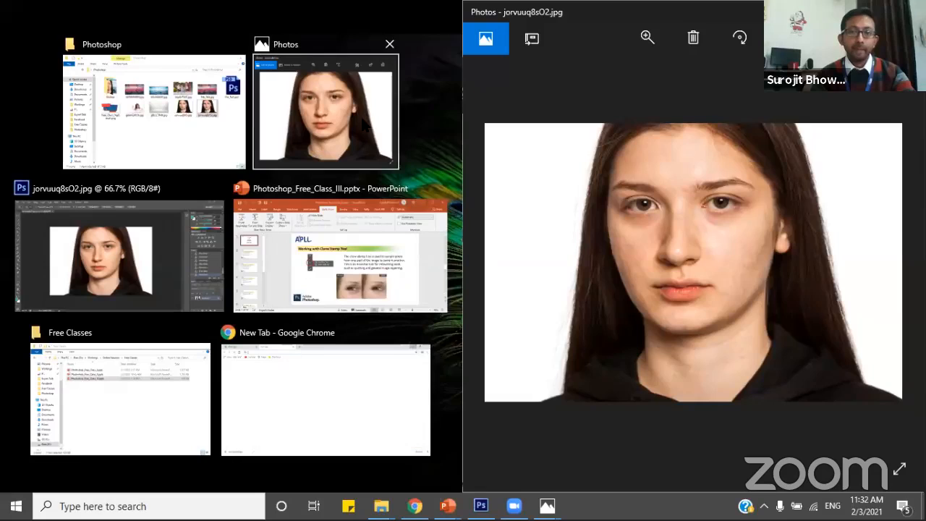
{"action": "left_click", "coordinate": [362, 119]}
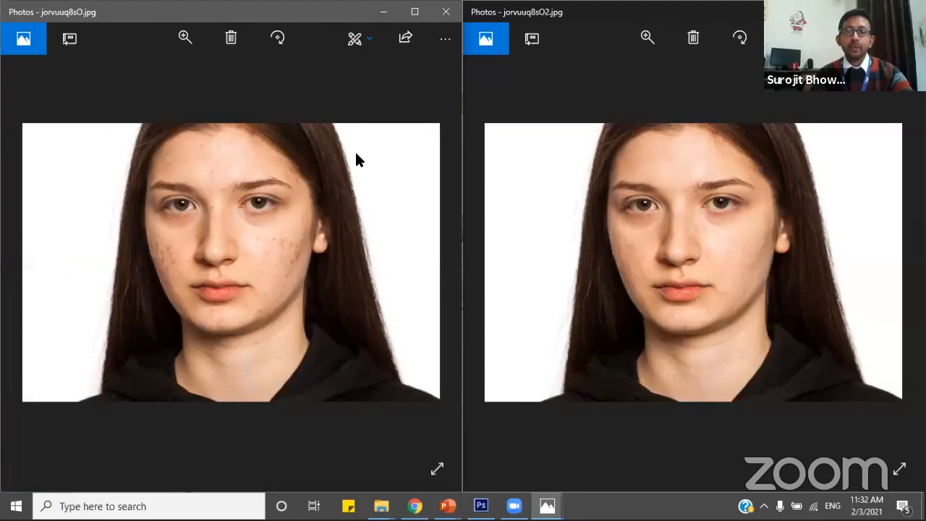
Compare the skin in the original and retouched portraits at matching close-up views of the face.
{"action": "scroll", "coordinate": [257, 254], "scroll_direction": "up", "scroll_amount": 1}
{"action": "scroll", "coordinate": [257, 255], "scroll_direction": "up", "scroll_amount": 1}
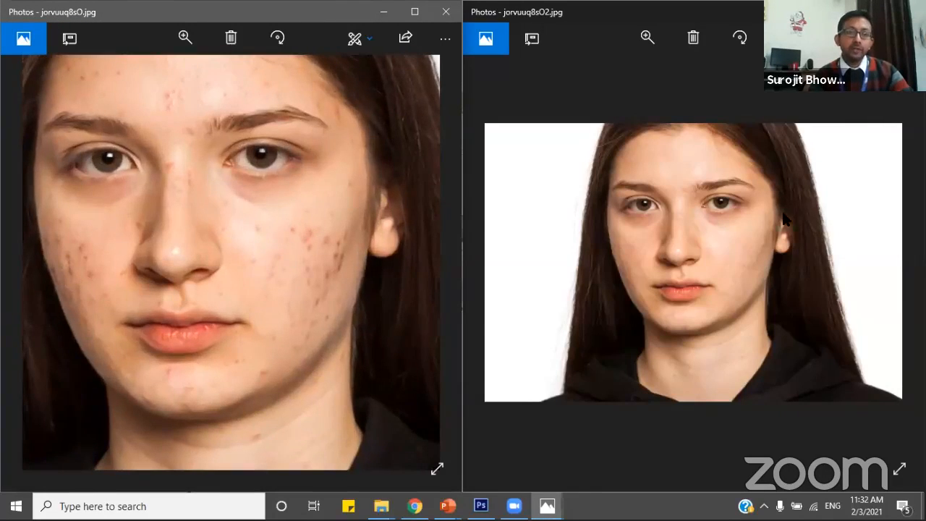
{"action": "left_click", "coordinate": [662, 211]}
{"action": "scroll", "coordinate": [663, 212], "scroll_direction": "up", "scroll_amount": 1}
{"action": "scroll", "coordinate": [662, 209], "scroll_direction": "up", "scroll_amount": 1}
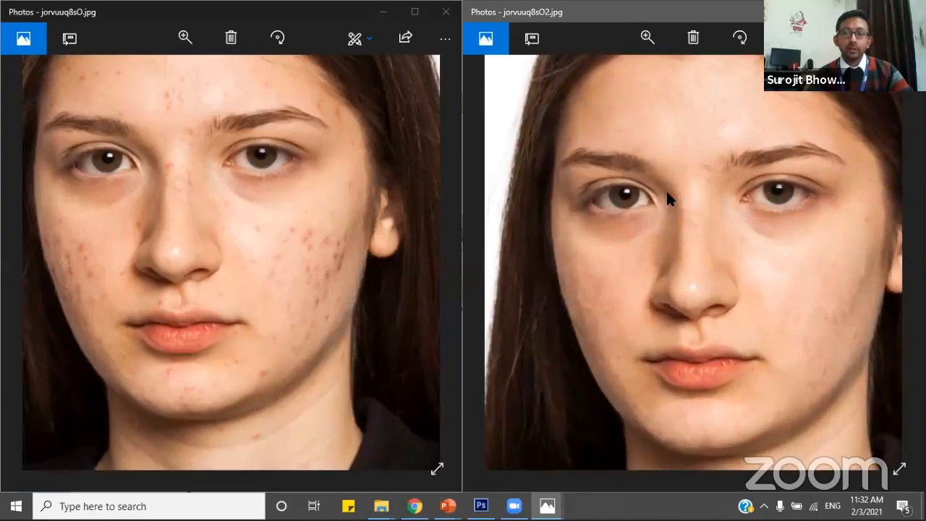
{"action": "scroll", "coordinate": [676, 217], "scroll_direction": "up", "scroll_amount": 1}
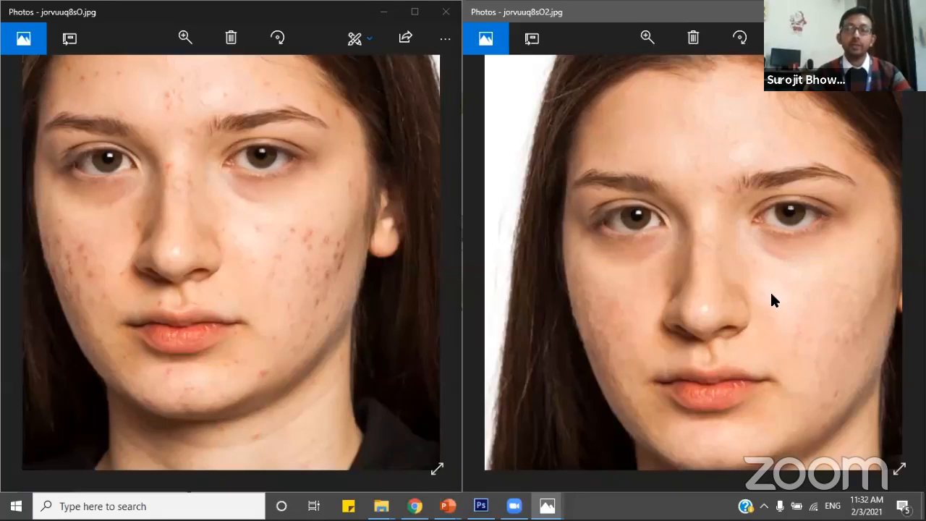
{"action": "left_click_drag", "start_coordinate": [220, 245], "coordinate": [291, 298]}
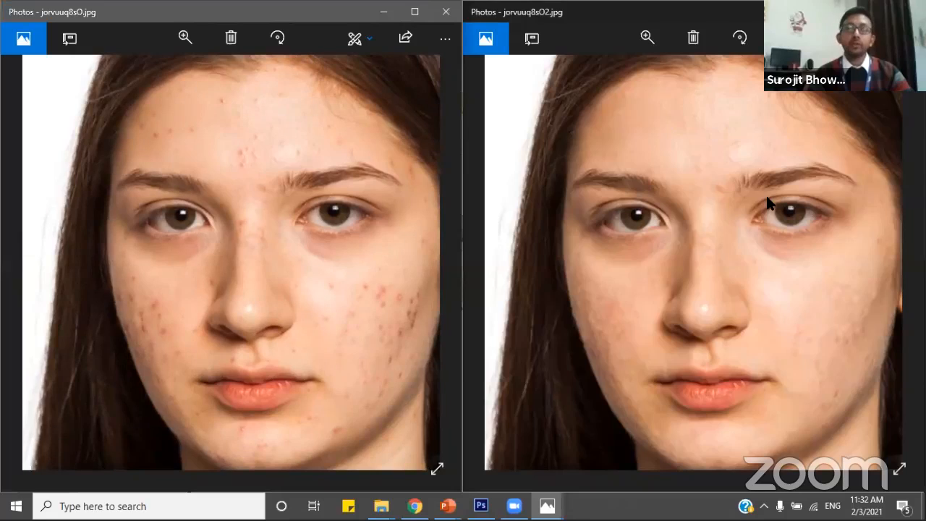
{"action": "left_click_drag", "start_coordinate": [768, 204], "coordinate": [694, 203]}
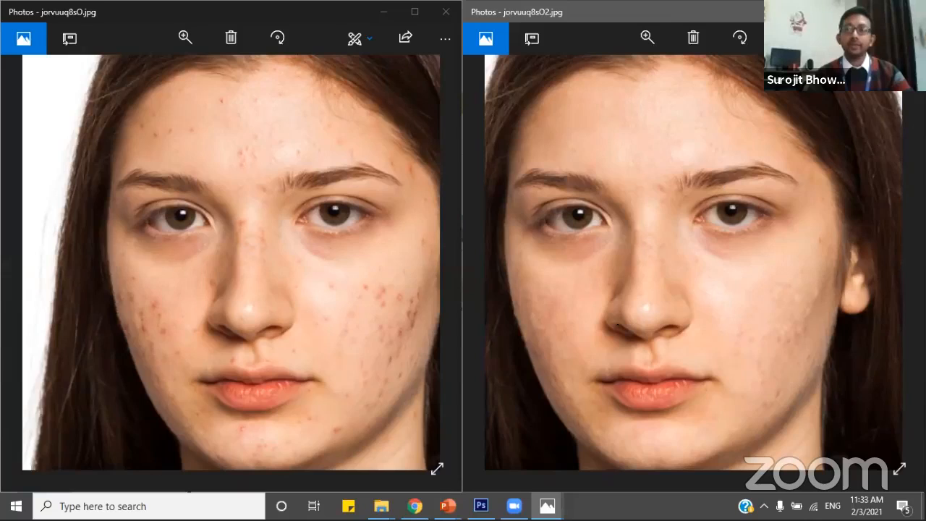
Close both Photos windows and return to the Clone Stamp Tool slide.
{"action": "left_click", "coordinate": [909, 11]}
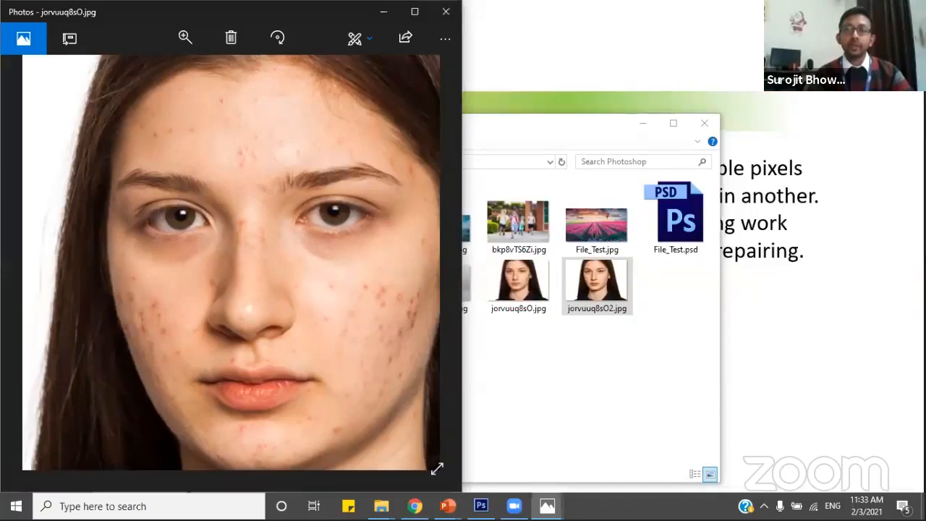
{"action": "double_click", "coordinate": [155, 20]}
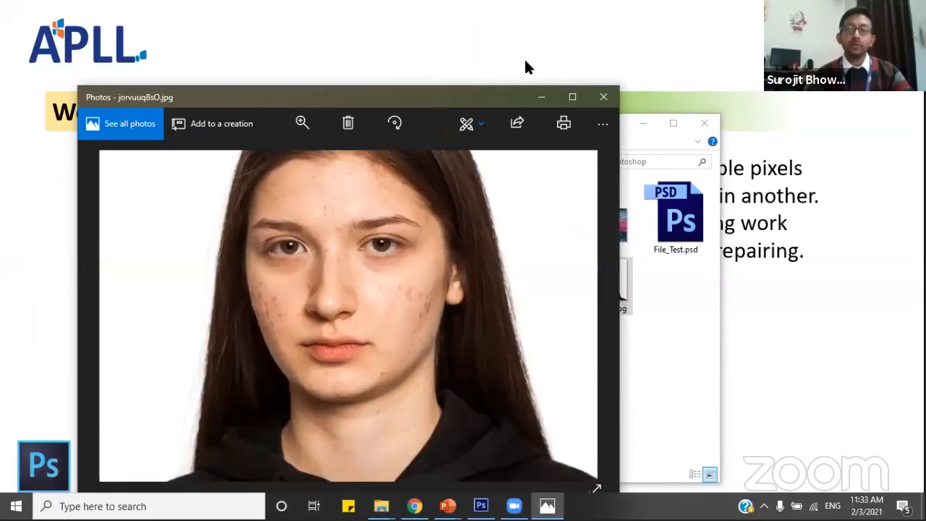
{"action": "left_click", "coordinate": [602, 94]}
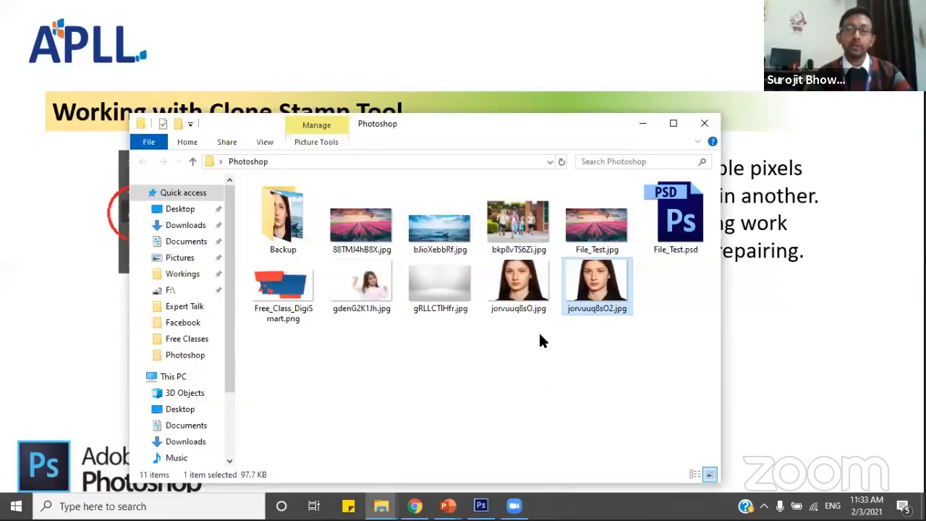
{"action": "left_click", "coordinate": [780, 329]}
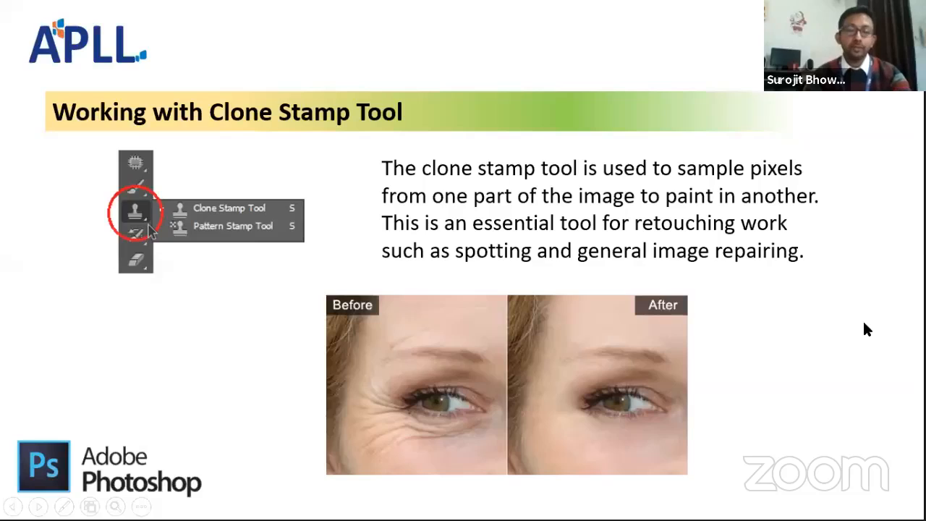
Switch back to Photoshop and close the retouched portrait jorvuuq8sO2.jpg.
{"action": "key", "text": "super+Tab"}
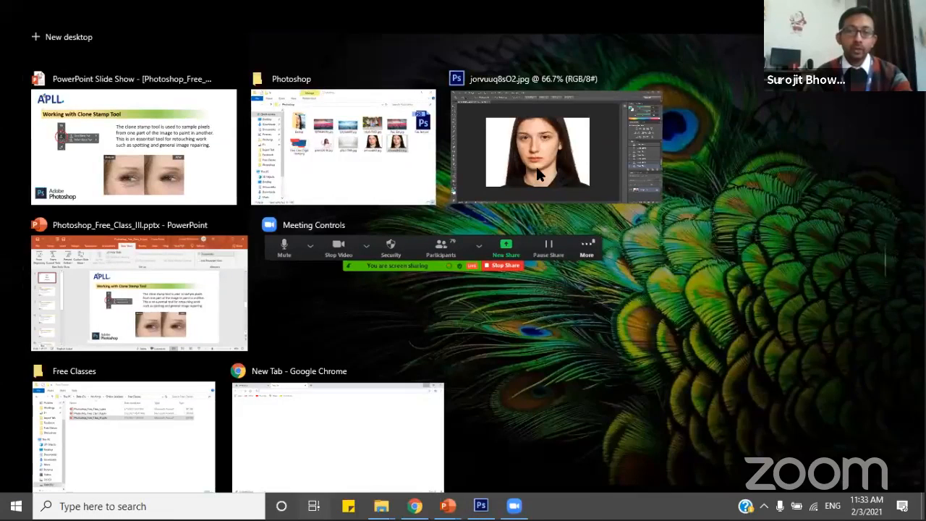
{"action": "left_click", "coordinate": [537, 168]}
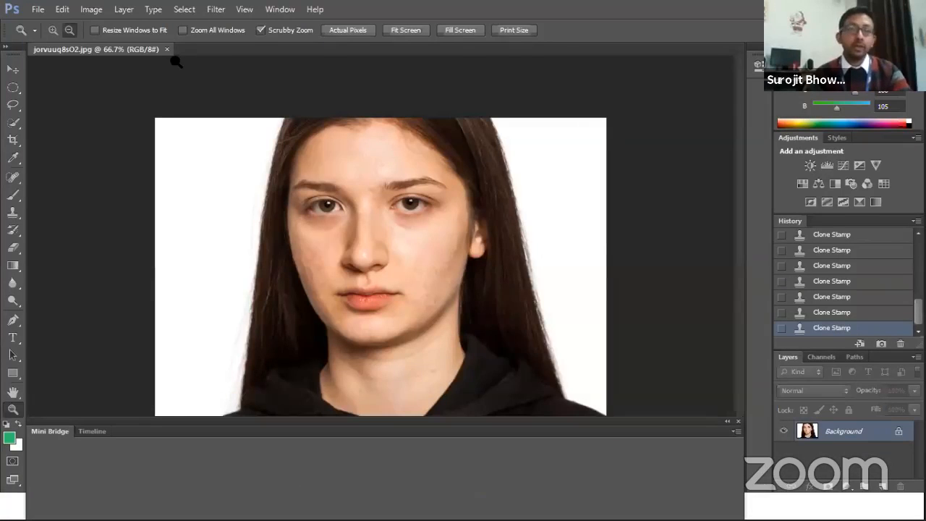
{"action": "left_click", "coordinate": [167, 50]}
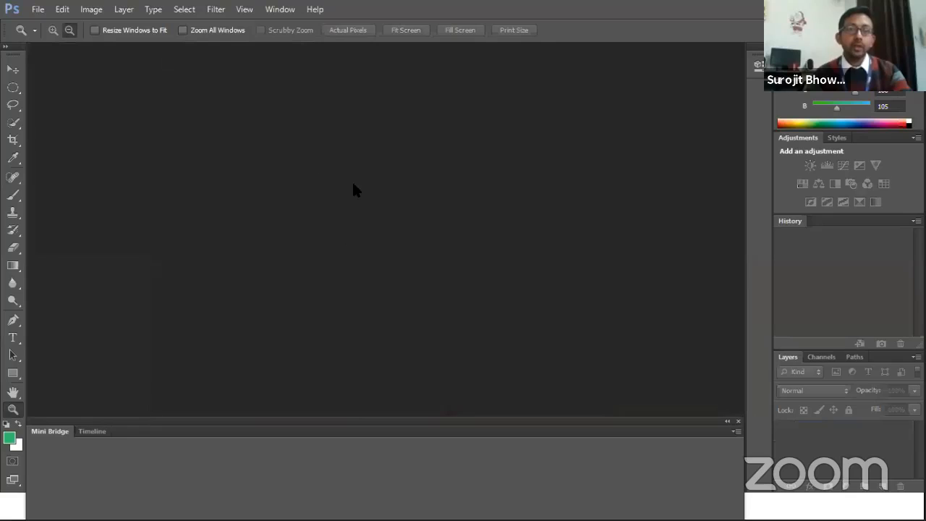
Open the paper boat image bJioXebbRf.jpg from the Photoshop folder.
{"action": "left_click", "coordinate": [39, 9]}
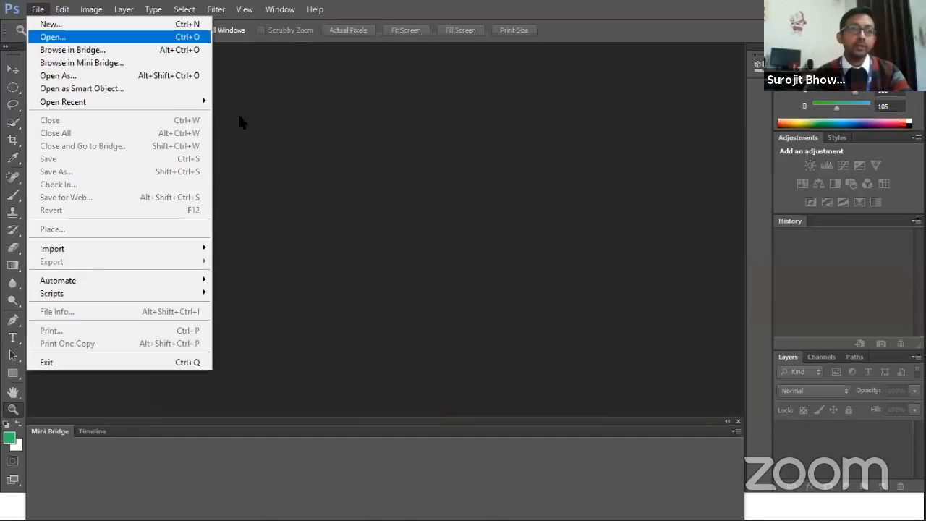
{"action": "left_click", "coordinate": [44, 34]}
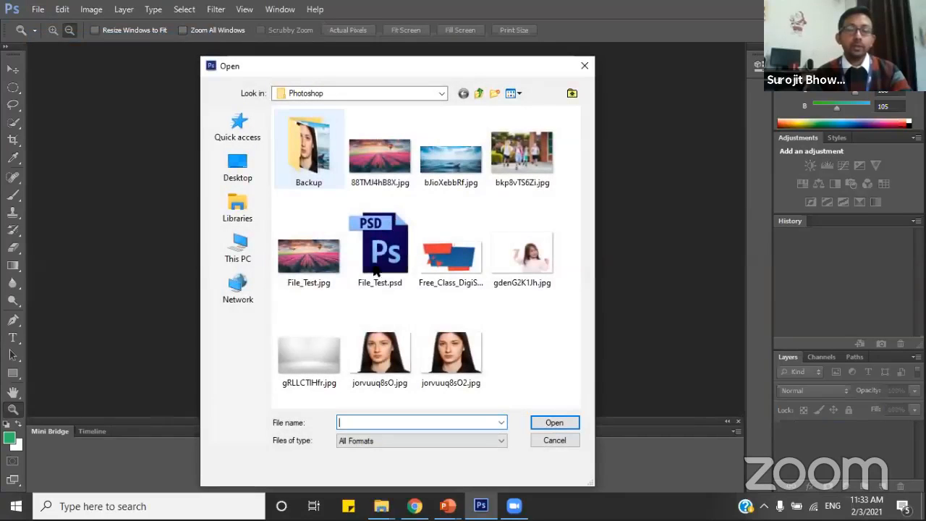
{"action": "left_click", "coordinate": [451, 157]}
{"action": "left_click", "coordinate": [548, 423]}
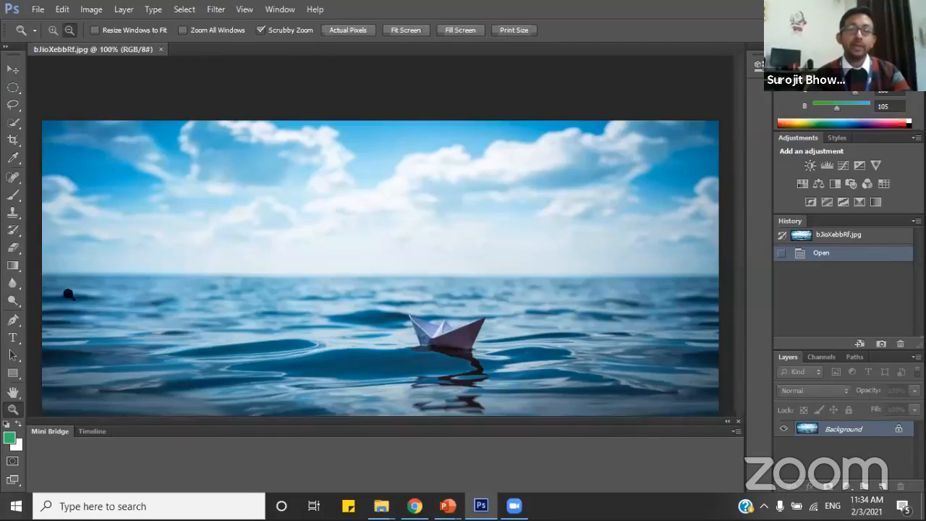
Choose the Clone Stamp tool for working close up on the paper boat and set its brush size to 13 px.
{"action": "left_click", "coordinate": [53, 29]}
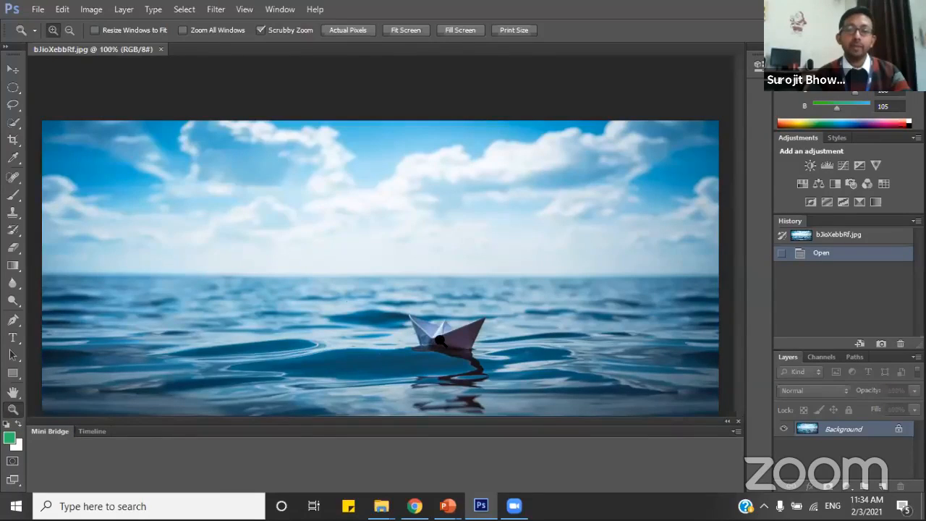
{"action": "left_click_drag", "start_coordinate": [439, 340], "coordinate": [497, 337]}
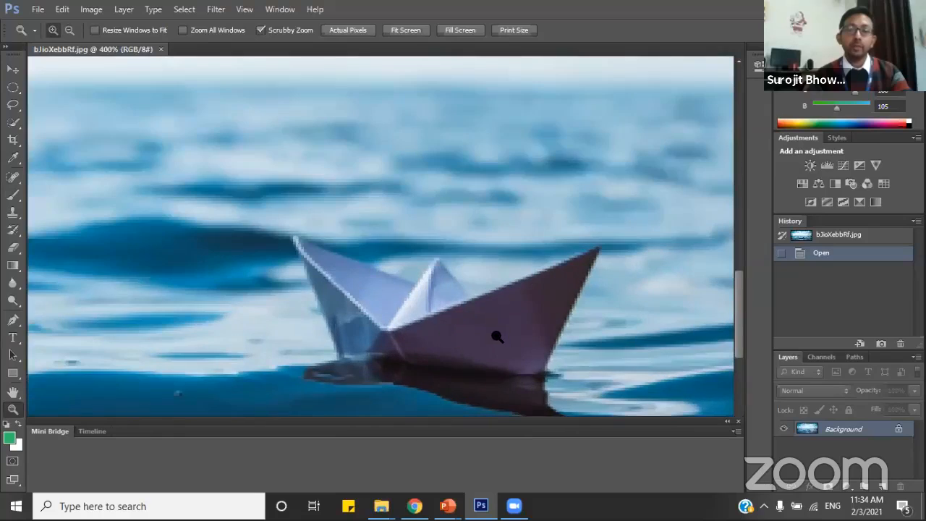
{"action": "scroll", "coordinate": [499, 327], "scroll_direction": "down", "scroll_amount": 3}
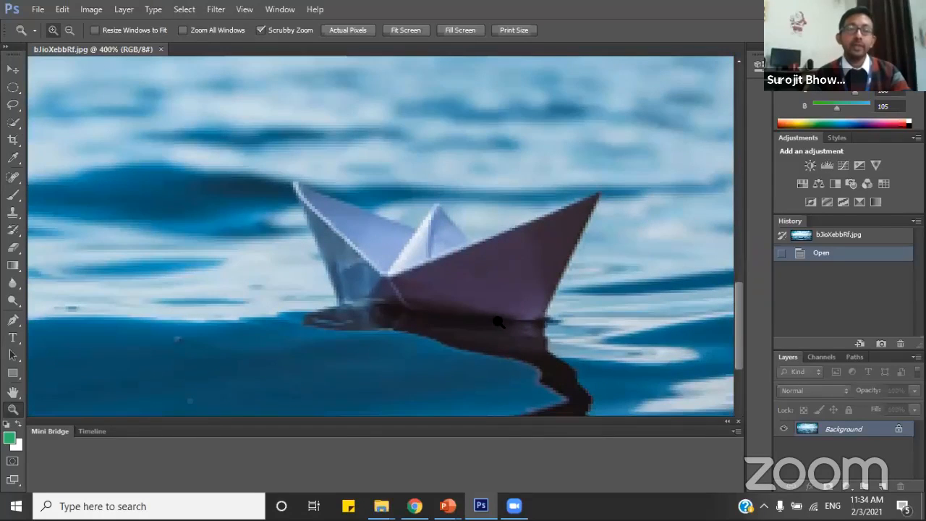
{"action": "scroll", "coordinate": [552, 293], "scroll_direction": "down", "scroll_amount": 2}
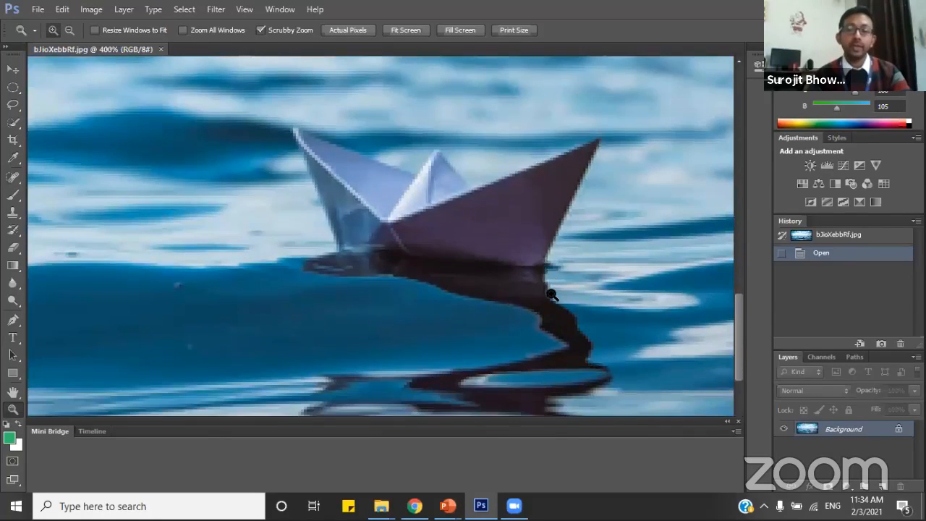
{"action": "scroll", "coordinate": [552, 296], "scroll_direction": "up", "scroll_amount": 1}
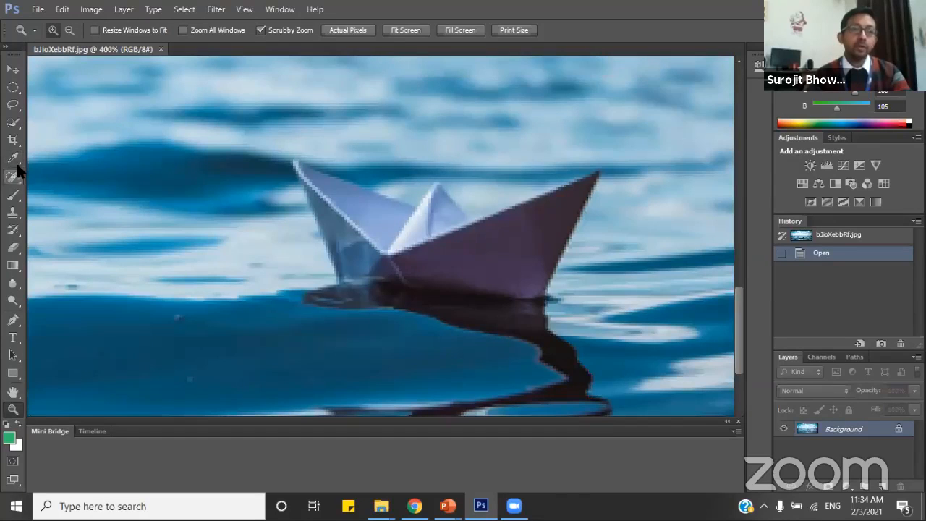
{"action": "left_click", "coordinate": [13, 211]}
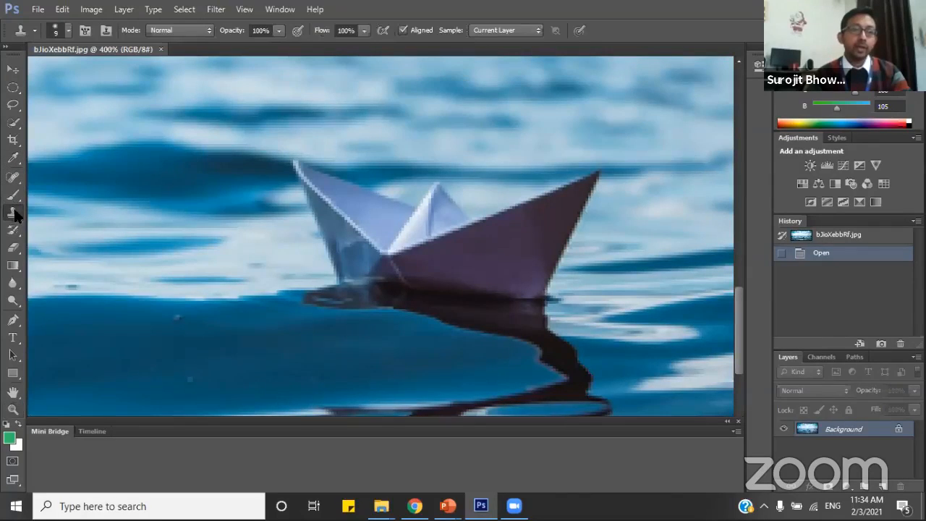
{"action": "right_click", "coordinate": [202, 182]}
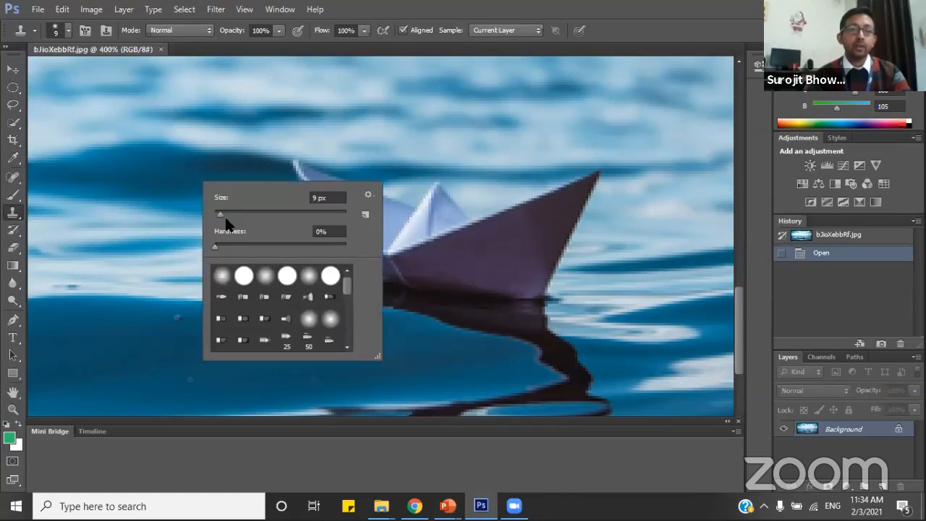
{"action": "left_click_drag", "start_coordinate": [221, 217], "coordinate": [225, 215]}
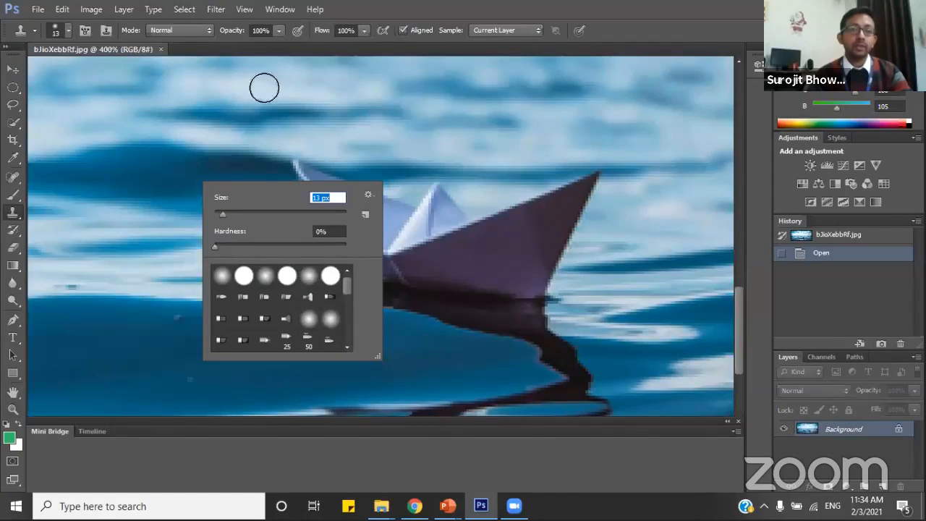
{"action": "left_click", "coordinate": [733, 13]}
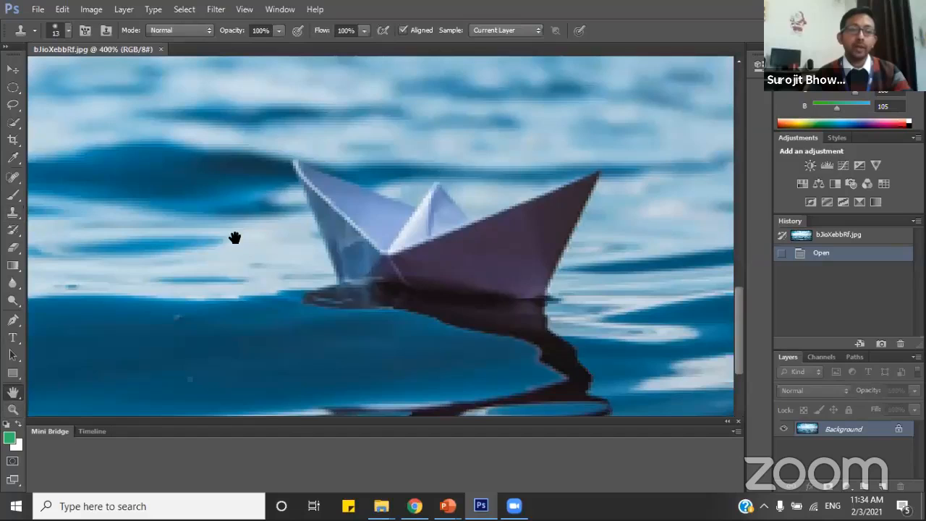
Sample the wave edge beside the boat and clone water over the lower hull and the upper part of its reflection.
{"action": "key", "text": "h"}
{"action": "mouse_move", "coordinate": [261, 244]}
{"action": "left_mouse_down"}
{"action": "mouse_move", "coordinate": [401, 261]}
{"action": "mouse_move", "coordinate": [351, 311]}
{"action": "mouse_move", "coordinate": [279, 280]}
{"action": "mouse_move", "coordinate": [259, 227]}
{"action": "left_mouse_up"}
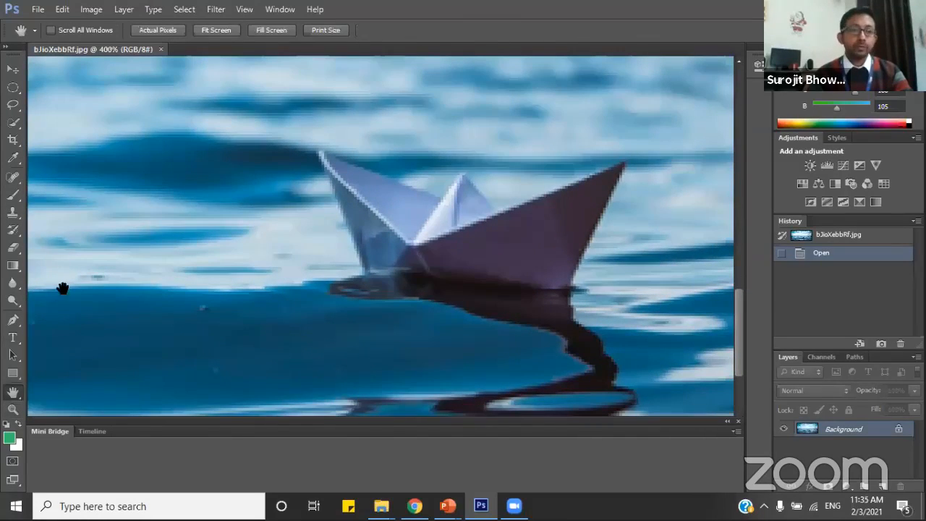
{"action": "left_click", "coordinate": [13, 212]}
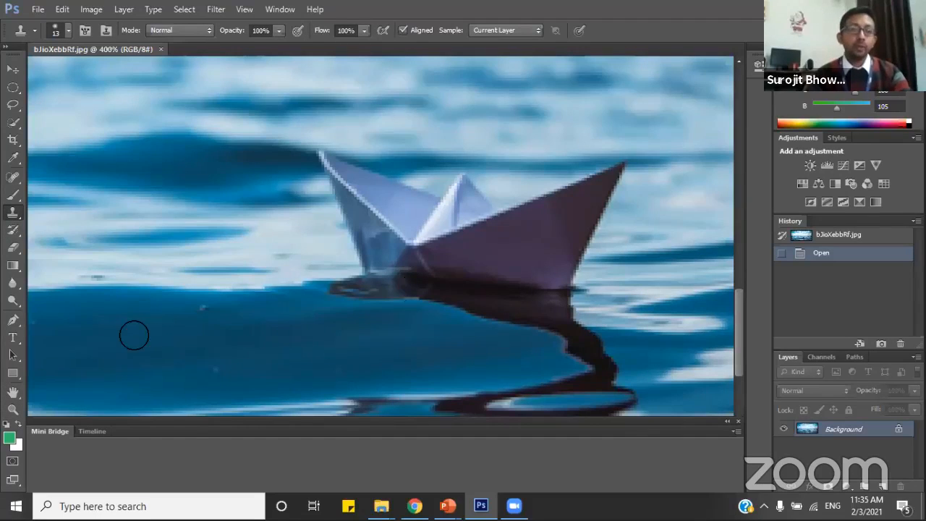
{"action": "left_click", "coordinate": [101, 288], "text": "alt"}
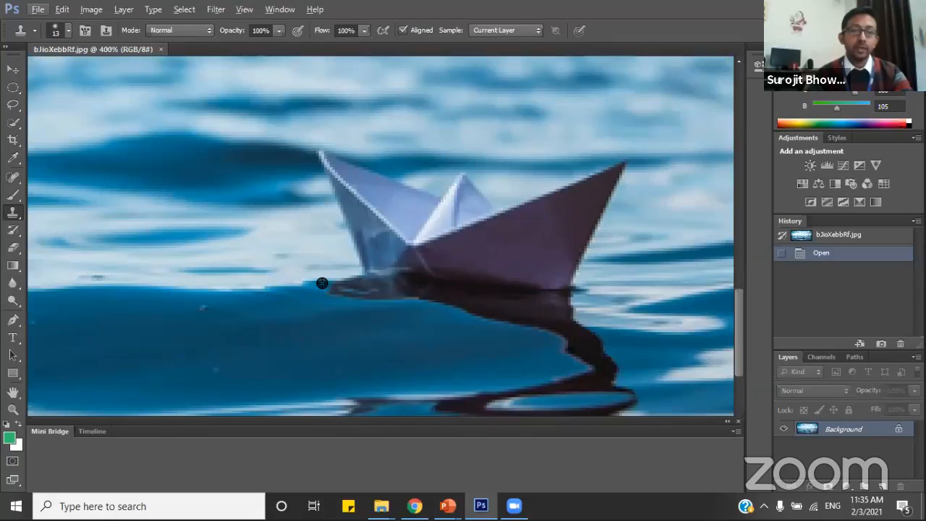
{"action": "mouse_move", "coordinate": [324, 282]}
{"action": "left_mouse_down"}
{"action": "mouse_move", "coordinate": [359, 284]}
{"action": "mouse_move", "coordinate": [359, 253]}
{"action": "left_mouse_up"}
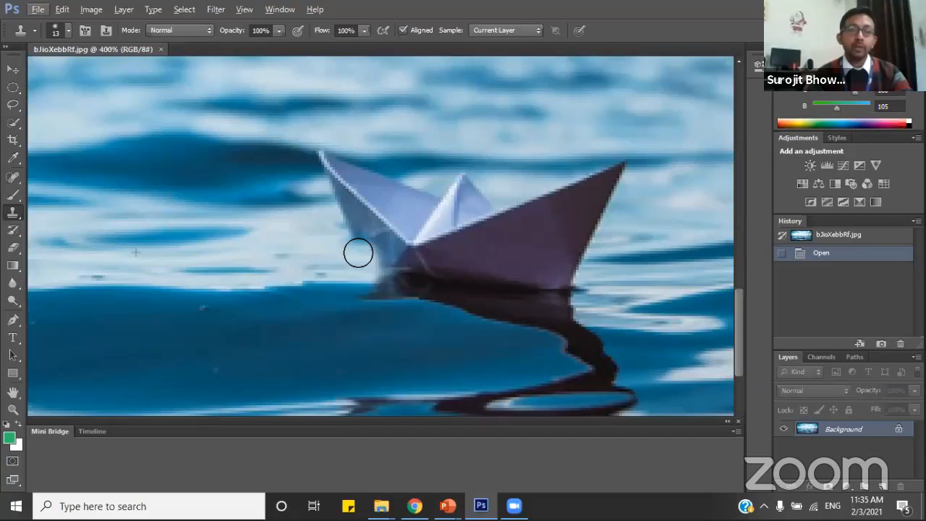
{"action": "mouse_move", "coordinate": [358, 252]}
{"action": "left_mouse_down"}
{"action": "mouse_move", "coordinate": [354, 224]}
{"action": "mouse_move", "coordinate": [383, 250]}
{"action": "mouse_move", "coordinate": [377, 263]}
{"action": "mouse_move", "coordinate": [384, 255]}
{"action": "mouse_move", "coordinate": [346, 215]}
{"action": "mouse_move", "coordinate": [381, 219]}
{"action": "mouse_move", "coordinate": [380, 277]}
{"action": "mouse_move", "coordinate": [431, 274]}
{"action": "mouse_move", "coordinate": [400, 272]}
{"action": "mouse_move", "coordinate": [444, 258]}
{"action": "mouse_move", "coordinate": [428, 273]}
{"action": "mouse_move", "coordinate": [452, 279]}
{"action": "mouse_move", "coordinate": [439, 286]}
{"action": "mouse_move", "coordinate": [468, 281]}
{"action": "mouse_move", "coordinate": [442, 274]}
{"action": "mouse_move", "coordinate": [483, 268]}
{"action": "mouse_move", "coordinate": [477, 289]}
{"action": "mouse_move", "coordinate": [467, 291]}
{"action": "mouse_move", "coordinate": [538, 279]}
{"action": "mouse_move", "coordinate": [523, 283]}
{"action": "mouse_move", "coordinate": [551, 288]}
{"action": "mouse_move", "coordinate": [355, 300]}
{"action": "mouse_move", "coordinate": [482, 294]}
{"action": "mouse_move", "coordinate": [460, 304]}
{"action": "mouse_move", "coordinate": [467, 316]}
{"action": "mouse_move", "coordinate": [497, 311]}
{"action": "mouse_move", "coordinate": [480, 326]}
{"action": "mouse_move", "coordinate": [542, 324]}
{"action": "mouse_move", "coordinate": [545, 314]}
{"action": "mouse_move", "coordinate": [580, 342]}
{"action": "mouse_move", "coordinate": [569, 348]}
{"action": "mouse_move", "coordinate": [584, 339]}
{"action": "mouse_move", "coordinate": [564, 333]}
{"action": "mouse_move", "coordinate": [584, 335]}
{"action": "mouse_move", "coordinate": [581, 348]}
{"action": "mouse_move", "coordinate": [601, 363]}
{"action": "mouse_move", "coordinate": [579, 374]}
{"action": "mouse_move", "coordinate": [505, 379]}
{"action": "mouse_move", "coordinate": [524, 350]}
{"action": "mouse_move", "coordinate": [506, 280]}
{"action": "mouse_move", "coordinate": [511, 263]}
{"action": "mouse_move", "coordinate": [523, 270]}
{"action": "mouse_move", "coordinate": [451, 238]}
{"action": "left_mouse_up"}
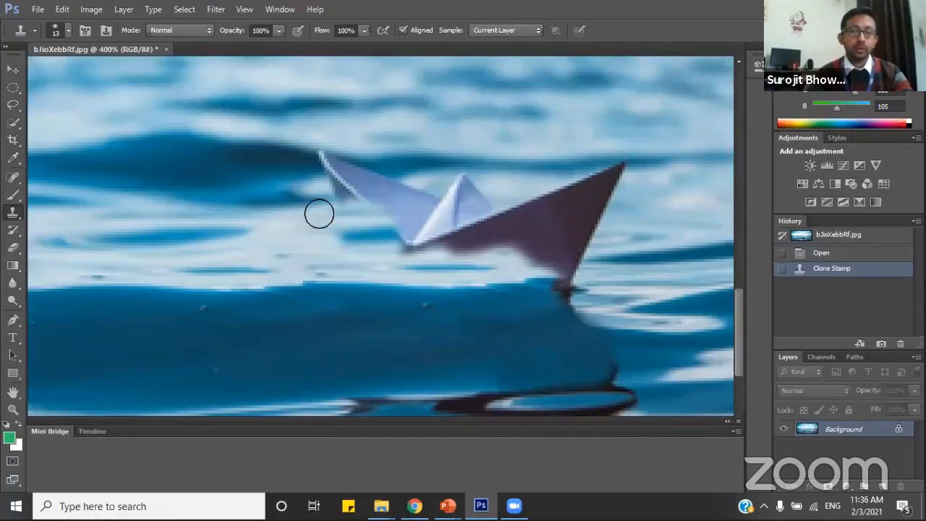
Reduce the Clone Stamp brush to 9 px and clone the dark wave over the boat's left tip.
{"action": "right_click", "coordinate": [251, 182]}
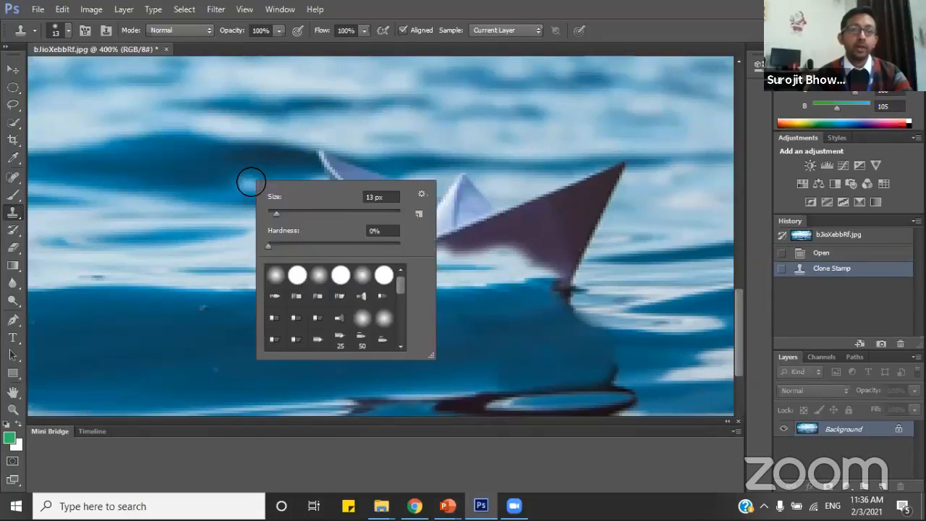
{"action": "left_click_drag", "start_coordinate": [272, 215], "coordinate": [270, 215]}
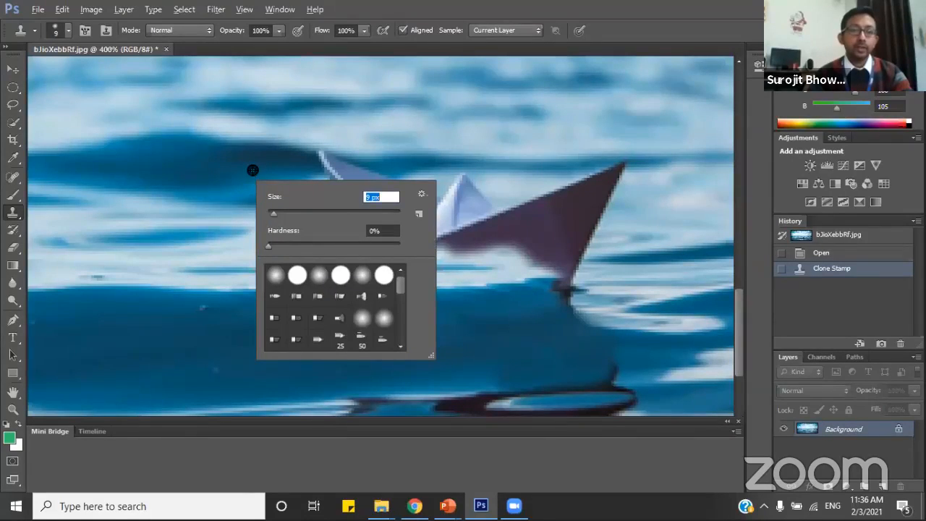
{"action": "left_click", "coordinate": [281, 160]}
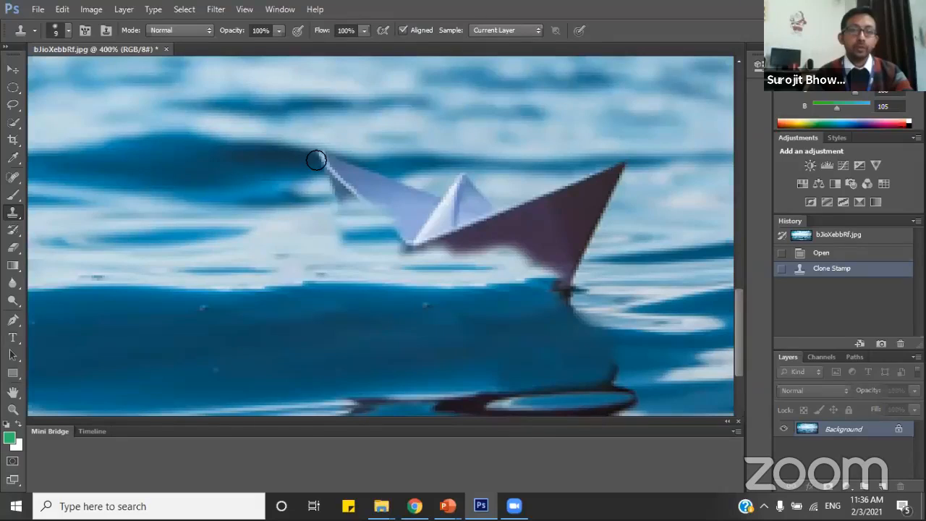
{"action": "mouse_move", "coordinate": [316, 160]}
{"action": "left_mouse_down"}
{"action": "mouse_move", "coordinate": [354, 165]}
{"action": "mouse_move", "coordinate": [329, 174]}
{"action": "mouse_move", "coordinate": [367, 167]}
{"action": "mouse_move", "coordinate": [282, 172]}
{"action": "mouse_move", "coordinate": [328, 173]}
{"action": "mouse_move", "coordinate": [305, 173]}
{"action": "left_mouse_up"}
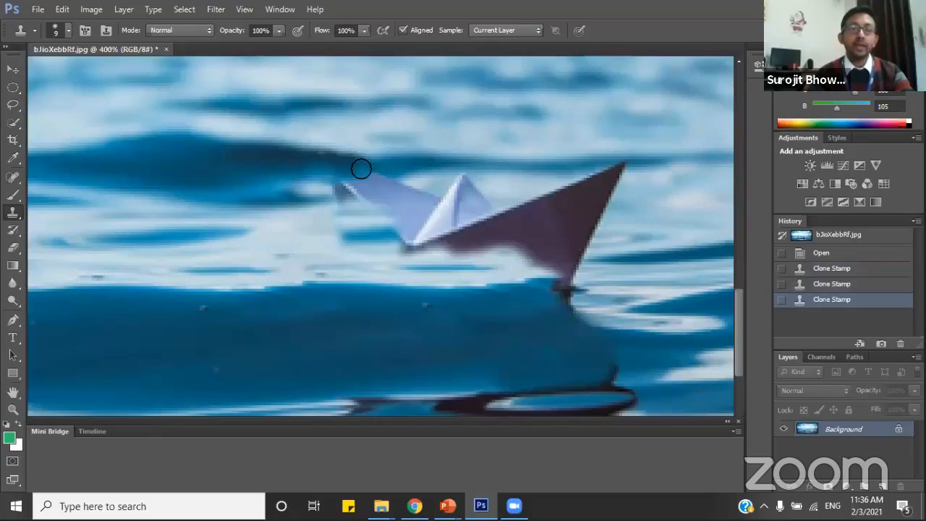
{"action": "left_click", "coordinate": [371, 169]}
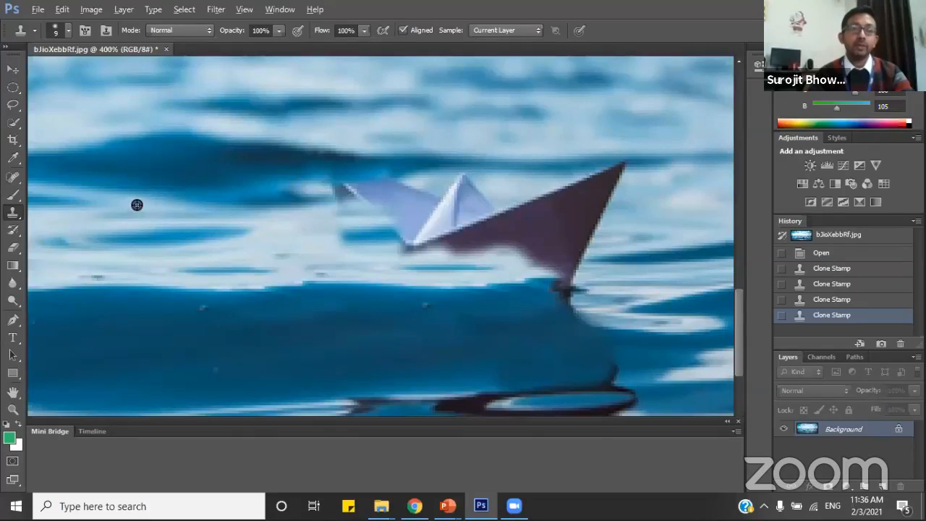
Clone light rippled water over the remaining left side of the boat, up to its white central peak.
{"action": "left_click", "coordinate": [203, 223], "text": "alt"}
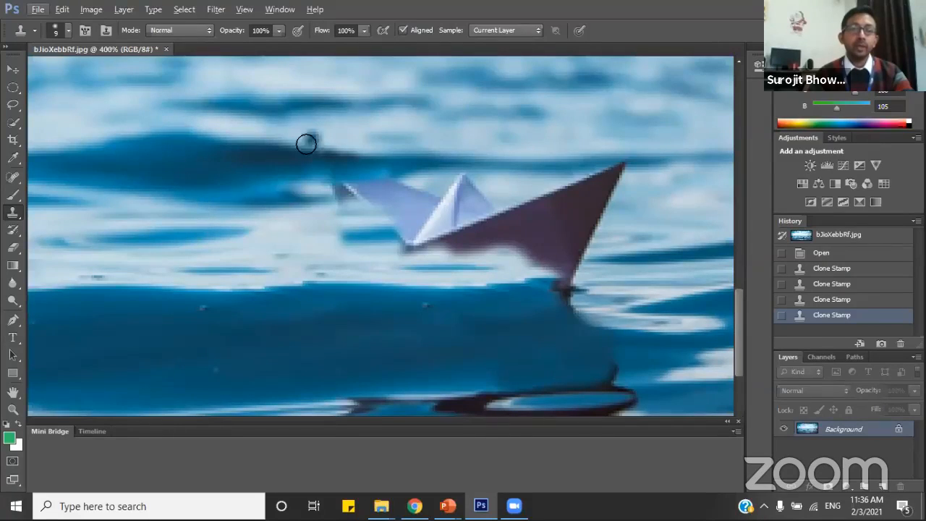
{"action": "left_click", "coordinate": [229, 209], "text": "alt"}
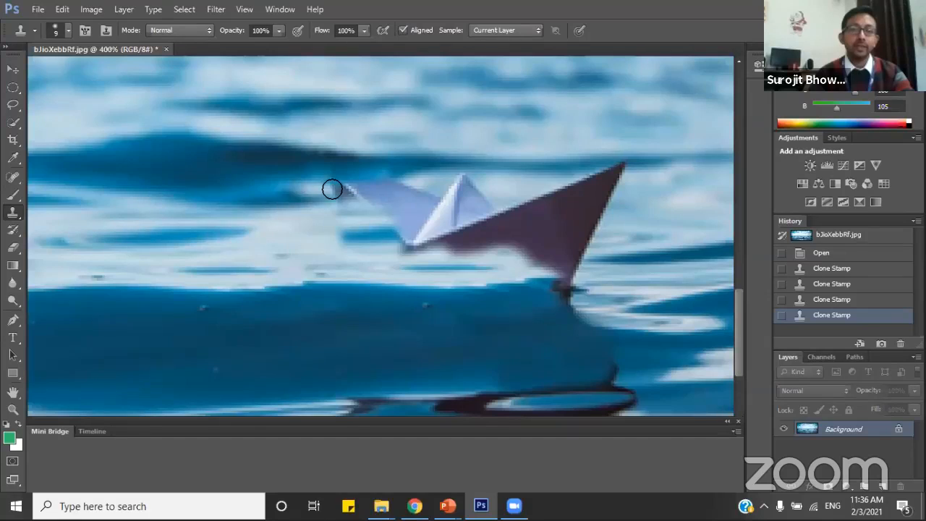
{"action": "mouse_move", "coordinate": [340, 187]}
{"action": "left_mouse_down"}
{"action": "mouse_move", "coordinate": [393, 186]}
{"action": "mouse_move", "coordinate": [315, 216]}
{"action": "left_mouse_up"}
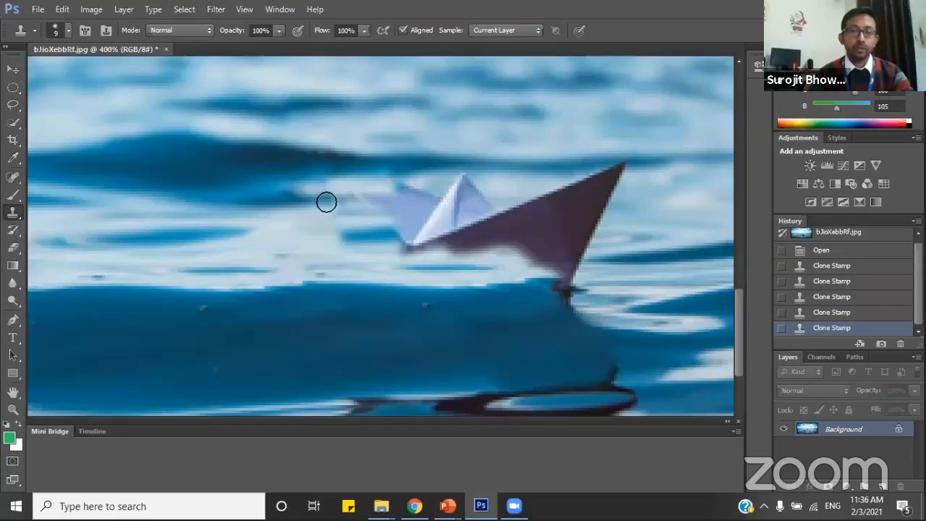
{"action": "mouse_move", "coordinate": [325, 200]}
{"action": "left_mouse_down"}
{"action": "mouse_move", "coordinate": [376, 197]}
{"action": "mouse_move", "coordinate": [360, 206]}
{"action": "mouse_move", "coordinate": [380, 206]}
{"action": "mouse_move", "coordinate": [361, 212]}
{"action": "mouse_move", "coordinate": [387, 211]}
{"action": "mouse_move", "coordinate": [401, 197]}
{"action": "mouse_move", "coordinate": [366, 226]}
{"action": "left_mouse_up"}
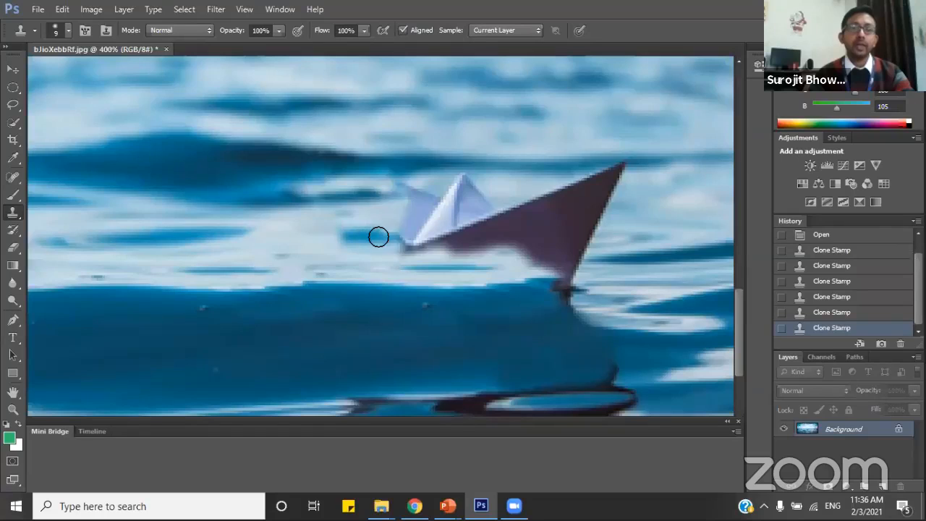
{"action": "mouse_move", "coordinate": [379, 237]}
{"action": "left_mouse_down"}
{"action": "mouse_move", "coordinate": [413, 230]}
{"action": "mouse_move", "coordinate": [389, 244]}
{"action": "mouse_move", "coordinate": [417, 213]}
{"action": "mouse_move", "coordinate": [409, 190]}
{"action": "mouse_move", "coordinate": [375, 192]}
{"action": "mouse_move", "coordinate": [379, 182]}
{"action": "left_mouse_up"}
Undo the dark clone stroke left of the boat's central peak and clone water over that spot again.
{"action": "left_click", "coordinate": [213, 174], "text": "alt"}
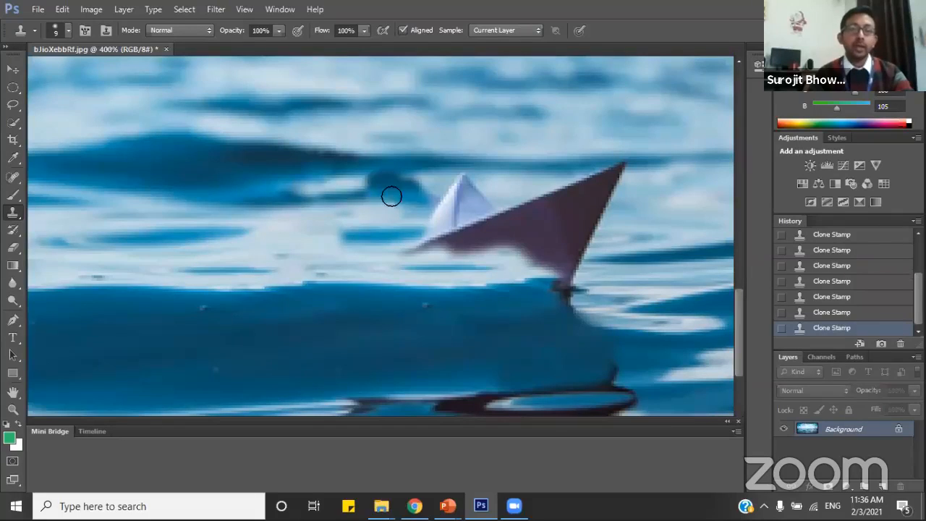
{"action": "left_click", "coordinate": [831, 314]}
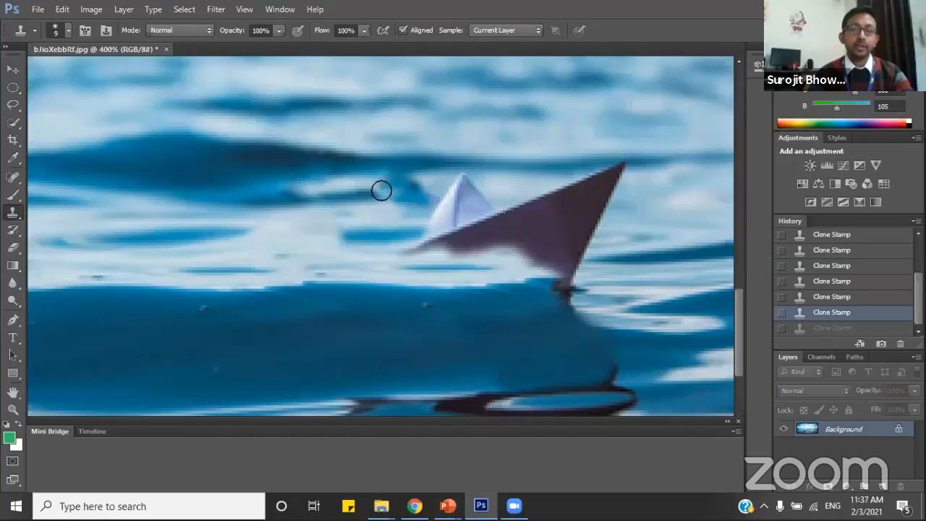
{"action": "left_click", "coordinate": [445, 211]}
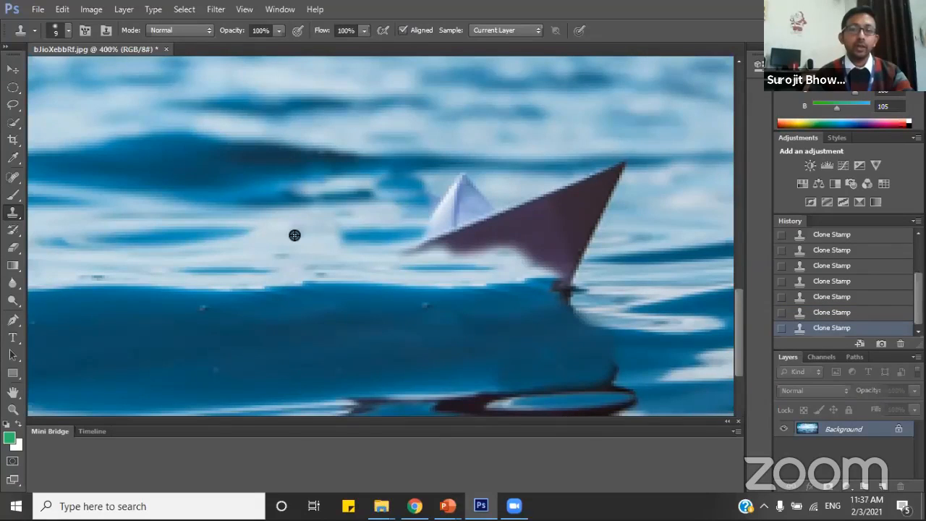
{"action": "left_click_drag", "start_coordinate": [458, 187], "coordinate": [452, 206]}
{"action": "key", "text": "ctrl+z"}
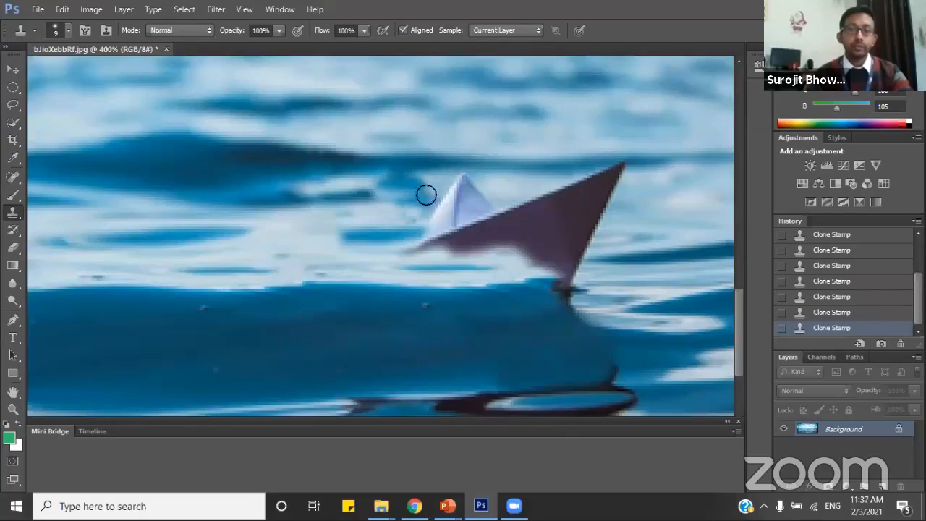
Sample the light water left of the boat and clone it over the central peak, the dark right hull and its lower tip.
{"action": "left_click", "coordinate": [132, 196], "text": "alt"}
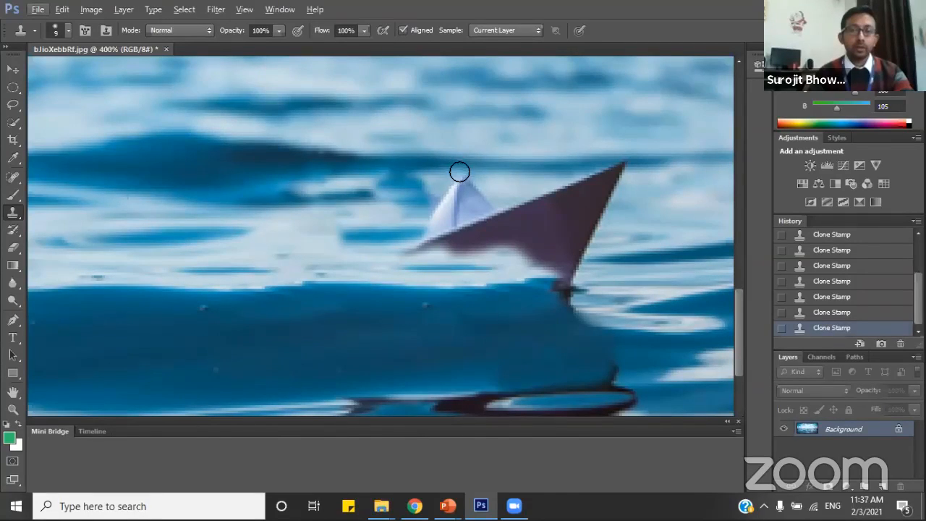
{"action": "mouse_move", "coordinate": [467, 190]}
{"action": "left_mouse_down"}
{"action": "mouse_move", "coordinate": [438, 215]}
{"action": "mouse_move", "coordinate": [500, 207]}
{"action": "mouse_move", "coordinate": [455, 215]}
{"action": "mouse_move", "coordinate": [467, 233]}
{"action": "mouse_move", "coordinate": [415, 251]}
{"action": "mouse_move", "coordinate": [497, 235]}
{"action": "mouse_move", "coordinate": [476, 225]}
{"action": "mouse_move", "coordinate": [562, 196]}
{"action": "mouse_move", "coordinate": [517, 218]}
{"action": "mouse_move", "coordinate": [546, 224]}
{"action": "mouse_move", "coordinate": [456, 254]}
{"action": "mouse_move", "coordinate": [548, 237]}
{"action": "mouse_move", "coordinate": [576, 215]}
{"action": "mouse_move", "coordinate": [584, 194]}
{"action": "mouse_move", "coordinate": [574, 193]}
{"action": "mouse_move", "coordinate": [601, 182]}
{"action": "mouse_move", "coordinate": [542, 199]}
{"action": "mouse_move", "coordinate": [594, 177]}
{"action": "mouse_move", "coordinate": [608, 188]}
{"action": "mouse_move", "coordinate": [623, 177]}
{"action": "mouse_move", "coordinate": [576, 207]}
{"action": "mouse_move", "coordinate": [606, 201]}
{"action": "mouse_move", "coordinate": [601, 212]}
{"action": "mouse_move", "coordinate": [555, 241]}
{"action": "mouse_move", "coordinate": [593, 237]}
{"action": "mouse_move", "coordinate": [532, 258]}
{"action": "mouse_move", "coordinate": [560, 257]}
{"action": "left_mouse_up"}
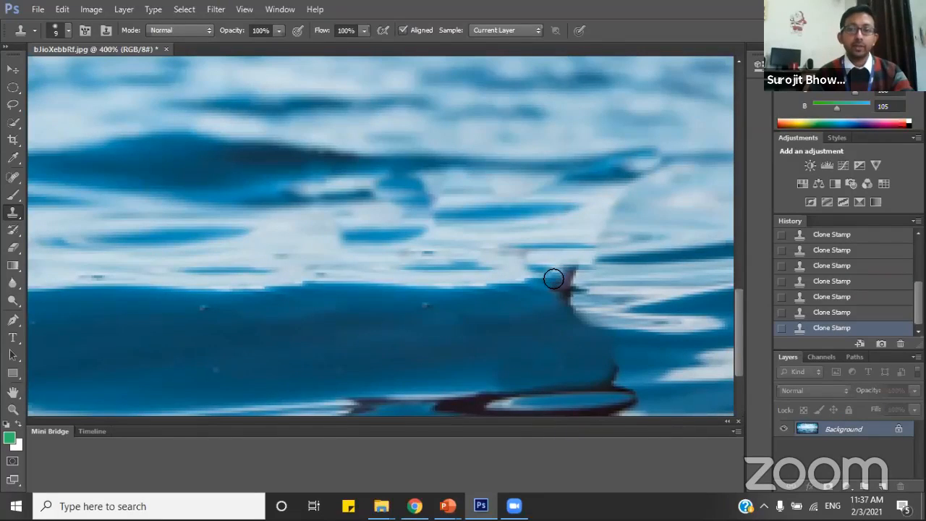
{"action": "mouse_move", "coordinate": [557, 278]}
{"action": "left_mouse_down"}
{"action": "mouse_move", "coordinate": [569, 270]}
{"action": "mouse_move", "coordinate": [552, 291]}
{"action": "mouse_move", "coordinate": [578, 292]}
{"action": "mouse_move", "coordinate": [565, 302]}
{"action": "mouse_move", "coordinate": [571, 315]}
{"action": "left_mouse_up"}
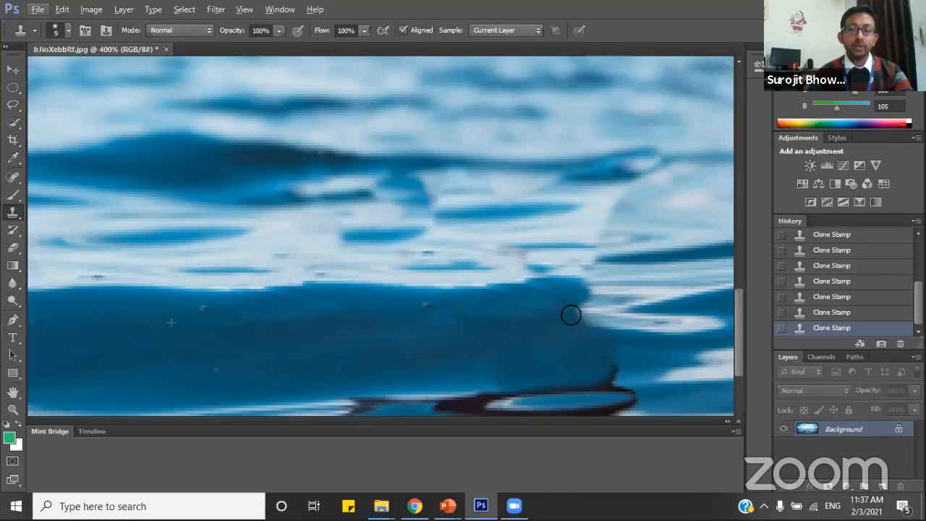
Sample the streaked wave edge and light water left of the boat's upper reflection and clone them across the dark reflection.
{"action": "scroll", "coordinate": [444, 331], "scroll_direction": "down", "scroll_amount": 3}
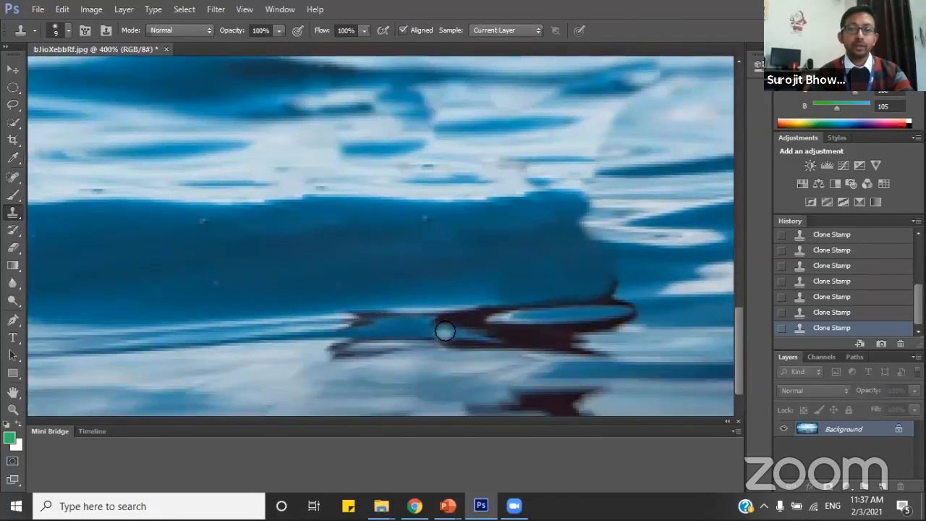
{"action": "left_click", "coordinate": [166, 293], "text": "alt"}
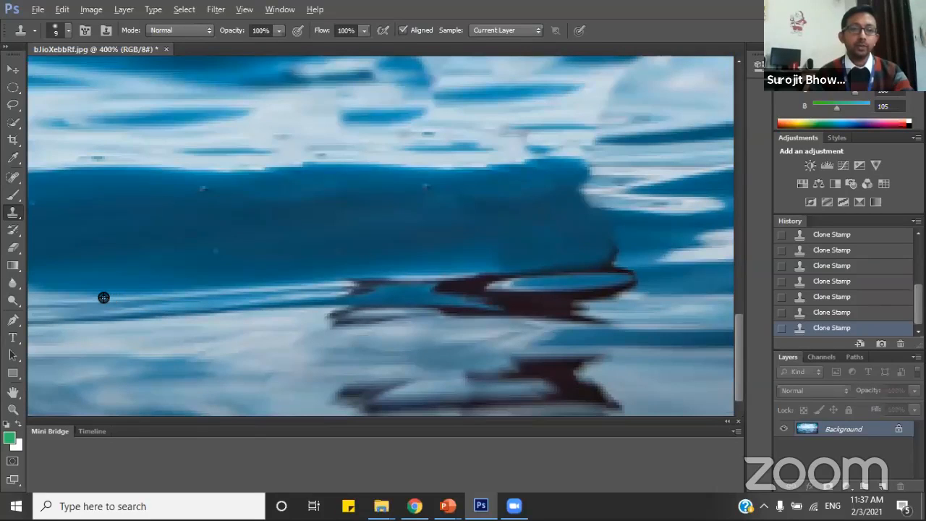
{"action": "mouse_move", "coordinate": [341, 287]}
{"action": "left_mouse_down"}
{"action": "mouse_move", "coordinate": [388, 286]}
{"action": "mouse_move", "coordinate": [325, 308]}
{"action": "mouse_move", "coordinate": [410, 297]}
{"action": "mouse_move", "coordinate": [330, 310]}
{"action": "mouse_move", "coordinate": [380, 312]}
{"action": "mouse_move", "coordinate": [338, 329]}
{"action": "mouse_move", "coordinate": [456, 312]}
{"action": "mouse_move", "coordinate": [457, 300]}
{"action": "mouse_move", "coordinate": [426, 298]}
{"action": "mouse_move", "coordinate": [427, 288]}
{"action": "mouse_move", "coordinate": [460, 276]}
{"action": "mouse_move", "coordinate": [378, 283]}
{"action": "mouse_move", "coordinate": [538, 277]}
{"action": "mouse_move", "coordinate": [593, 268]}
{"action": "mouse_move", "coordinate": [610, 253]}
{"action": "mouse_move", "coordinate": [606, 268]}
{"action": "mouse_move", "coordinate": [587, 268]}
{"action": "mouse_move", "coordinate": [601, 271]}
{"action": "mouse_move", "coordinate": [438, 274]}
{"action": "mouse_move", "coordinate": [629, 269]}
{"action": "mouse_move", "coordinate": [622, 287]}
{"action": "mouse_move", "coordinate": [572, 291]}
{"action": "left_mouse_up"}
{"action": "left_click", "coordinate": [230, 293], "text": "alt"}
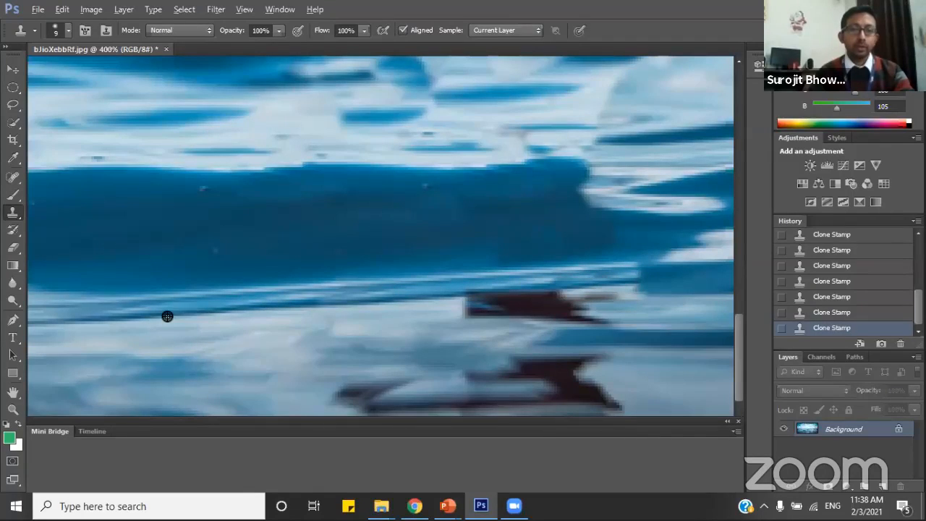
{"action": "mouse_move", "coordinate": [473, 290]}
{"action": "left_mouse_down"}
{"action": "mouse_move", "coordinate": [570, 298]}
{"action": "mouse_move", "coordinate": [464, 307]}
{"action": "mouse_move", "coordinate": [599, 314]}
{"action": "mouse_move", "coordinate": [578, 306]}
{"action": "mouse_move", "coordinate": [629, 298]}
{"action": "mouse_move", "coordinate": [473, 313]}
{"action": "mouse_move", "coordinate": [580, 318]}
{"action": "left_mouse_up"}
Clone light water over the left end of the lower reflection, then enlarge the brush to 29 px and cover the rest.
{"action": "scroll", "coordinate": [430, 311], "scroll_direction": "down", "scroll_amount": 5}
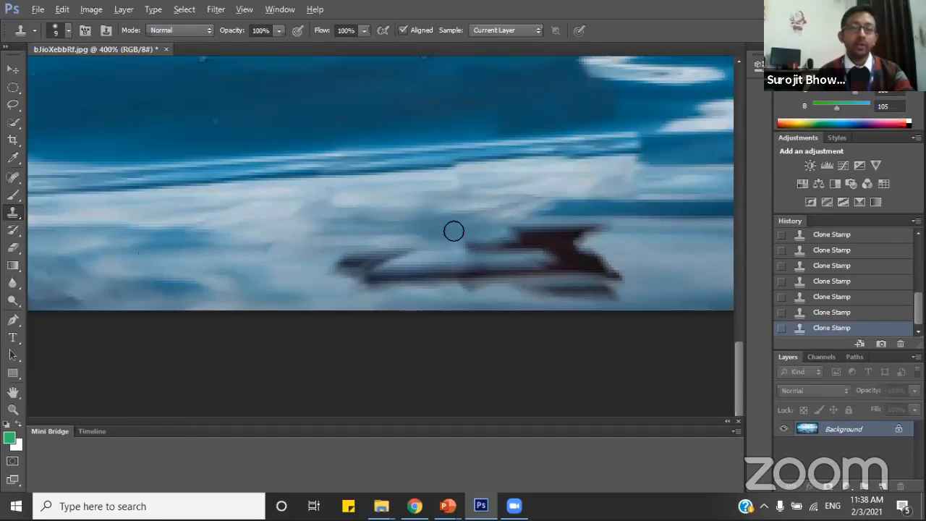
{"action": "mouse_move", "coordinate": [439, 239]}
{"action": "left_mouse_down"}
{"action": "mouse_move", "coordinate": [319, 274]}
{"action": "mouse_move", "coordinate": [441, 275]}
{"action": "mouse_move", "coordinate": [356, 286]}
{"action": "mouse_move", "coordinate": [453, 278]}
{"action": "mouse_move", "coordinate": [393, 275]}
{"action": "mouse_move", "coordinate": [462, 259]}
{"action": "mouse_move", "coordinate": [440, 267]}
{"action": "left_mouse_up"}
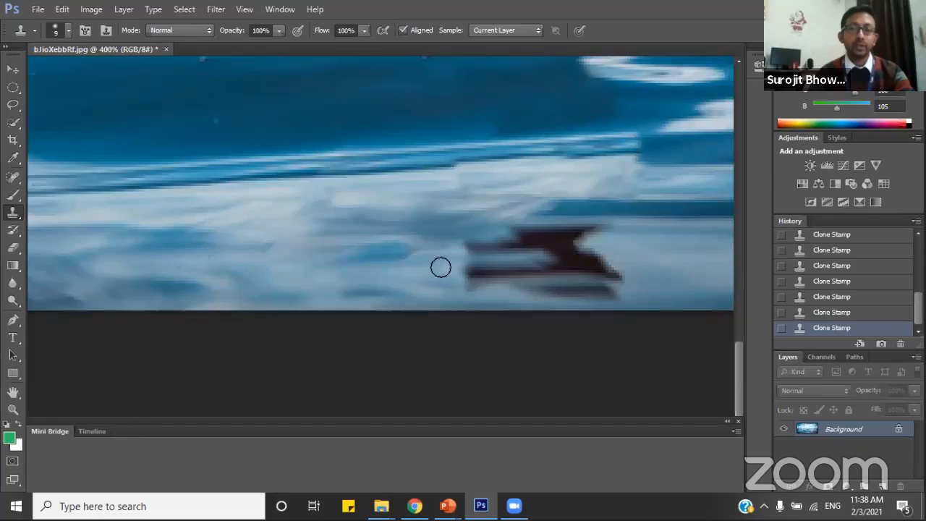
{"action": "right_click", "coordinate": [230, 266]}
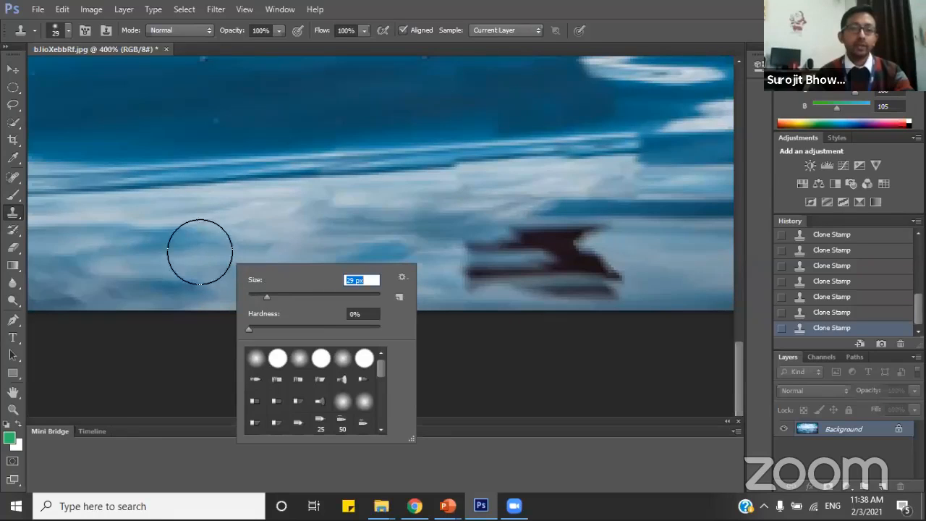
{"action": "left_click", "coordinate": [275, 244], "text": "alt"}
{"action": "left_click", "coordinate": [486, 244]}
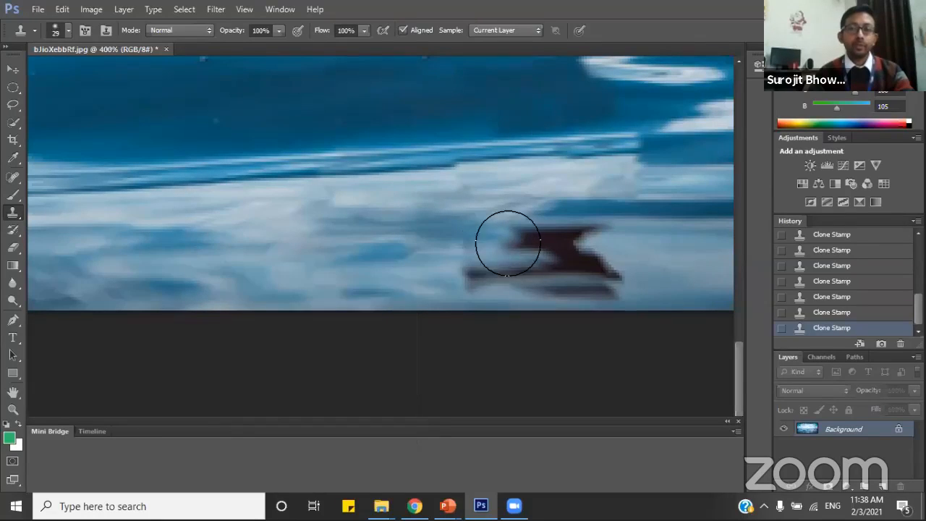
{"action": "left_click", "coordinate": [510, 243]}
{"action": "mouse_move", "coordinate": [553, 240]}
{"action": "left_mouse_down"}
{"action": "mouse_move", "coordinate": [602, 262]}
{"action": "mouse_move", "coordinate": [453, 277]}
{"action": "left_mouse_up"}
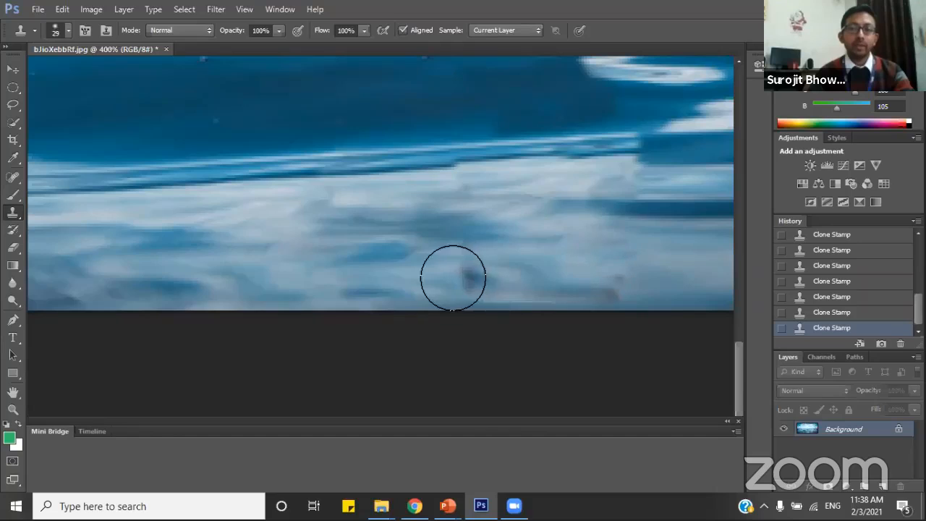
{"action": "scroll", "coordinate": [314, 244], "scroll_direction": "up", "scroll_amount": 1}
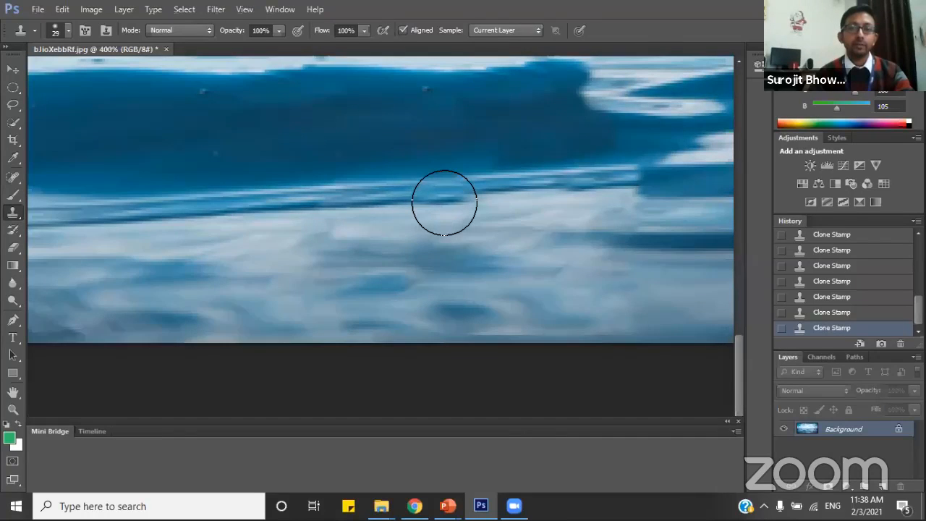
{"action": "left_click_drag", "start_coordinate": [445, 200], "coordinate": [564, 184]}
Reduce the brush to 15 px and clone pale water from the right over the leftover slanted outline of the boat.
{"action": "scroll", "coordinate": [564, 243], "scroll_direction": "up", "scroll_amount": 5}
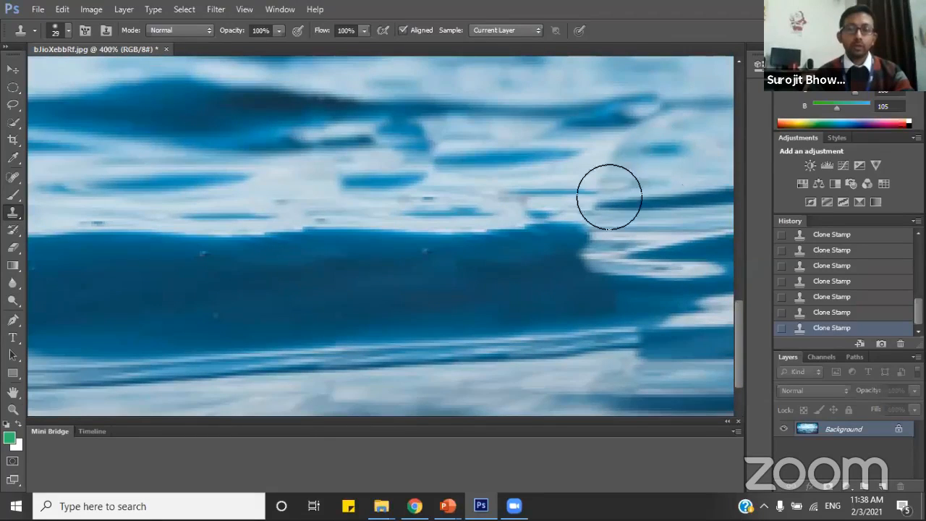
{"action": "right_click", "coordinate": [354, 297]}
{"action": "left_click", "coordinate": [360, 325]}
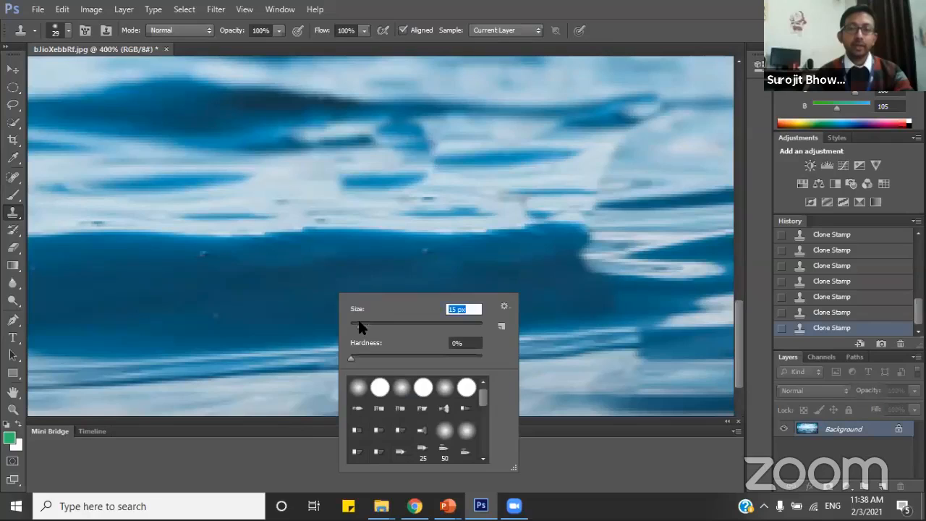
{"action": "left_click", "coordinate": [671, 163], "text": "alt"}
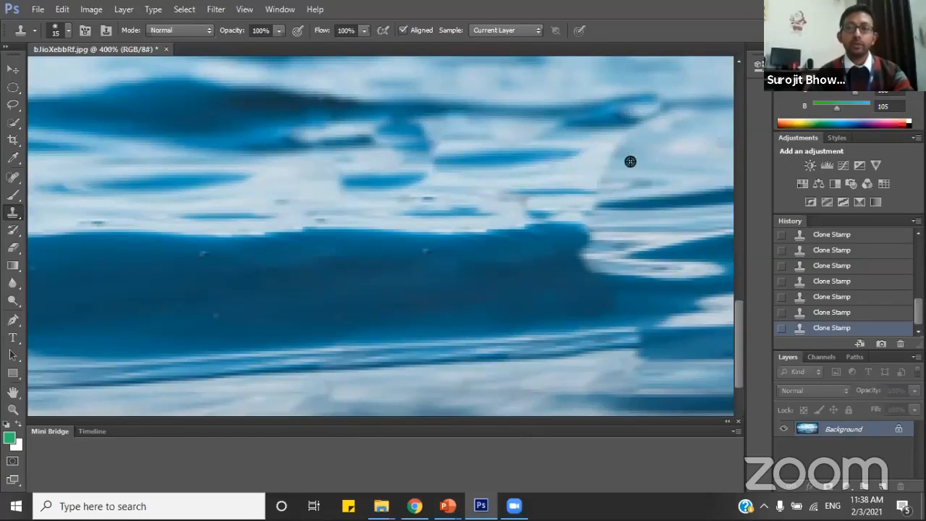
{"action": "mouse_move", "coordinate": [618, 162]}
{"action": "left_mouse_down"}
{"action": "mouse_move", "coordinate": [600, 154]}
{"action": "mouse_move", "coordinate": [585, 173]}
{"action": "mouse_move", "coordinate": [527, 185]}
{"action": "left_mouse_up"}
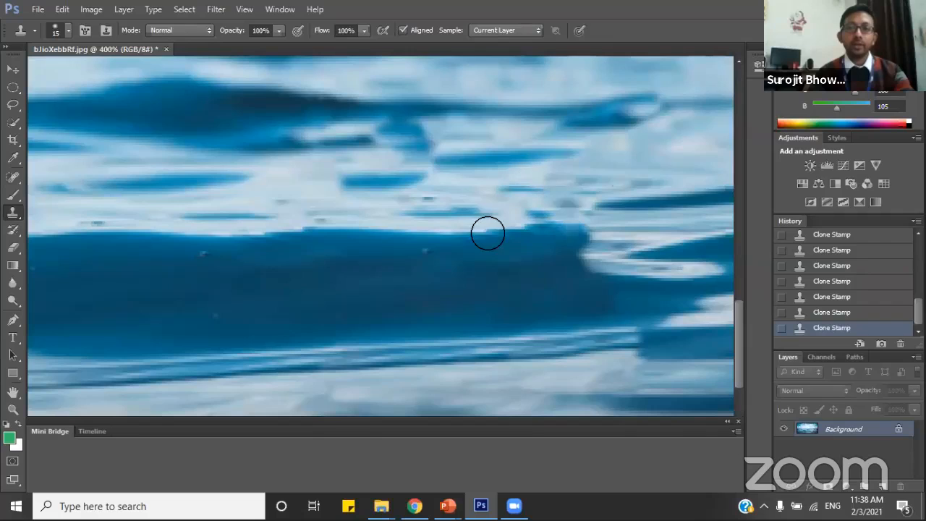
Sample the underside of the dark upper wave and clone it over the light gap near the wave's right end.
{"action": "left_click", "coordinate": [249, 133], "text": "alt"}
{"action": "left_click", "coordinate": [294, 126]}
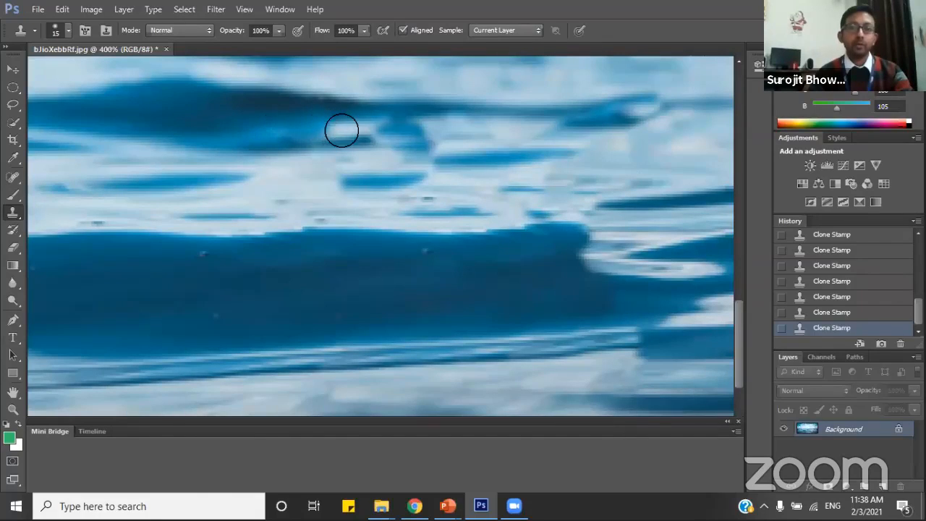
{"action": "mouse_move", "coordinate": [252, 137]}
{"action": "left_mouse_down"}
{"action": "mouse_move", "coordinate": [374, 120]}
{"action": "mouse_move", "coordinate": [383, 124]}
{"action": "mouse_move", "coordinate": [376, 141]}
{"action": "left_mouse_up"}
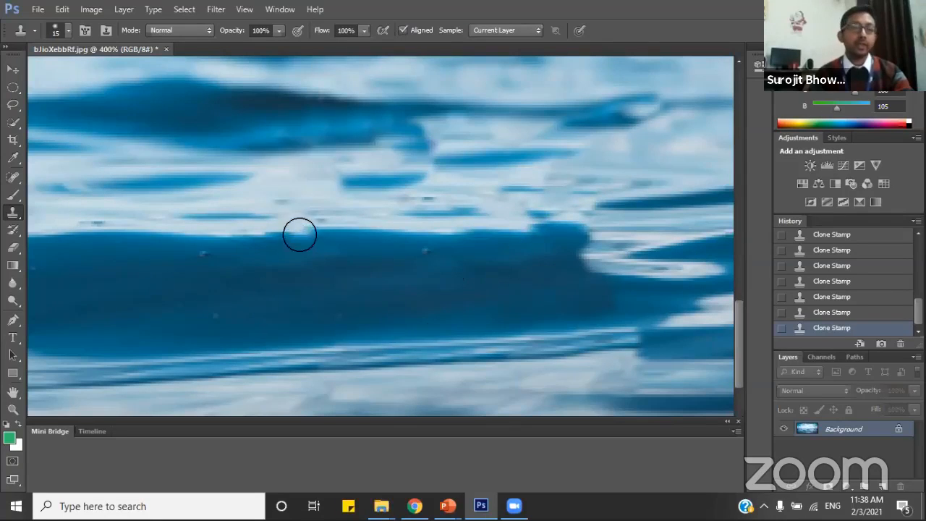
Zoom out to 66.7% to inspect the whole retouched sea image.
{"action": "left_click", "coordinate": [13, 412]}
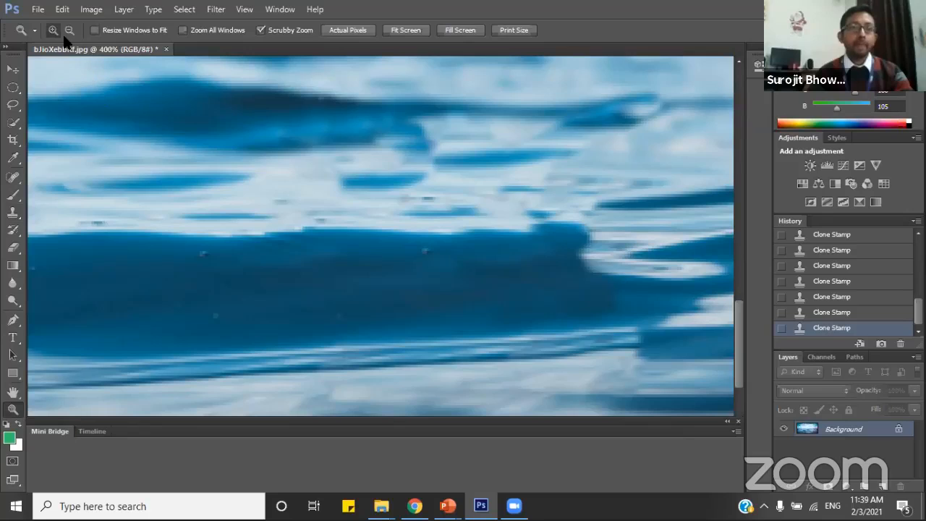
{"action": "left_click", "coordinate": [282, 259]}
{"action": "left_click", "coordinate": [69, 30]}
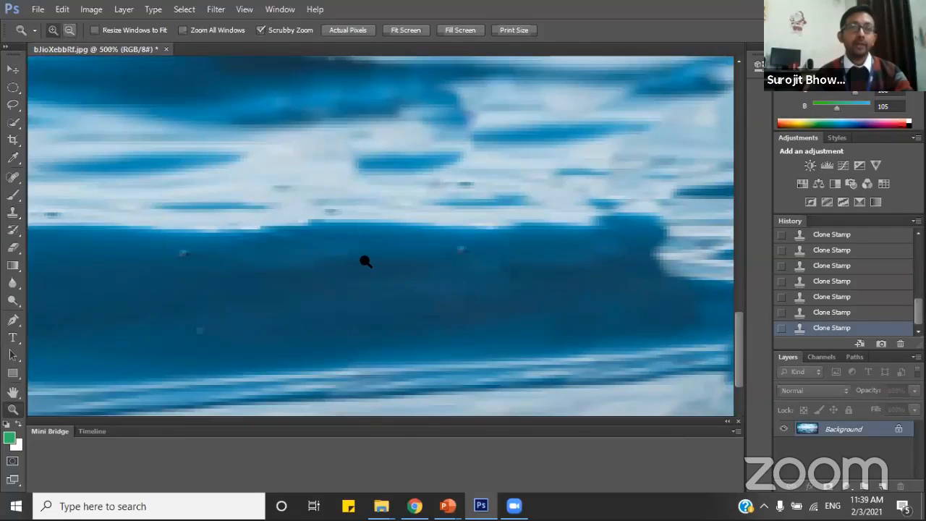
{"action": "left_click", "coordinate": [365, 262]}
{"action": "left_click", "coordinate": [366, 262]}
{"action": "left_click", "coordinate": [365, 262]}
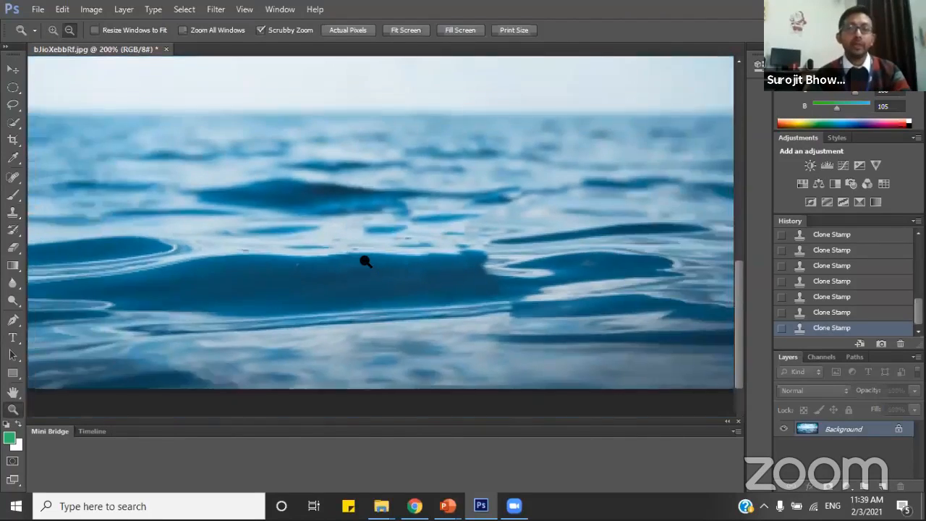
{"action": "left_click", "coordinate": [365, 262]}
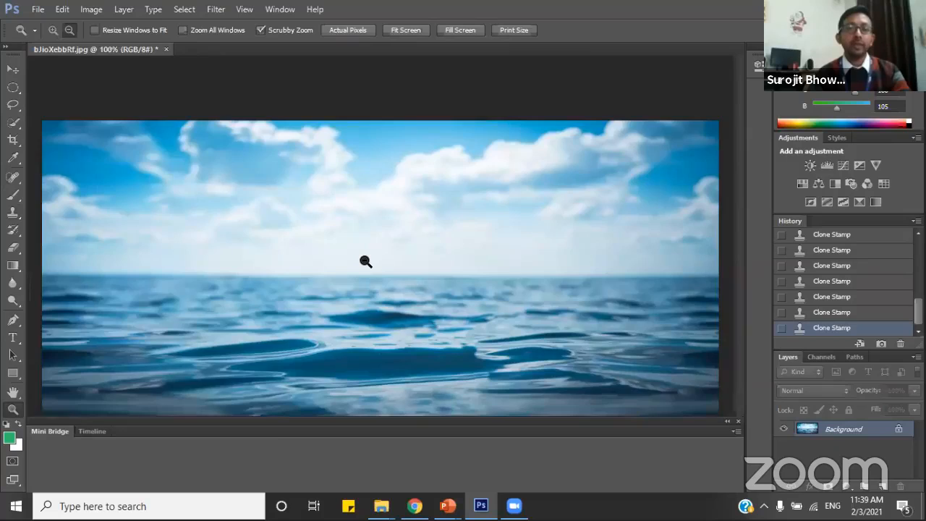
{"action": "left_click", "coordinate": [365, 262]}
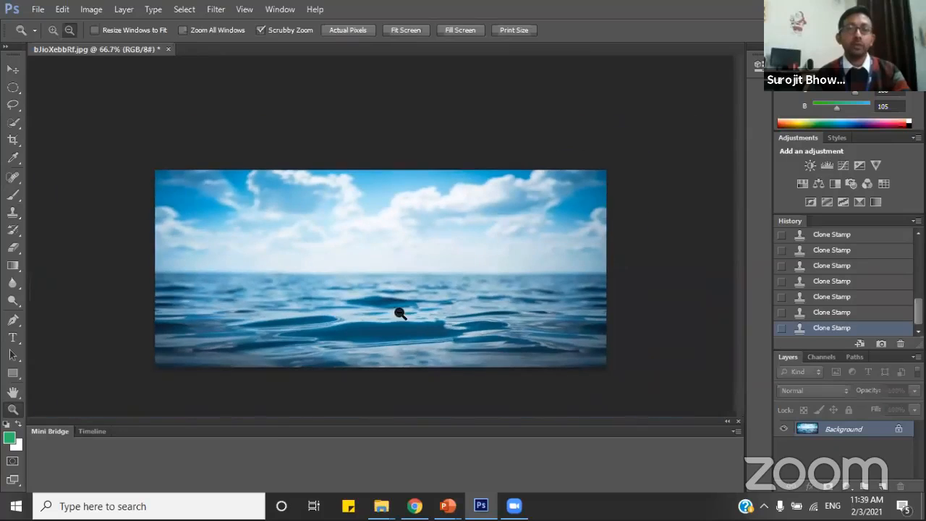
Save the retouched image as a separate JPEG named bJioXebbRf2.jpg in the Photoshop folder, accepting the JPEG options.
{"action": "left_click", "coordinate": [37, 10]}
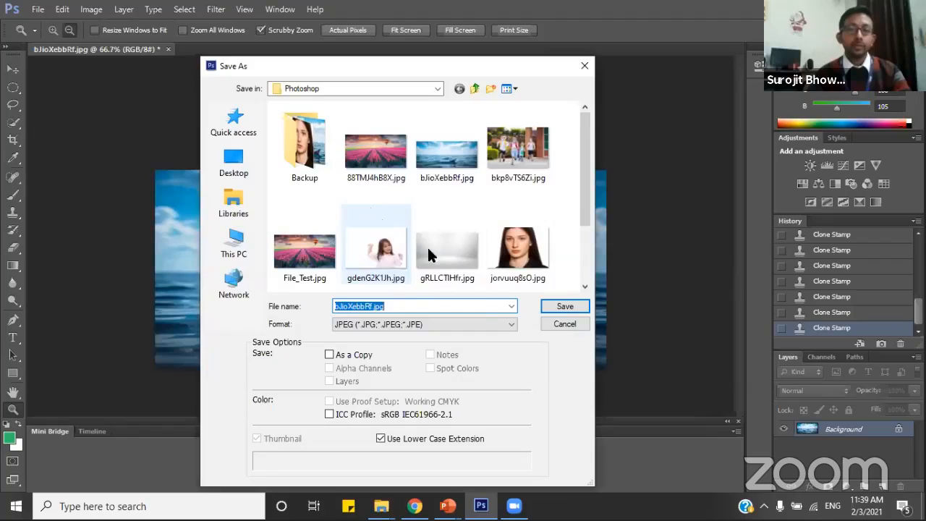
{"action": "left_click", "coordinate": [370, 306]}
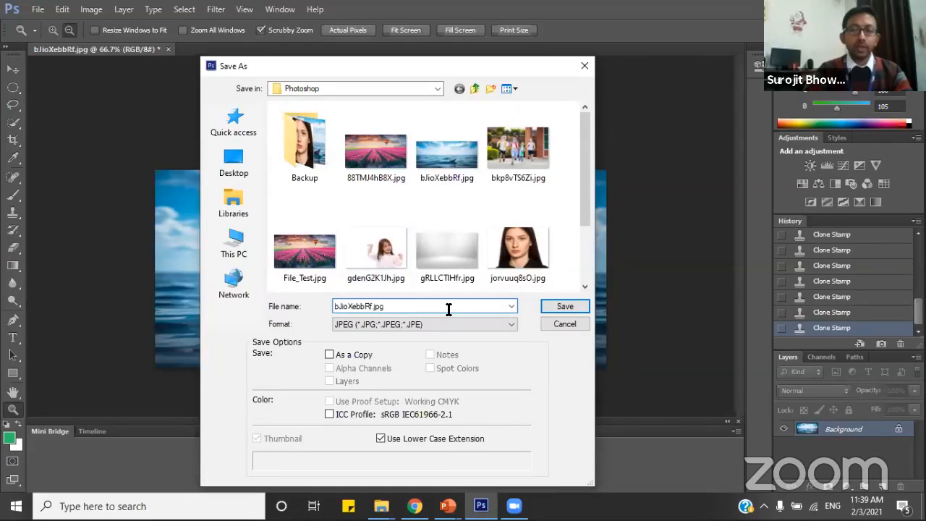
{"action": "type", "text": "2"}
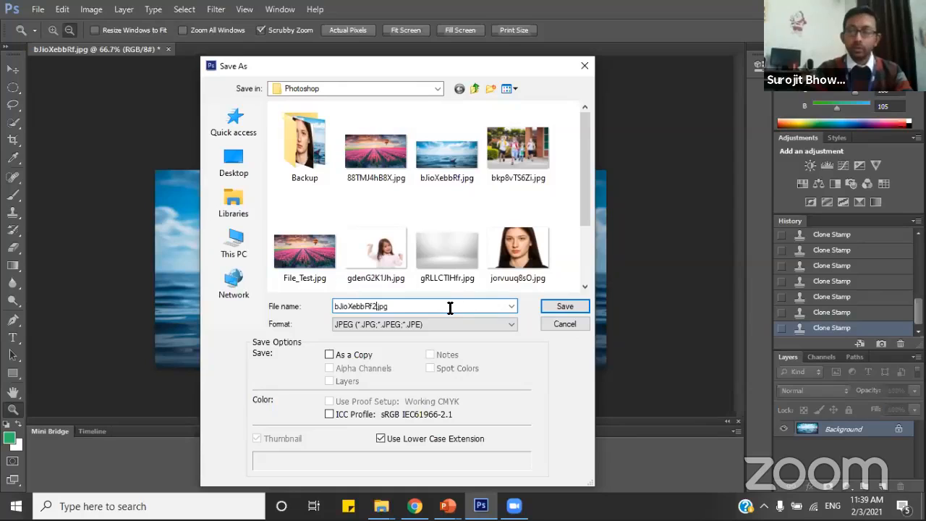
{"action": "left_click", "coordinate": [565, 307]}
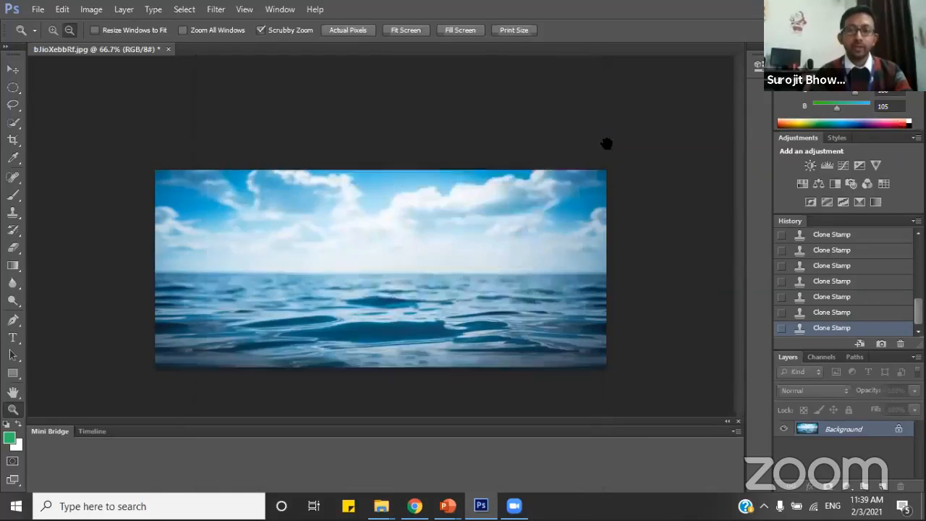
{"action": "left_click", "coordinate": [557, 124]}
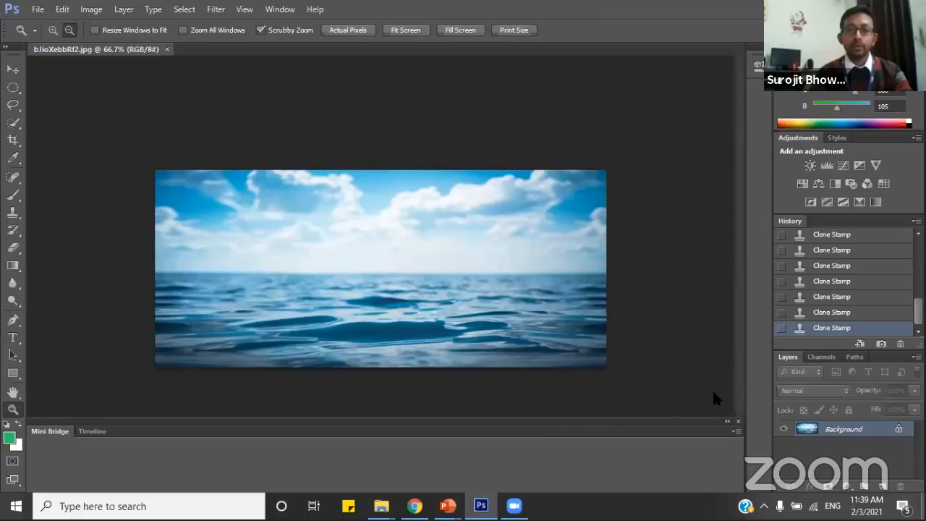
Open bJioXebbRf.jpg and bJioXebbRf2.jpg from the desktop's Photoshop folder in Photos and compare them side by side.
{"action": "key", "text": "super+d"}
{"action": "double_click", "coordinate": [329, 387]}
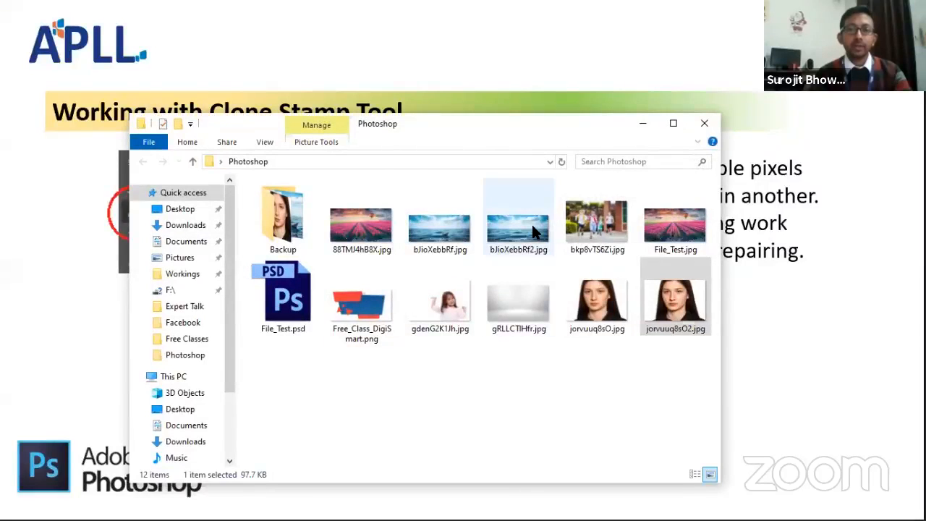
{"action": "double_click", "coordinate": [534, 232]}
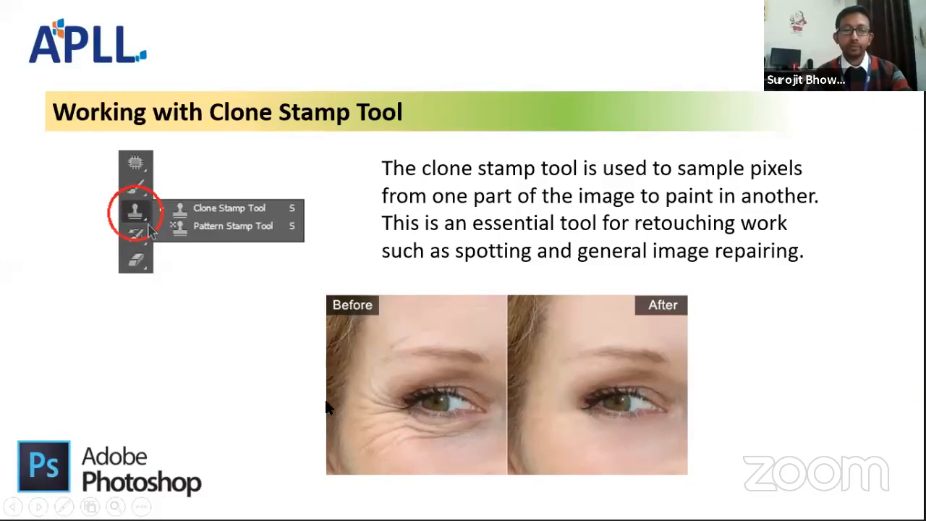
{"action": "key", "text": "super+d"}
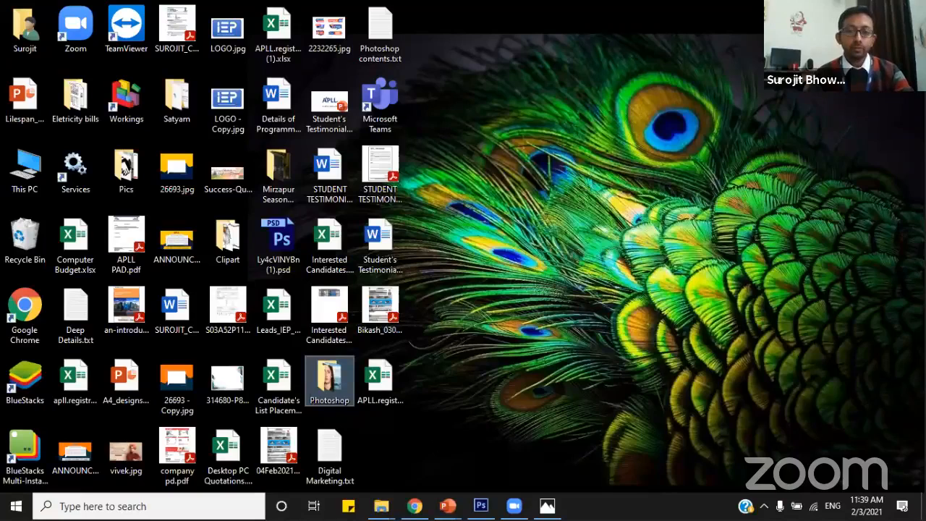
{"action": "key", "text": "super+d"}
{"action": "left_click", "coordinate": [435, 228]}
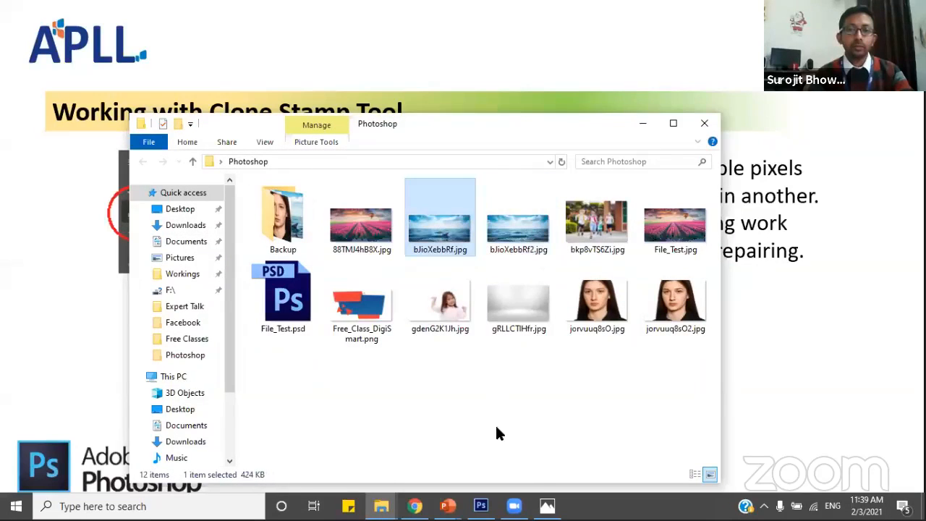
{"action": "left_click", "coordinate": [548, 506]}
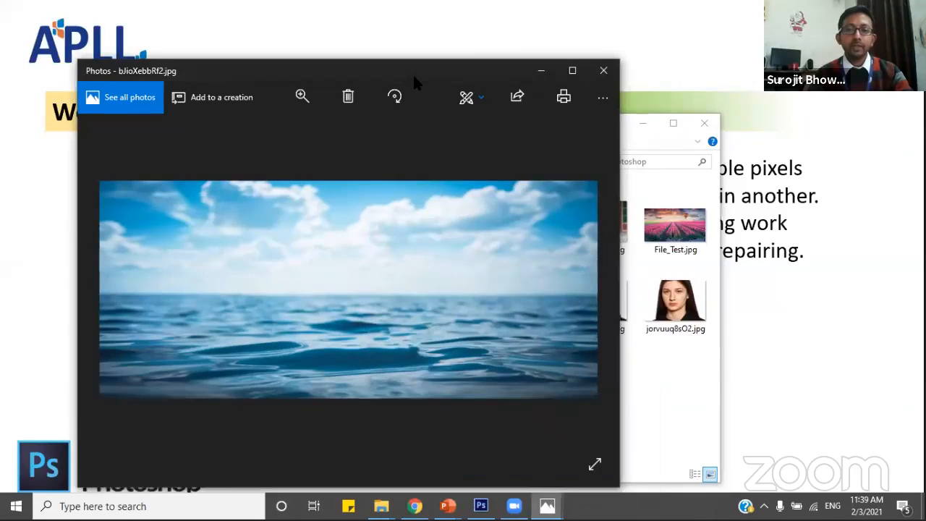
{"action": "key", "text": "super+Right"}
{"action": "left_click", "coordinate": [209, 182]}
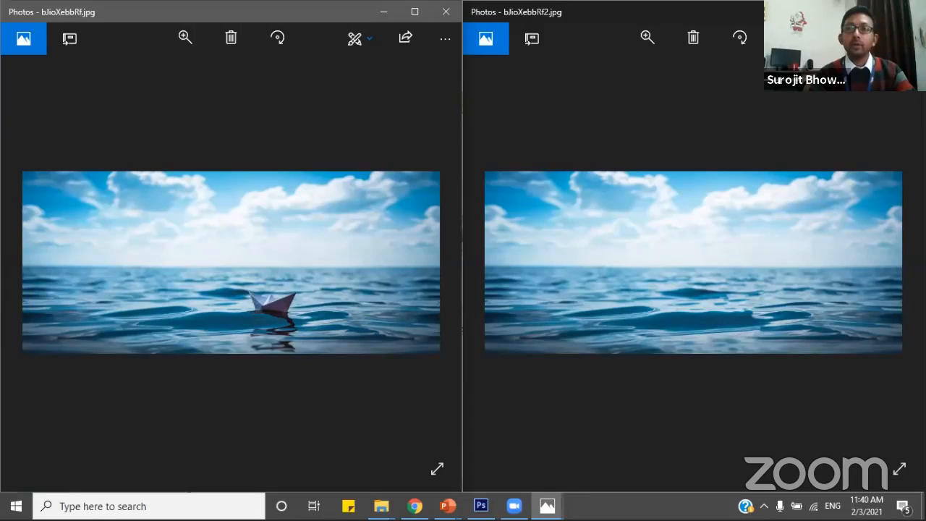
Close both Photos windows and minimize the Photoshop folder window to return to the Clone Stamp slide.
{"action": "left_click", "coordinate": [908, 11]}
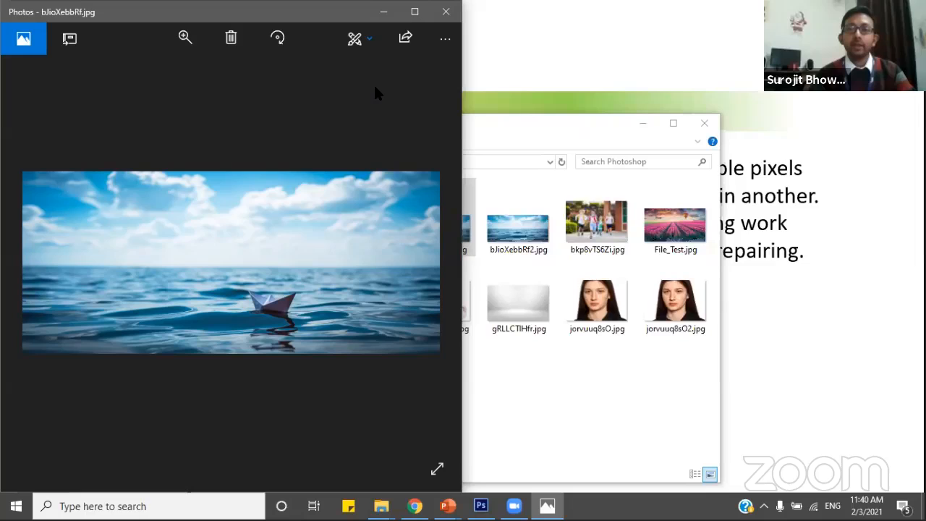
{"action": "key", "text": "alt+F4"}
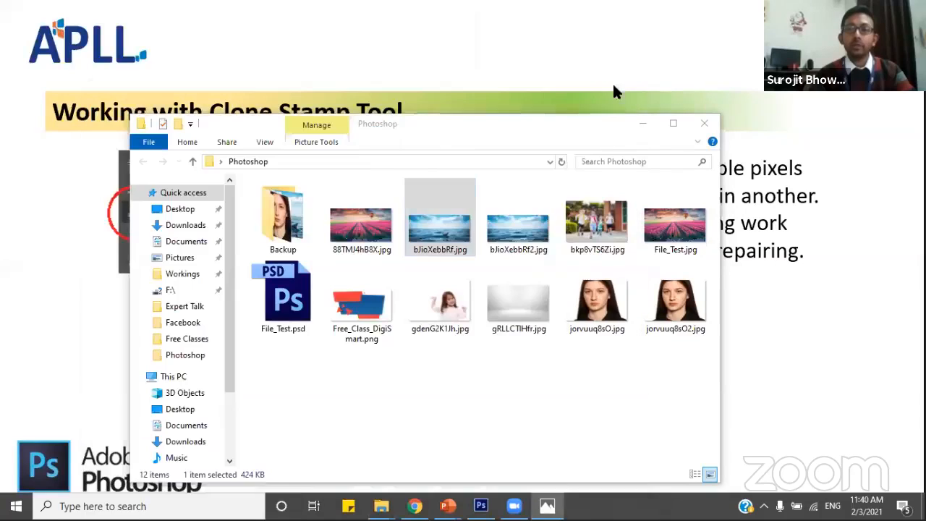
{"action": "left_click", "coordinate": [640, 127]}
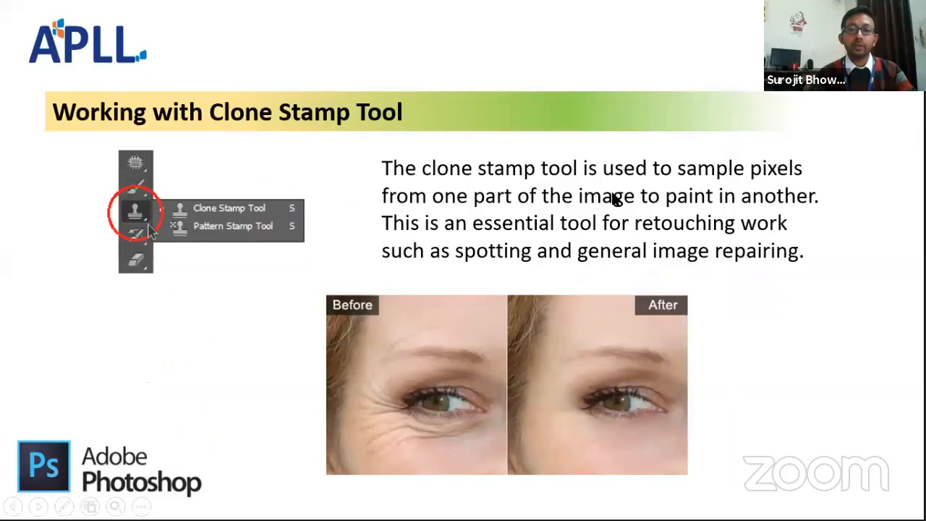
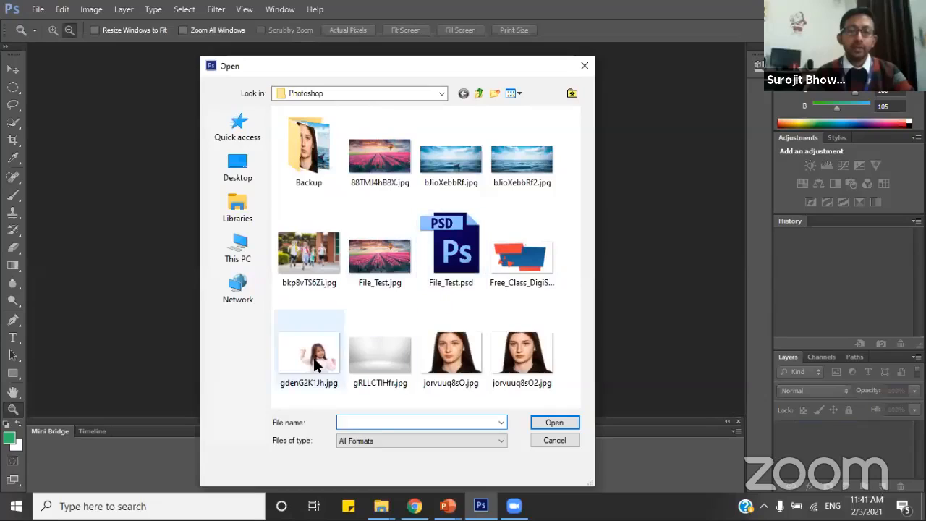
Open gdenG2K1Jh.jpg from the Photoshop folder and magnify the lower part of the girl's shirt to 200%.
{"action": "left_click", "coordinate": [309, 357]}
{"action": "left_click", "coordinate": [551, 421]}
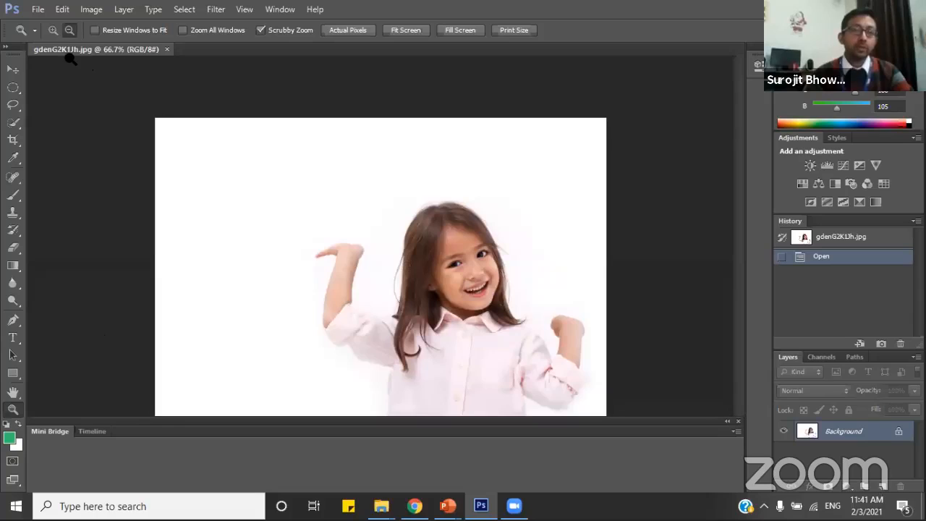
{"action": "left_click", "coordinate": [507, 341]}
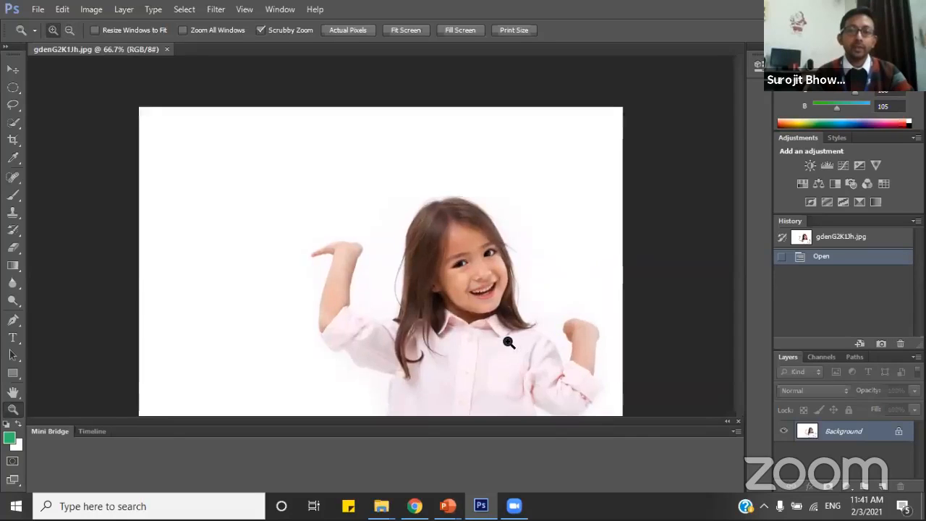
{"action": "left_click_drag", "start_coordinate": [739, 233], "coordinate": [734, 250]}
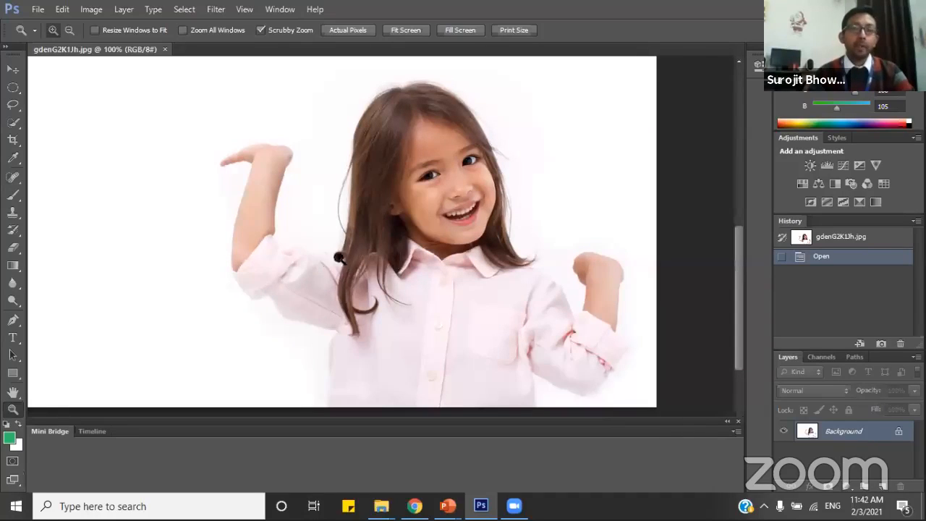
{"action": "left_click", "coordinate": [351, 359]}
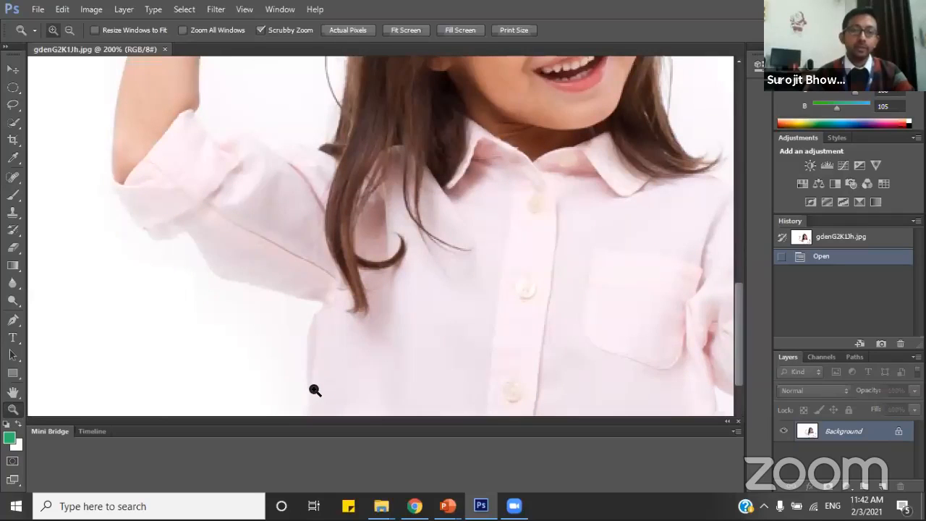
{"action": "scroll", "coordinate": [321, 381], "scroll_direction": "down", "scroll_amount": 3}
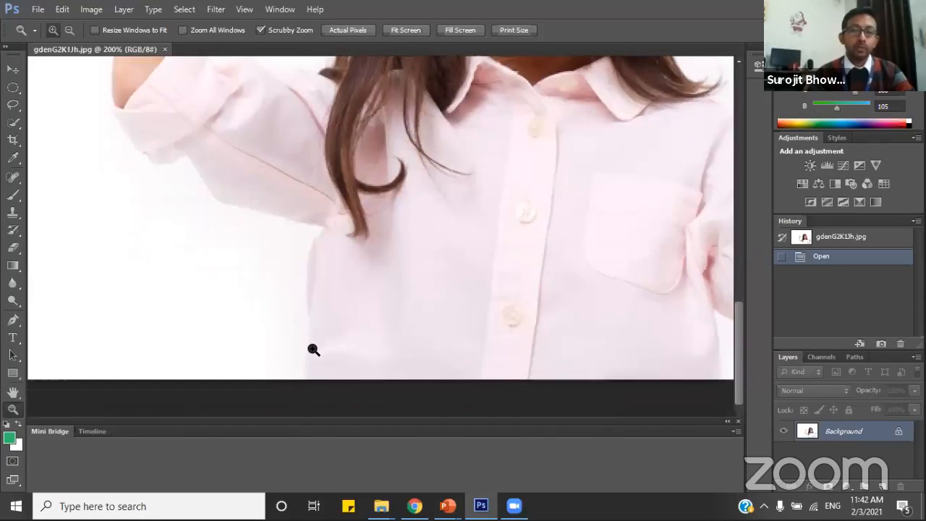
{"action": "scroll", "coordinate": [312, 350], "scroll_direction": "up", "scroll_amount": 1}
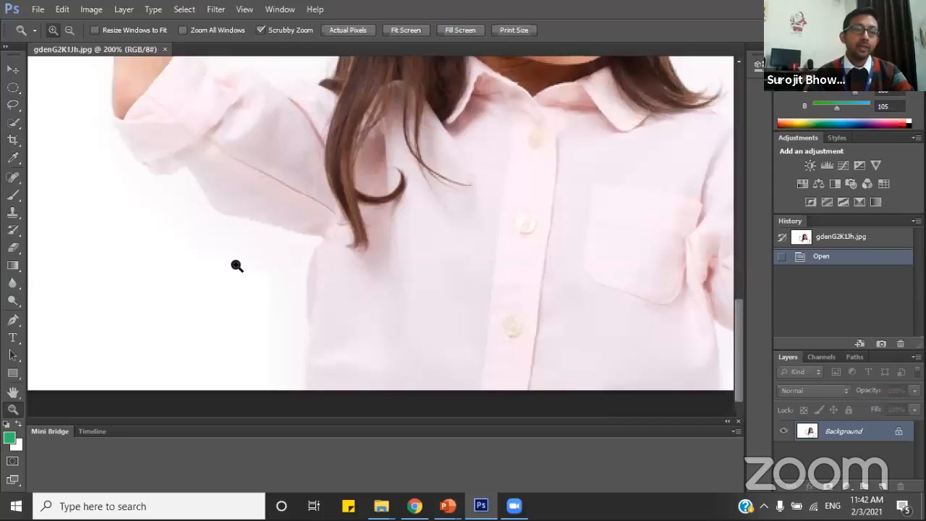
Start a Pen tool path at the image's bottom edge and trace the shirt's side up to the armpit below the raised arm.
{"action": "left_click", "coordinate": [12, 321]}
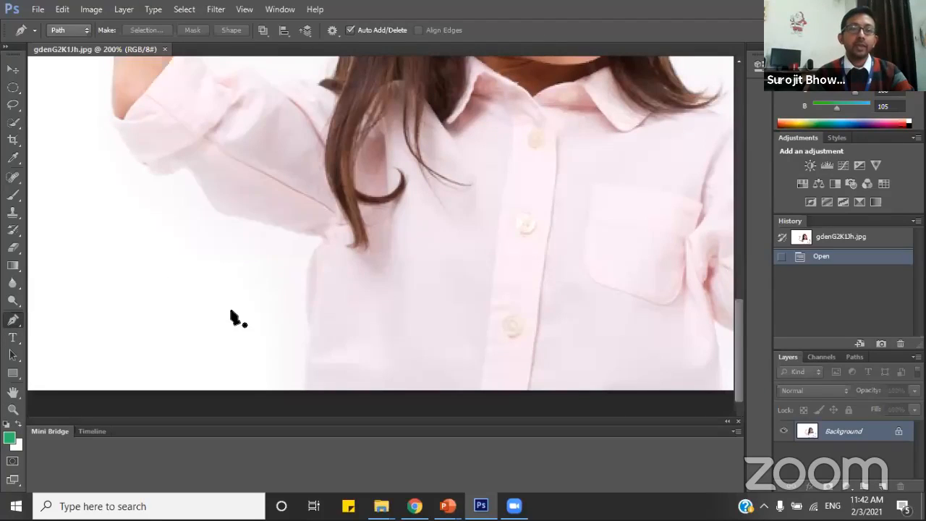
{"action": "left_click", "coordinate": [305, 389]}
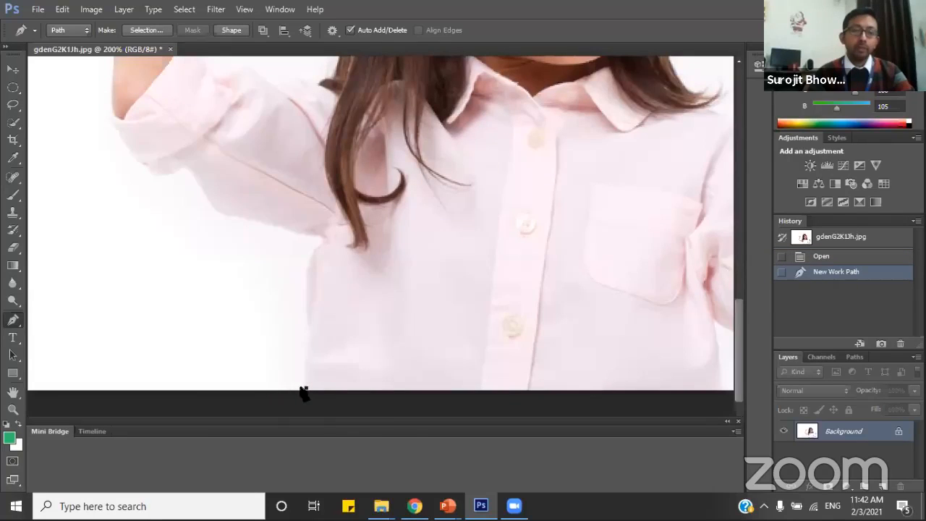
{"action": "left_click", "coordinate": [307, 307]}
{"action": "left_click", "coordinate": [312, 258]}
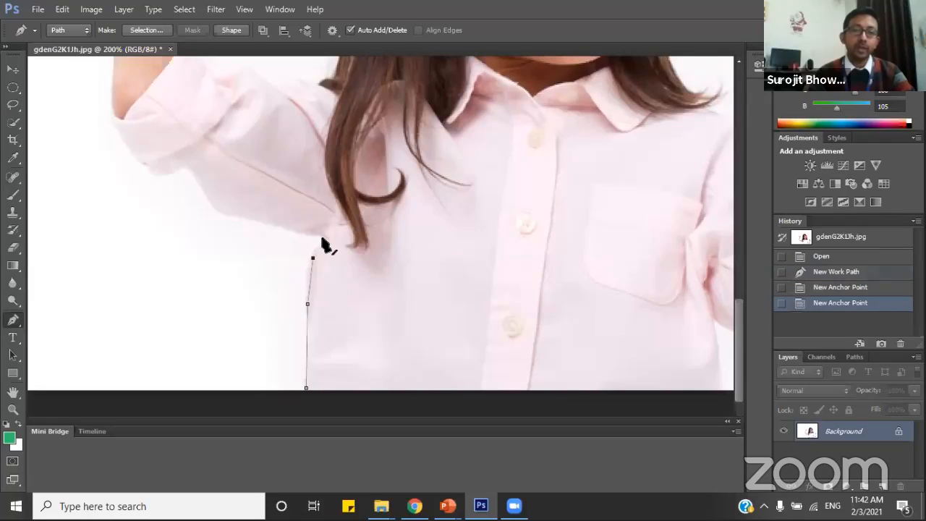
{"action": "left_click", "coordinate": [317, 236]}
{"action": "left_click", "coordinate": [318, 235]}
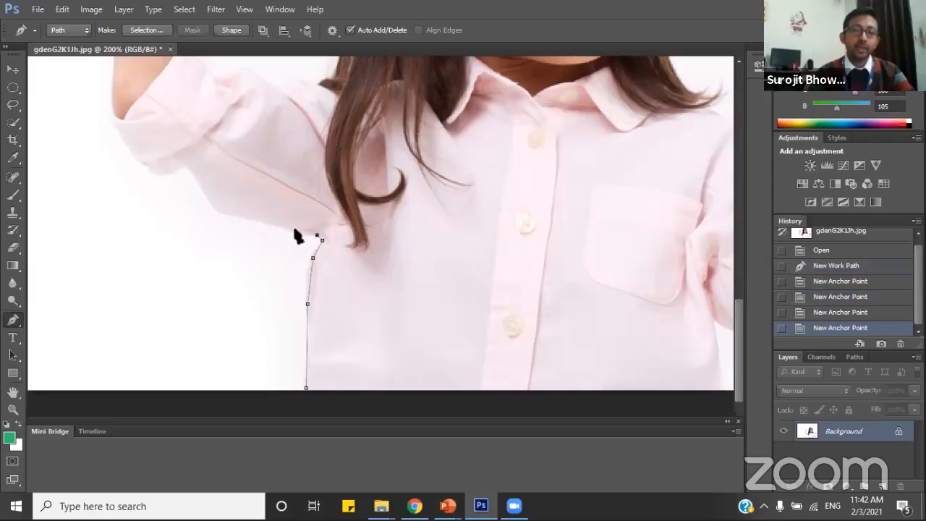
Extend the path along the sleeve's underside, ending in a curved anchor point near the cuff with its outgoing handle removed.
{"action": "left_click", "coordinate": [295, 231]}
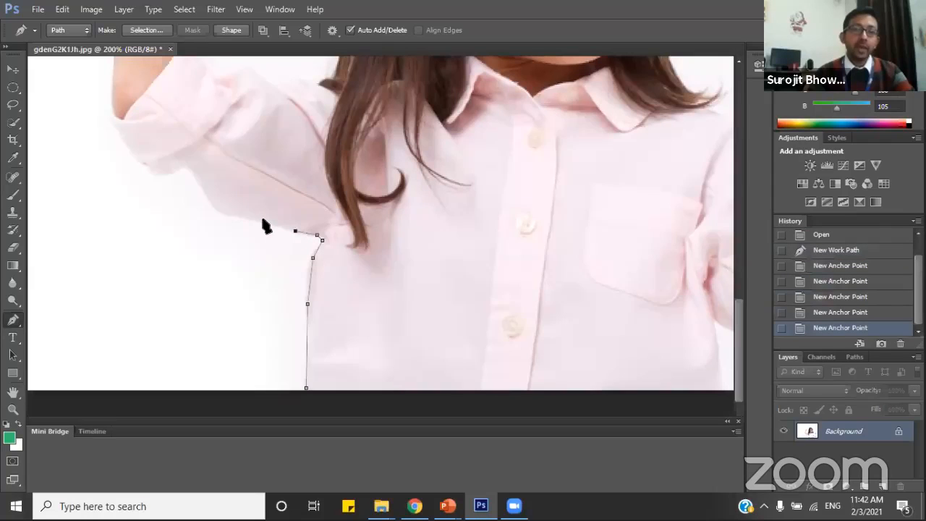
{"action": "left_click", "coordinate": [264, 221]}
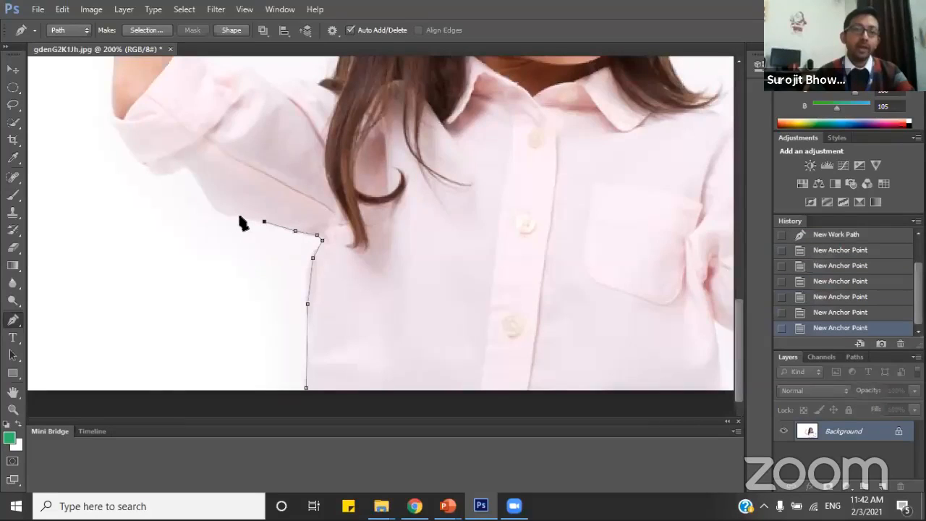
{"action": "left_click", "coordinate": [241, 218]}
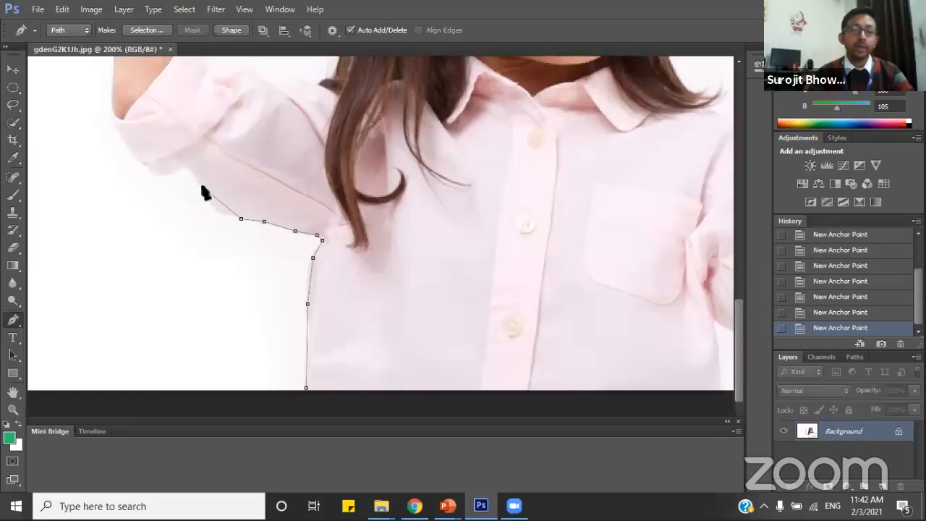
{"action": "left_click_drag", "start_coordinate": [211, 181], "coordinate": [205, 168]}
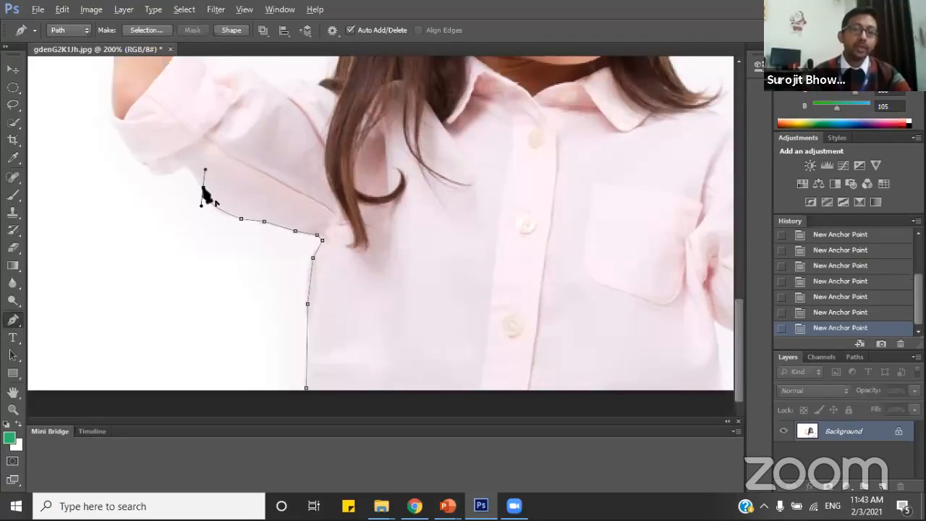
{"action": "key", "text": "ctrl+z"}
{"action": "left_click", "coordinate": [202, 204]}
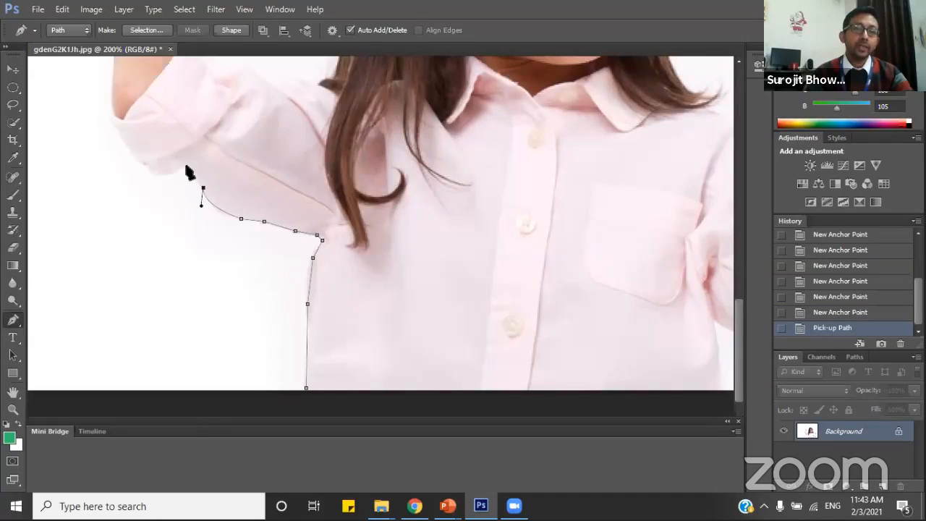
Trace the lower edge of the rolled-up cuff with closely spaced straight anchor points.
{"action": "left_click", "coordinate": [187, 168]}
{"action": "left_click", "coordinate": [172, 172]}
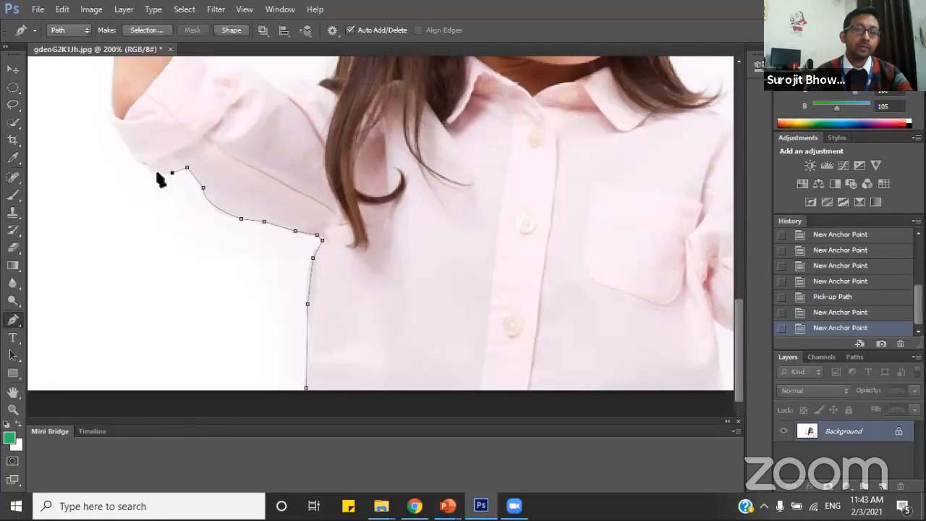
{"action": "left_click", "coordinate": [157, 173]}
{"action": "left_click", "coordinate": [146, 169]}
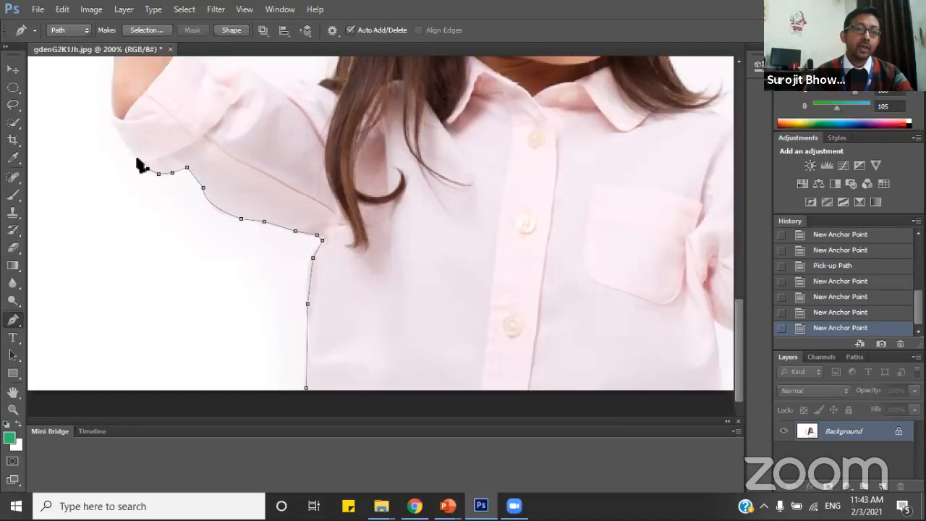
{"action": "left_click", "coordinate": [137, 160]}
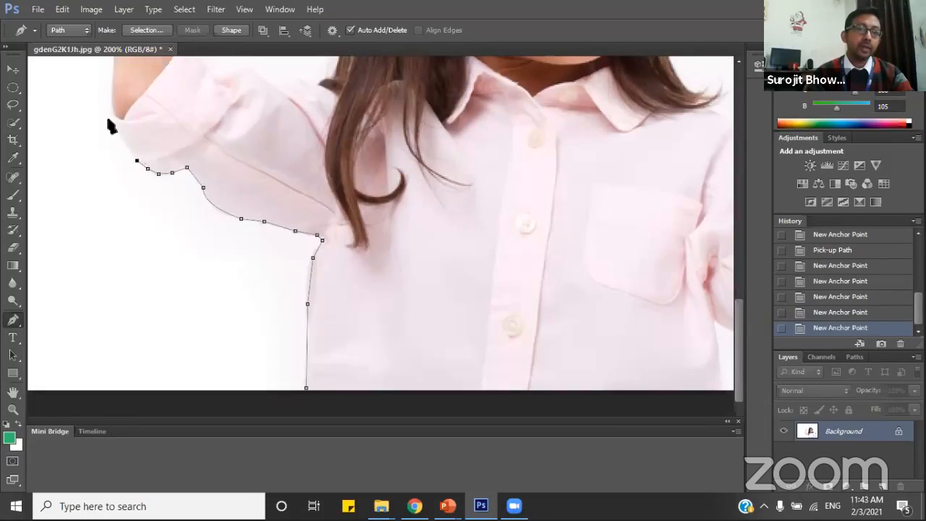
Curve the path around the cuff's corner and the elbow, removing the outgoing handle of the new anchor point.
{"action": "left_click", "coordinate": [117, 73]}
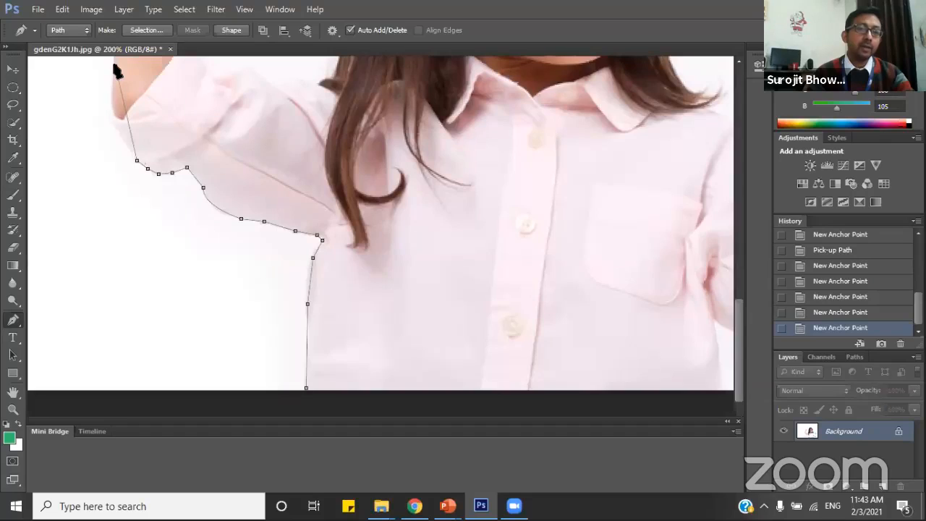
{"action": "mouse_move", "coordinate": [114, 66]}
{"action": "left_mouse_down"}
{"action": "mouse_move", "coordinate": [137, 55]}
{"action": "mouse_move", "coordinate": [125, 60]}
{"action": "left_mouse_up"}
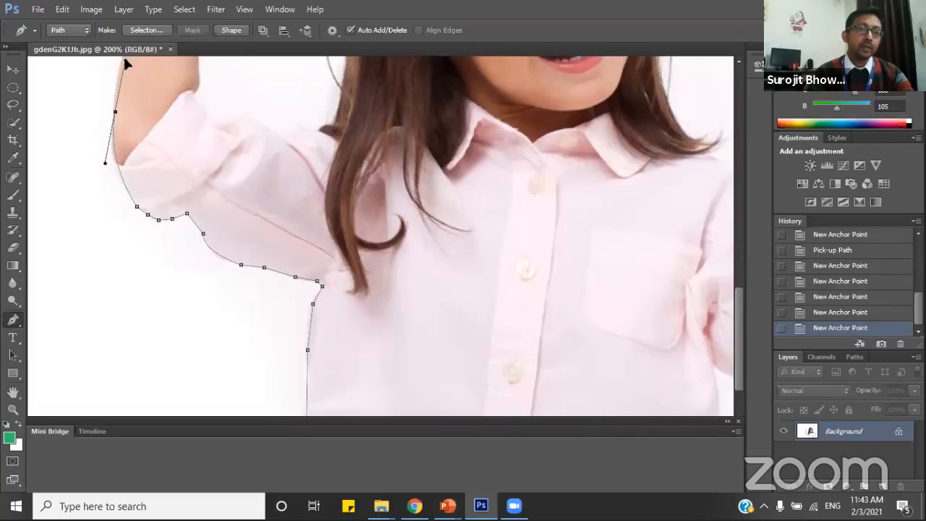
{"action": "left_click_drag", "start_coordinate": [124, 61], "coordinate": [126, 62]}
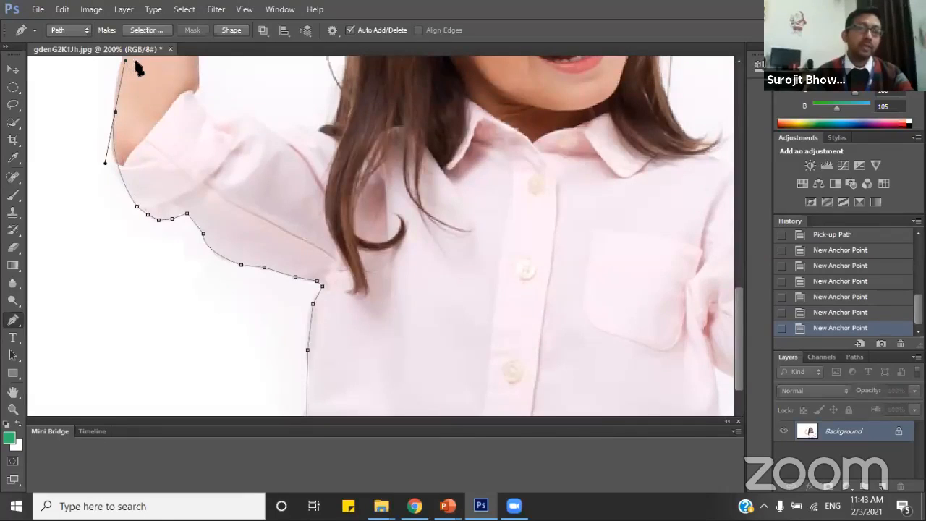
{"action": "left_click", "coordinate": [116, 114]}
Continue the path as a curve along the forearm's outer edge up to the wrist and remove the end point's outgoing handle.
{"action": "scroll", "coordinate": [180, 189], "scroll_direction": "up", "scroll_amount": 2}
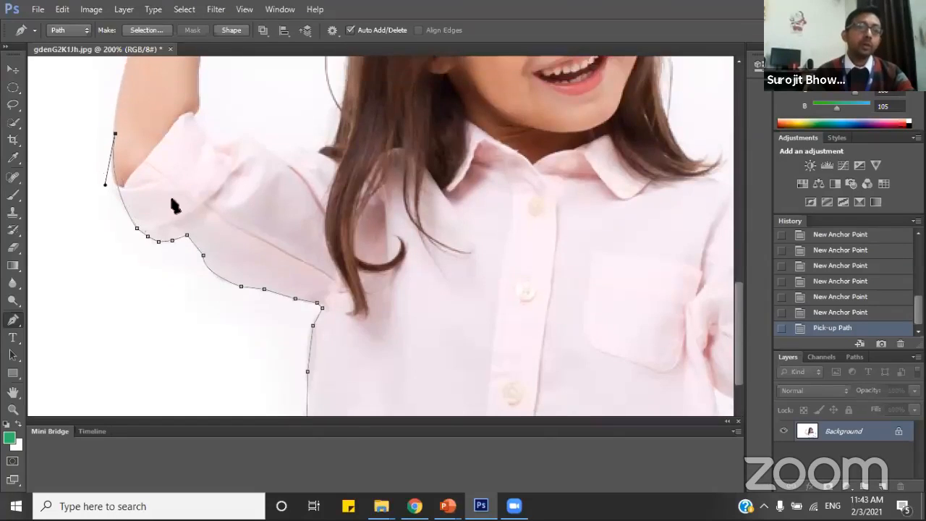
{"action": "scroll", "coordinate": [180, 254], "scroll_direction": "up", "scroll_amount": 6}
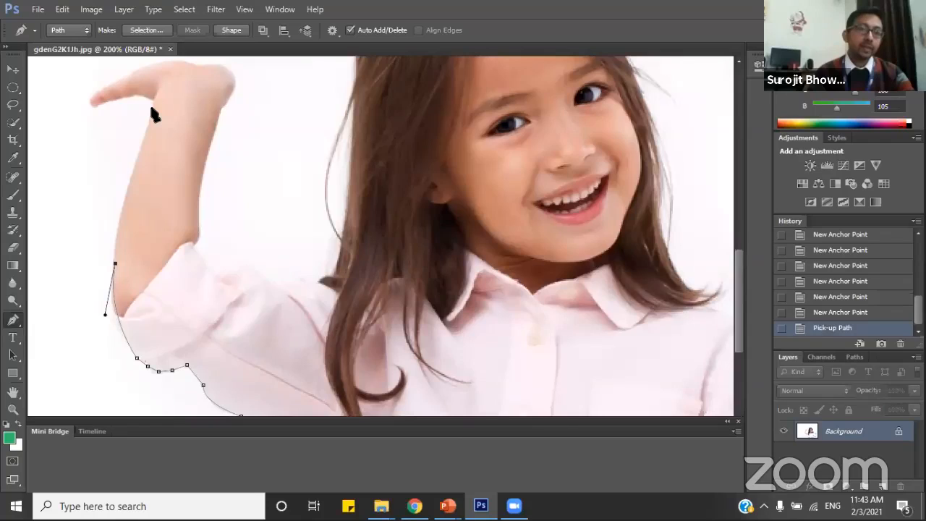
{"action": "left_click", "coordinate": [152, 114]}
{"action": "mouse_move", "coordinate": [154, 113]}
{"action": "left_mouse_down"}
{"action": "mouse_move", "coordinate": [155, 105]}
{"action": "mouse_move", "coordinate": [165, 121]}
{"action": "mouse_move", "coordinate": [150, 107]}
{"action": "mouse_move", "coordinate": [161, 108]}
{"action": "mouse_move", "coordinate": [155, 100]}
{"action": "mouse_move", "coordinate": [157, 115]}
{"action": "left_mouse_up"}
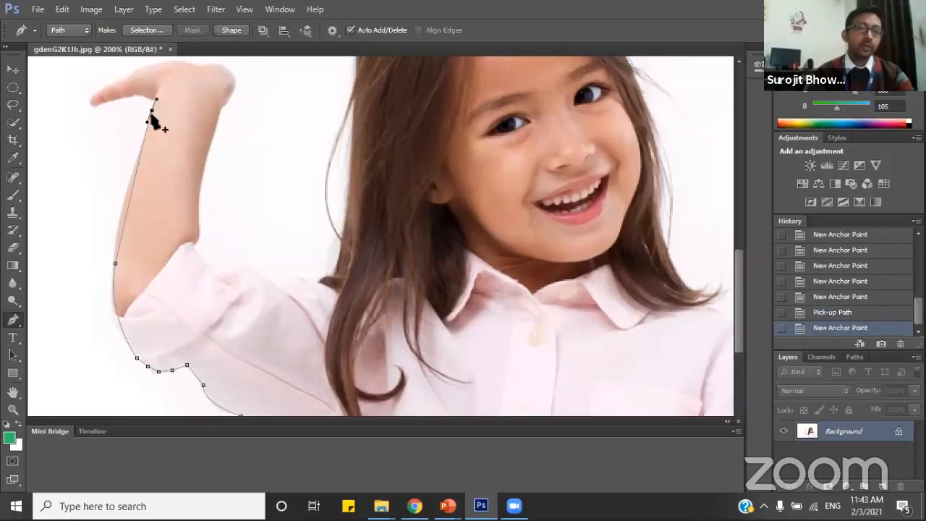
{"action": "left_click", "coordinate": [152, 110], "text": "alt"}
Trace the underside of the raised hand from the wrist out to the fingertips with short straight segments.
{"action": "left_click", "coordinate": [152, 99]}
{"action": "left_click", "coordinate": [141, 94]}
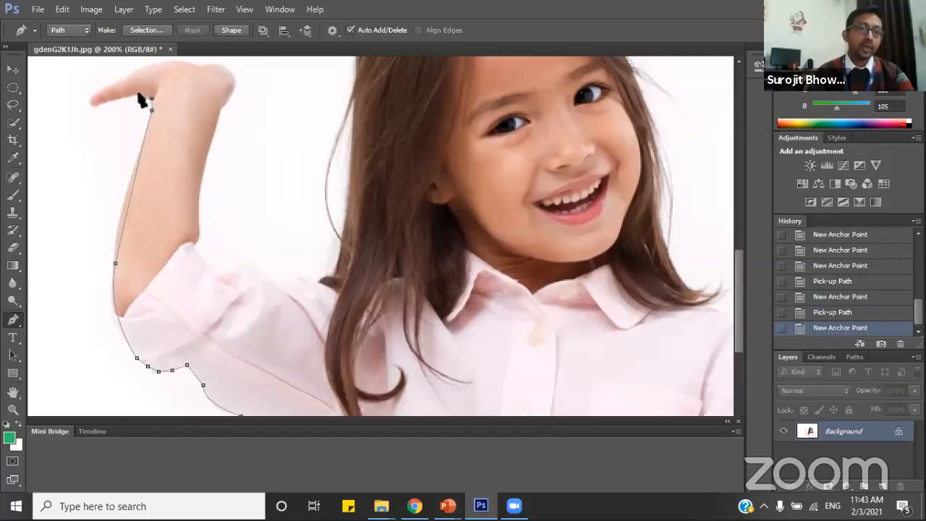
{"action": "left_click", "coordinate": [127, 96]}
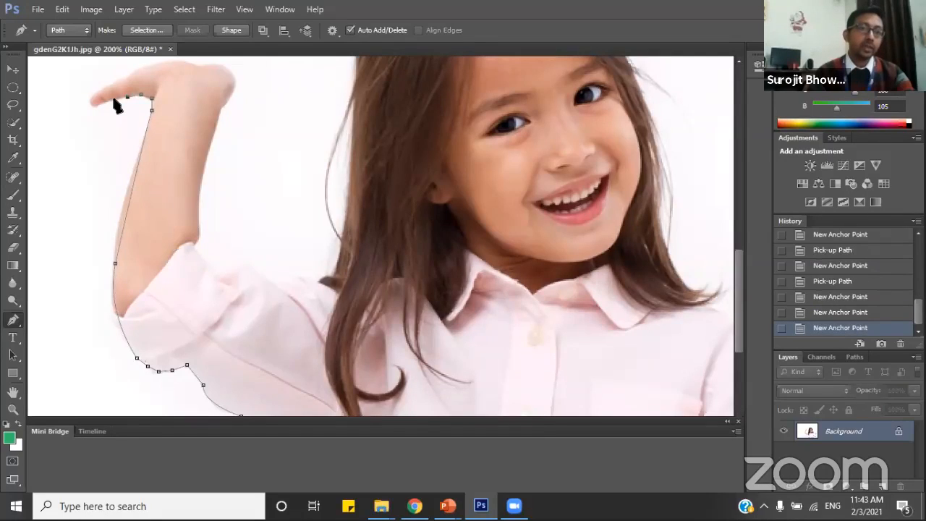
{"action": "left_click", "coordinate": [115, 100]}
{"action": "left_click", "coordinate": [101, 106]}
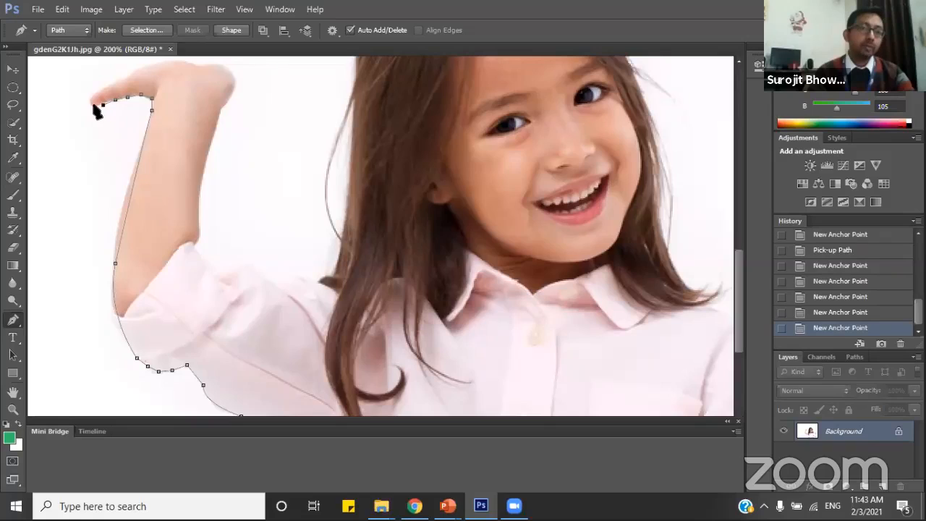
{"action": "left_click", "coordinate": [92, 103]}
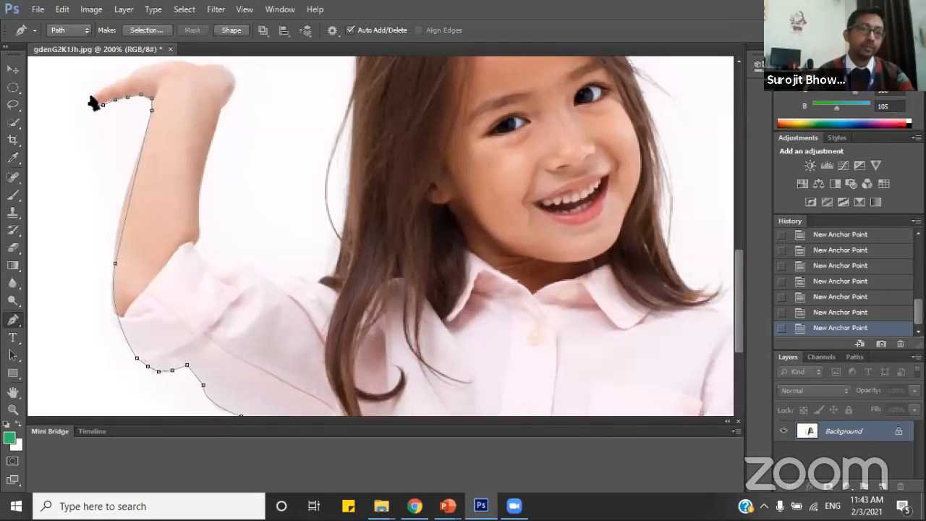
Take the path around the fingertips and curve it along the hand's upper edge, removing the last anchor's outgoing handle.
{"action": "left_click", "coordinate": [100, 88]}
{"action": "left_click", "coordinate": [119, 81]}
{"action": "scroll", "coordinate": [175, 84], "scroll_direction": "up", "scroll_amount": 1}
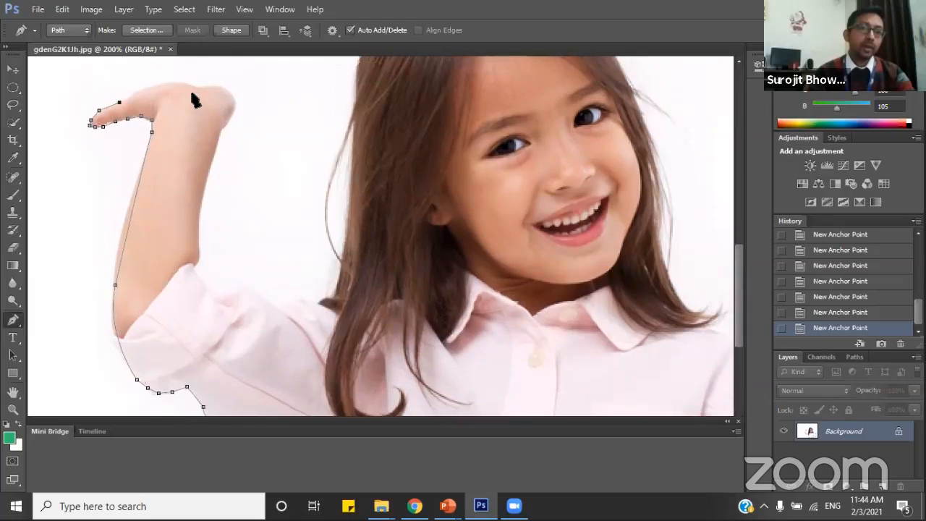
{"action": "left_click", "coordinate": [194, 89]}
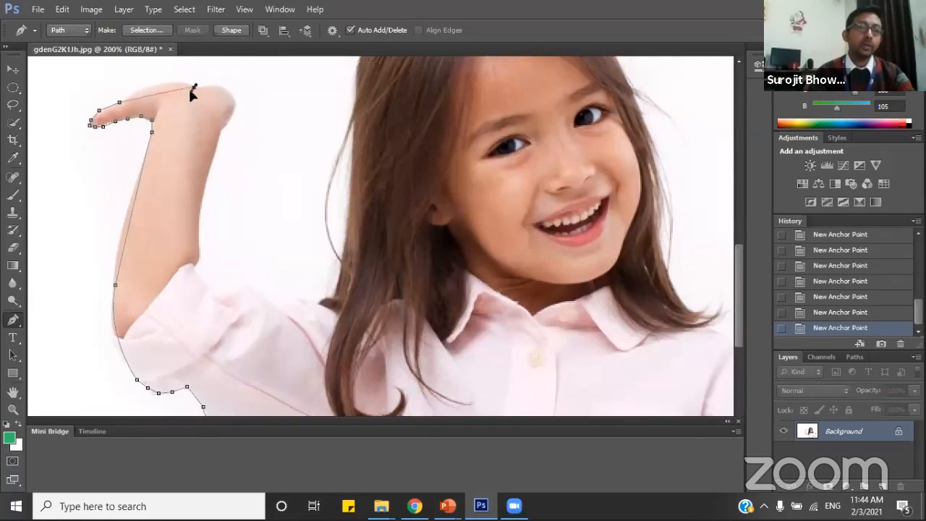
{"action": "left_click_drag", "start_coordinate": [188, 102], "coordinate": [200, 104]}
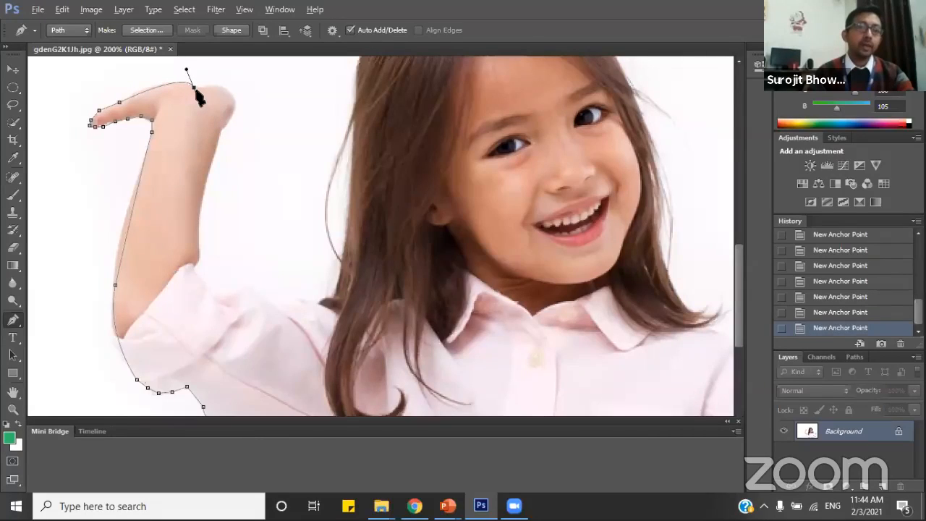
{"action": "left_click", "coordinate": [194, 87]}
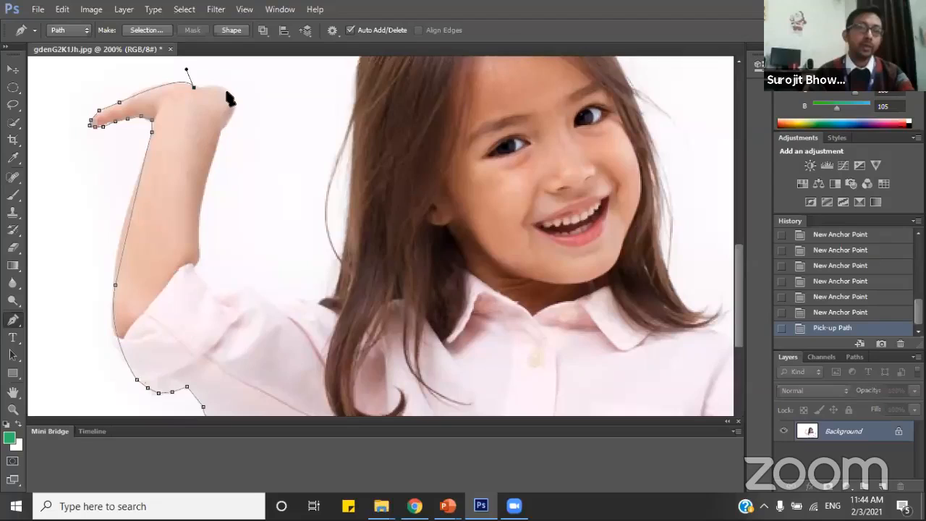
Curve the path around the rounded base of the hand to the inner wrist, removing each new anchor's outgoing handle.
{"action": "left_click", "coordinate": [227, 91]}
{"action": "left_click_drag", "start_coordinate": [224, 102], "coordinate": [225, 97]}
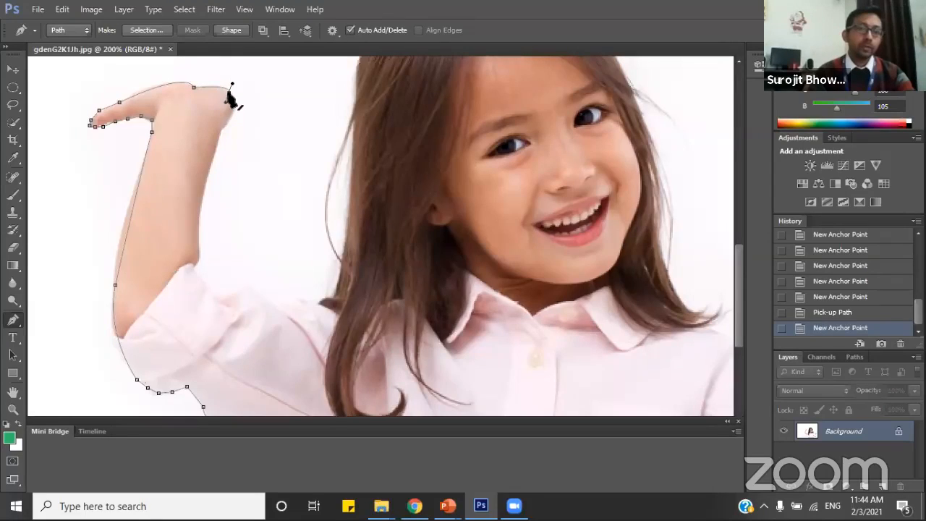
{"action": "left_click", "coordinate": [228, 93]}
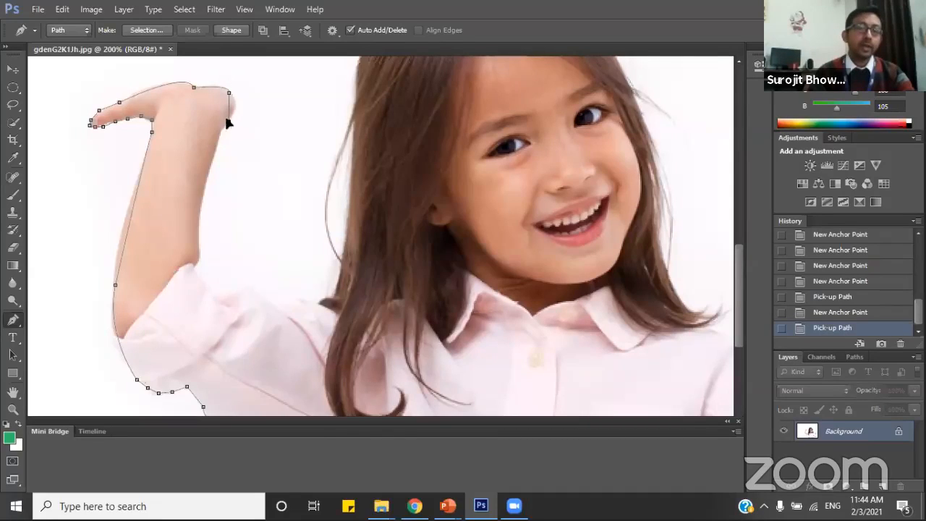
{"action": "left_click_drag", "start_coordinate": [207, 126], "coordinate": [220, 135]}
{"action": "left_click", "coordinate": [228, 123]}
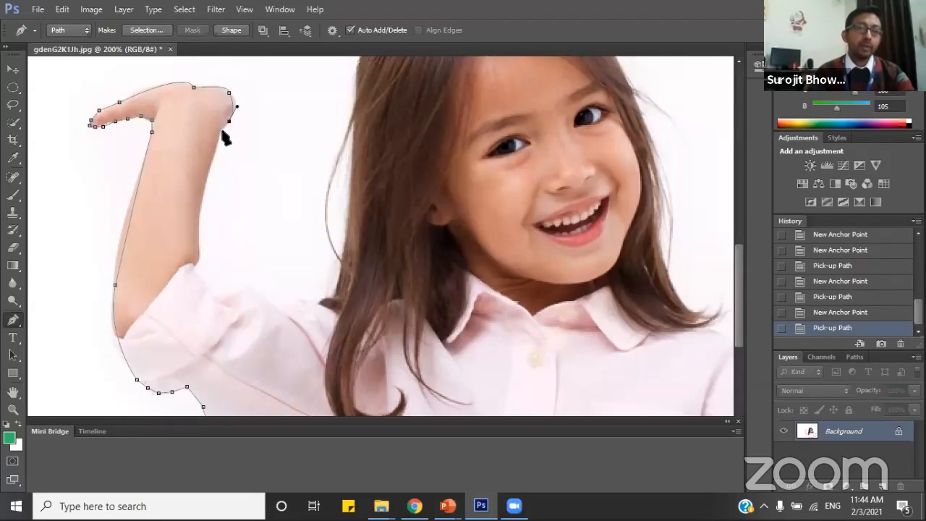
Trace the inner edge of the forearm from the wrist down to the sleeve cuff, removing the last anchor's outgoing handle.
{"action": "left_click", "coordinate": [222, 129]}
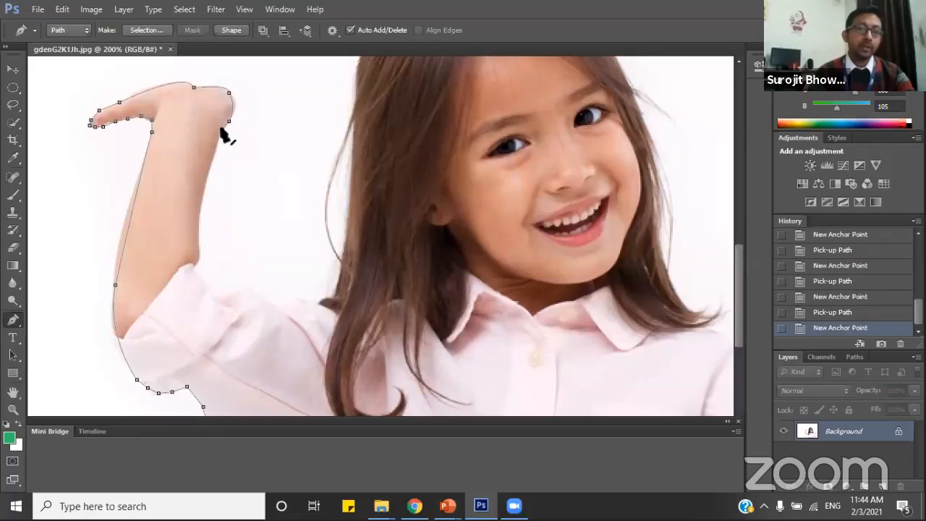
{"action": "left_click", "coordinate": [203, 196]}
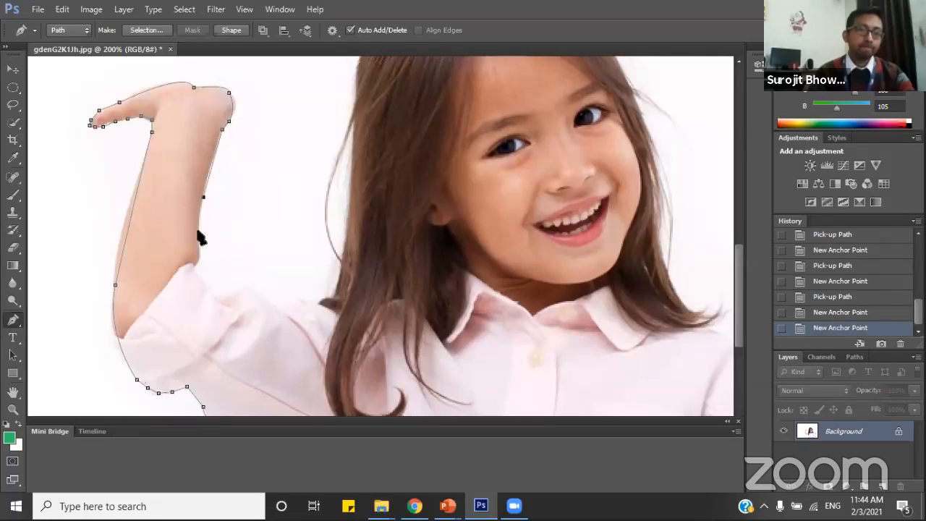
{"action": "left_click", "coordinate": [198, 222]}
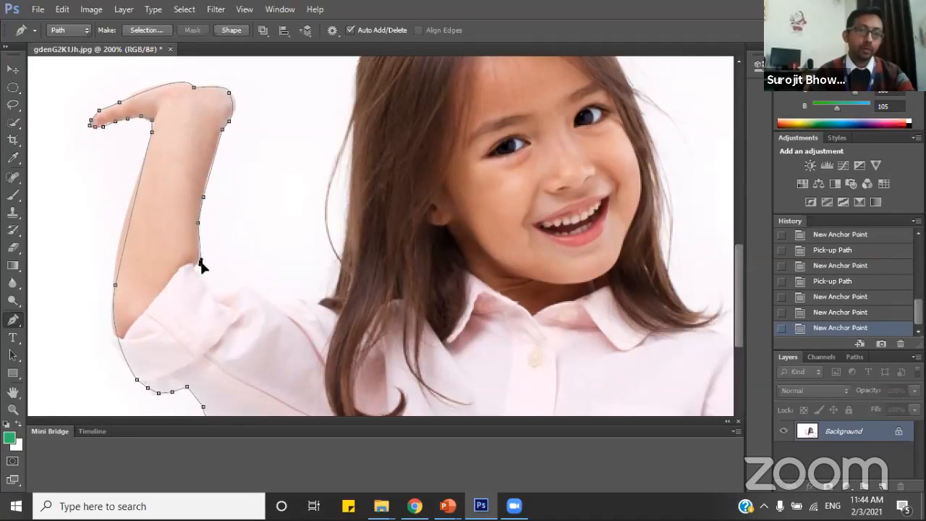
{"action": "left_click", "coordinate": [200, 263]}
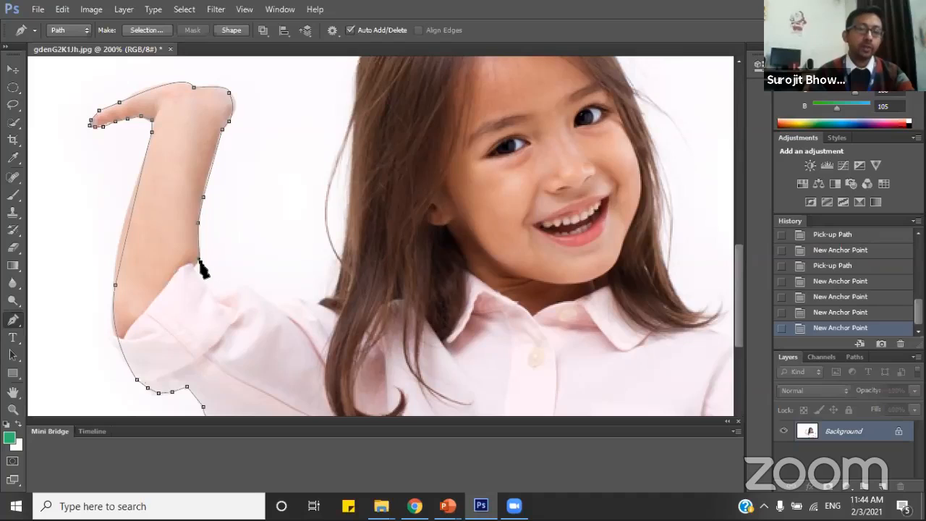
{"action": "left_click", "coordinate": [201, 263]}
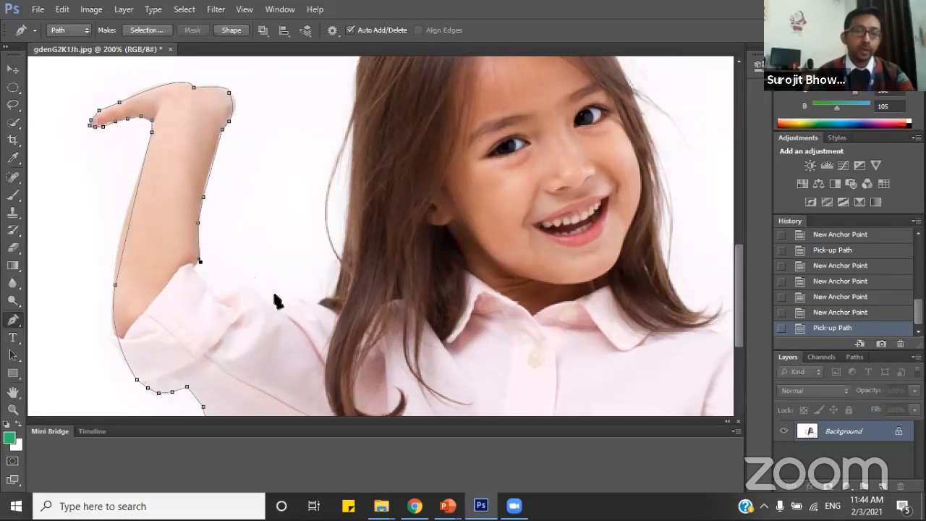
Follow the upper edge of the shirt sleeve from the cuff to the hair at the shoulder with short straight segments.
{"action": "left_click", "coordinate": [217, 287]}
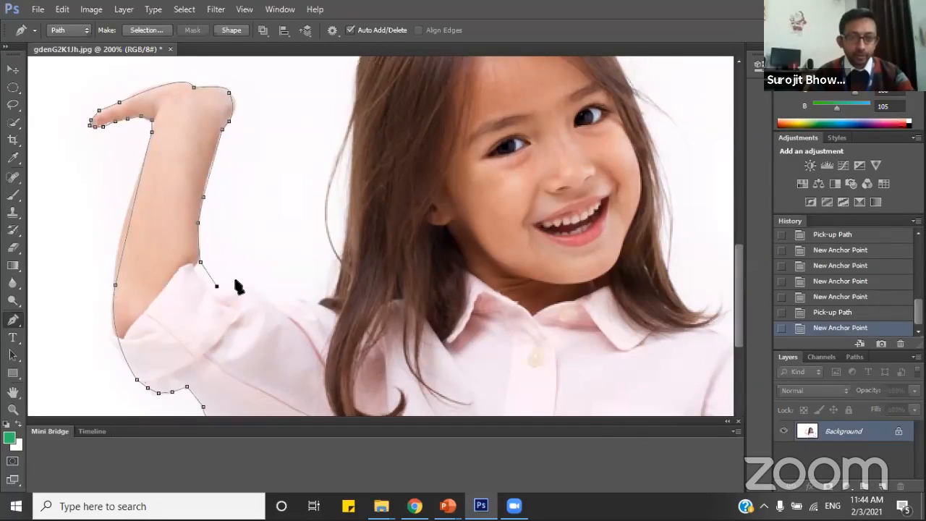
{"action": "left_click", "coordinate": [236, 280]}
{"action": "left_click", "coordinate": [250, 289]}
{"action": "left_click", "coordinate": [261, 295]}
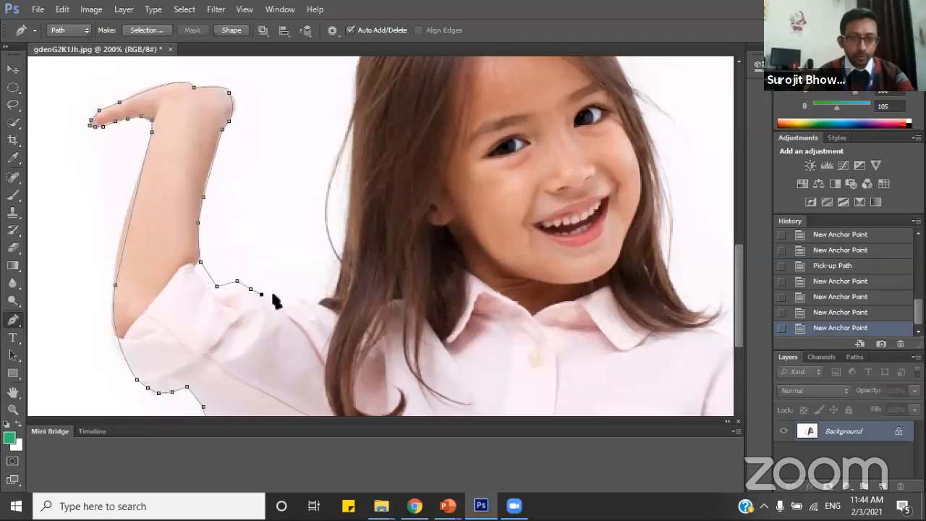
{"action": "left_click", "coordinate": [277, 296]}
{"action": "left_click", "coordinate": [295, 298]}
{"action": "left_click", "coordinate": [305, 304]}
{"action": "left_click", "coordinate": [316, 303]}
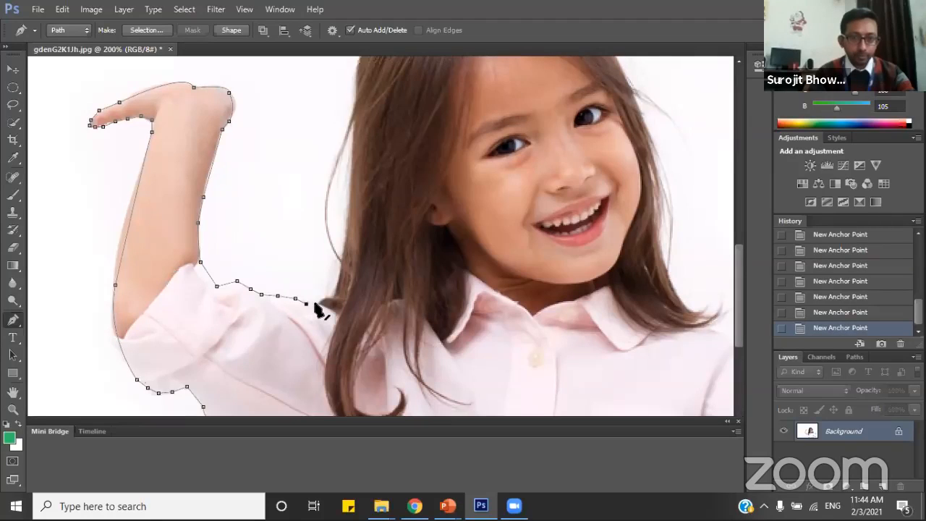
{"action": "left_click", "coordinate": [320, 301]}
{"action": "left_click", "coordinate": [331, 297]}
Curve the path up the hair's outer edge from the shoulder to the upper head, removing each new anchor's outgoing handle.
{"action": "left_click", "coordinate": [354, 129]}
{"action": "mouse_move", "coordinate": [346, 125]}
{"action": "left_mouse_down"}
{"action": "mouse_move", "coordinate": [338, 106]}
{"action": "mouse_move", "coordinate": [345, 110]}
{"action": "left_mouse_up"}
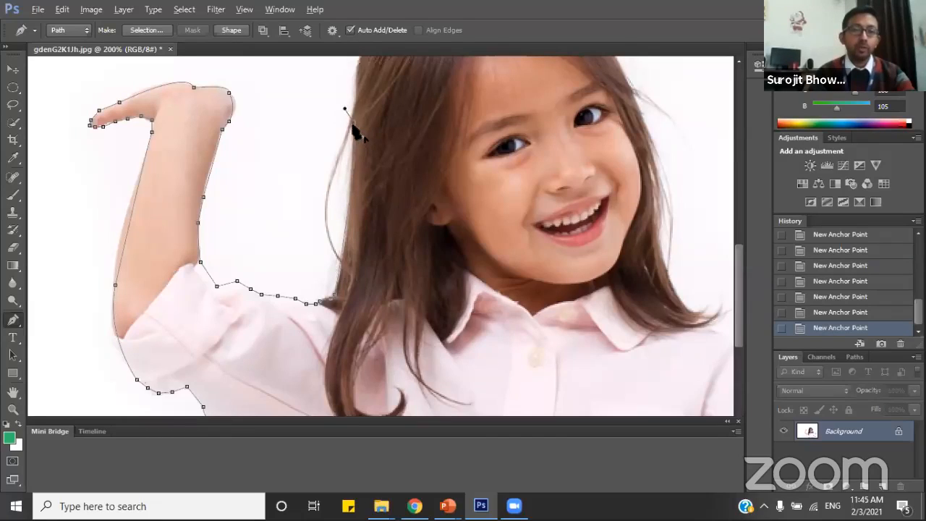
{"action": "left_click", "coordinate": [354, 132]}
{"action": "scroll", "coordinate": [374, 255], "scroll_direction": "up", "scroll_amount": 3}
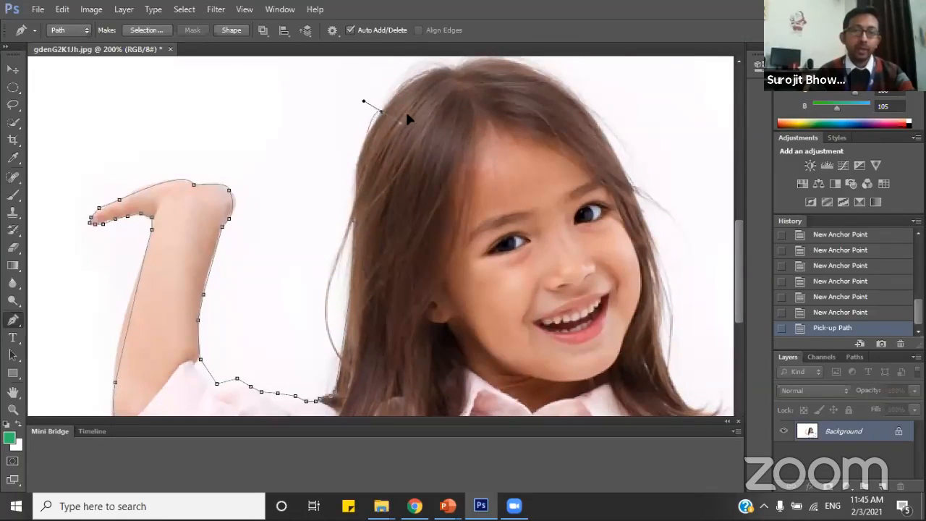
{"action": "left_click_drag", "start_coordinate": [407, 118], "coordinate": [407, 88]}
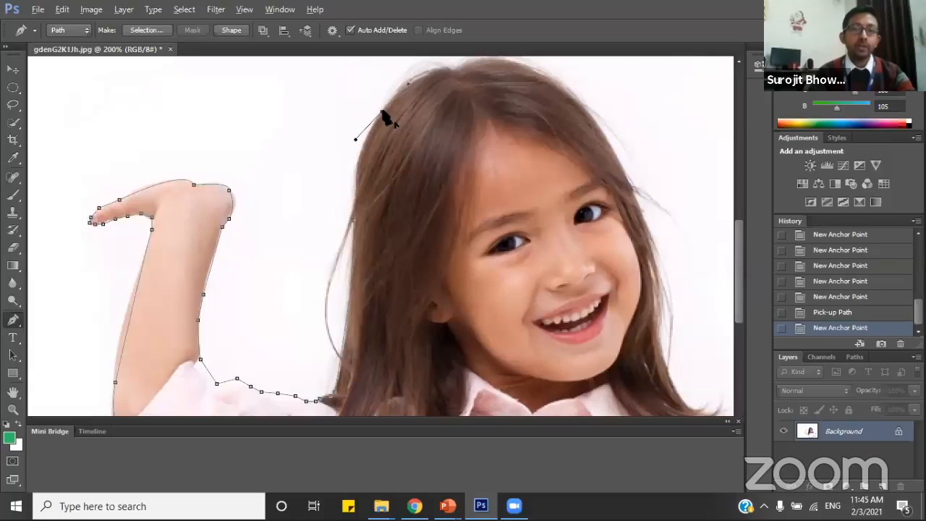
{"action": "left_click", "coordinate": [383, 114]}
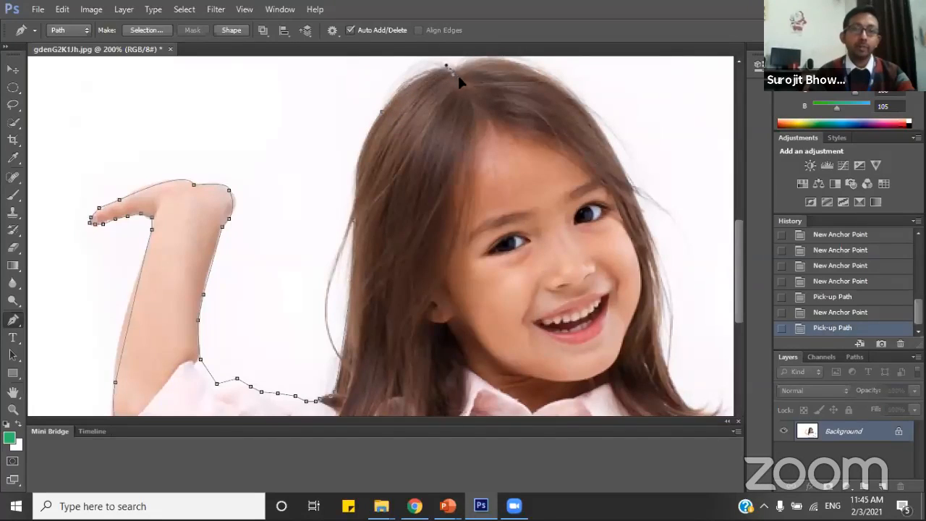
Curve the path over the crown of the head in two segments, removing each new anchor's outgoing handle.
{"action": "left_click_drag", "start_coordinate": [458, 78], "coordinate": [470, 84]}
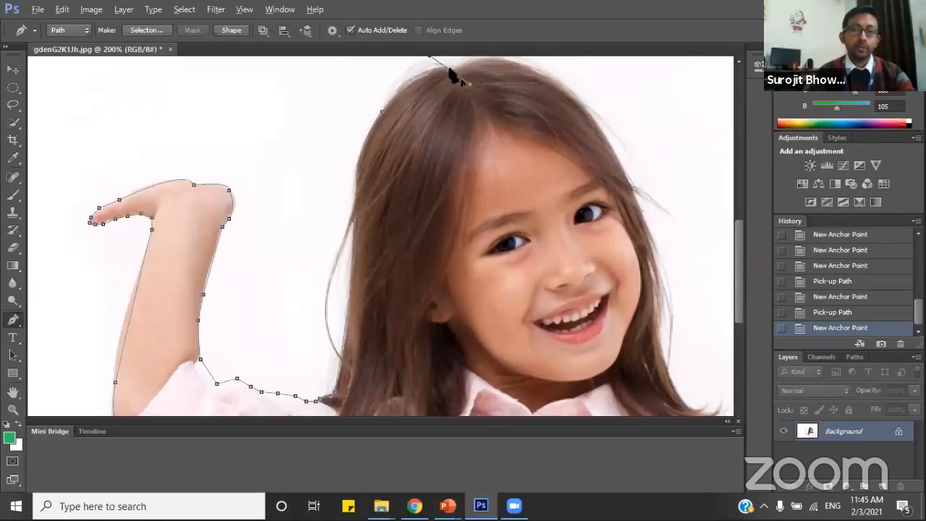
{"action": "left_click", "coordinate": [450, 69], "text": "alt"}
{"action": "scroll", "coordinate": [464, 195], "scroll_direction": "up", "scroll_amount": 3}
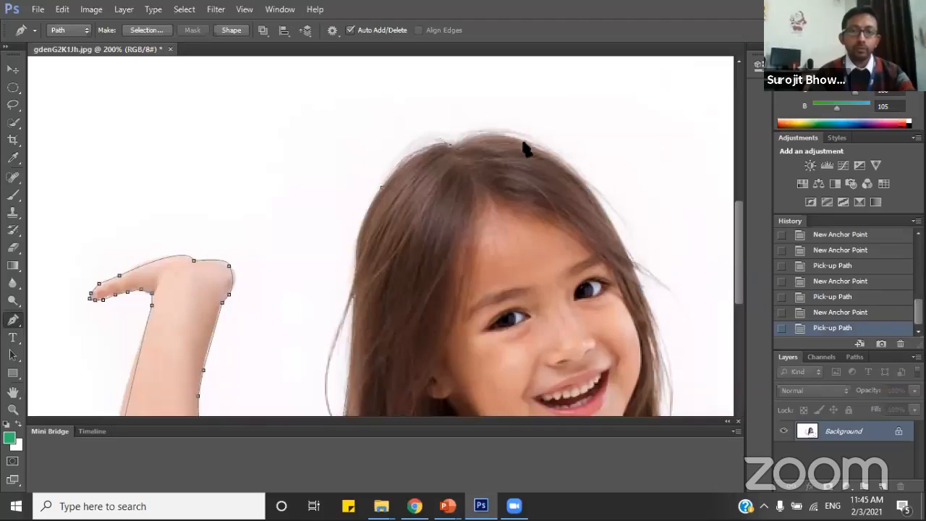
{"action": "left_click_drag", "start_coordinate": [524, 143], "coordinate": [539, 156]}
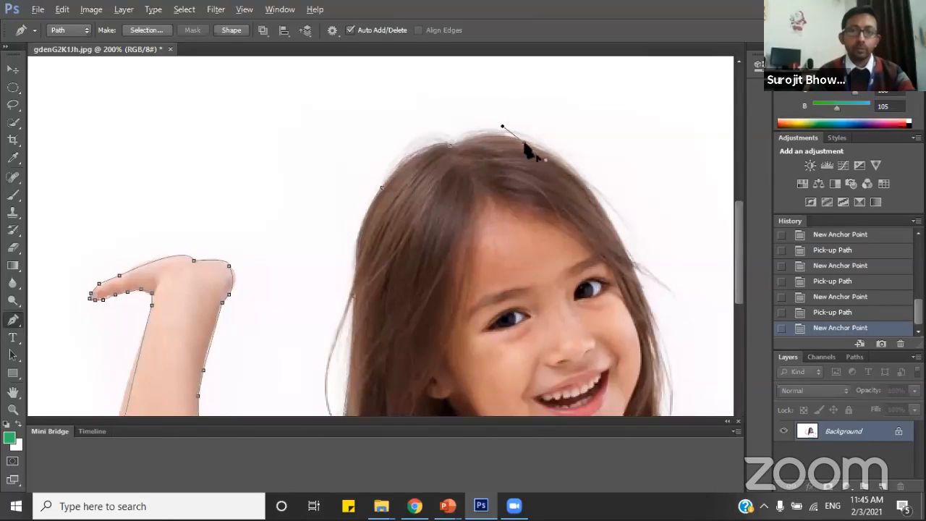
{"action": "left_click", "coordinate": [524, 143], "text": "alt"}
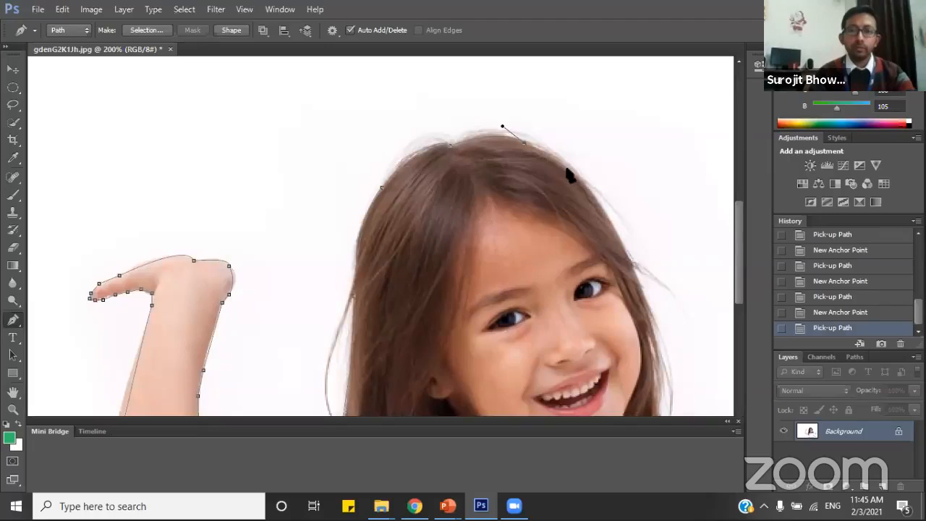
Continue the path down the far side of the head to eye level with one short curve and straight segments.
{"action": "left_click_drag", "start_coordinate": [569, 168], "coordinate": [568, 176]}
{"action": "left_click", "coordinate": [571, 169], "text": "alt"}
{"action": "left_click", "coordinate": [595, 197]}
{"action": "left_click", "coordinate": [613, 227]}
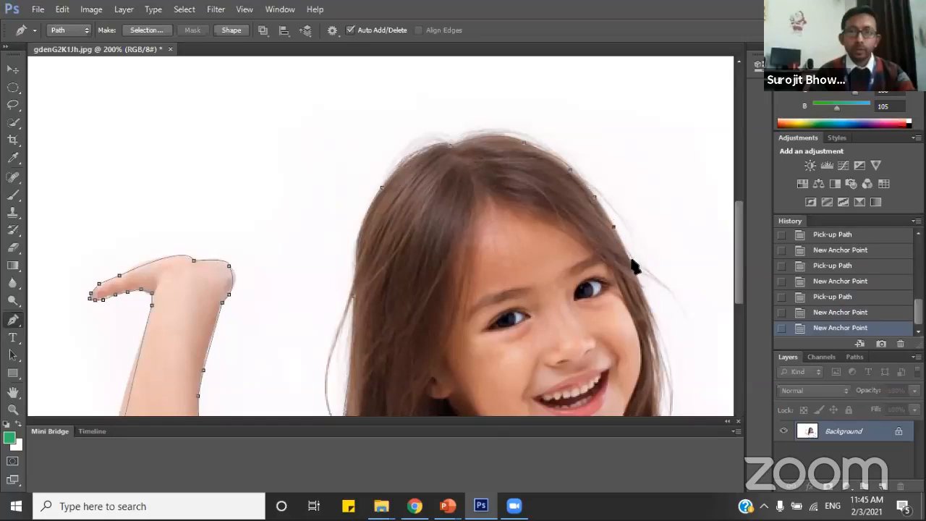
{"action": "left_click", "coordinate": [634, 266]}
{"action": "left_click", "coordinate": [650, 306]}
Trace the hair's outer edge from beside the cheek down to the shoulder with short straight segments.
{"action": "scroll", "coordinate": [658, 304], "scroll_direction": "down", "scroll_amount": 4}
{"action": "left_click", "coordinate": [660, 255]}
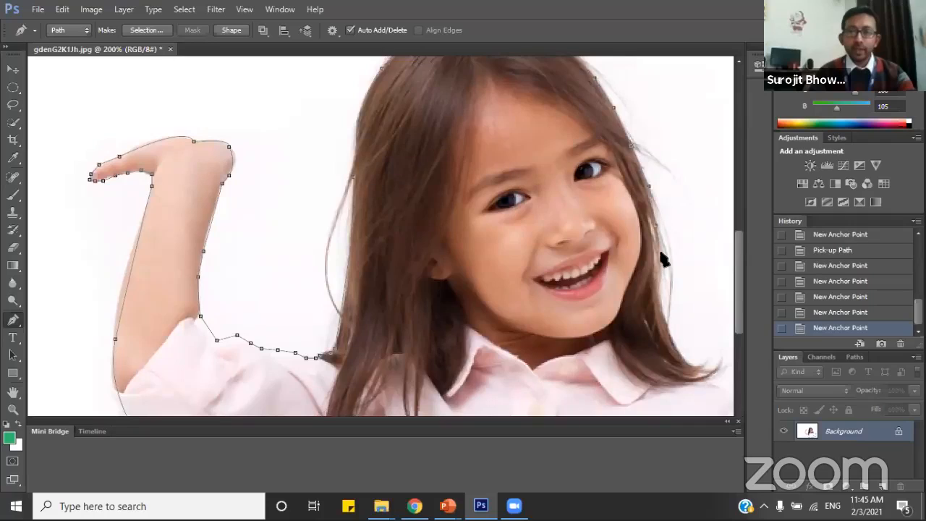
{"action": "left_click", "coordinate": [660, 261]}
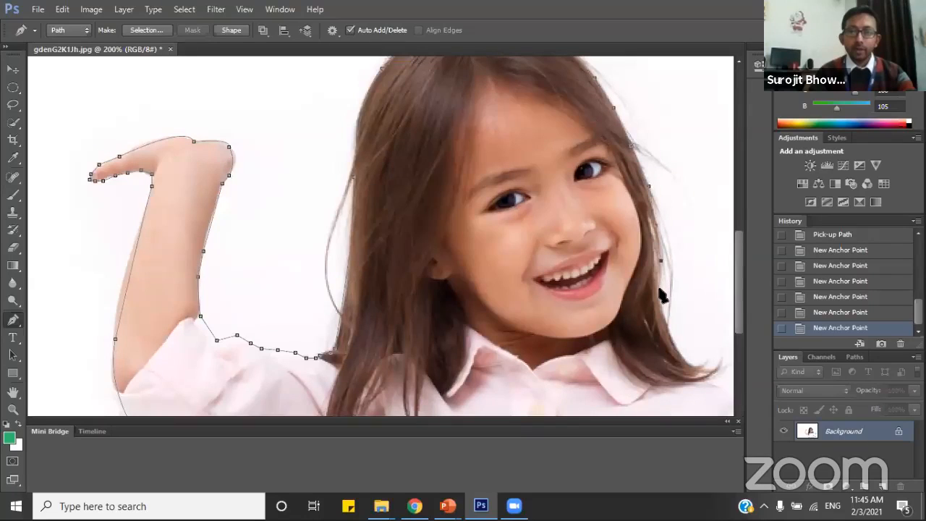
{"action": "left_click", "coordinate": [659, 288]}
{"action": "left_click", "coordinate": [664, 310]}
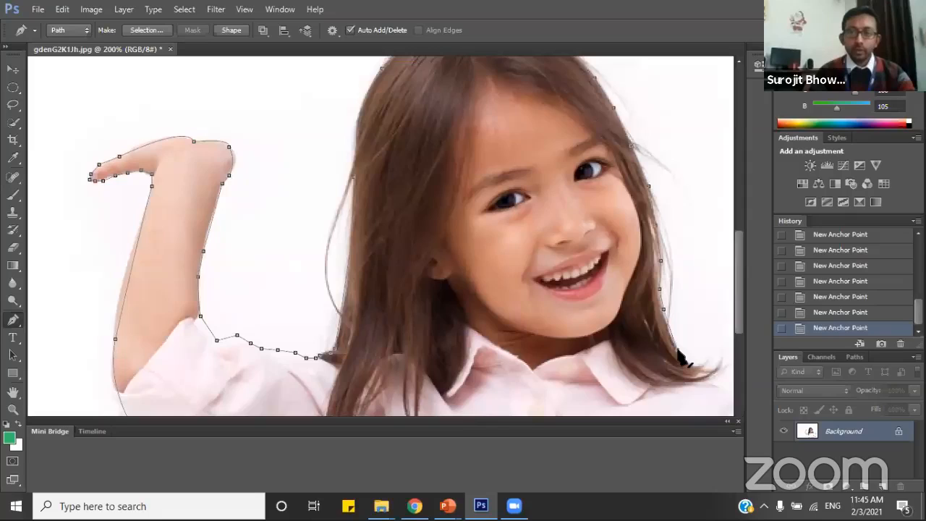
{"action": "left_click", "coordinate": [677, 350]}
{"action": "left_click", "coordinate": [694, 366]}
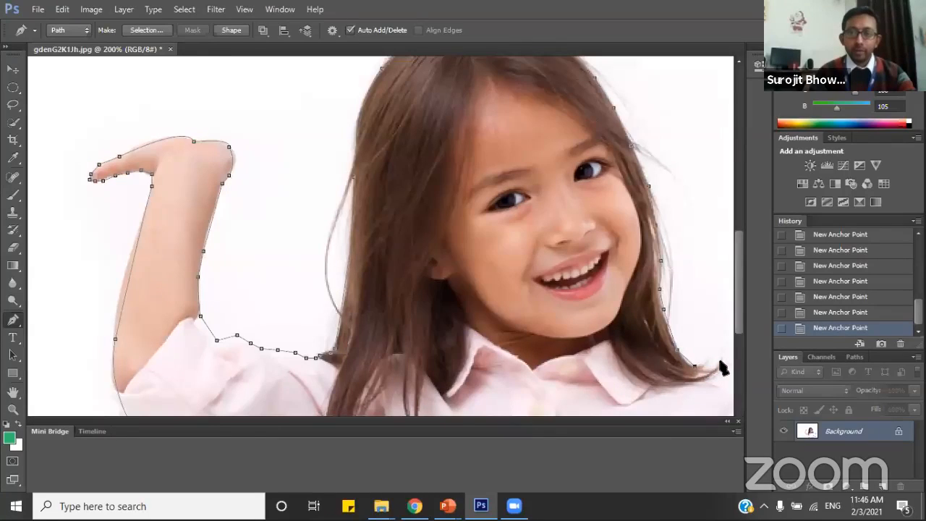
Curve the path out to the flicked hair tip, remove its outgoing handle, and bring the path back along the shoulder top.
{"action": "mouse_move", "coordinate": [722, 362]}
{"action": "left_mouse_down"}
{"action": "mouse_move", "coordinate": [715, 349]}
{"action": "mouse_move", "coordinate": [727, 346]}
{"action": "left_mouse_up"}
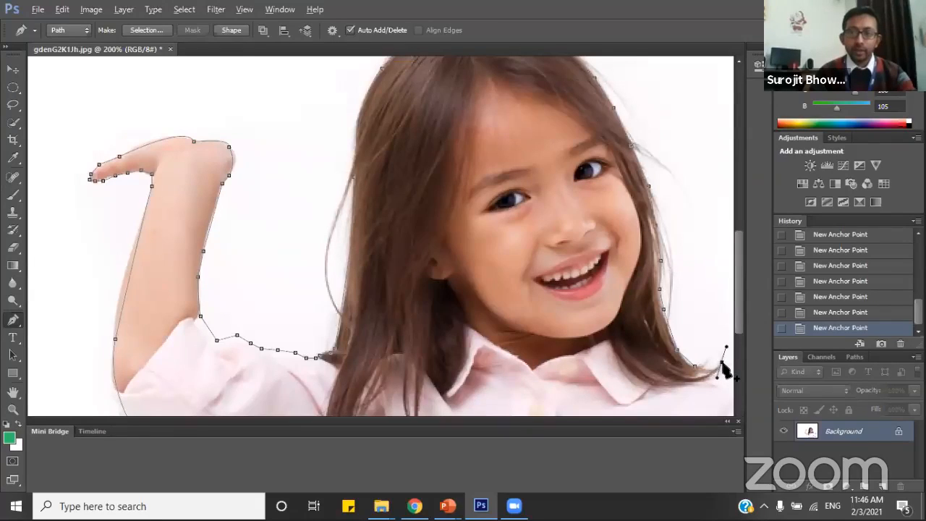
{"action": "left_click", "coordinate": [722, 362]}
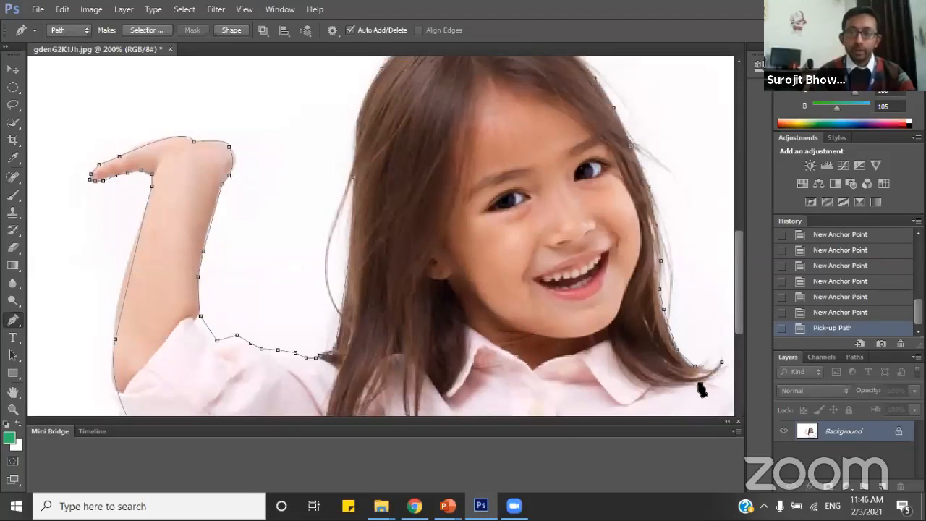
{"action": "left_click", "coordinate": [703, 384]}
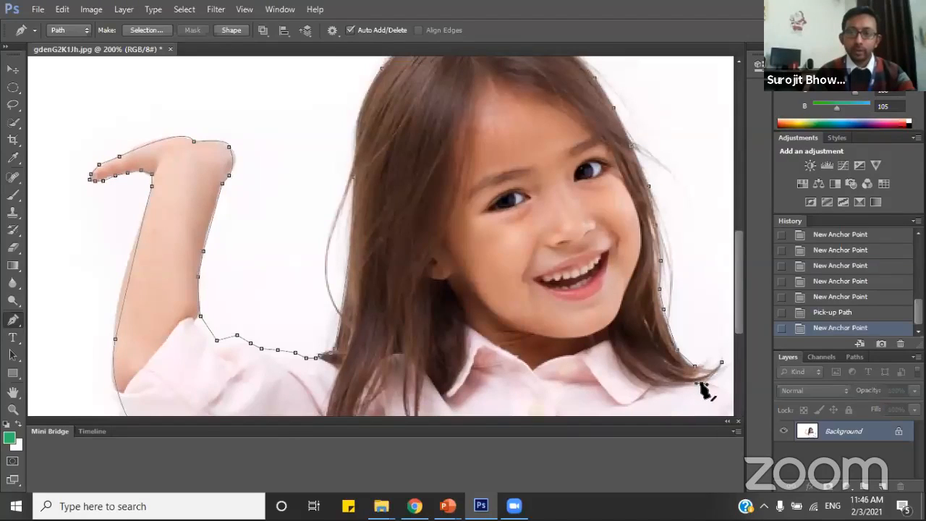
{"action": "left_click", "coordinate": [703, 385]}
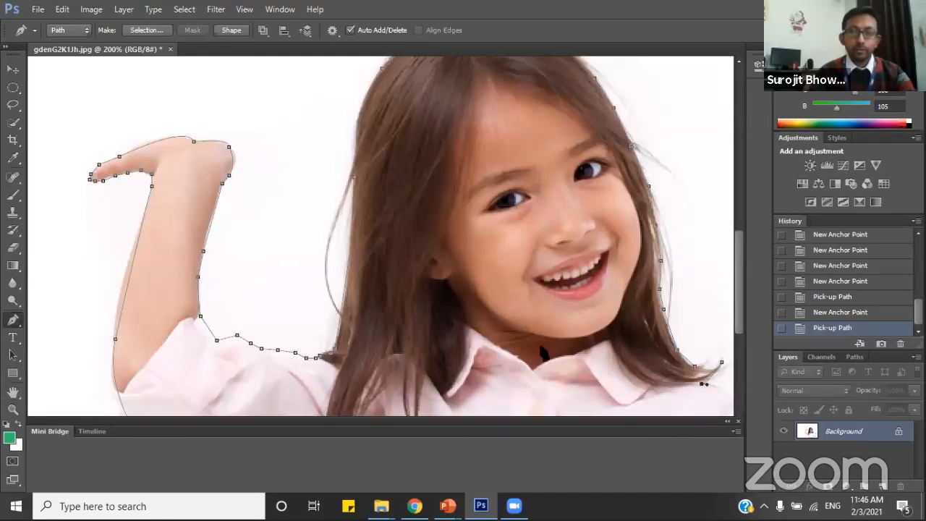
{"action": "scroll", "coordinate": [530, 348], "scroll_direction": "down", "scroll_amount": 1}
{"action": "scroll", "coordinate": [531, 347], "scroll_direction": "down", "scroll_amount": 3}
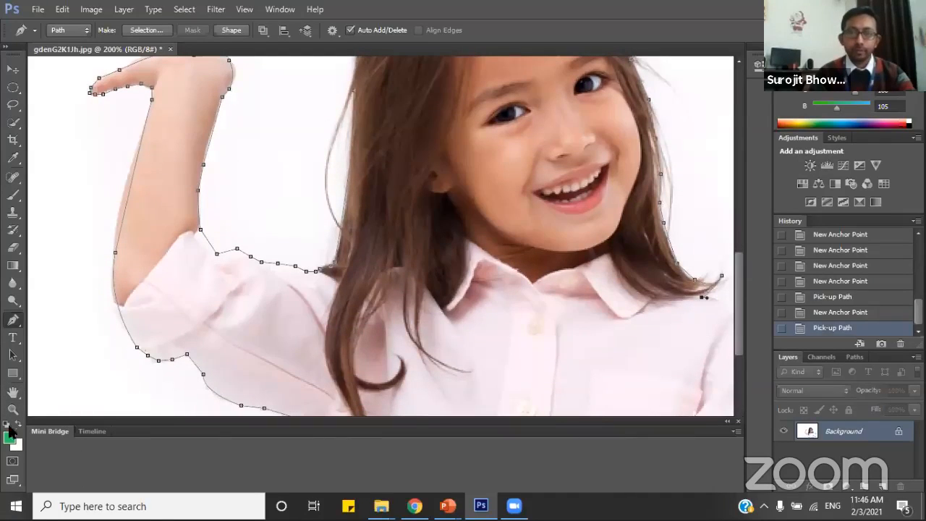
{"action": "left_click", "coordinate": [721, 298]}
{"action": "left_click", "coordinate": [730, 299]}
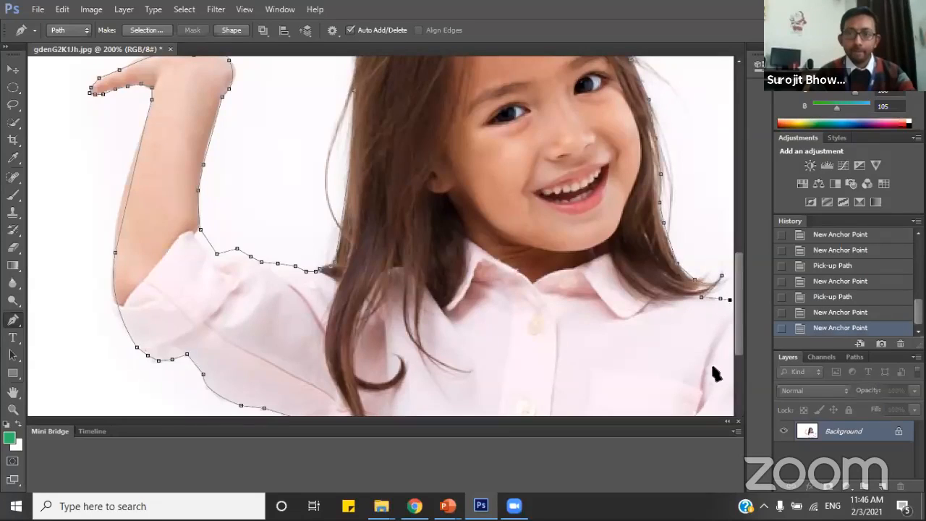
Trace the rounded shoulder and upper sleeve of the girl's other arm with short straight segments.
{"action": "left_click", "coordinate": [13, 391]}
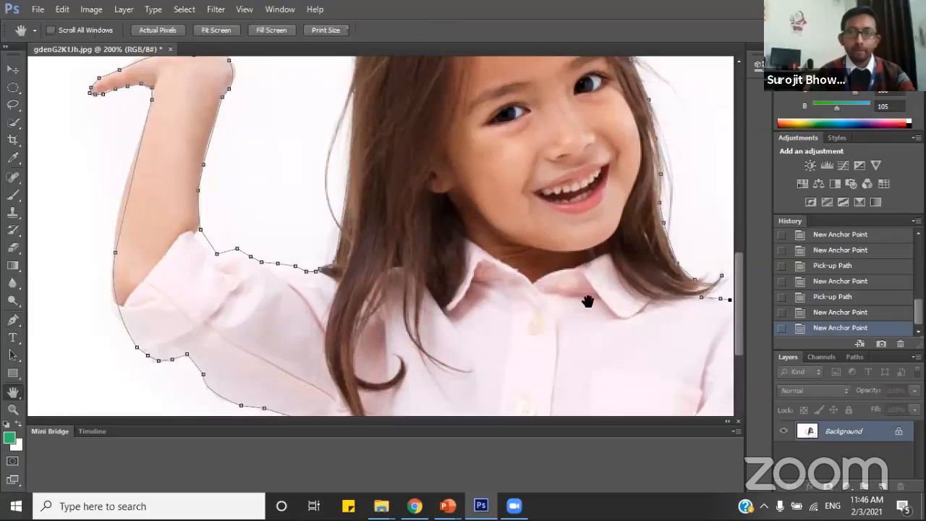
{"action": "left_click_drag", "start_coordinate": [488, 311], "coordinate": [293, 293]}
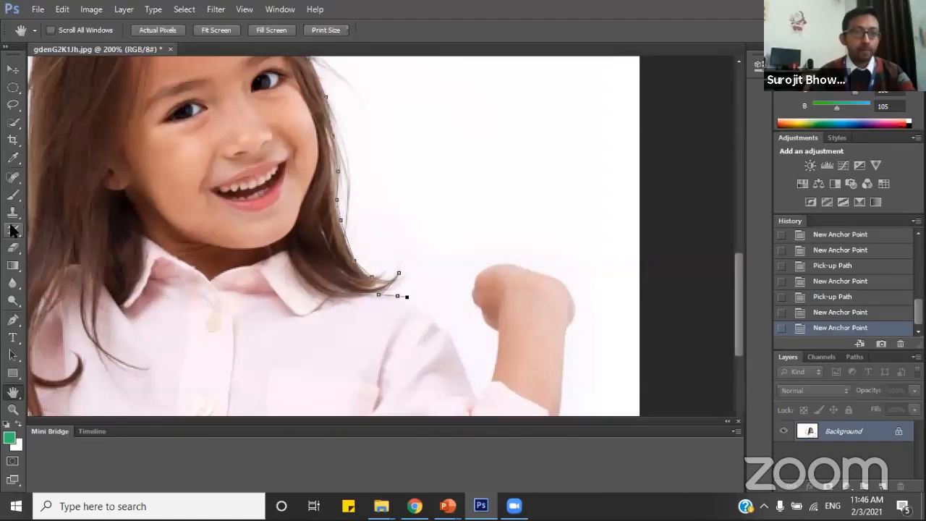
{"action": "left_click", "coordinate": [12, 321]}
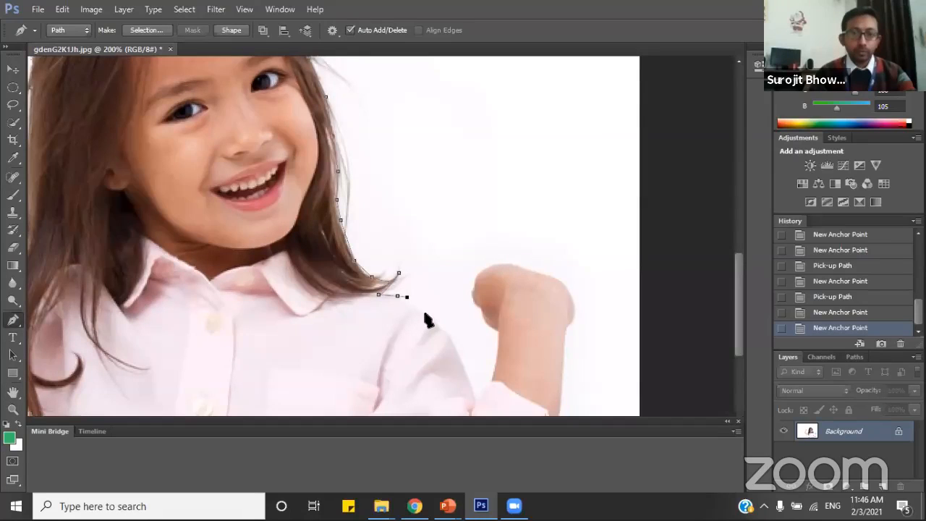
{"action": "left_click", "coordinate": [426, 316]}
{"action": "left_click", "coordinate": [442, 330]}
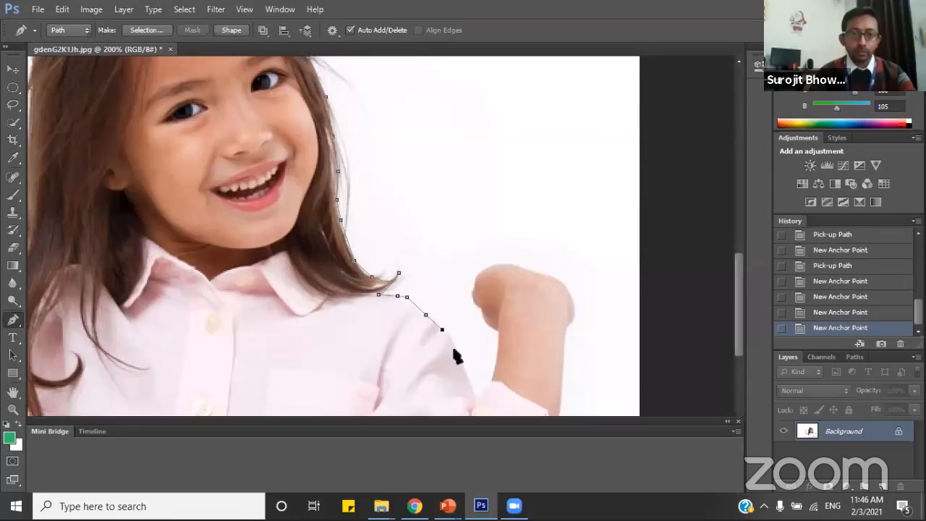
{"action": "left_click", "coordinate": [454, 351]}
{"action": "left_click", "coordinate": [465, 378]}
Take the path around the crook between the upper sleeve and the rolled cuff to the base of the forearm.
{"action": "scroll", "coordinate": [515, 327], "scroll_direction": "down", "scroll_amount": 1}
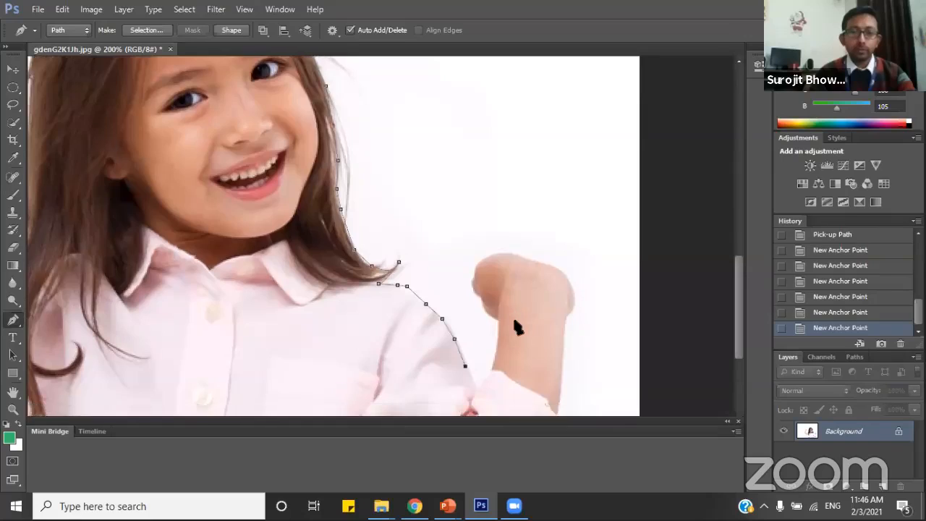
{"action": "scroll", "coordinate": [515, 327], "scroll_direction": "down", "scroll_amount": 3}
{"action": "left_click", "coordinate": [472, 305]}
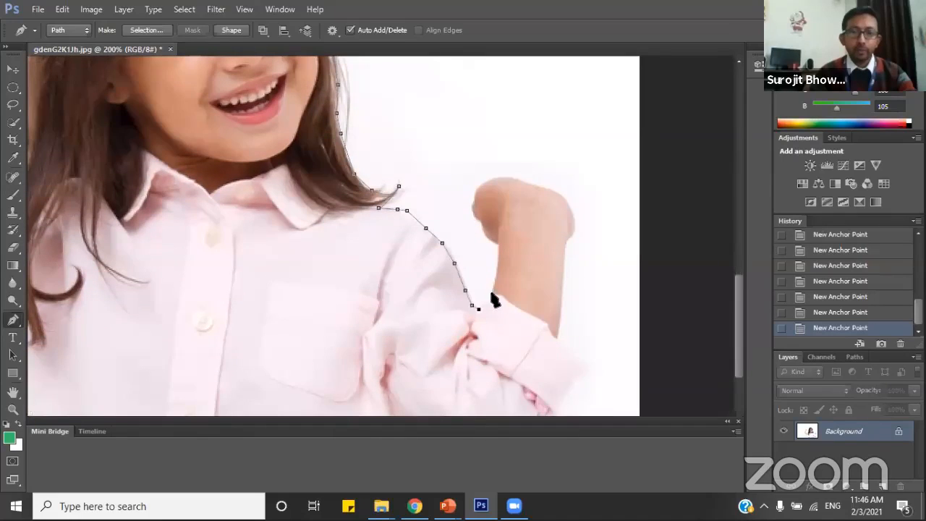
{"action": "left_click", "coordinate": [487, 297]}
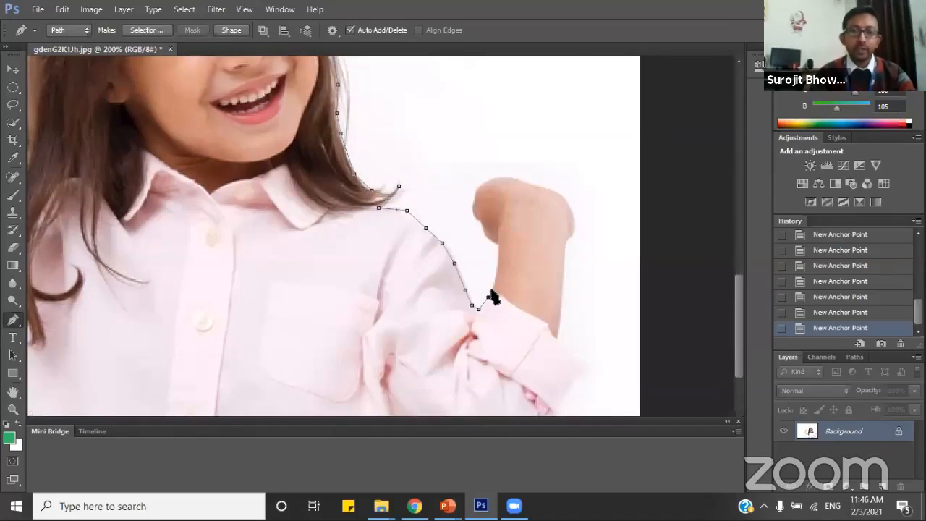
Curve the path up the inner forearm, remove its outgoing handle, and trace the curled hand's inner edge with short straight segments.
{"action": "left_click_drag", "start_coordinate": [493, 248], "coordinate": [507, 252]}
{"action": "left_click", "coordinate": [496, 247]}
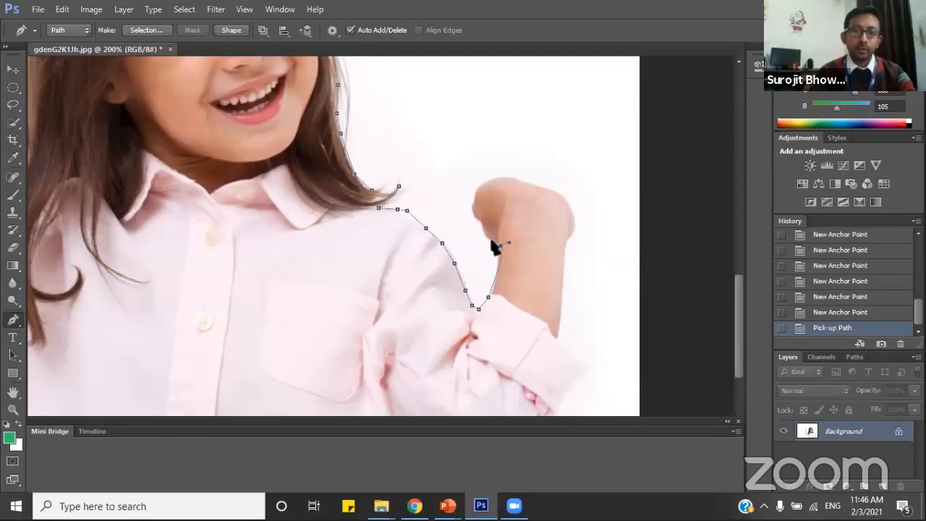
{"action": "left_click", "coordinate": [493, 241]}
{"action": "left_click", "coordinate": [485, 236]}
{"action": "left_click", "coordinate": [482, 229]}
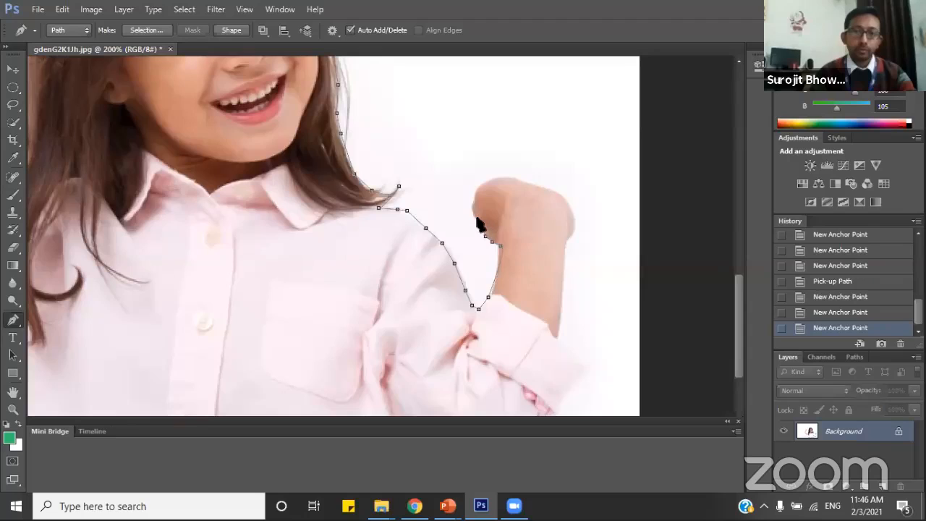
{"action": "left_click", "coordinate": [478, 216]}
{"action": "left_click", "coordinate": [472, 208]}
{"action": "left_click", "coordinate": [473, 201]}
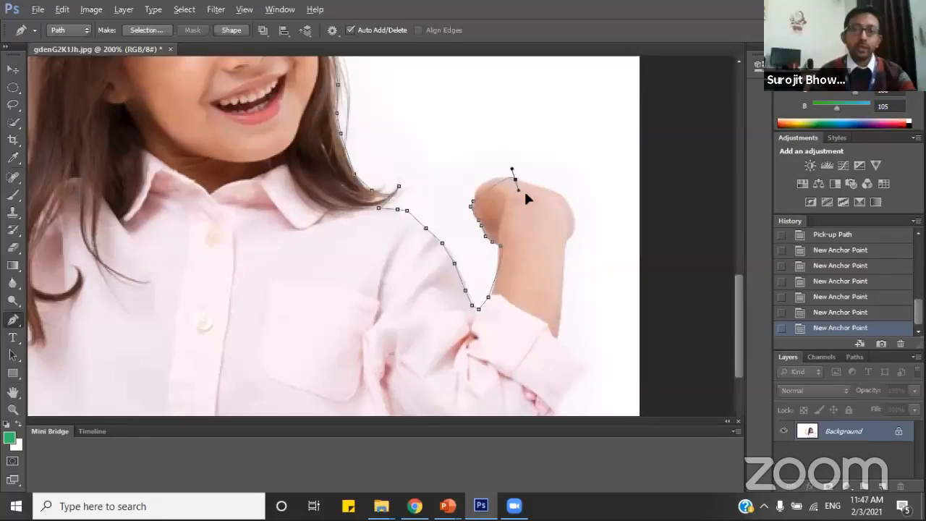
Curve the path over the top and outer side of the curled hand, removing the outgoing handle at each curved anchor.
{"action": "left_click_drag", "start_coordinate": [526, 196], "coordinate": [551, 188]}
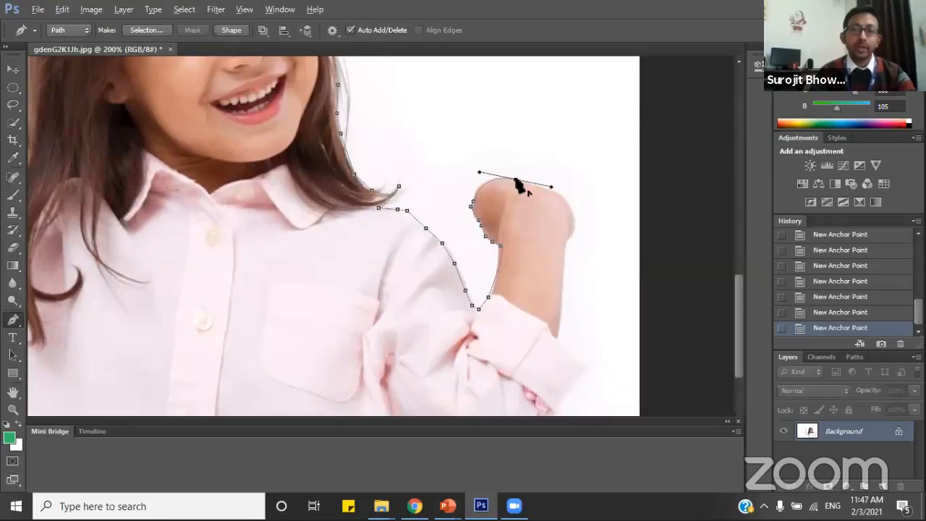
{"action": "left_click", "coordinate": [516, 180]}
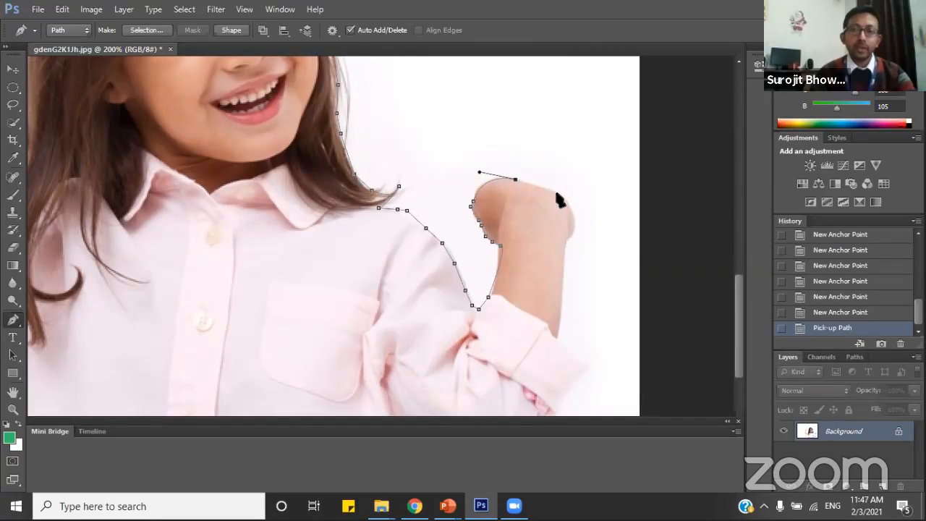
{"action": "left_click", "coordinate": [558, 194]}
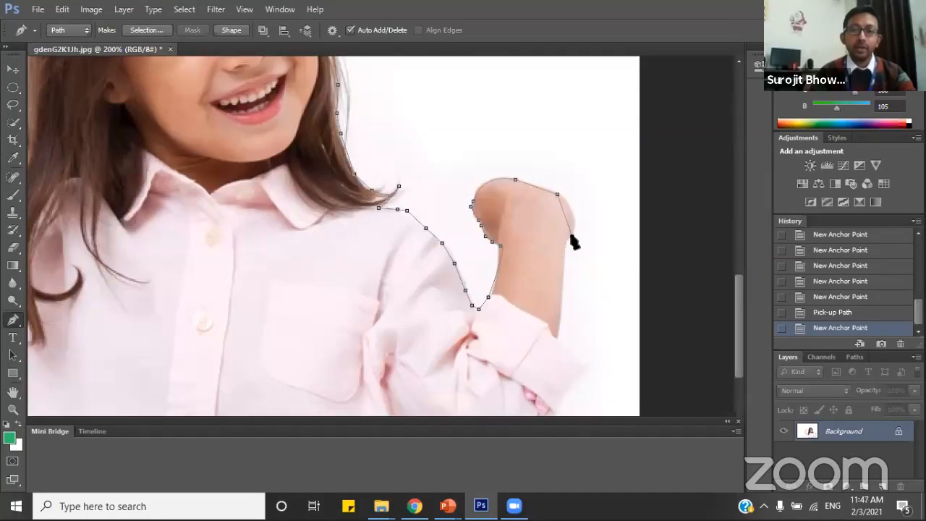
{"action": "left_click_drag", "start_coordinate": [556, 243], "coordinate": [561, 254]}
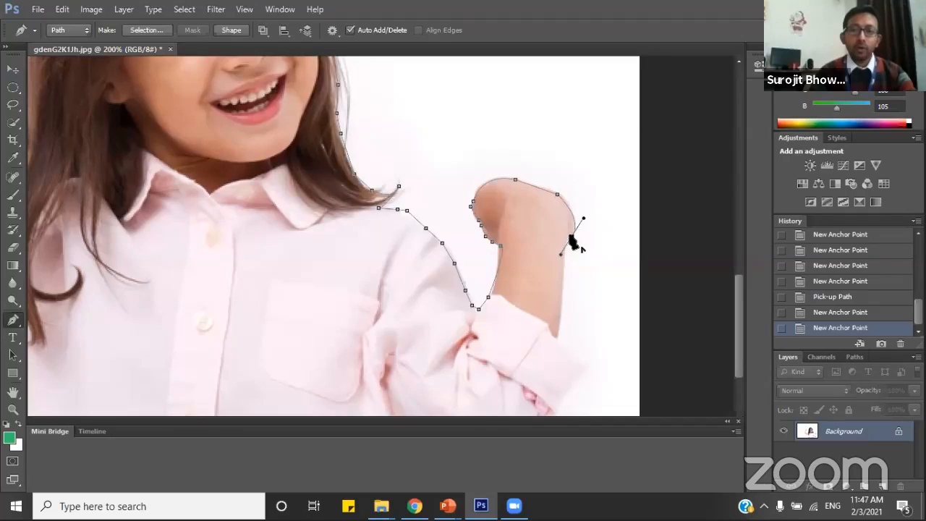
{"action": "left_click", "coordinate": [571, 238]}
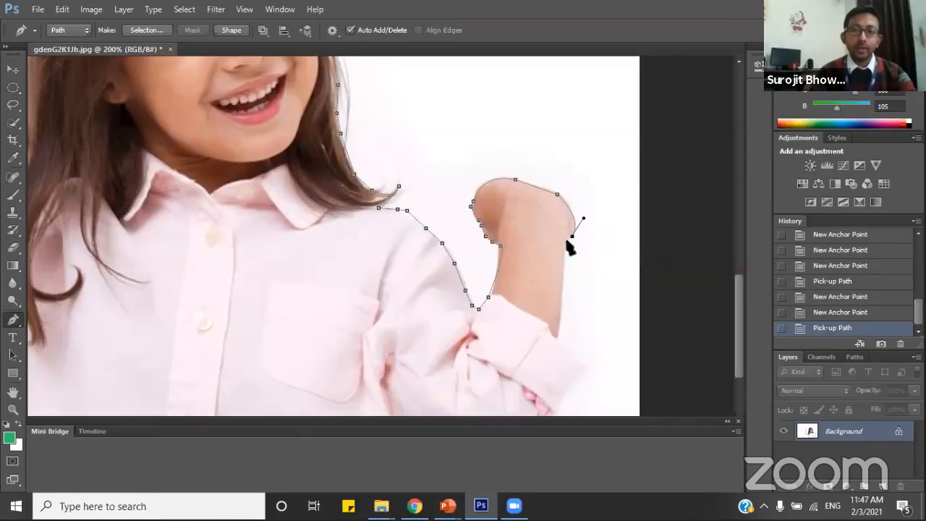
Trace the outer edge of the forearm from the wrist down to the rolled cuff with straight segments.
{"action": "left_click", "coordinate": [568, 244]}
{"action": "left_click", "coordinate": [566, 251]}
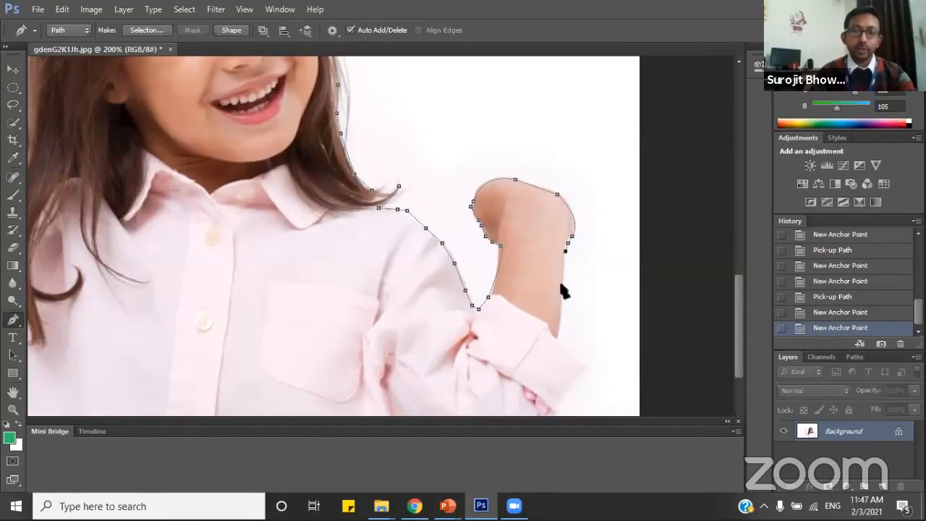
{"action": "left_click", "coordinate": [562, 285]}
{"action": "left_click", "coordinate": [559, 311]}
{"action": "scroll", "coordinate": [561, 311], "scroll_direction": "down", "scroll_amount": 2}
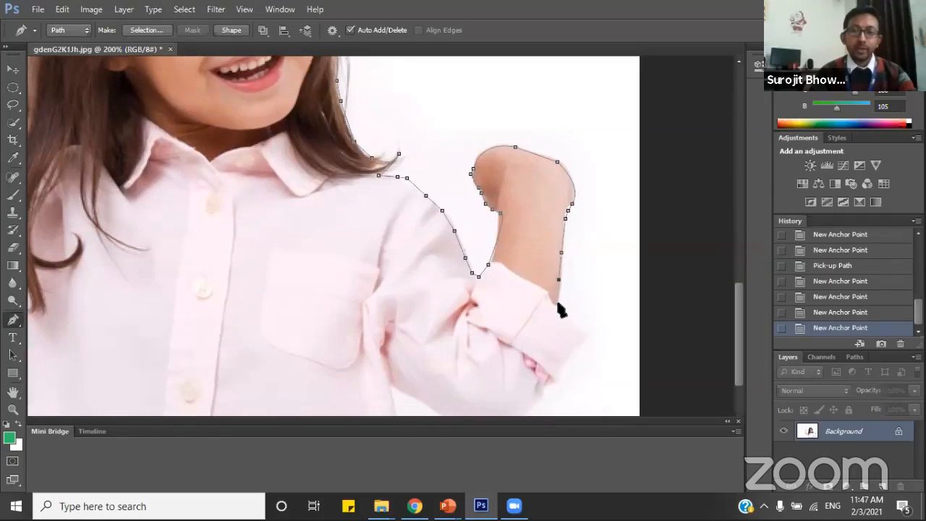
{"action": "left_click", "coordinate": [559, 304]}
Trace the outer edge of the rolled cuff around its corner and down to the pink lining with short straight segments.
{"action": "left_click", "coordinate": [561, 314]}
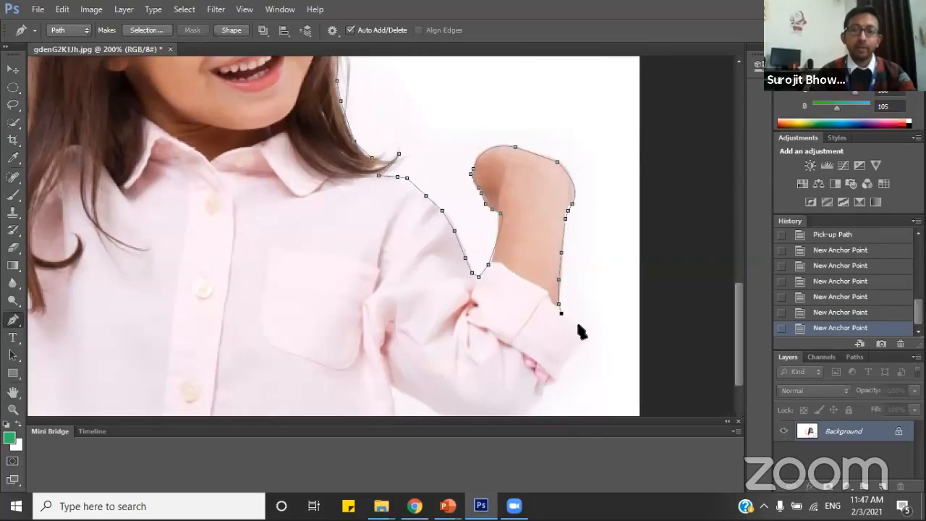
{"action": "left_click", "coordinate": [572, 320]}
{"action": "left_click", "coordinate": [584, 329]}
{"action": "scroll", "coordinate": [586, 337], "scroll_direction": "down", "scroll_amount": 4}
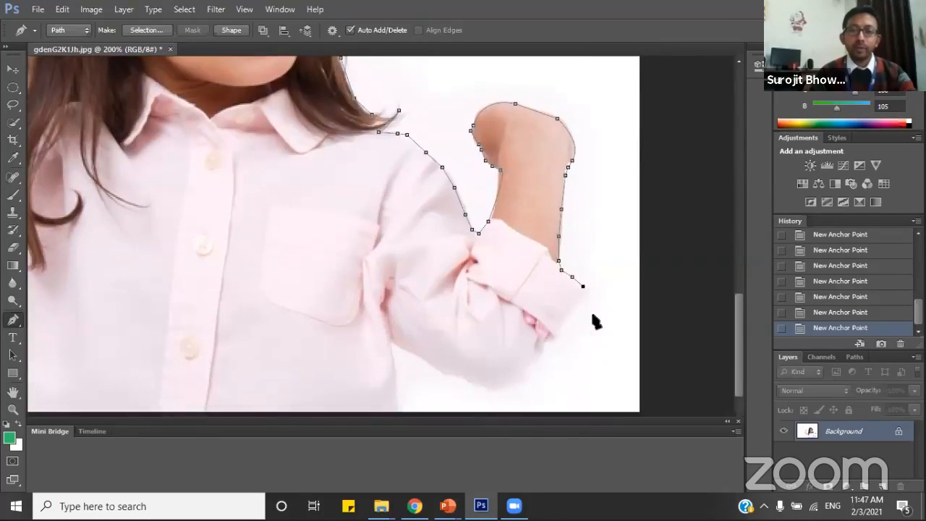
{"action": "left_click", "coordinate": [579, 269]}
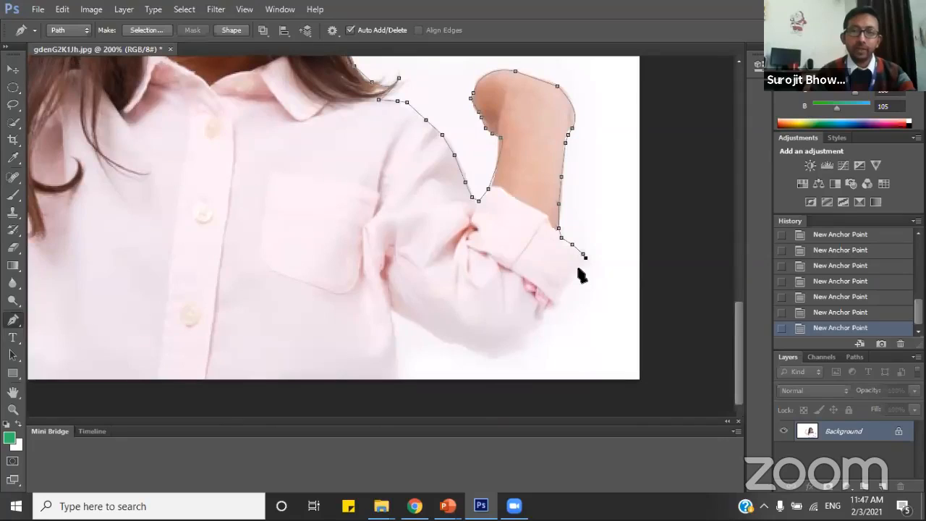
{"action": "left_click", "coordinate": [562, 299]}
{"action": "left_click", "coordinate": [550, 311]}
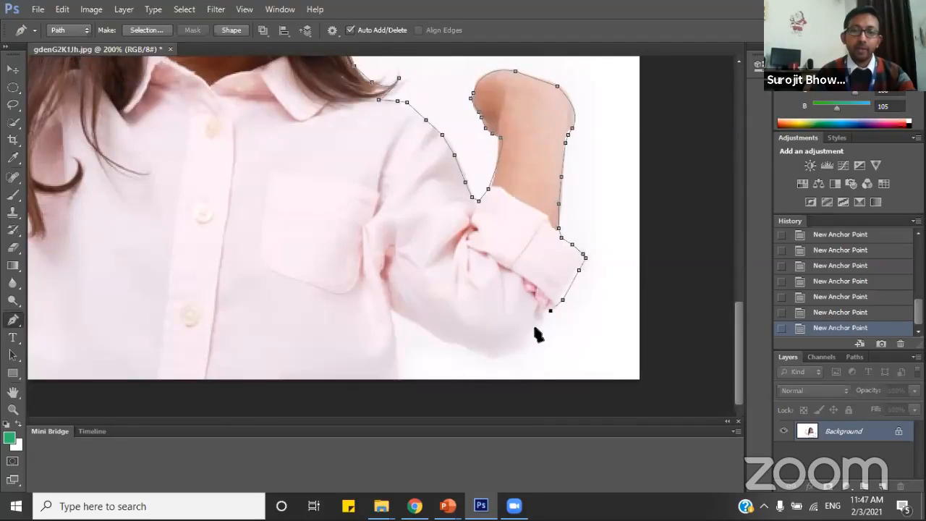
Take the path around the elbow and along the underside of the sleeve to the armpit.
{"action": "left_click", "coordinate": [535, 329]}
{"action": "left_click", "coordinate": [515, 350]}
{"action": "left_click", "coordinate": [488, 359]}
{"action": "left_click", "coordinate": [469, 346]}
{"action": "left_click", "coordinate": [448, 343]}
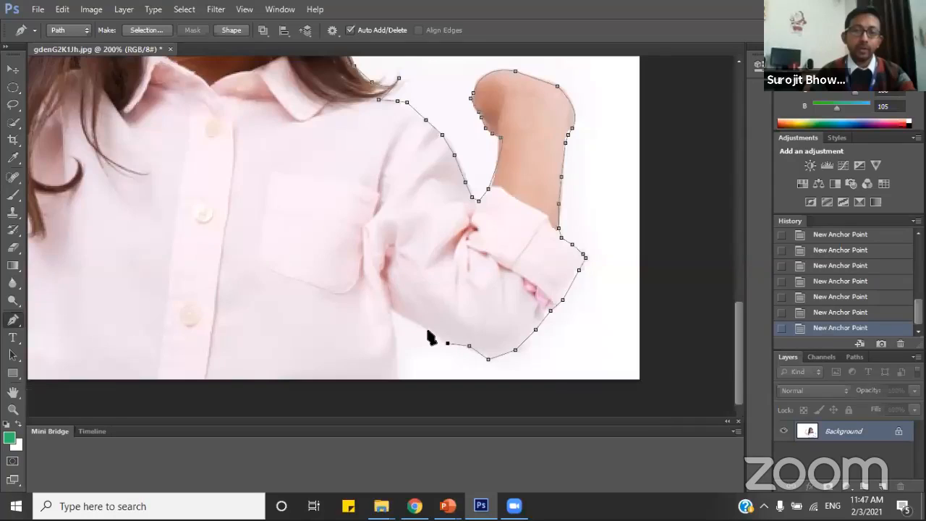
{"action": "left_click", "coordinate": [427, 331]}
{"action": "left_click", "coordinate": [398, 309]}
{"action": "left_click", "coordinate": [393, 309]}
Trace the side of the shirt from the armpit down to the bottom edge of the image.
{"action": "left_click", "coordinate": [395, 318]}
{"action": "left_click", "coordinate": [395, 345]}
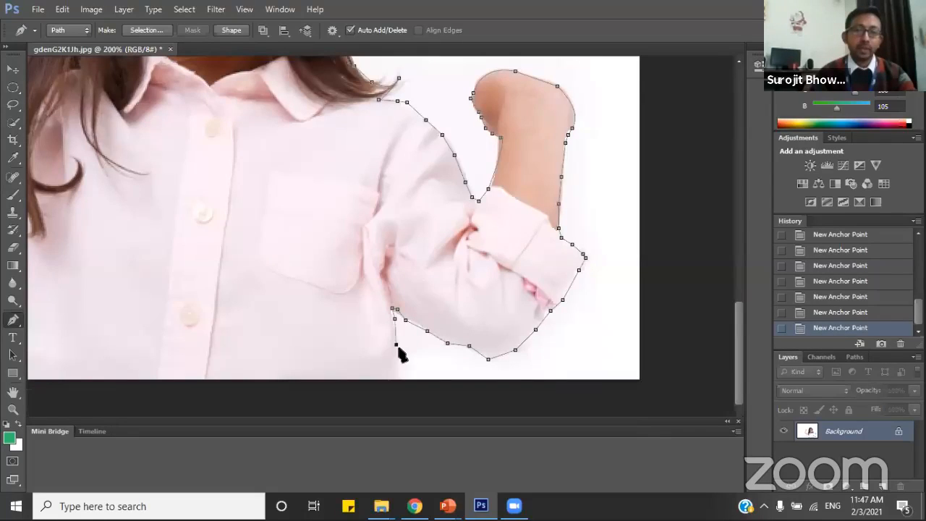
{"action": "scroll", "coordinate": [403, 340], "scroll_direction": "down", "scroll_amount": 2}
{"action": "left_click", "coordinate": [398, 312]}
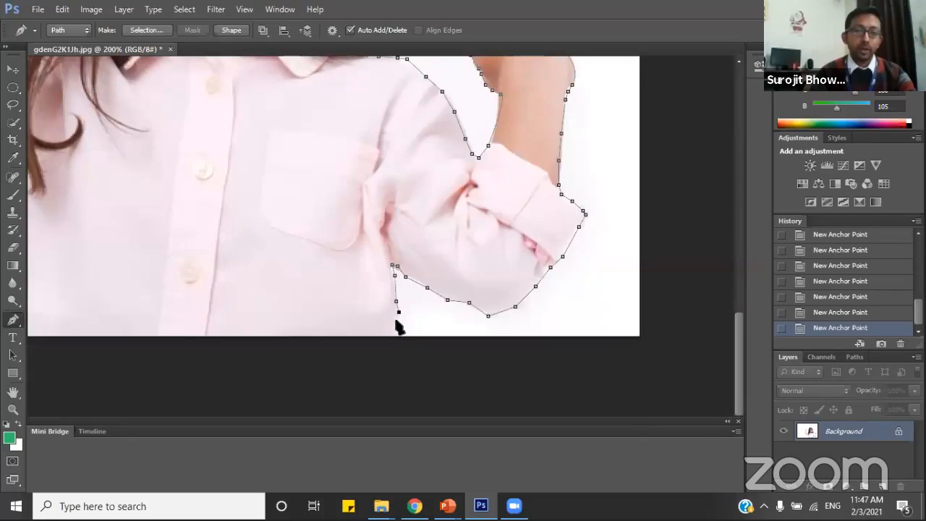
{"action": "left_click", "coordinate": [399, 333]}
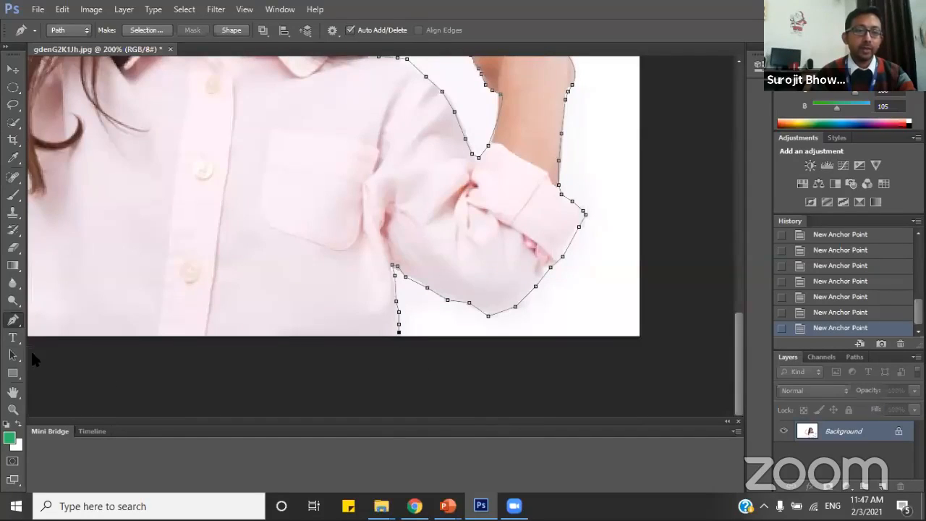
Close the path along the bottom of the shirt at its starting anchor on the opposite side.
{"action": "left_click", "coordinate": [13, 394]}
{"action": "left_click_drag", "start_coordinate": [126, 289], "coordinate": [287, 263]}
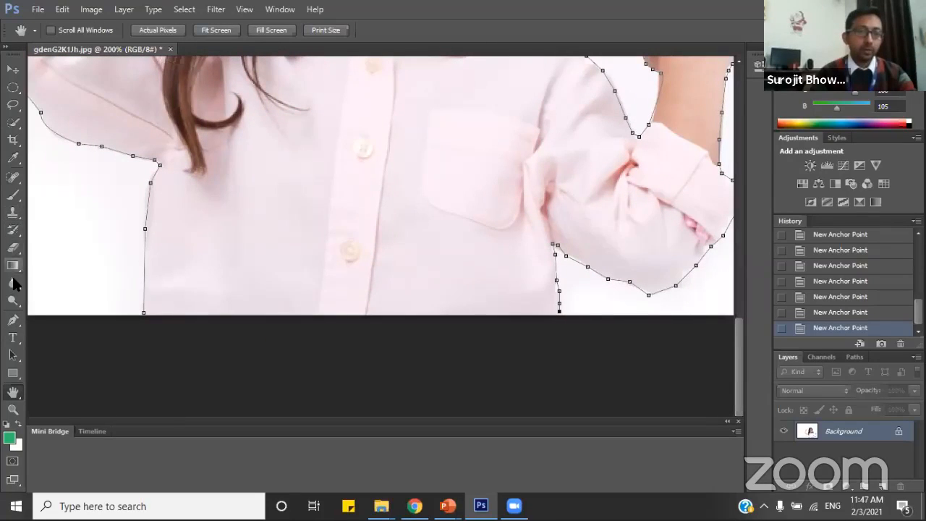
{"action": "left_click", "coordinate": [13, 319]}
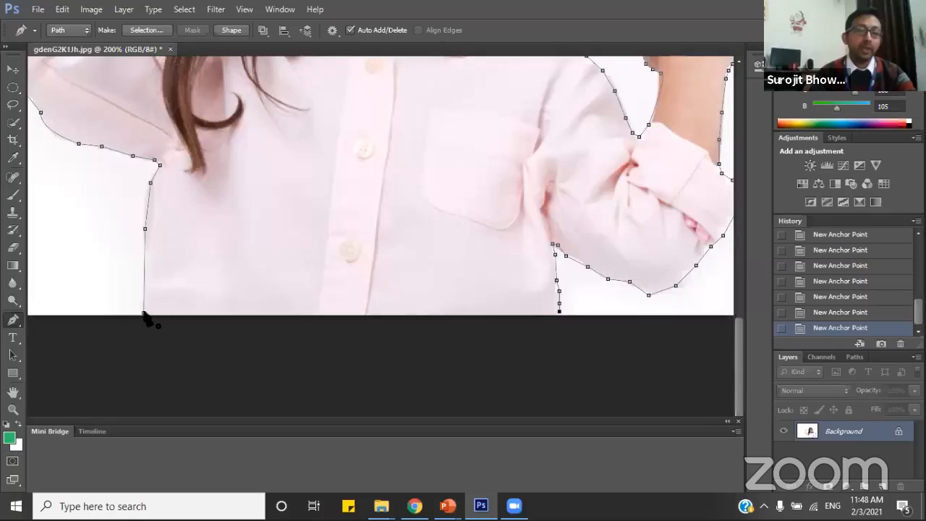
{"action": "left_click", "coordinate": [145, 314]}
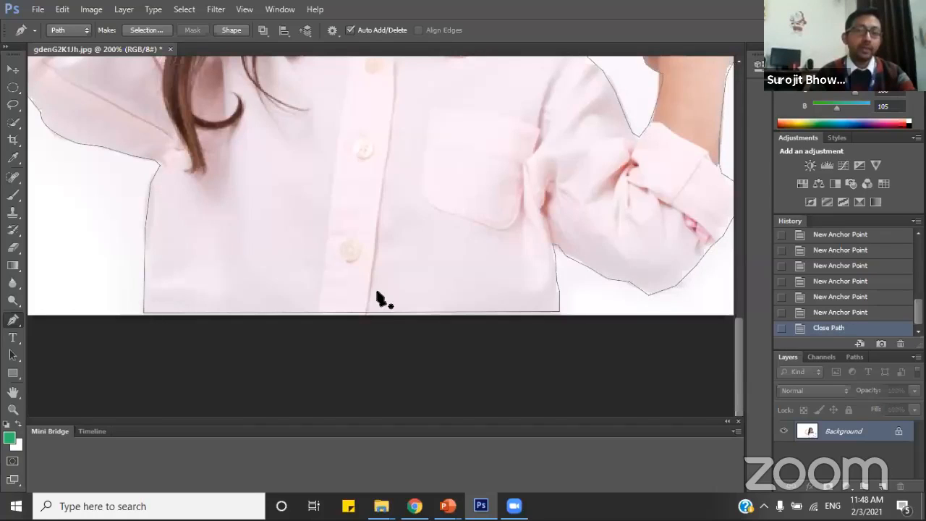
Examine the closed path around the girl's whole figure at reduced magnification.
{"action": "scroll", "coordinate": [376, 296], "scroll_direction": "up", "scroll_amount": 1}
{"action": "scroll", "coordinate": [376, 296], "scroll_direction": "up", "scroll_amount": 6}
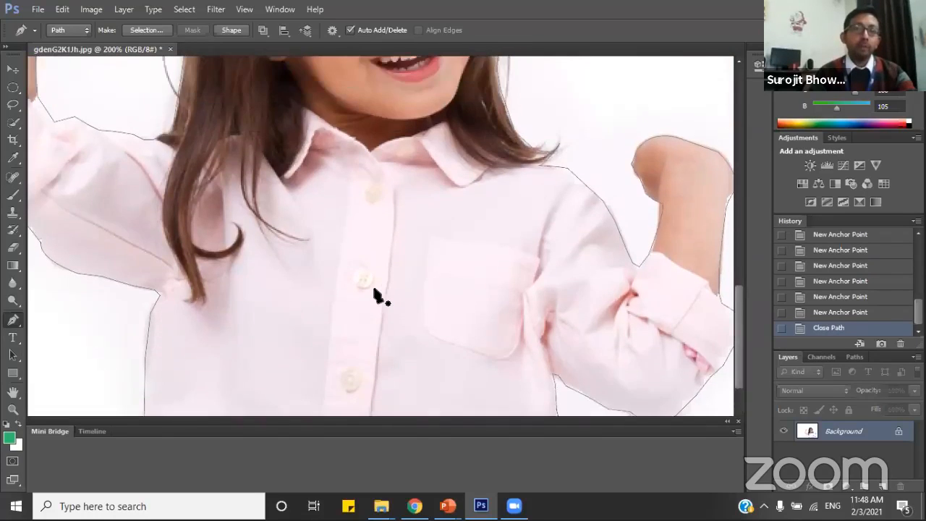
{"action": "scroll", "coordinate": [376, 296], "scroll_direction": "up", "scroll_amount": 2}
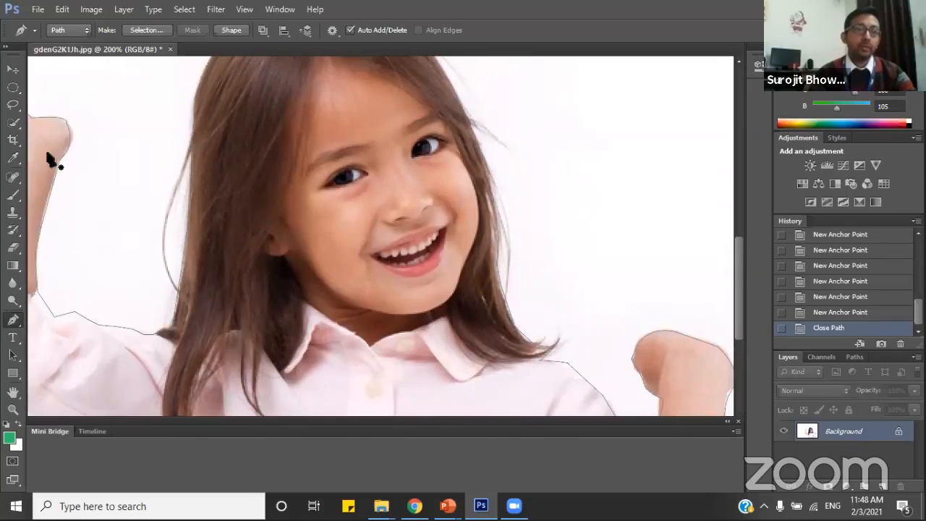
{"action": "left_click", "coordinate": [13, 409]}
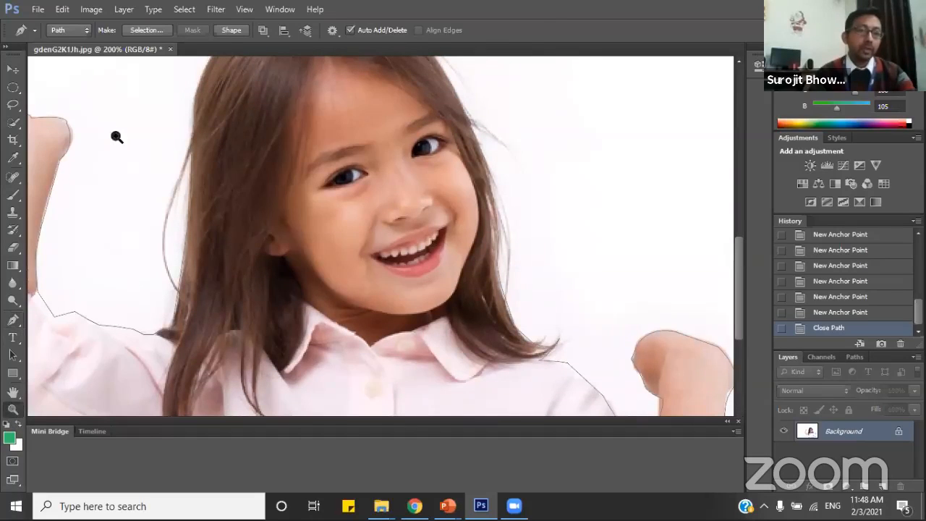
{"action": "left_click", "coordinate": [345, 219], "text": "alt"}
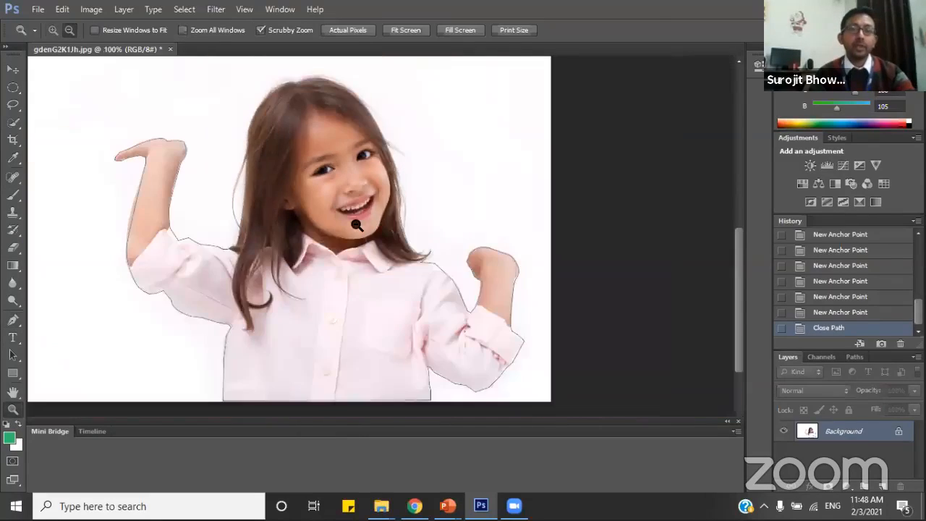
{"action": "left_click", "coordinate": [401, 224], "text": "alt"}
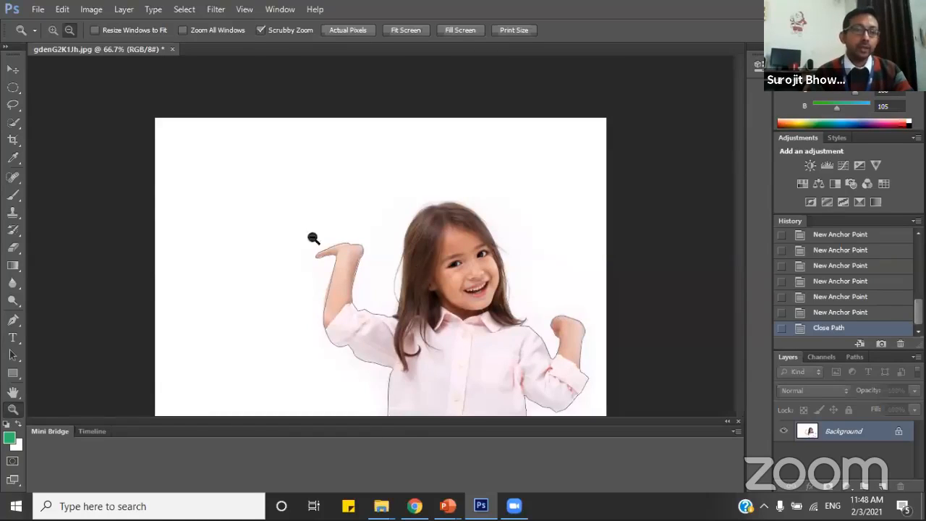
{"action": "left_click", "coordinate": [14, 194]}
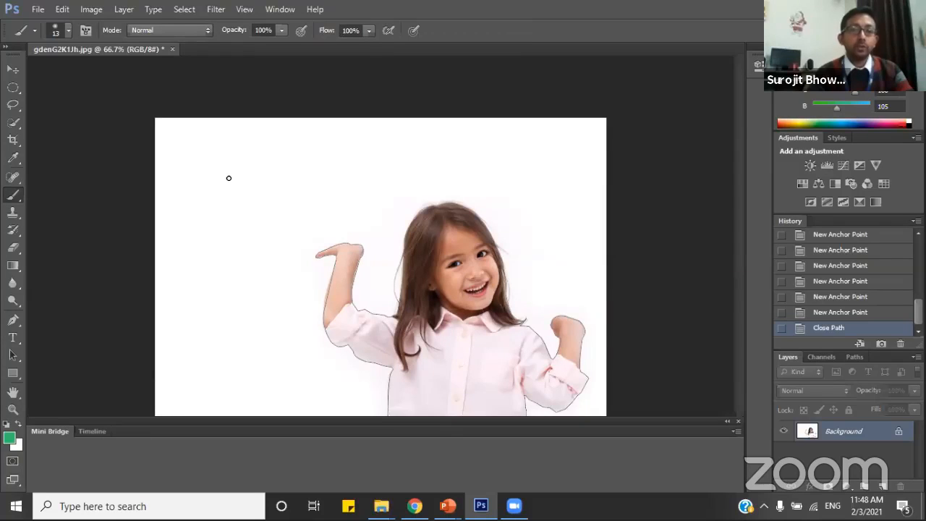
{"action": "left_click", "coordinate": [12, 409]}
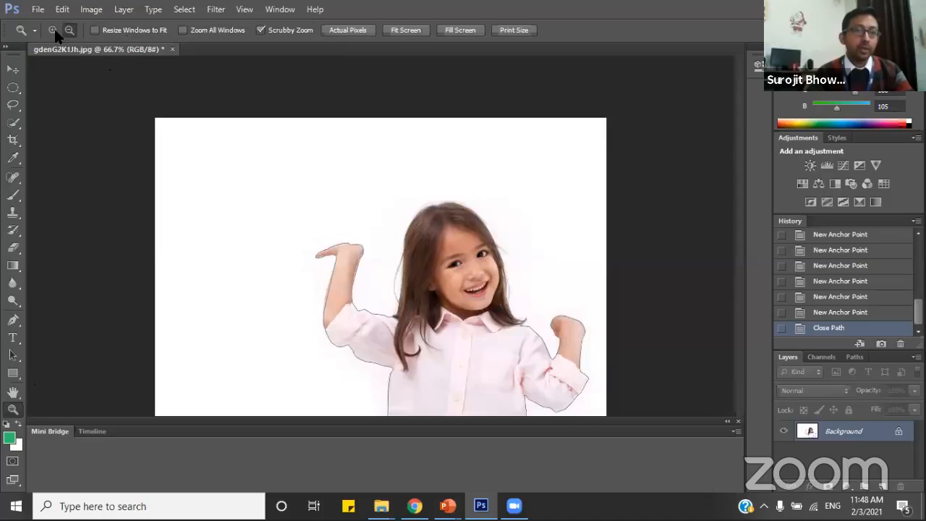
{"action": "left_click", "coordinate": [377, 307]}
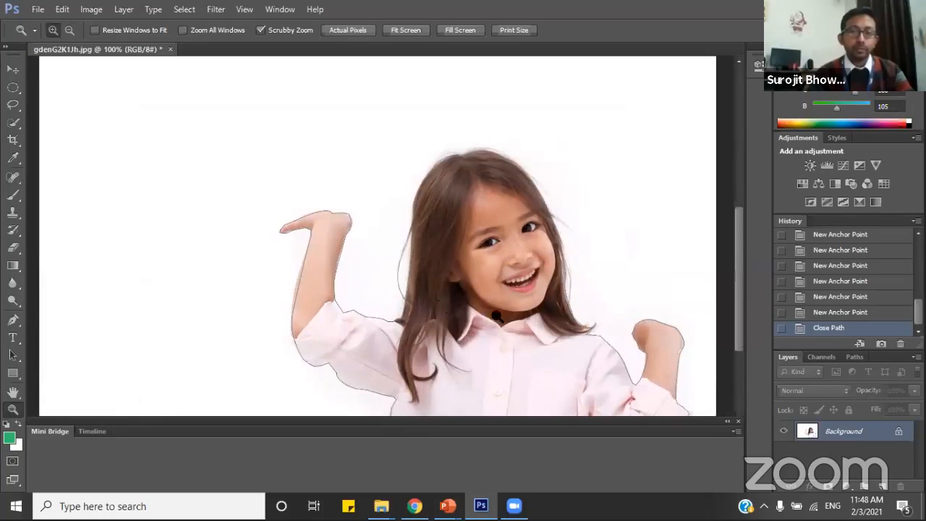
{"action": "scroll", "coordinate": [497, 316], "scroll_direction": "down", "scroll_amount": 2}
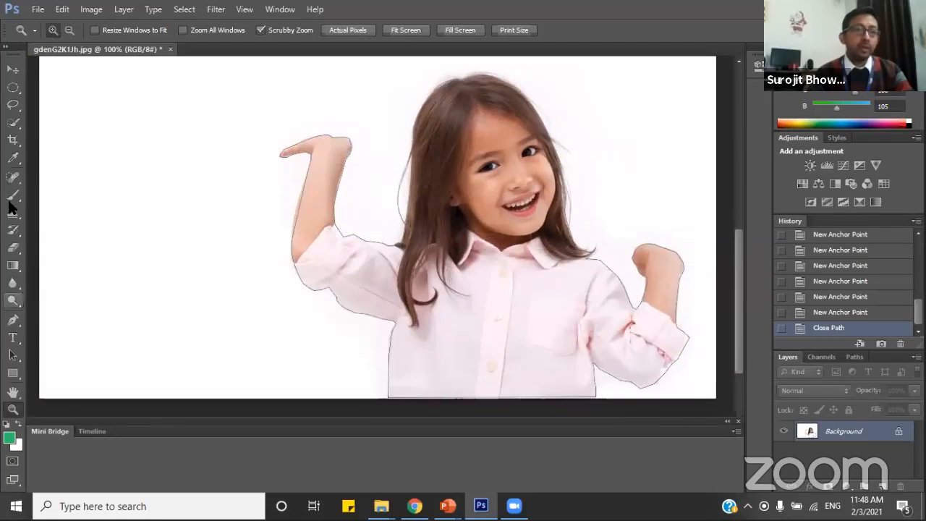
Stroke the closed path around the girl with the green Brush, leaving Simulate Pressure off.
{"action": "left_click", "coordinate": [13, 194]}
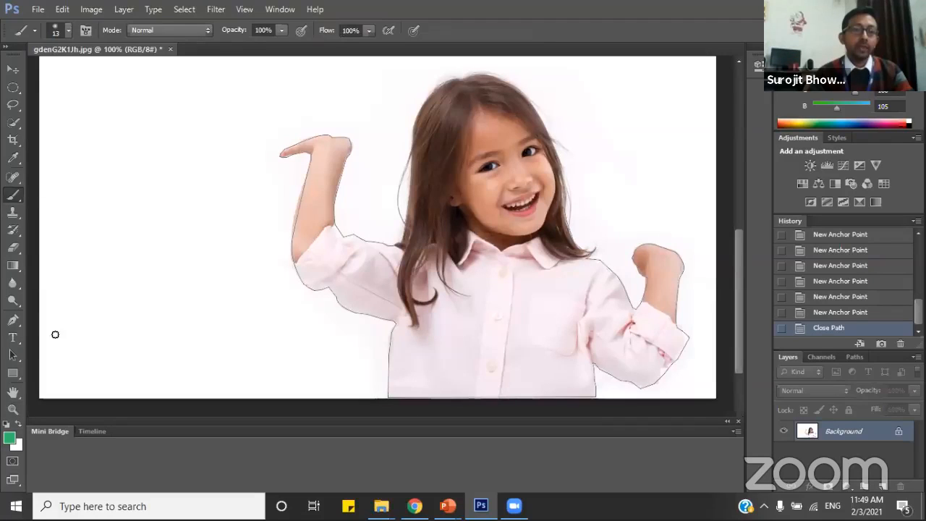
{"action": "left_click", "coordinate": [13, 321]}
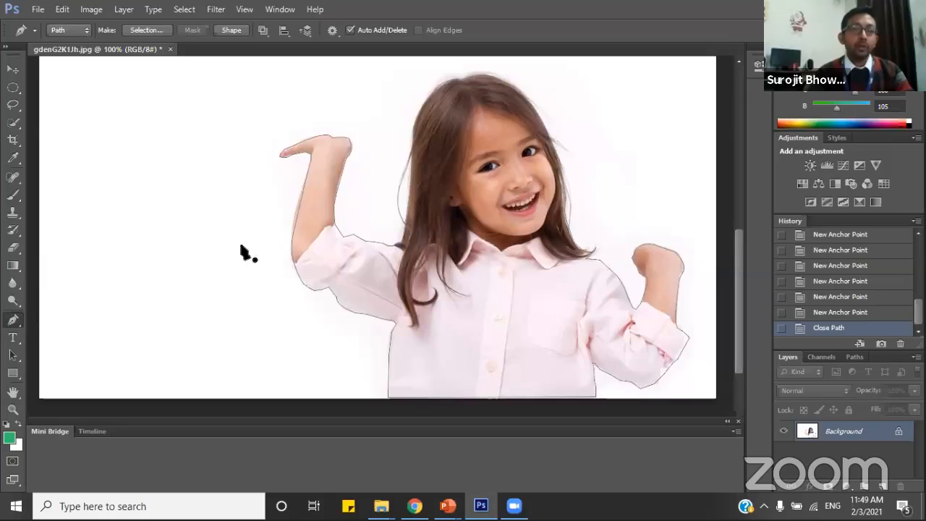
{"action": "right_click", "coordinate": [336, 255]}
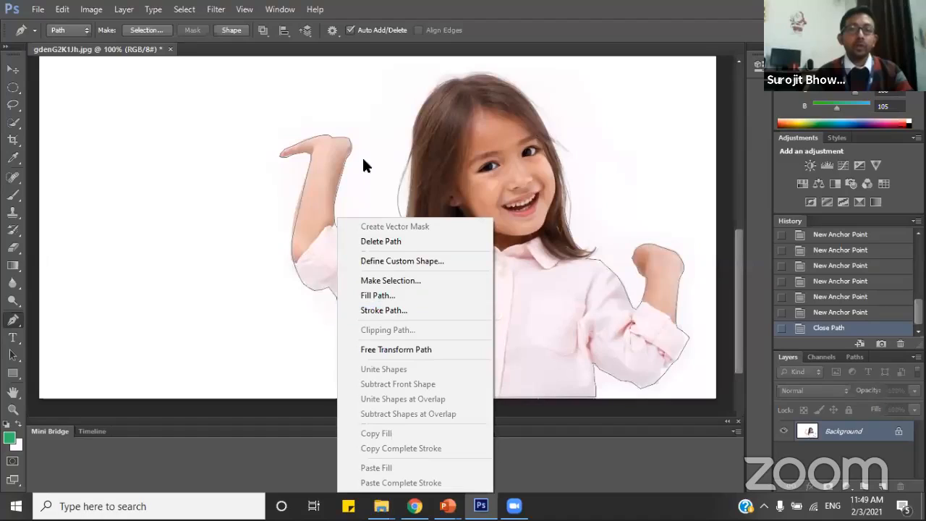
{"action": "left_click", "coordinate": [229, 212]}
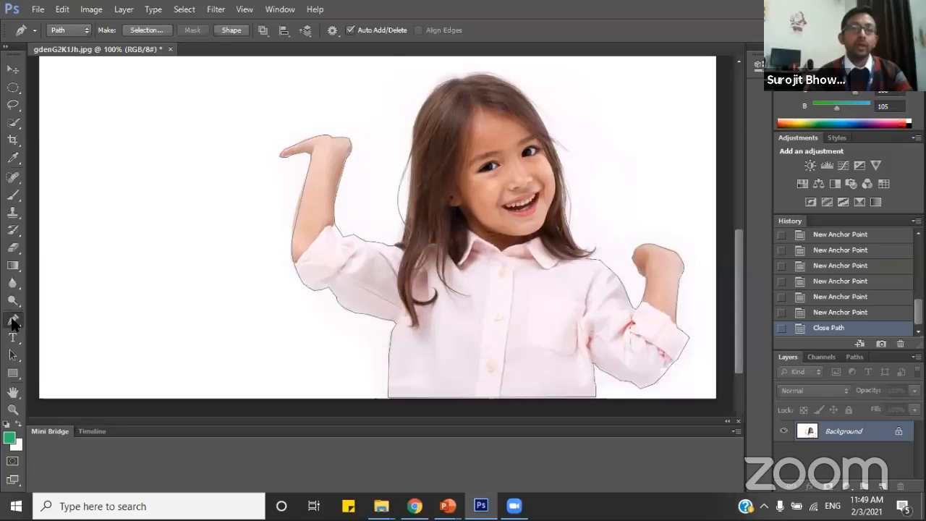
{"action": "right_click", "coordinate": [343, 244]}
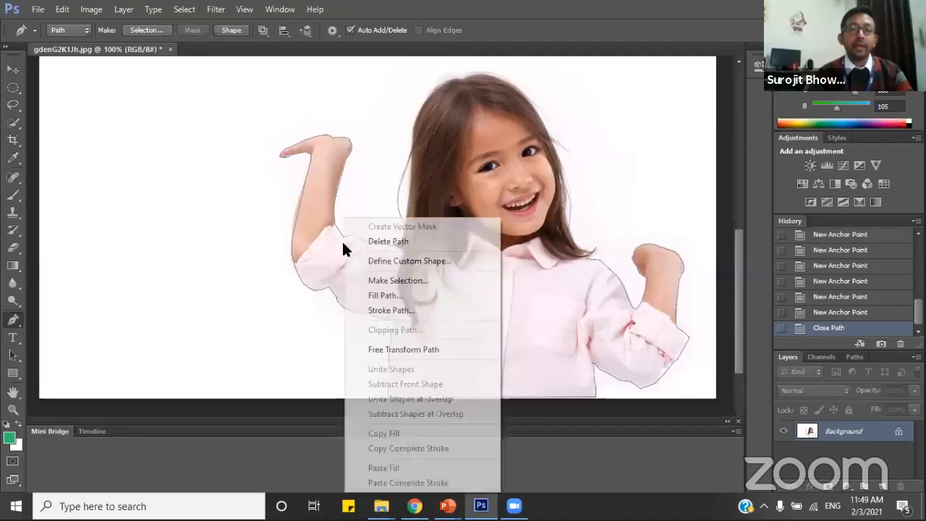
{"action": "left_click", "coordinate": [394, 310]}
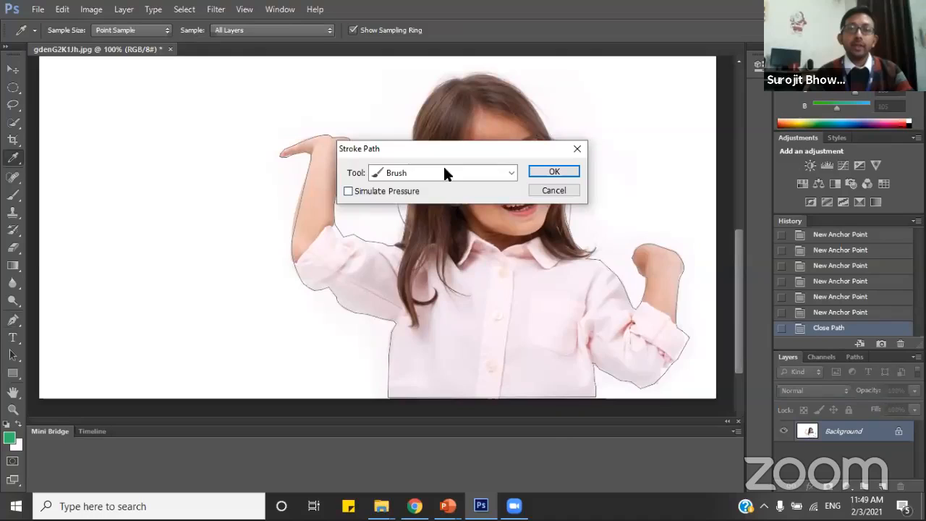
{"action": "left_click", "coordinate": [512, 173]}
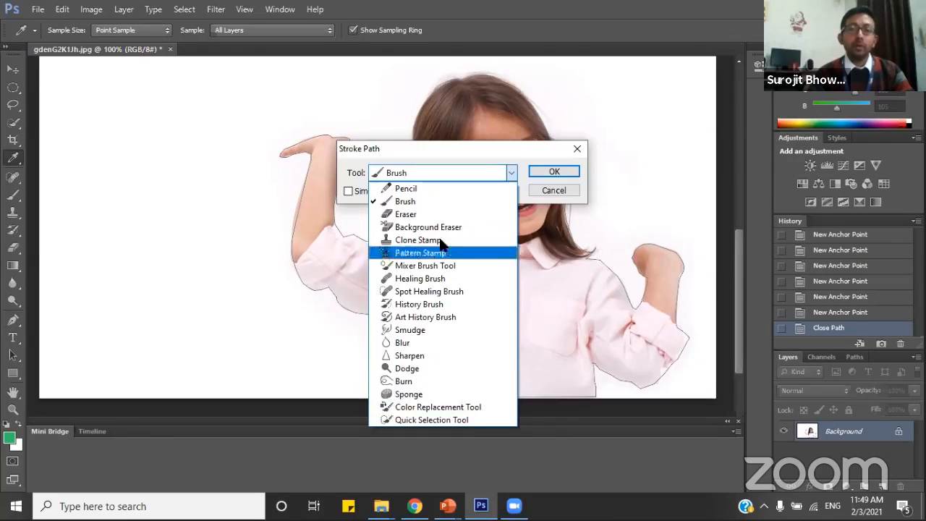
{"action": "left_click", "coordinate": [407, 202]}
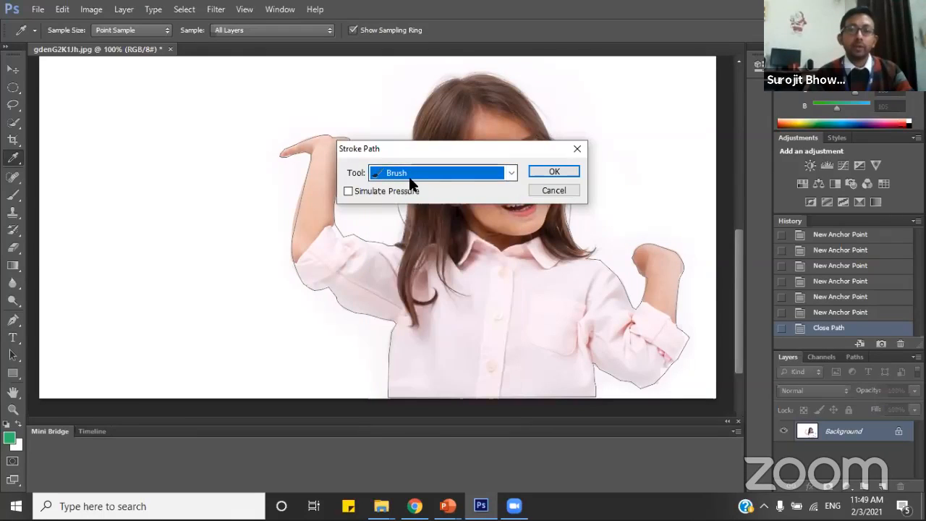
{"action": "left_click", "coordinate": [552, 172]}
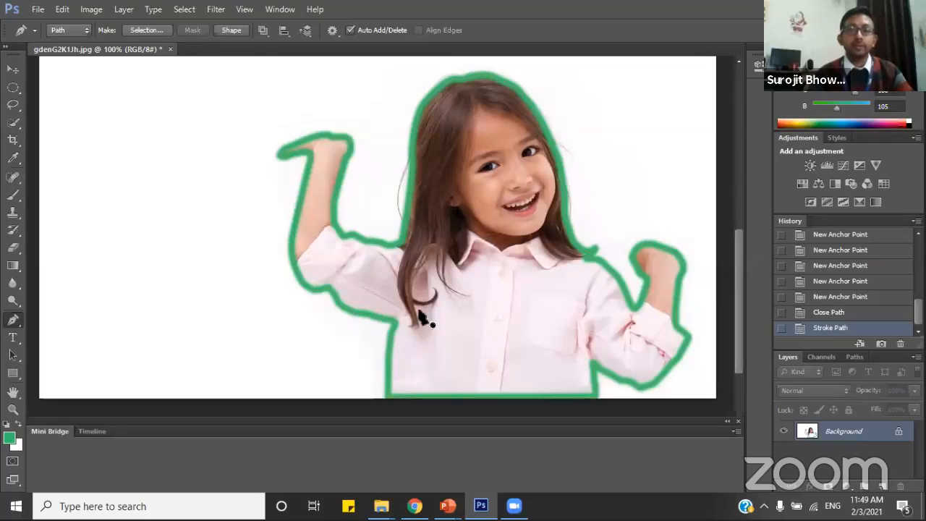
Save the outlined image as a separate JPEG named gdenG2K1Jh22.jpg in the Photoshop folder, accepting the JPEG options.
{"action": "left_click_drag", "start_coordinate": [736, 249], "coordinate": [737, 237]}
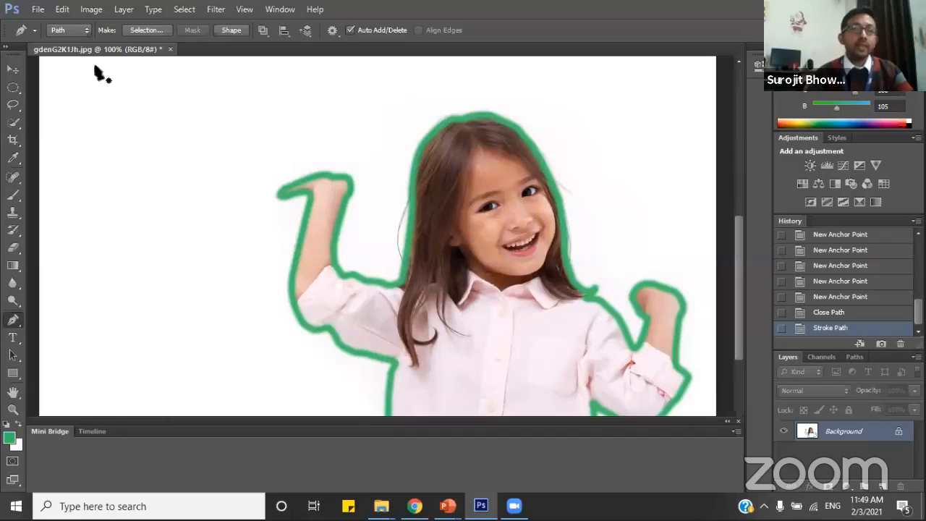
{"action": "left_click", "coordinate": [36, 9]}
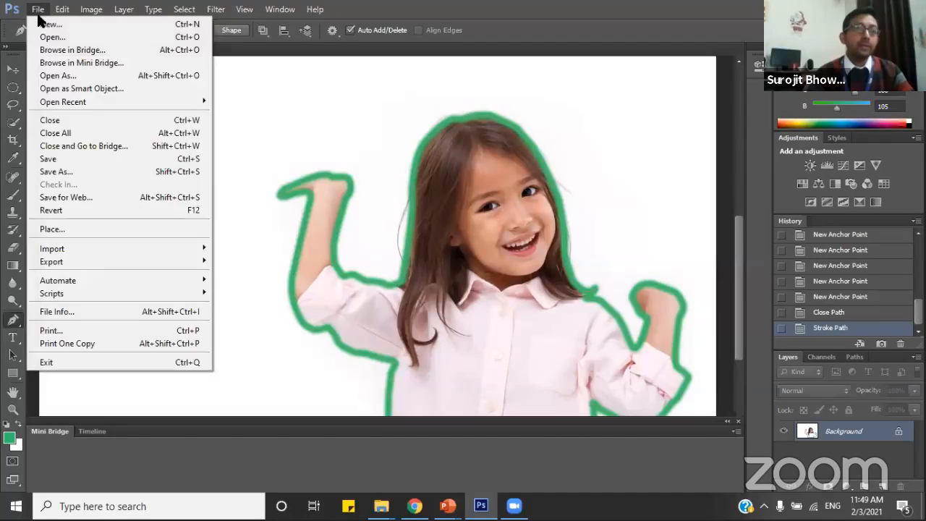
{"action": "left_click", "coordinate": [58, 173]}
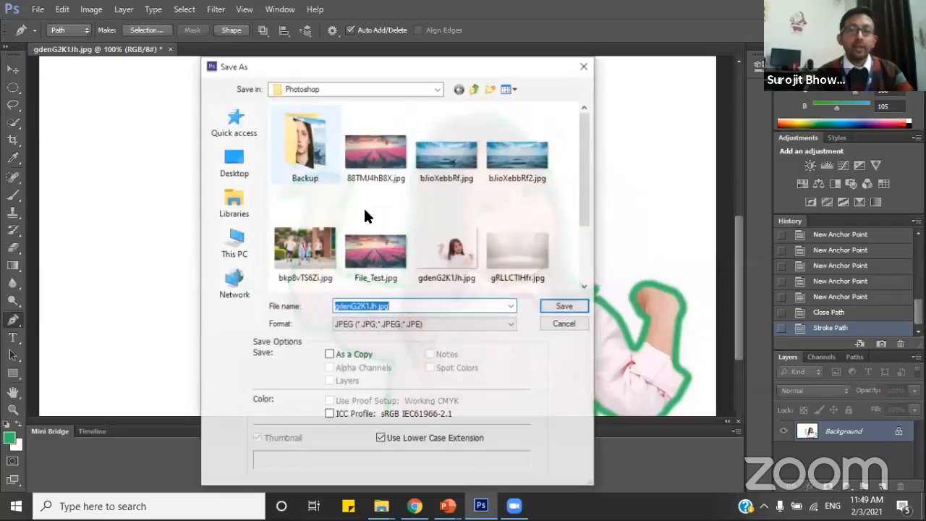
{"action": "left_click", "coordinate": [377, 306]}
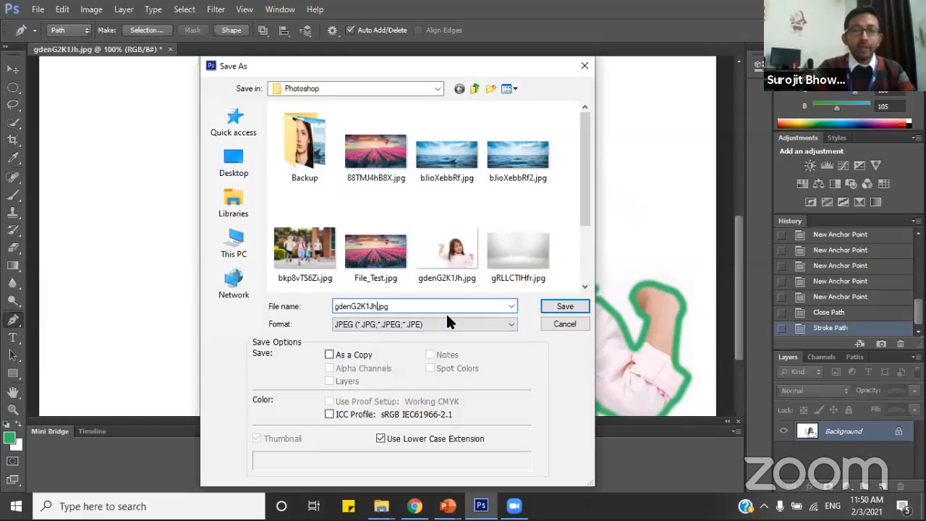
{"action": "type", "text": "22"}
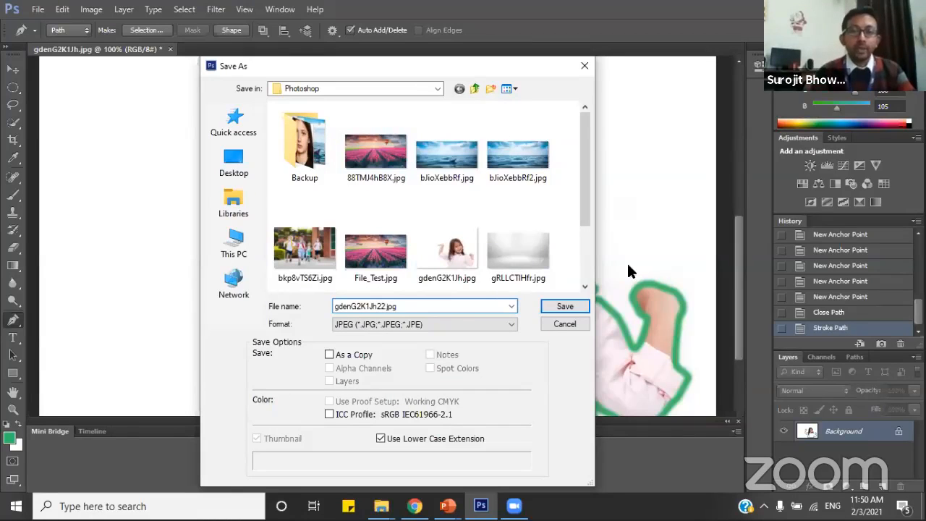
{"action": "left_click", "coordinate": [568, 308]}
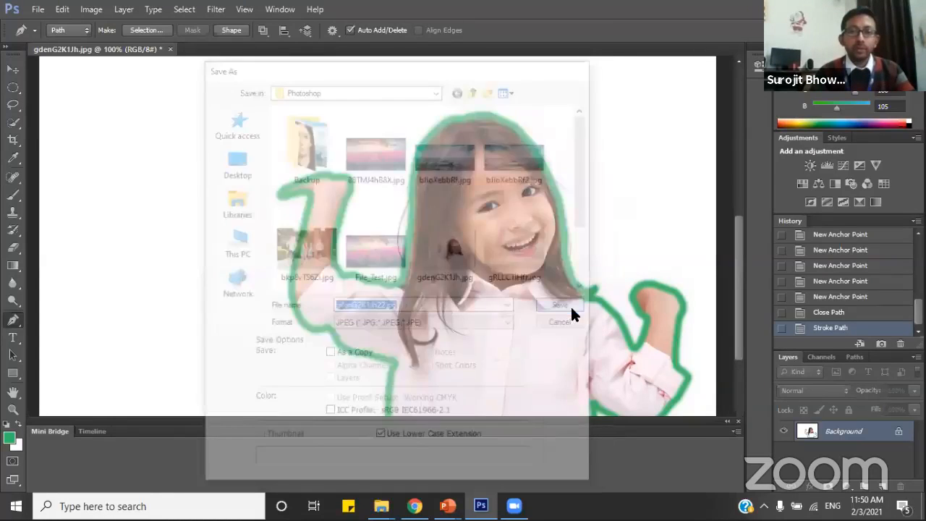
{"action": "left_click", "coordinate": [543, 124]}
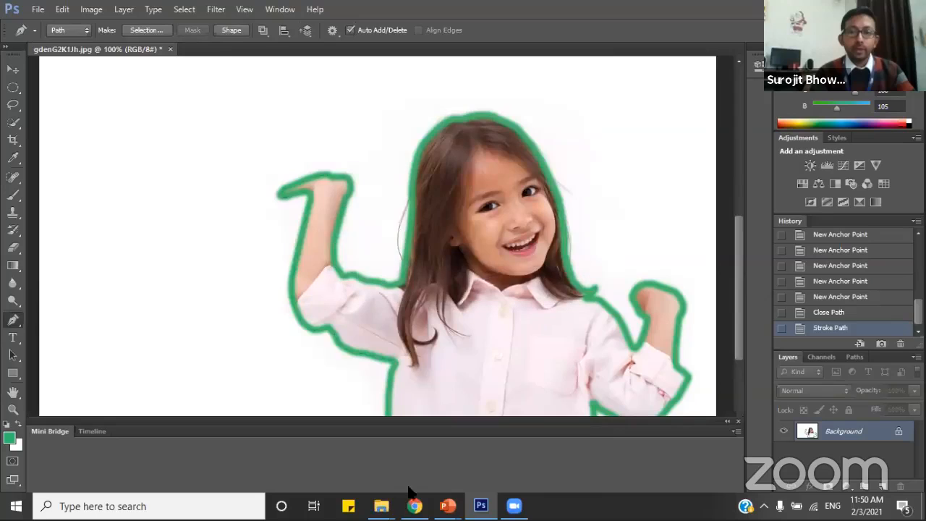
Switch to the Photoshop folder in File Explorer, view gdenG2K1Jh22.jpg in Photos and close the preview.
{"action": "mouse_move", "coordinate": [381, 506]}
{"action": "left_click", "coordinate": [427, 454]}
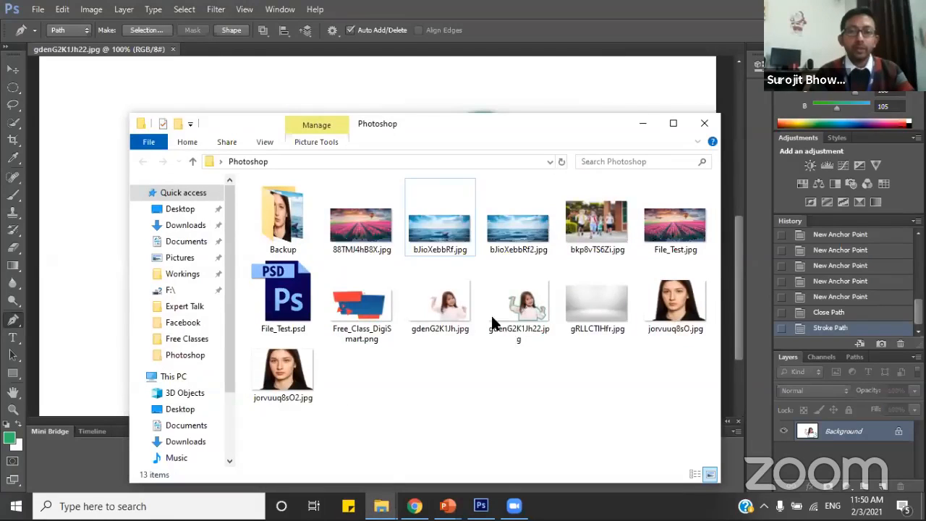
{"action": "double_click", "coordinate": [539, 297]}
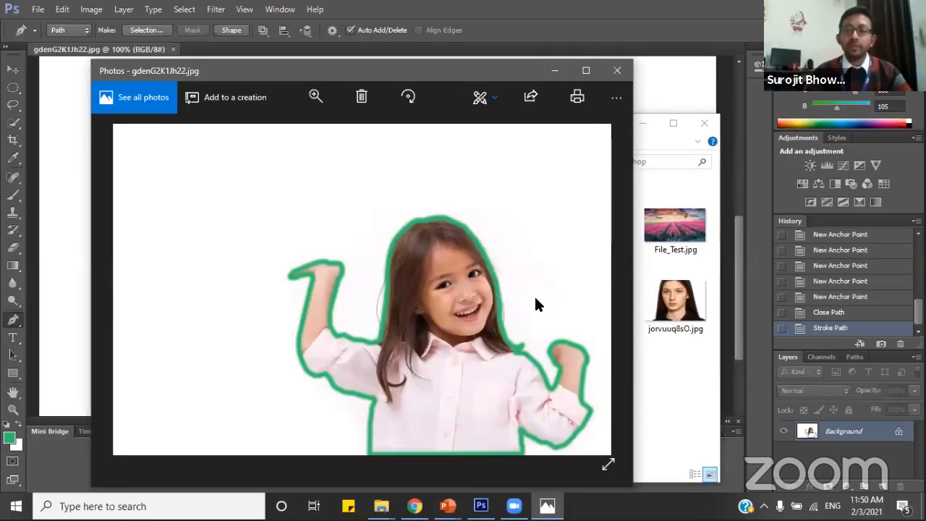
{"action": "left_click", "coordinate": [617, 71]}
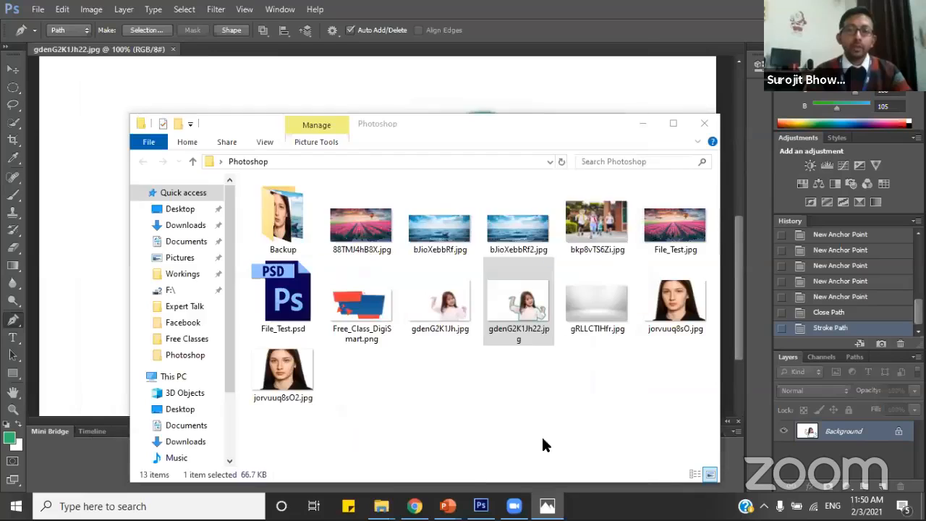
Switch to the running PowerPoint slide show and advance it to the "Working with Layers" slide.
{"action": "mouse_move", "coordinate": [447, 506]}
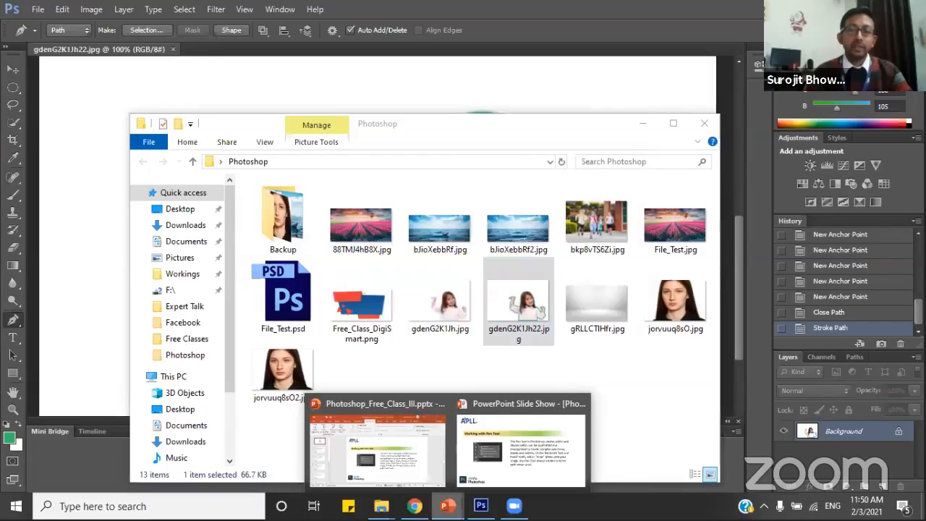
{"action": "left_click", "coordinate": [495, 457]}
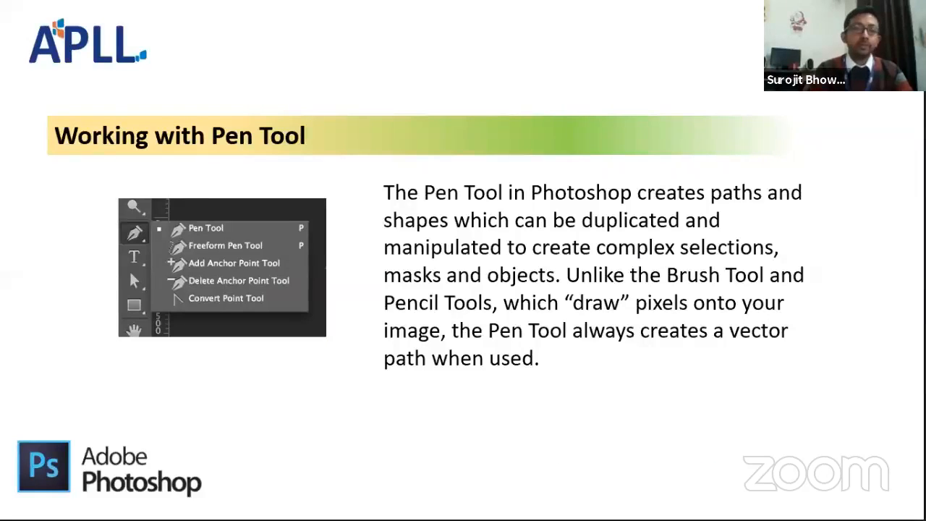
{"action": "key", "text": "Right"}
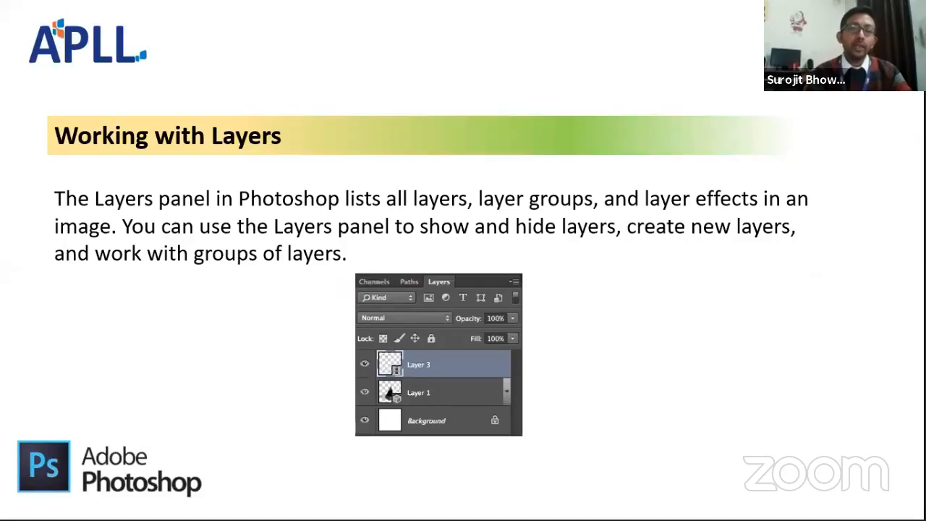
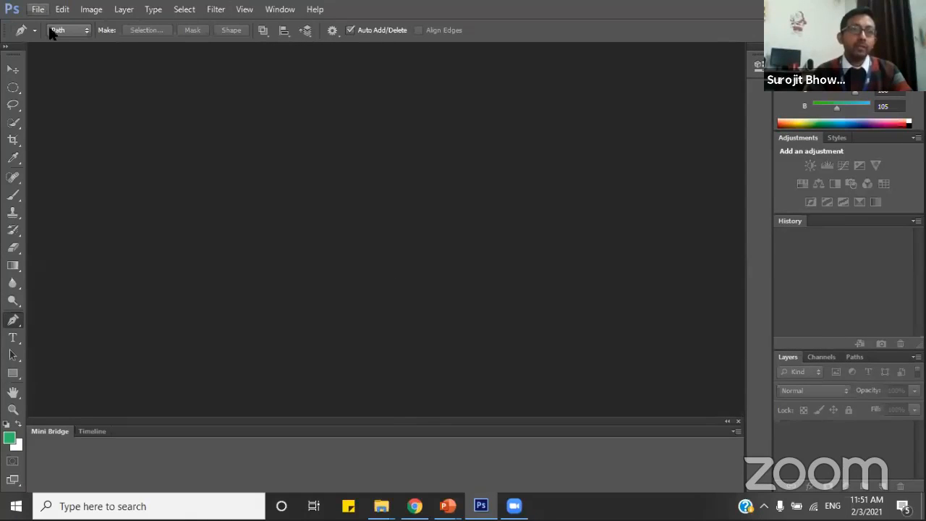
Open the tulip field image 88TMJ4hB8X.jpg from the Photoshop folder and enlarge its view to 100%.
{"action": "left_click", "coordinate": [37, 10]}
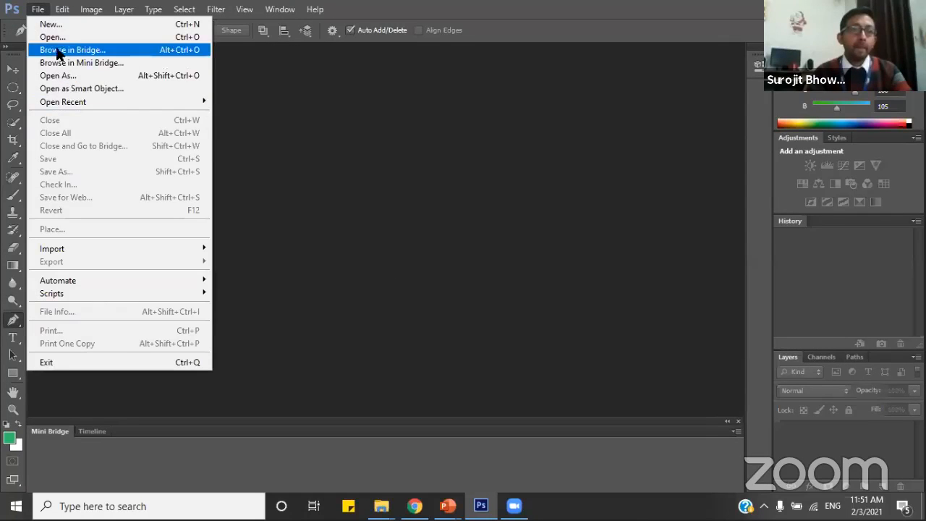
{"action": "left_click", "coordinate": [52, 37]}
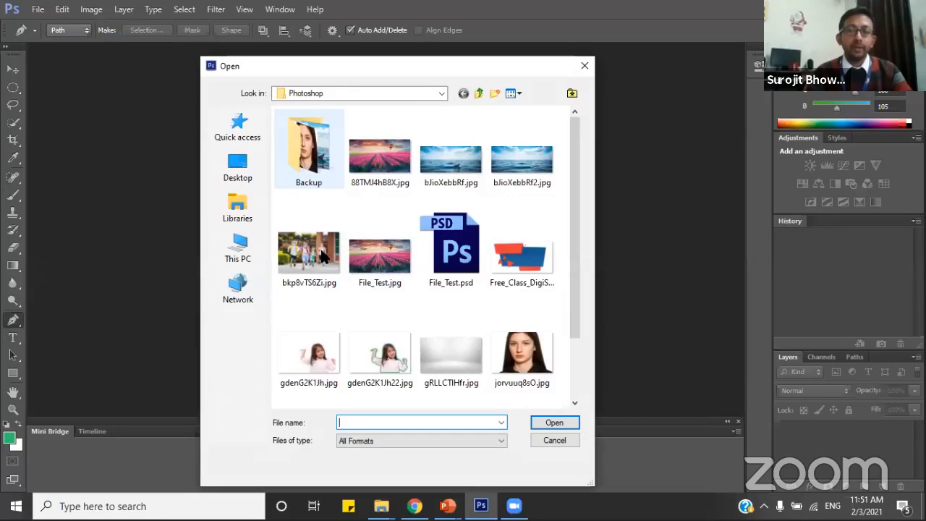
{"action": "left_click", "coordinate": [323, 257]}
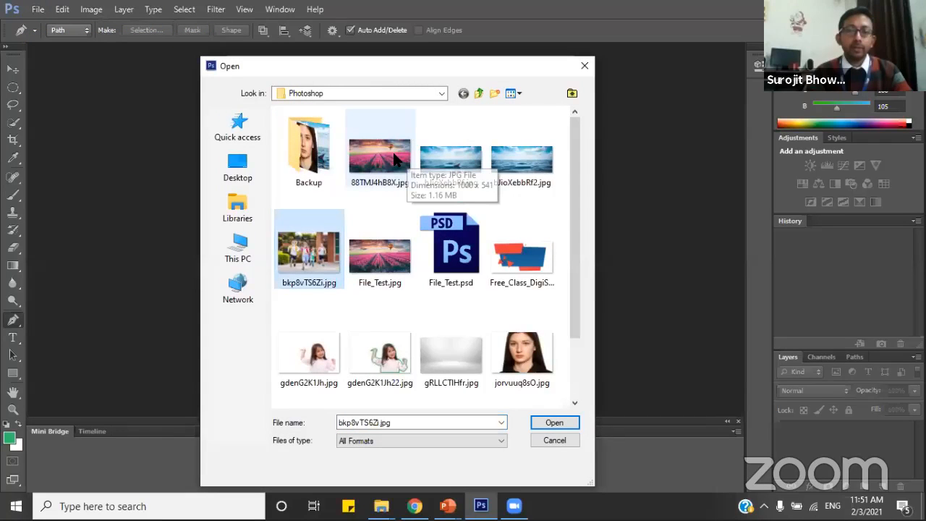
{"action": "left_click", "coordinate": [397, 161]}
{"action": "key", "text": "Return"}
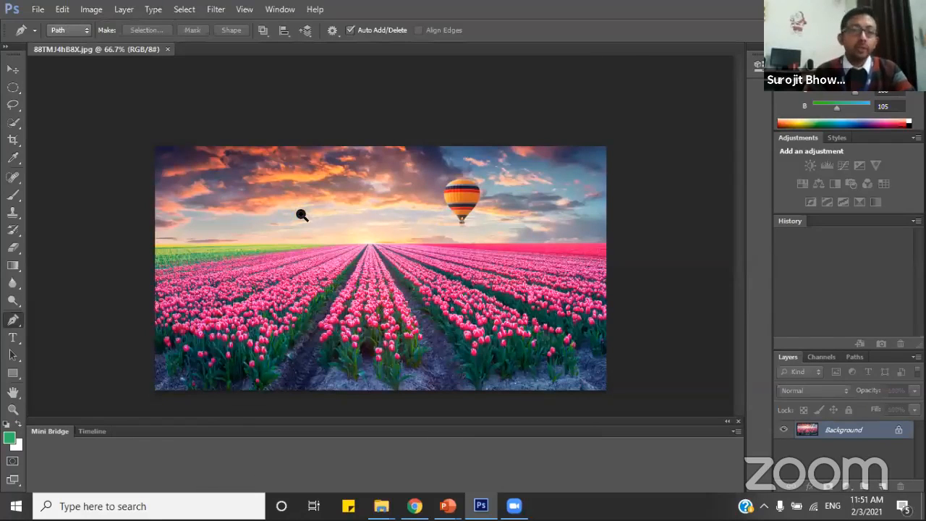
{"action": "key", "text": "z"}
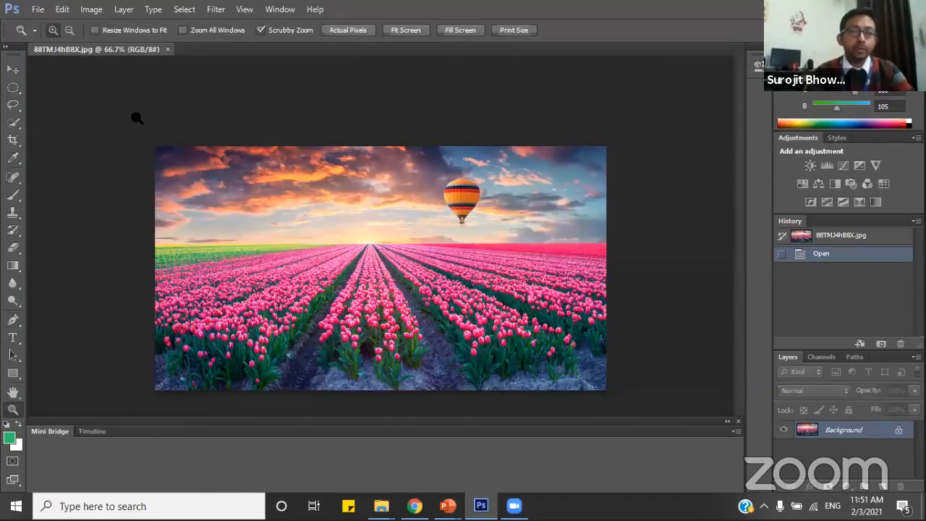
{"action": "left_click", "coordinate": [182, 123]}
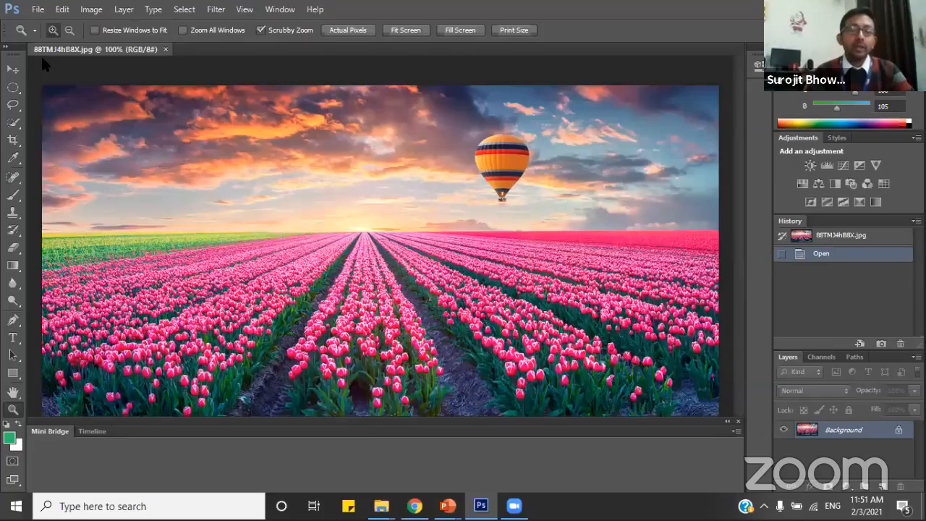
Open bkp8vTS6Zi.jpg, the photo of the running children, from the Photoshop folder.
{"action": "left_click", "coordinate": [36, 9]}
{"action": "key", "text": "Down"}
{"action": "key", "text": "Down"}
{"action": "key", "text": "Down"}
{"action": "key", "text": "Down"}
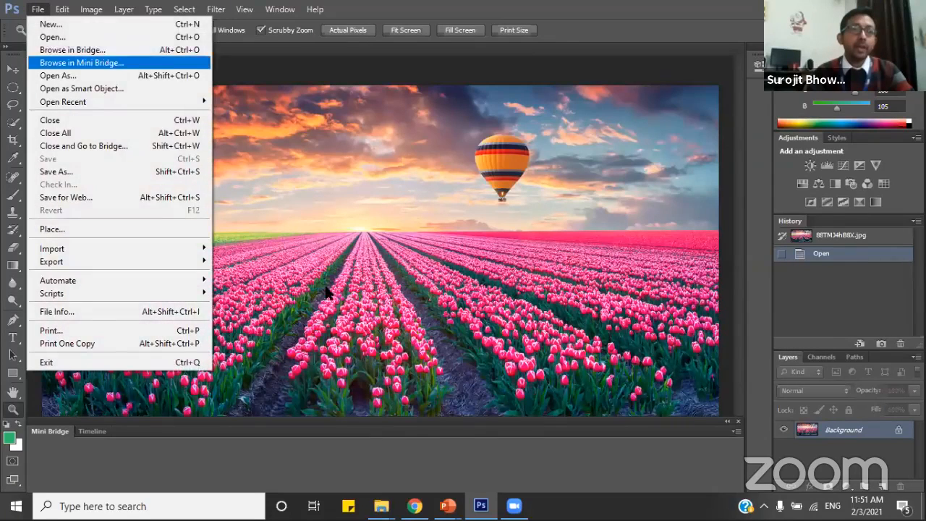
{"action": "key", "text": "Up"}
{"action": "key", "text": "Up"}
{"action": "left_click", "coordinate": [52, 37]}
{"action": "left_click", "coordinate": [311, 253]}
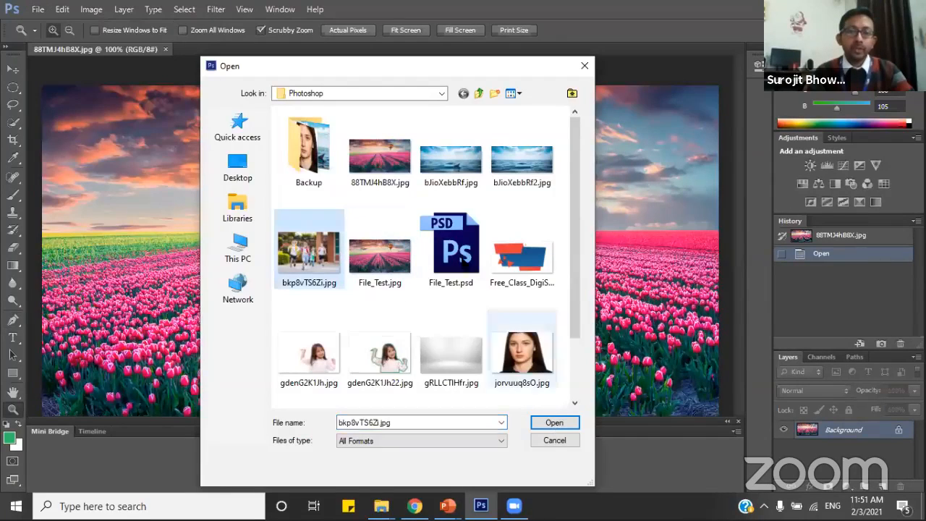
{"action": "left_click", "coordinate": [552, 422]}
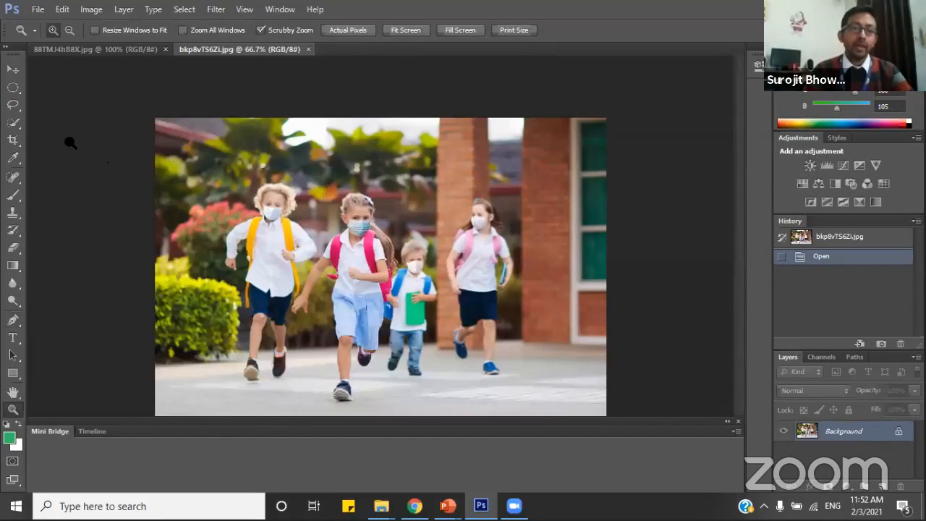
Draw a loose freehand Lasso selection around the girl in the blue skirt, with 0 px feather, and copy it.
{"action": "left_click", "coordinate": [13, 105]}
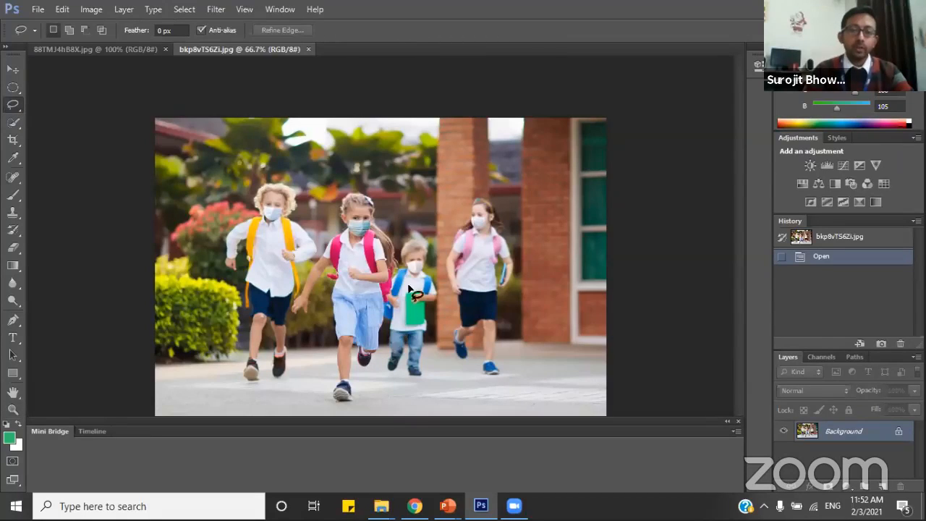
{"action": "mouse_move", "coordinate": [388, 197]}
{"action": "left_mouse_down"}
{"action": "mouse_move", "coordinate": [329, 224]}
{"action": "mouse_move", "coordinate": [296, 270]}
{"action": "mouse_move", "coordinate": [280, 318]}
{"action": "mouse_move", "coordinate": [296, 327]}
{"action": "mouse_move", "coordinate": [319, 296]}
{"action": "mouse_move", "coordinate": [316, 401]}
{"action": "mouse_move", "coordinate": [384, 404]}
{"action": "left_mouse_up"}
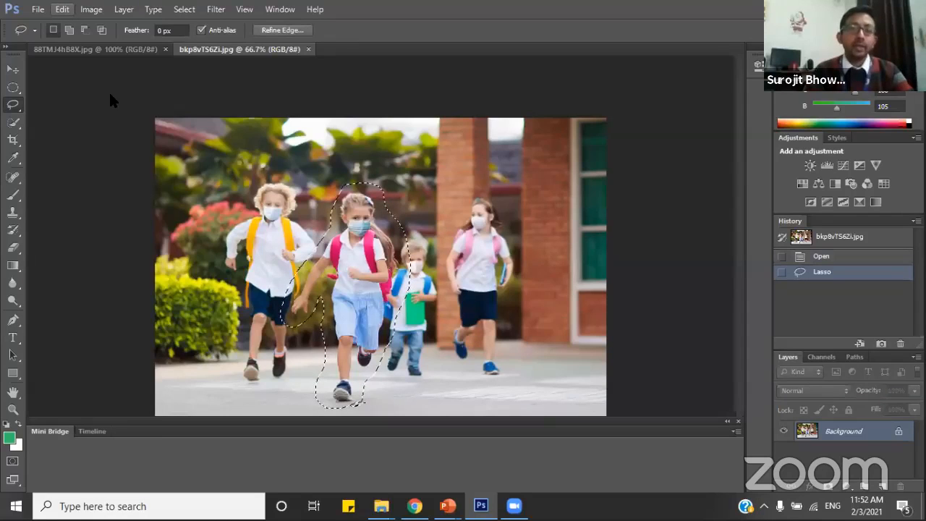
{"action": "left_click", "coordinate": [62, 9]}
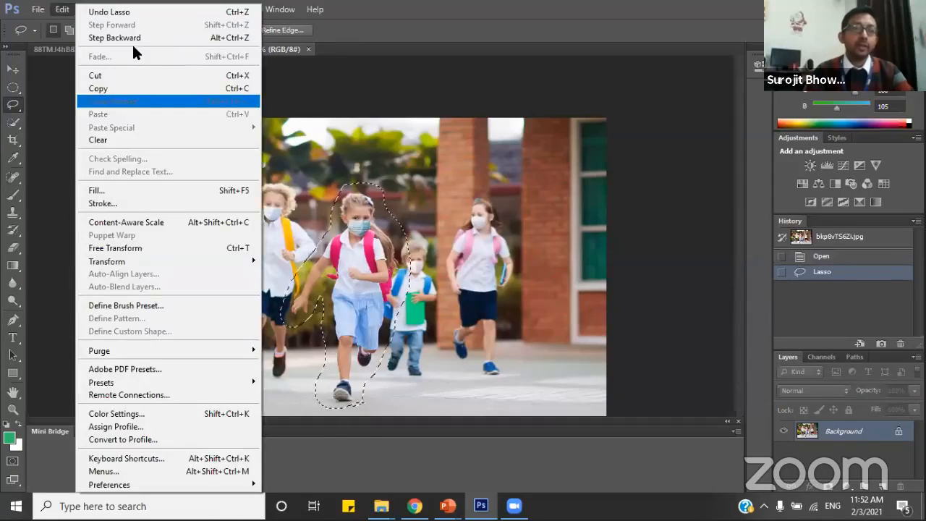
{"action": "left_click", "coordinate": [148, 90]}
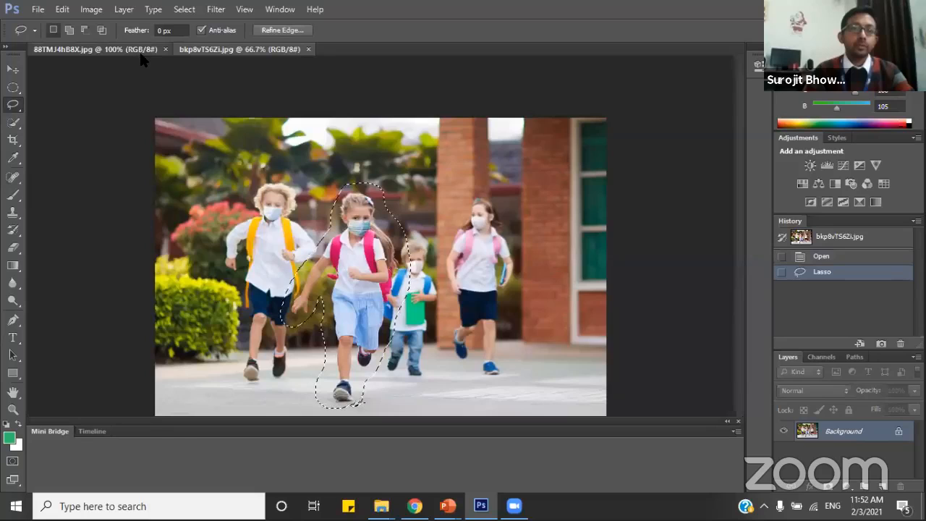
Close the tulip field image and open gRLLCTlHfr.jpg from the Photoshop folder.
{"action": "left_click", "coordinate": [161, 50]}
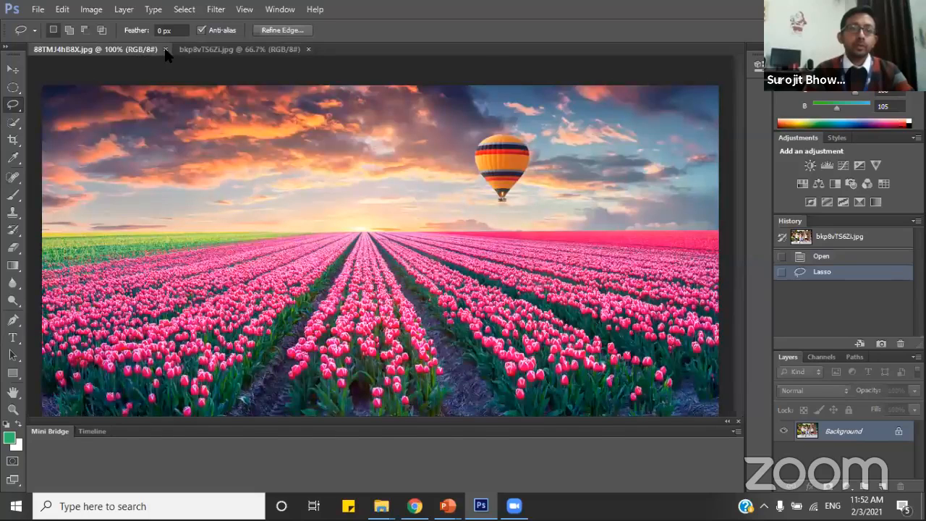
{"action": "left_click", "coordinate": [39, 11]}
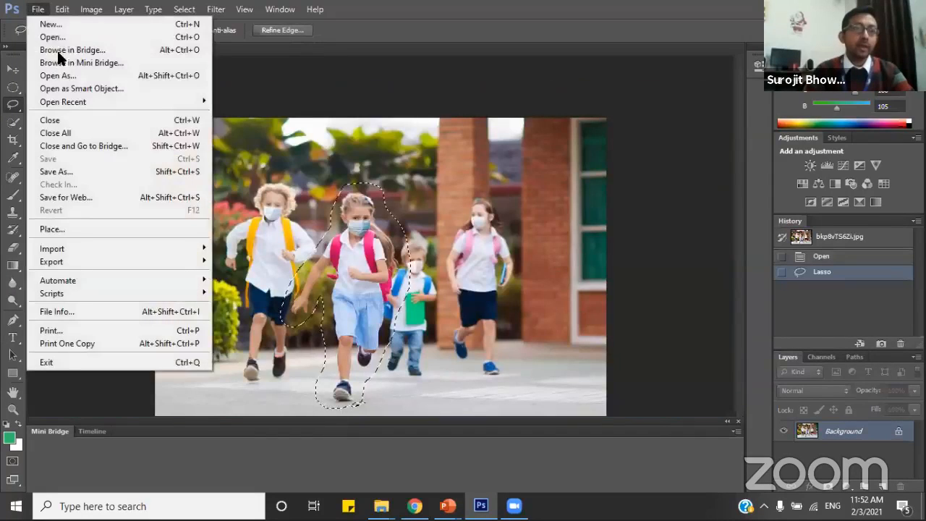
{"action": "left_click", "coordinate": [136, 37]}
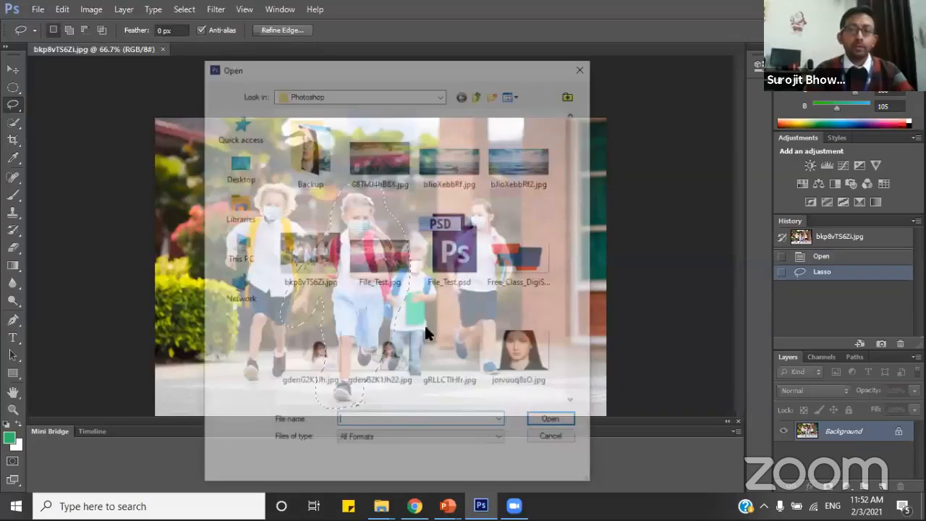
{"action": "left_click", "coordinate": [437, 341]}
{"action": "key", "text": "Return"}
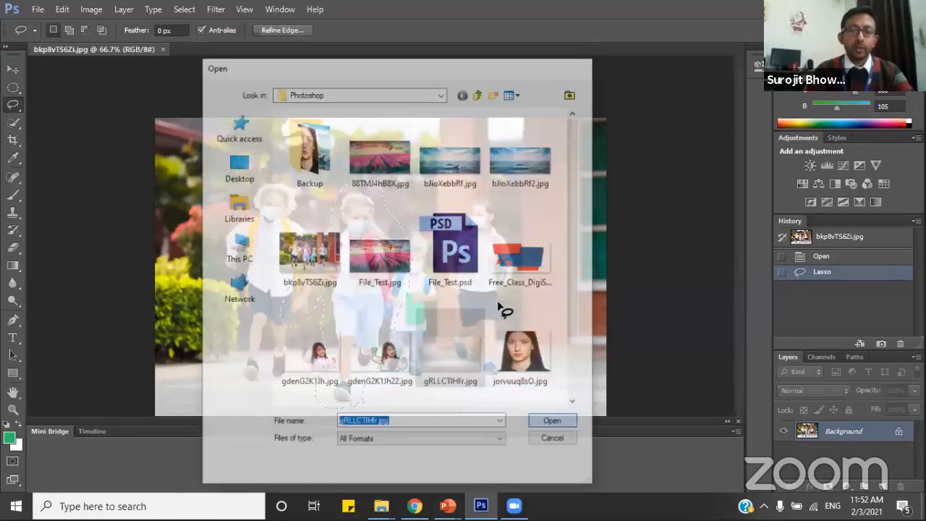
Paste the copied girl onto the grey studio backdrop and erase some leftover background beside her leg with the size 13 Eraser.
{"action": "left_click", "coordinate": [62, 9]}
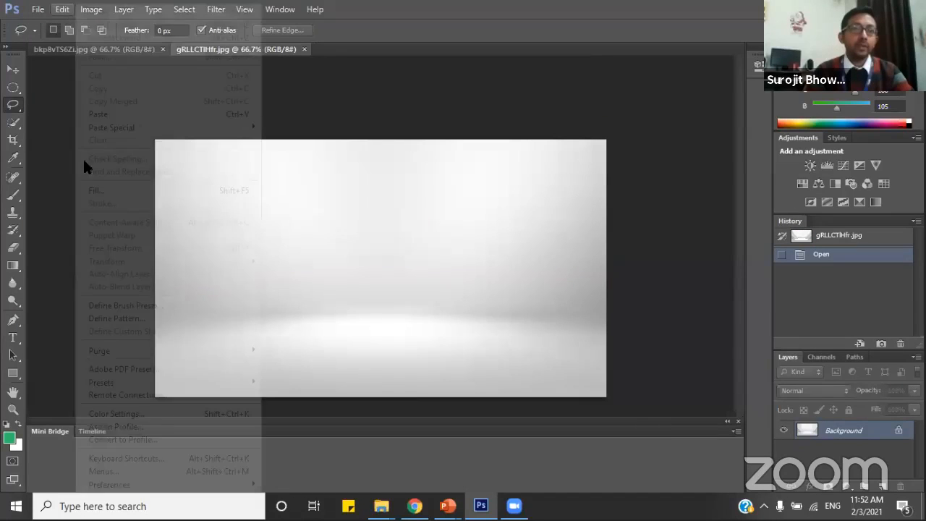
{"action": "left_click", "coordinate": [83, 114]}
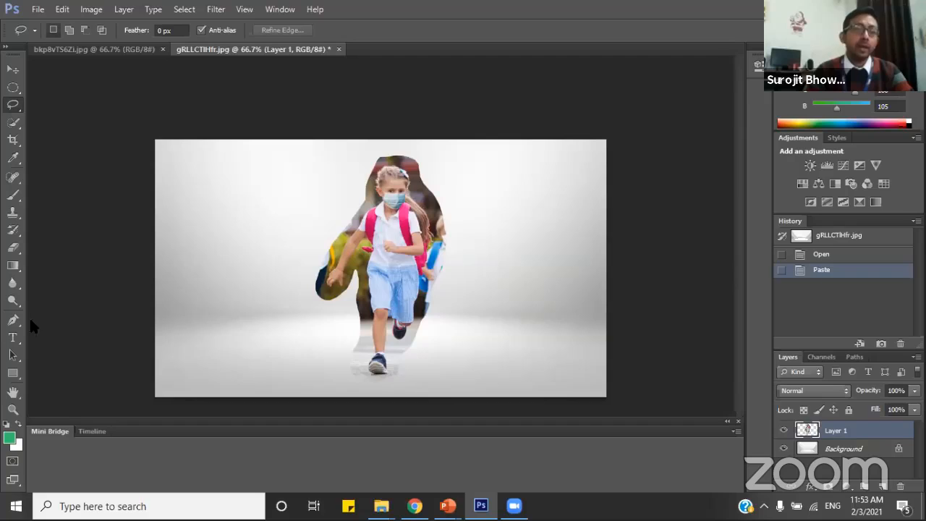
{"action": "left_click", "coordinate": [13, 248]}
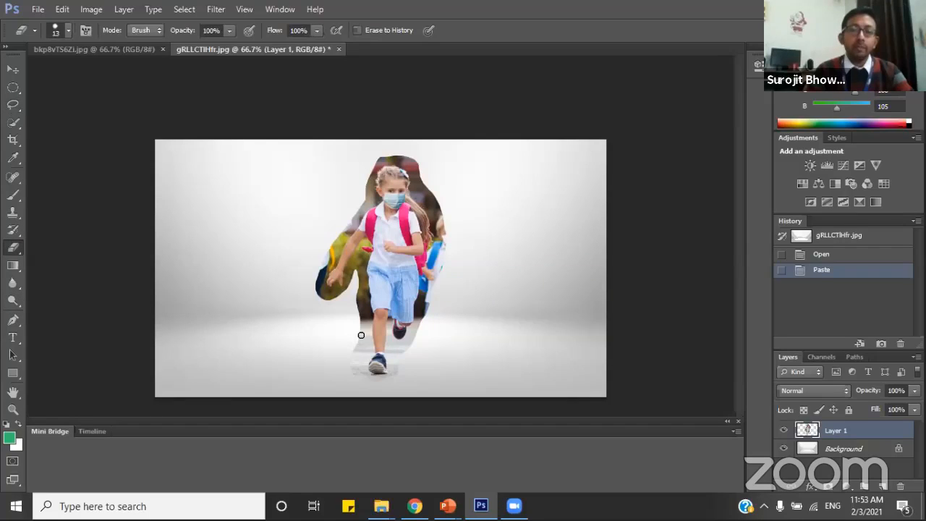
{"action": "left_click_drag", "start_coordinate": [361, 335], "coordinate": [358, 299]}
{"action": "left_click_drag", "start_coordinate": [355, 299], "coordinate": [356, 299]}
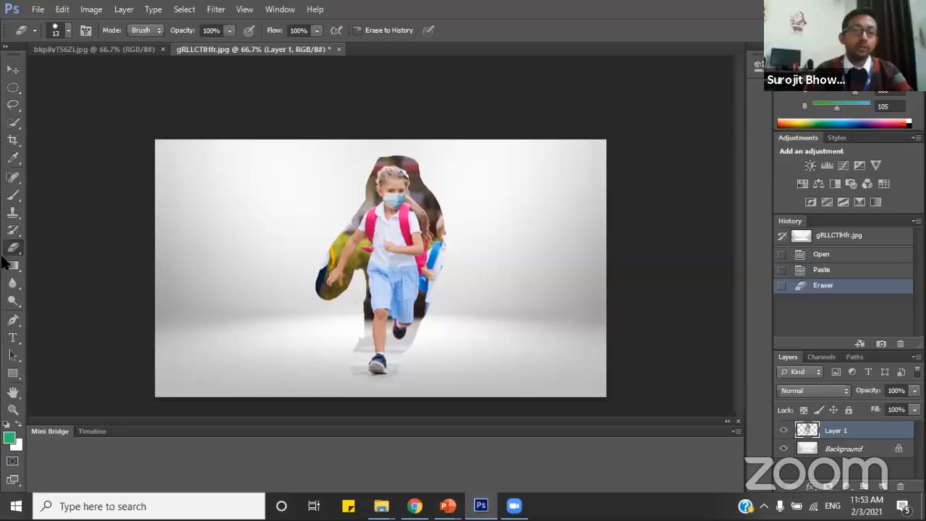
Select the leftover background above and beside the girl's head, including her ponytail, with the Polygonal Lasso and cut it from Layer 1.
{"action": "left_click", "coordinate": [13, 409]}
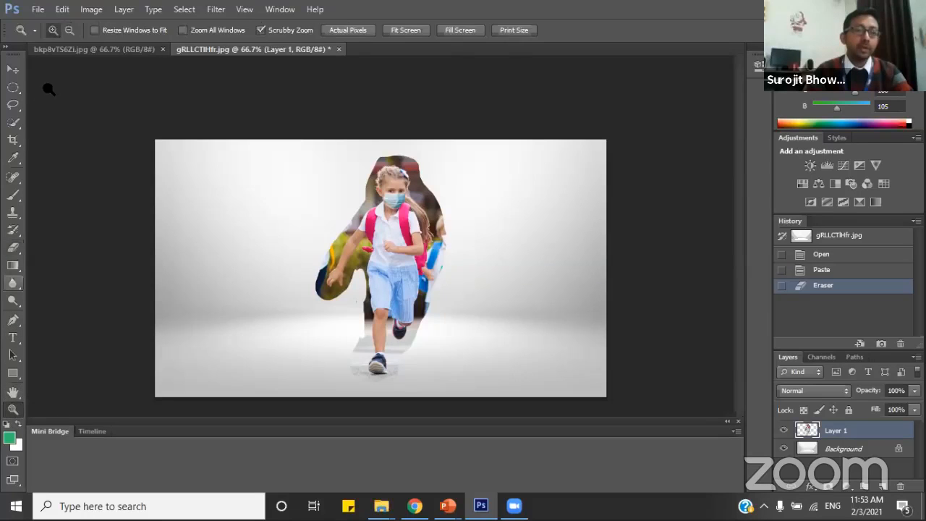
{"action": "left_click", "coordinate": [385, 324]}
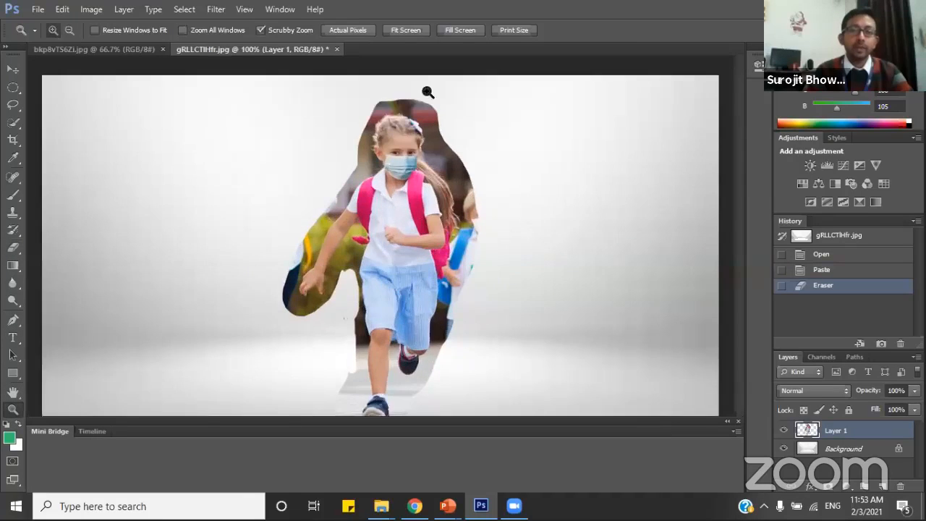
{"action": "left_click", "coordinate": [370, 189]}
{"action": "left_click", "coordinate": [370, 189]}
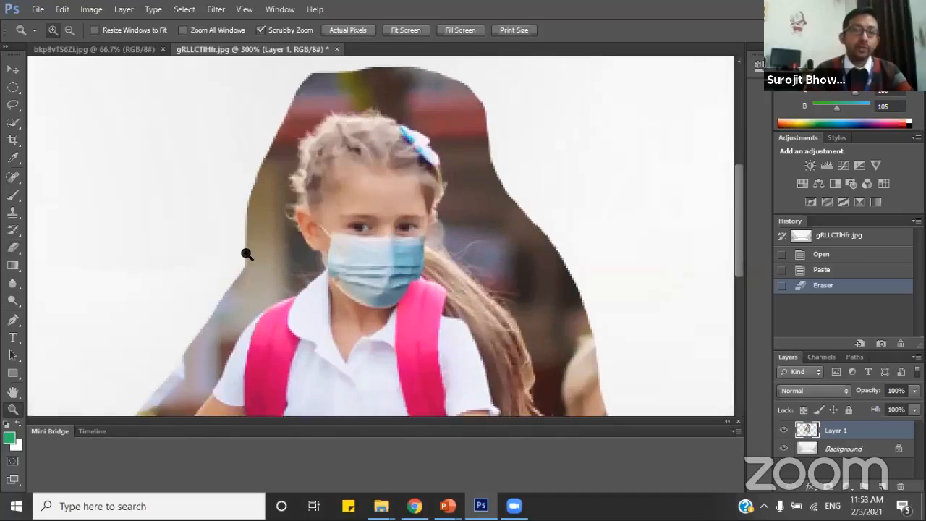
{"action": "left_click", "coordinate": [13, 105]}
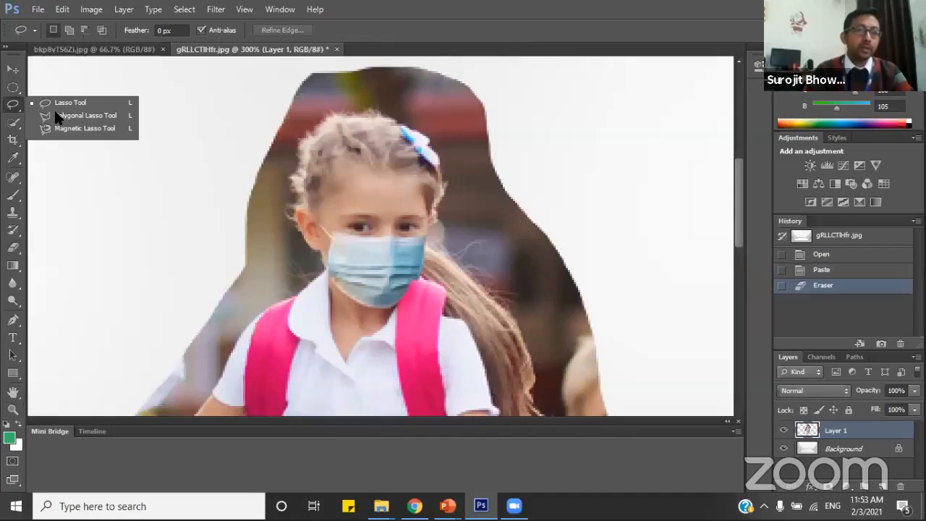
{"action": "left_click", "coordinate": [61, 115]}
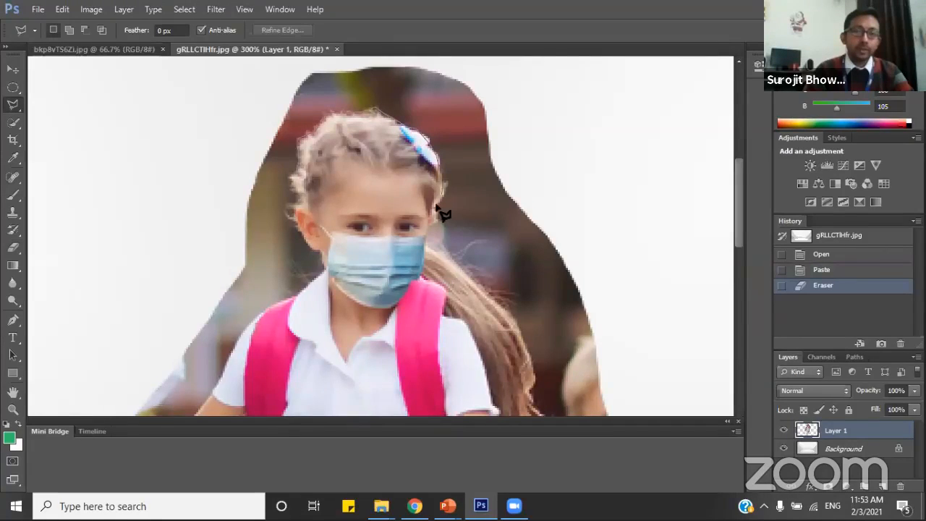
{"action": "left_click", "coordinate": [436, 245]}
{"action": "left_click", "coordinate": [424, 278]}
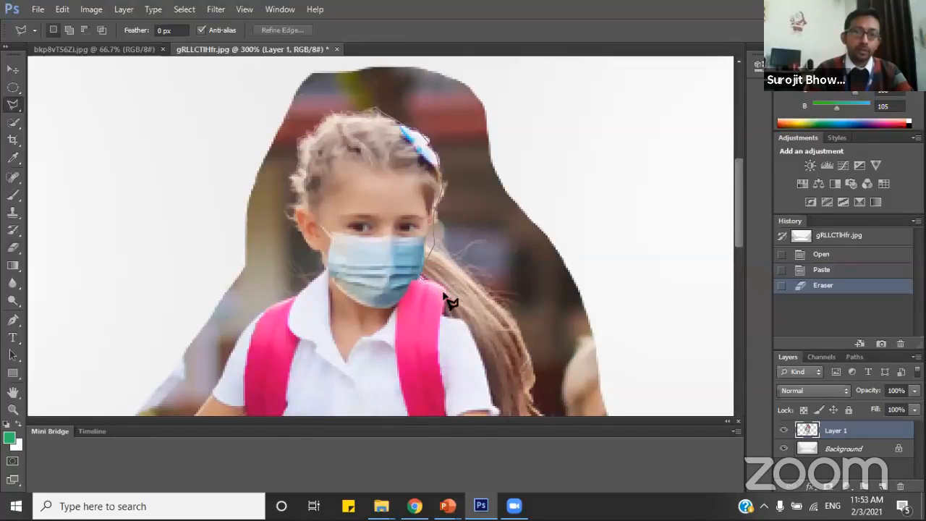
{"action": "left_click", "coordinate": [441, 319]}
{"action": "left_click", "coordinate": [463, 325]}
{"action": "left_click", "coordinate": [485, 366]}
{"action": "left_click", "coordinate": [487, 386]}
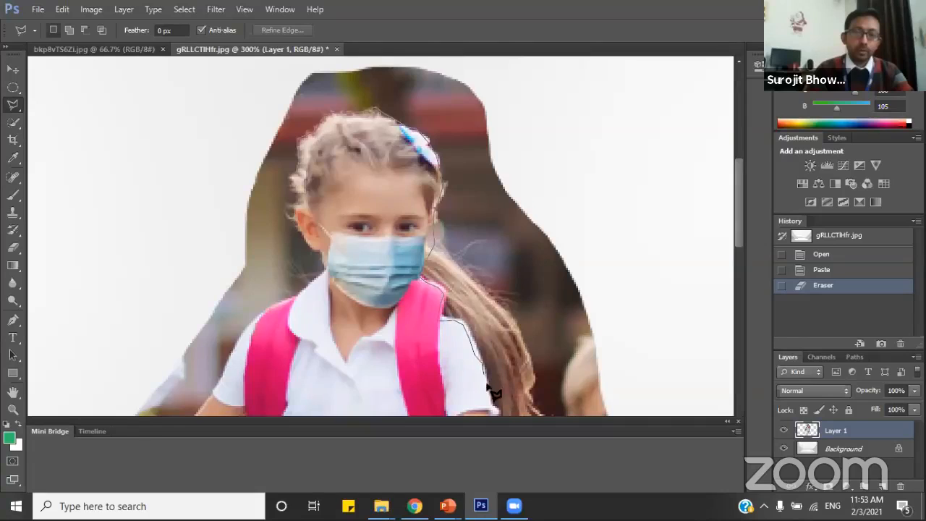
{"action": "left_click", "coordinate": [586, 329]}
{"action": "left_click", "coordinate": [598, 238]}
{"action": "left_click", "coordinate": [534, 86]}
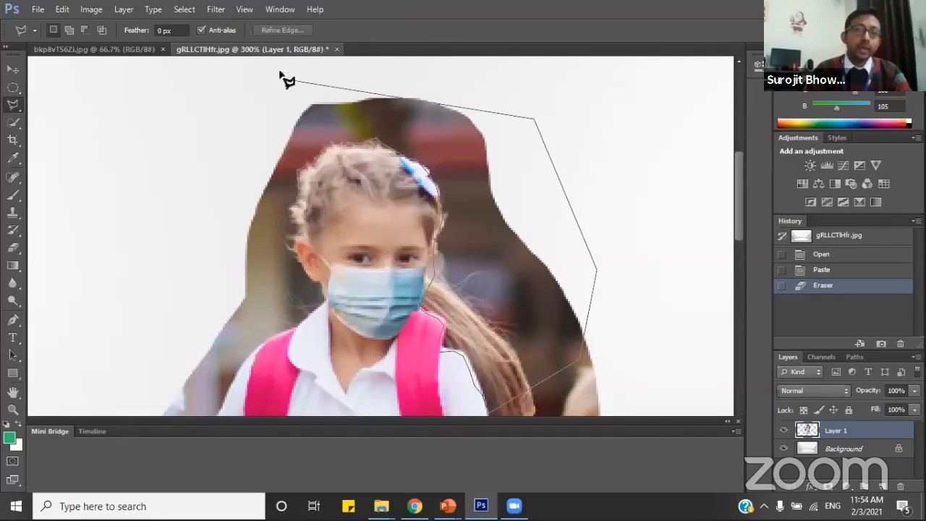
{"action": "left_click", "coordinate": [333, 63]}
{"action": "left_click", "coordinate": [262, 83]}
{"action": "left_click", "coordinate": [208, 180]}
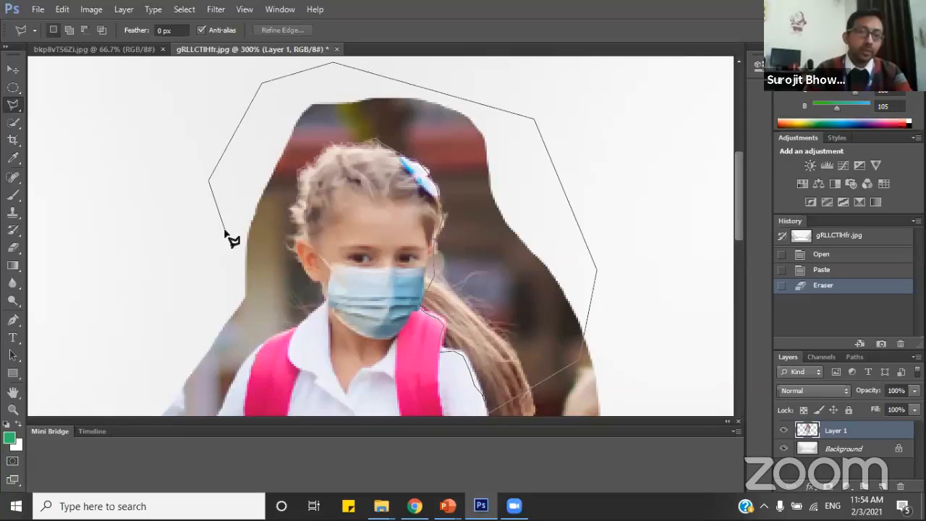
{"action": "double_click", "coordinate": [224, 231]}
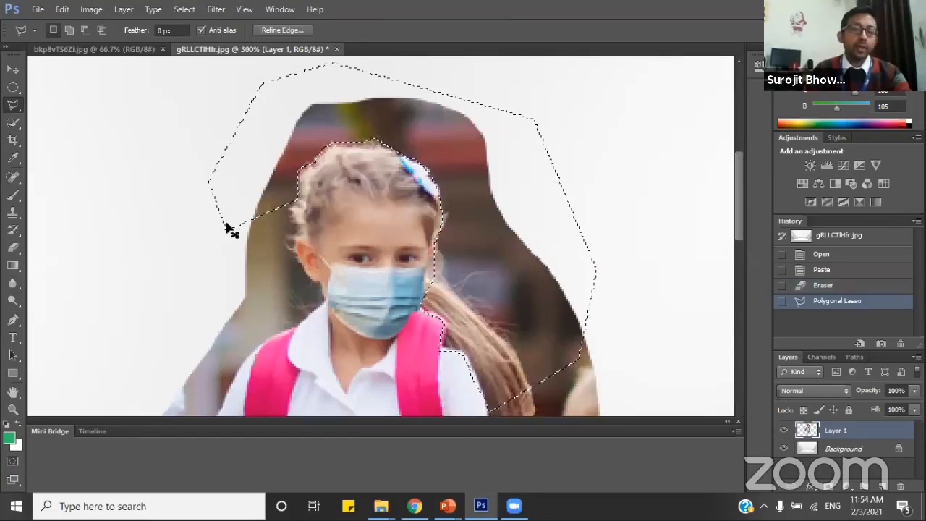
{"action": "key", "text": "ctrl+x"}
Select the leftover background beside the girl's bent arm and pink backpack with the Polygonal Lasso and cut it from Layer 1.
{"action": "scroll", "coordinate": [246, 232], "scroll_direction": "down", "scroll_amount": 5}
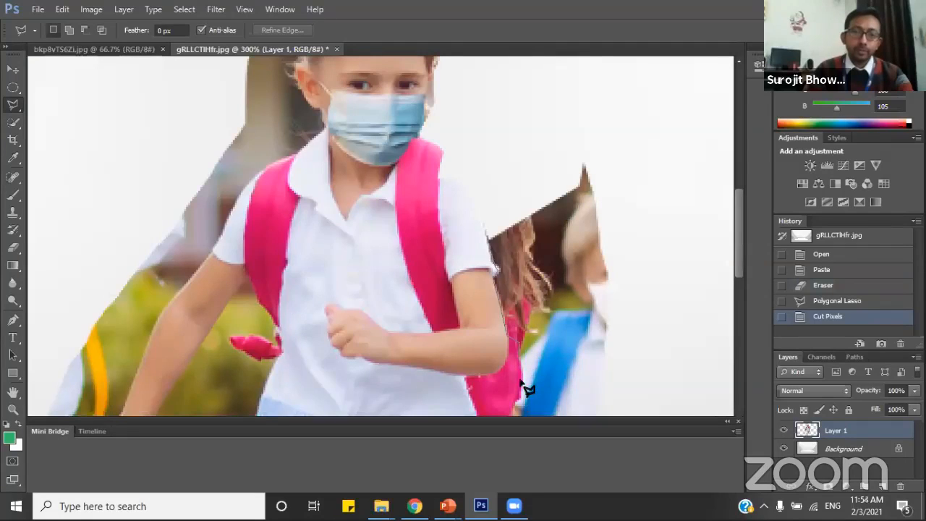
{"action": "left_click", "coordinate": [570, 398]}
{"action": "left_click", "coordinate": [627, 338]}
{"action": "left_click", "coordinate": [651, 170]}
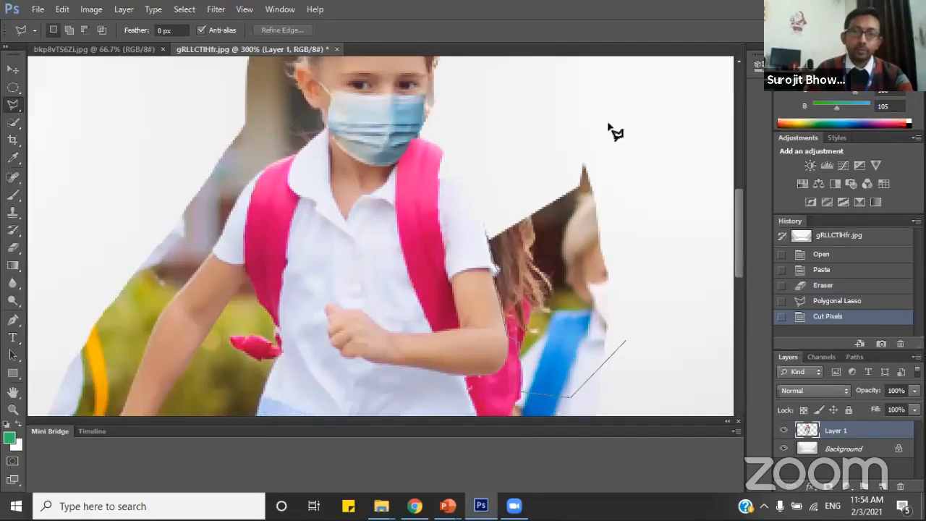
{"action": "left_click", "coordinate": [591, 118]}
{"action": "double_click", "coordinate": [507, 155]}
{"action": "key", "text": "ctrl+x"}
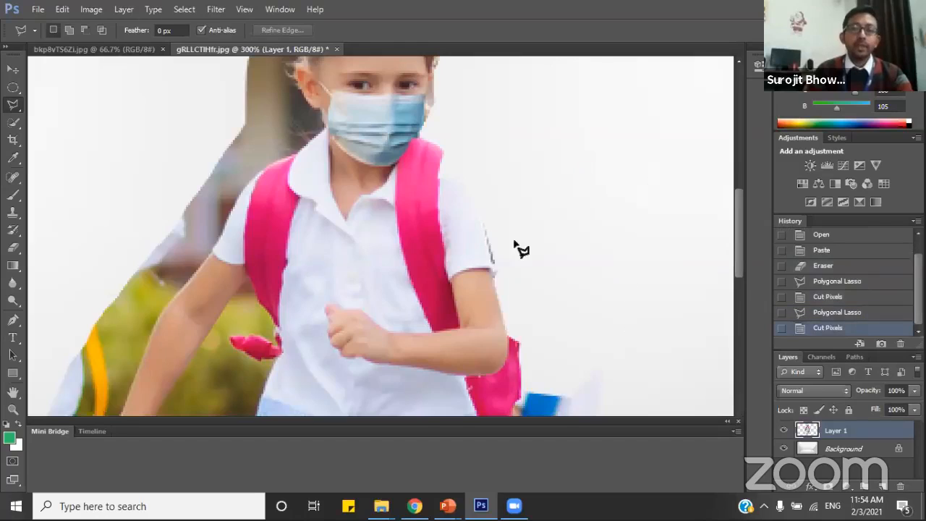
{"action": "scroll", "coordinate": [521, 250], "scroll_direction": "down", "scroll_amount": 3}
{"action": "scroll", "coordinate": [526, 266], "scroll_direction": "down", "scroll_amount": 6}
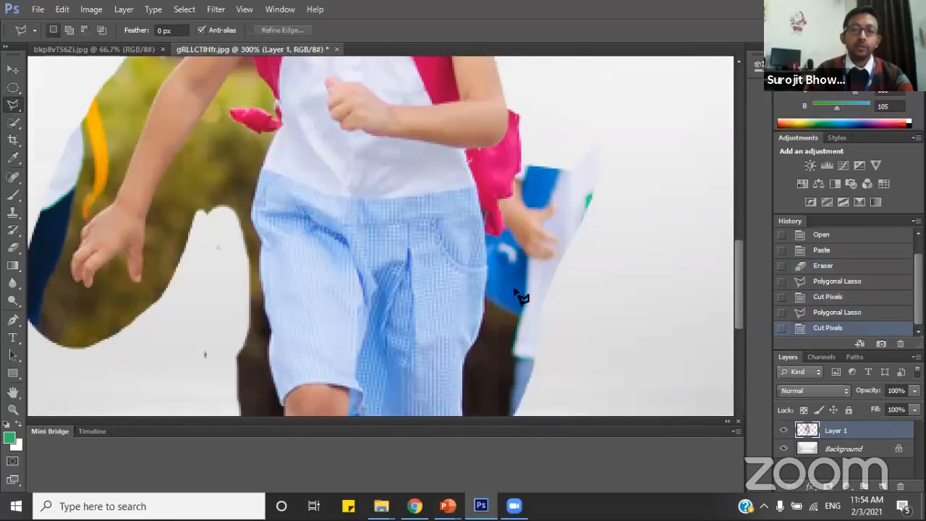
Select the leftover blue and white background beside the girl's shorts and backpack with the Polygonal Lasso and cut it from Layer 1.
{"action": "scroll", "coordinate": [423, 337], "scroll_direction": "down", "scroll_amount": 1}
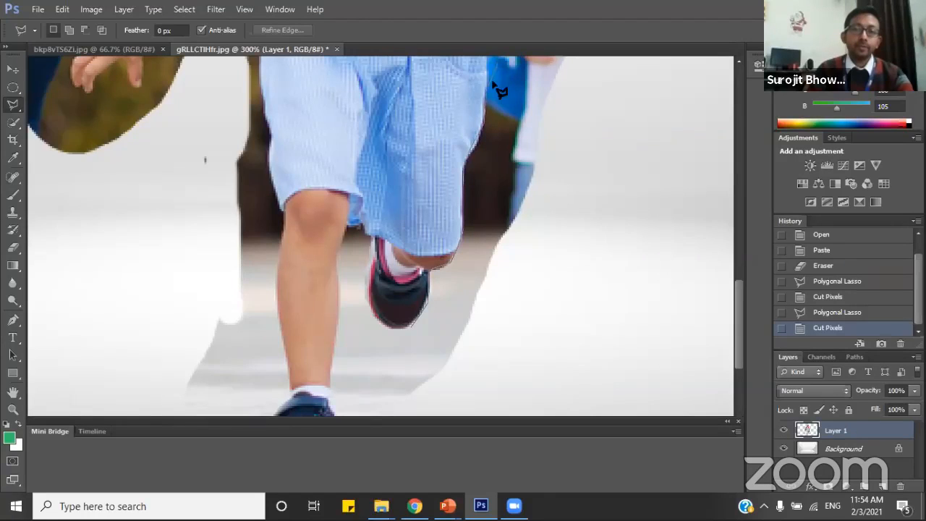
{"action": "scroll", "coordinate": [499, 95], "scroll_direction": "up", "scroll_amount": 2}
{"action": "scroll", "coordinate": [484, 155], "scroll_direction": "up", "scroll_amount": 2}
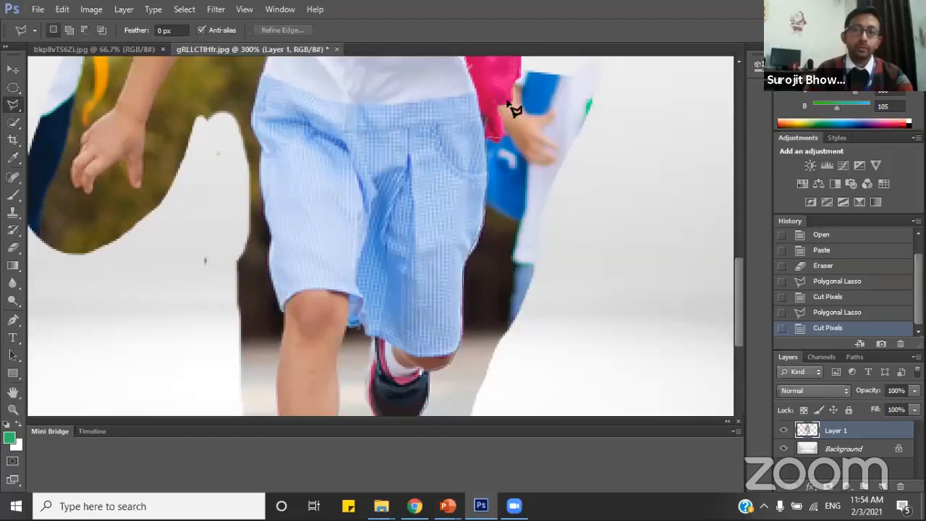
{"action": "left_click", "coordinate": [551, 61]}
{"action": "scroll", "coordinate": [556, 59], "scroll_direction": "up", "scroll_amount": 1}
{"action": "left_click", "coordinate": [586, 79]}
{"action": "left_click", "coordinate": [618, 101]}
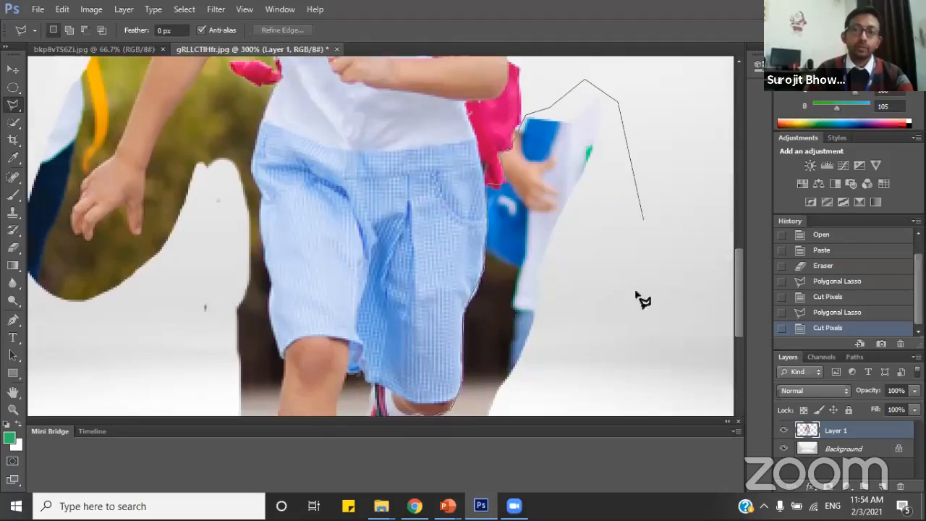
{"action": "left_click", "coordinate": [642, 219]}
{"action": "left_click", "coordinate": [625, 330]}
{"action": "left_click", "coordinate": [550, 398]}
{"action": "left_click", "coordinate": [496, 428]}
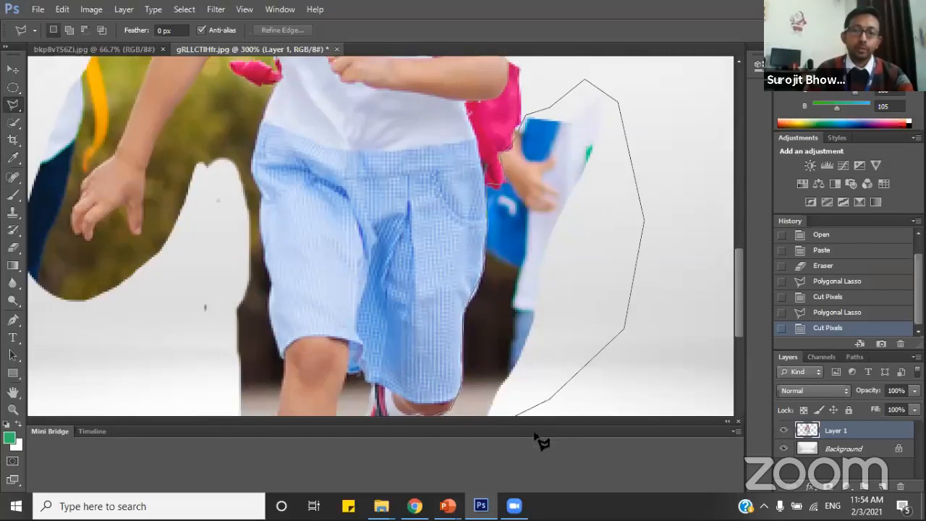
{"action": "left_click", "coordinate": [524, 418]}
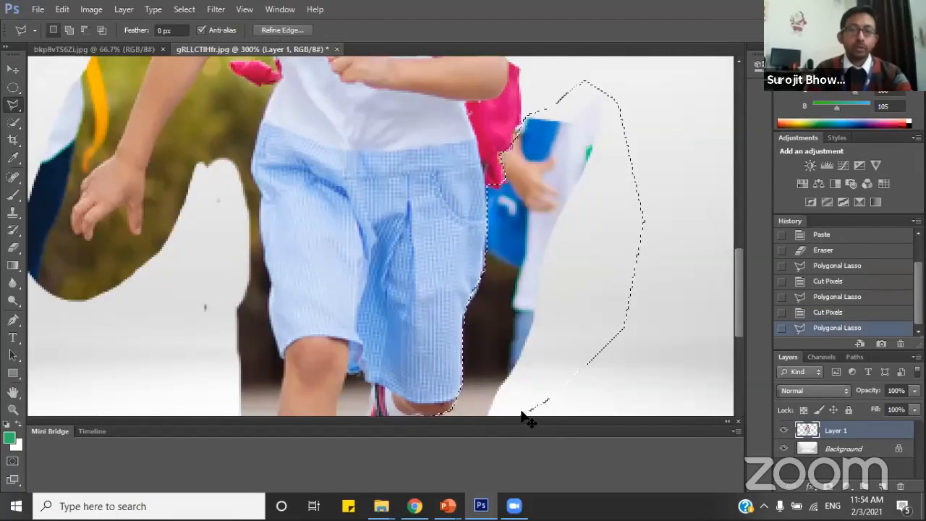
{"action": "key", "text": "ctrl+x"}
Select the leftover background between the girl's outstretched arm and her torso with the Polygonal Lasso and cut it from Layer 1.
{"action": "scroll", "coordinate": [510, 414], "scroll_direction": "up", "scroll_amount": 1}
{"action": "scroll", "coordinate": [428, 412], "scroll_direction": "up", "scroll_amount": 2}
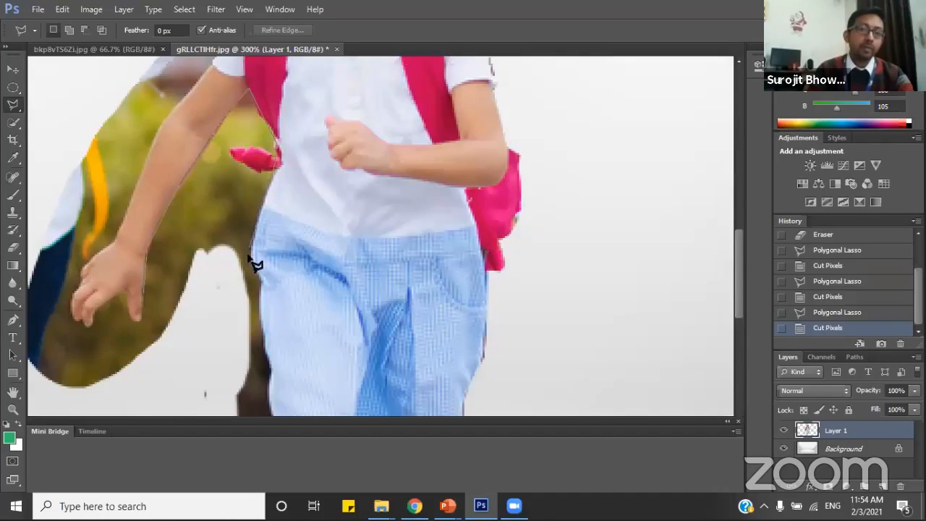
{"action": "left_click", "coordinate": [262, 325]}
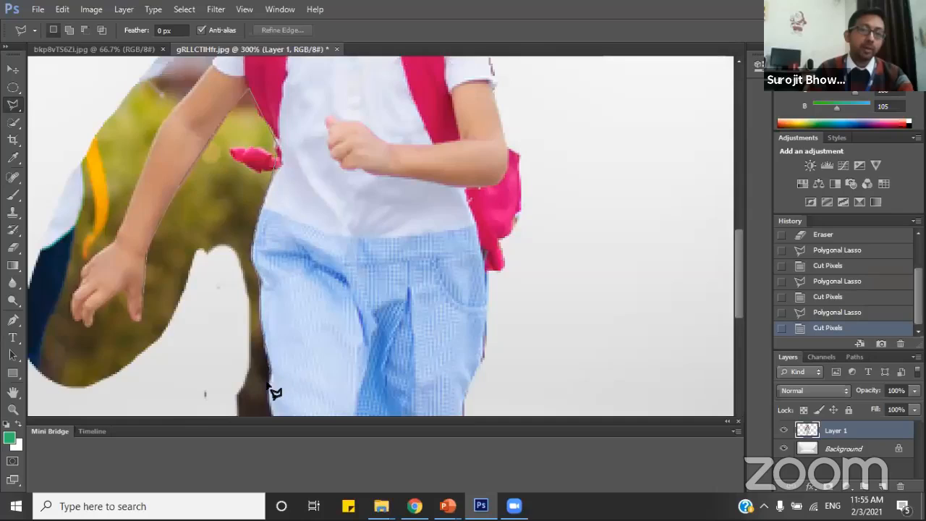
{"action": "left_click", "coordinate": [205, 378]}
{"action": "double_click", "coordinate": [144, 385]}
{"action": "key", "text": "ctrl+x"}
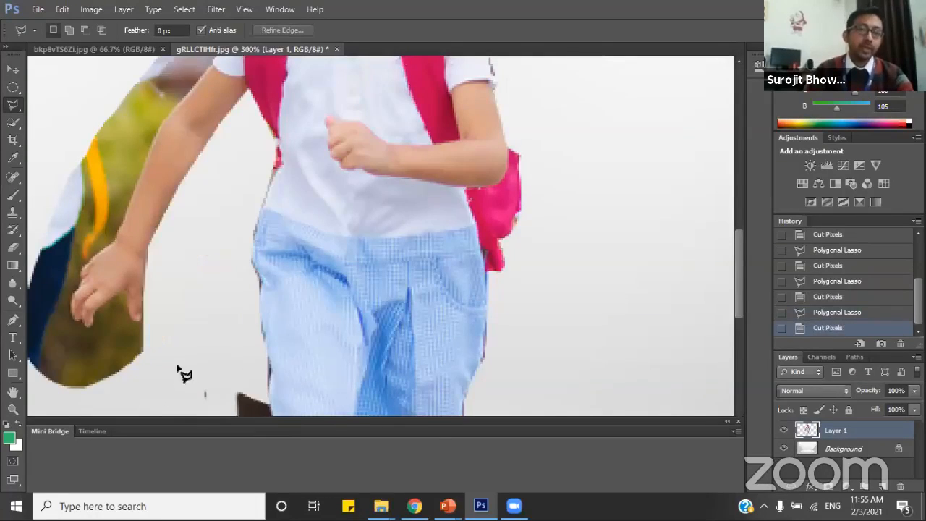
Outline the leftover background along the outer side of the girl's front leg down to the shoe and cut it from Layer 1.
{"action": "scroll", "coordinate": [210, 362], "scroll_direction": "down", "scroll_amount": 5}
{"action": "scroll", "coordinate": [220, 355], "scroll_direction": "down", "scroll_amount": 3}
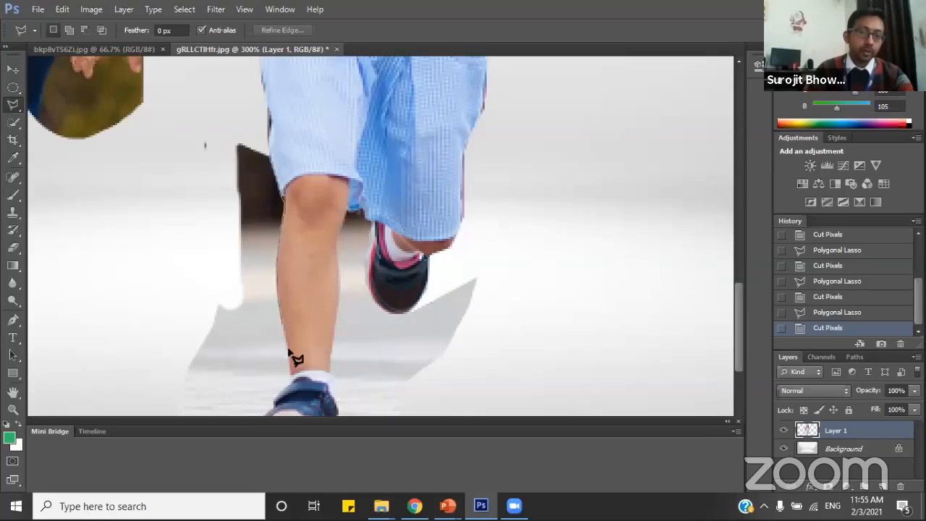
{"action": "left_click", "coordinate": [267, 395]}
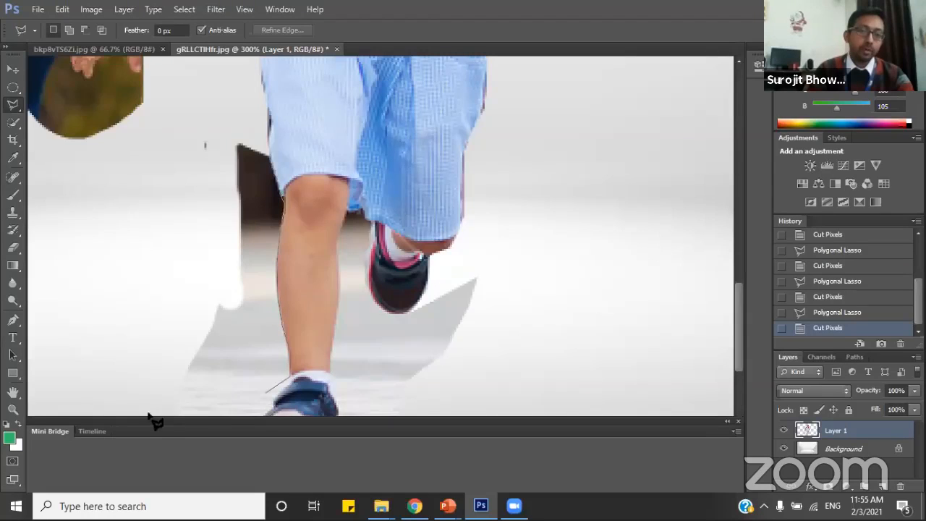
{"action": "left_click", "coordinate": [141, 403]}
{"action": "left_click", "coordinate": [124, 326]}
{"action": "left_click", "coordinate": [213, 186]}
{"action": "double_click", "coordinate": [233, 174]}
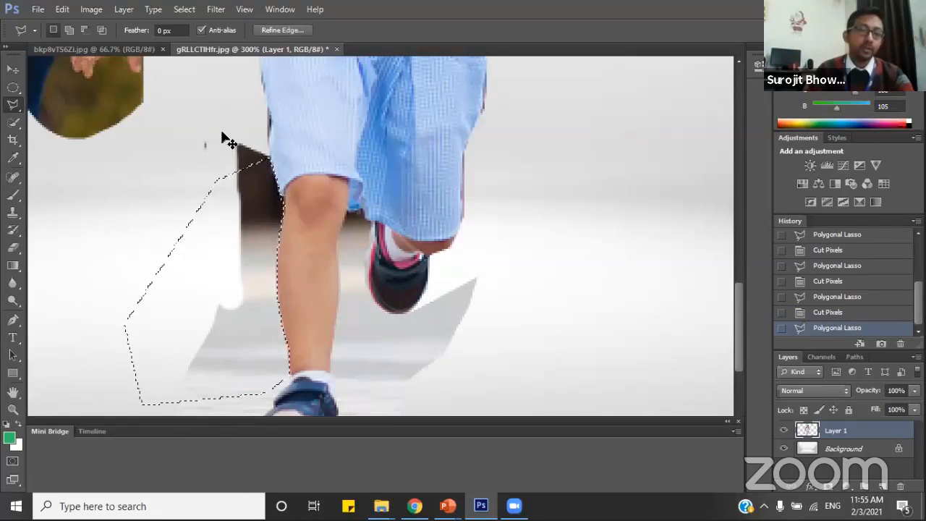
{"action": "key", "text": "ctrl+x"}
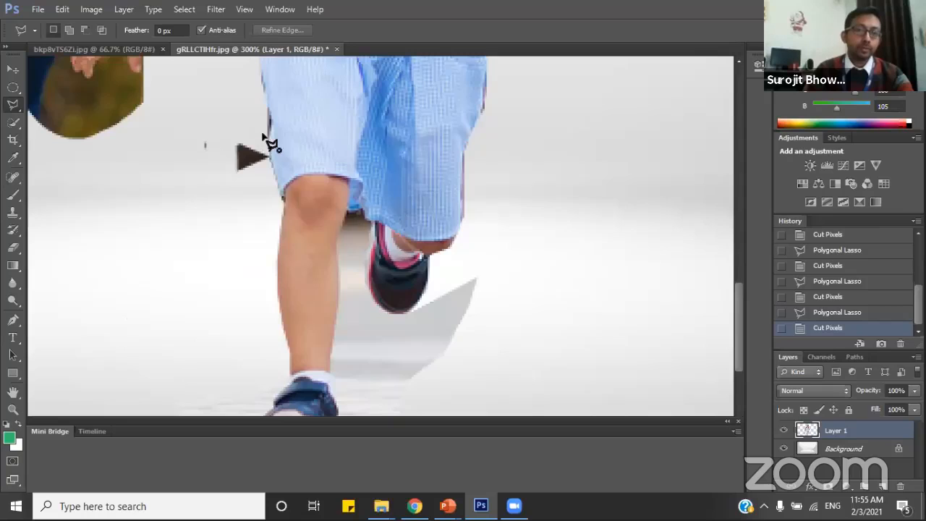
Select the small dark triangle of background remaining beside the hem of the girl's shorts and cut it away.
{"action": "left_click", "coordinate": [264, 135]}
{"action": "left_click", "coordinate": [268, 164]}
{"action": "left_click", "coordinate": [245, 189]}
{"action": "left_click", "coordinate": [233, 130]}
{"action": "key", "text": "ctrl+x"}
Trace around the girl's front leg and both shoes with the Polygonal Lasso and cut the leftover ground and shadow from Layer 1.
{"action": "scroll", "coordinate": [456, 307], "scroll_direction": "down", "scroll_amount": 2}
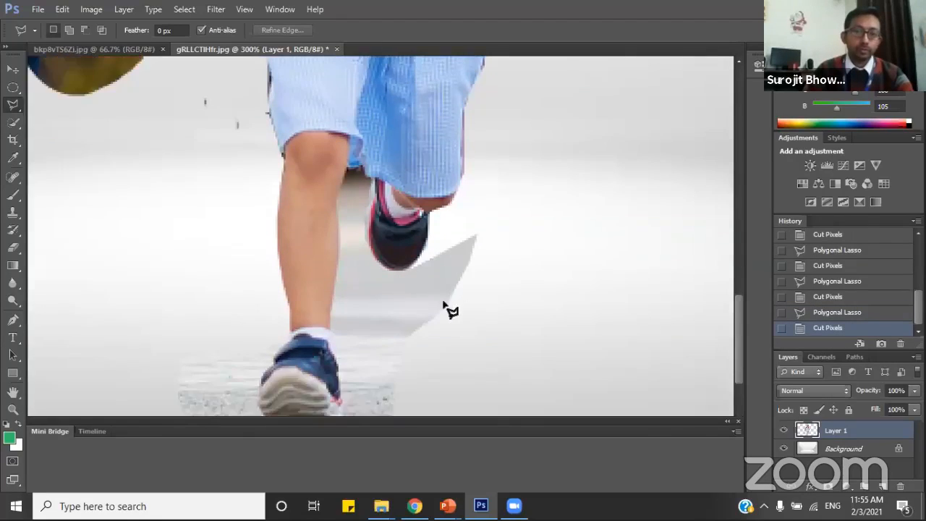
{"action": "scroll", "coordinate": [451, 311], "scroll_direction": "down", "scroll_amount": 4}
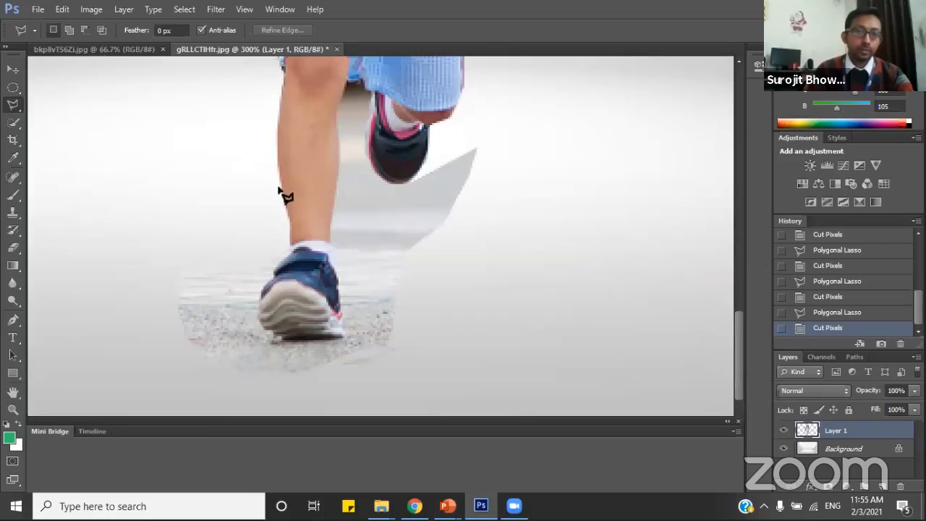
{"action": "left_click", "coordinate": [275, 163]}
{"action": "left_click", "coordinate": [282, 198]}
{"action": "left_click", "coordinate": [289, 218]}
{"action": "left_click", "coordinate": [290, 243]}
{"action": "left_click", "coordinate": [276, 272]}
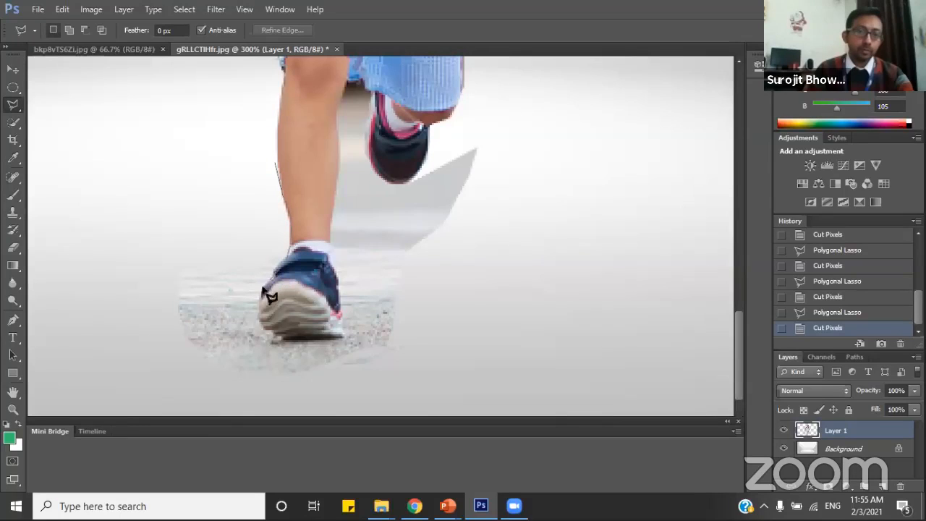
{"action": "left_click", "coordinate": [260, 293]}
{"action": "left_click", "coordinate": [257, 318]}
{"action": "left_click", "coordinate": [272, 337]}
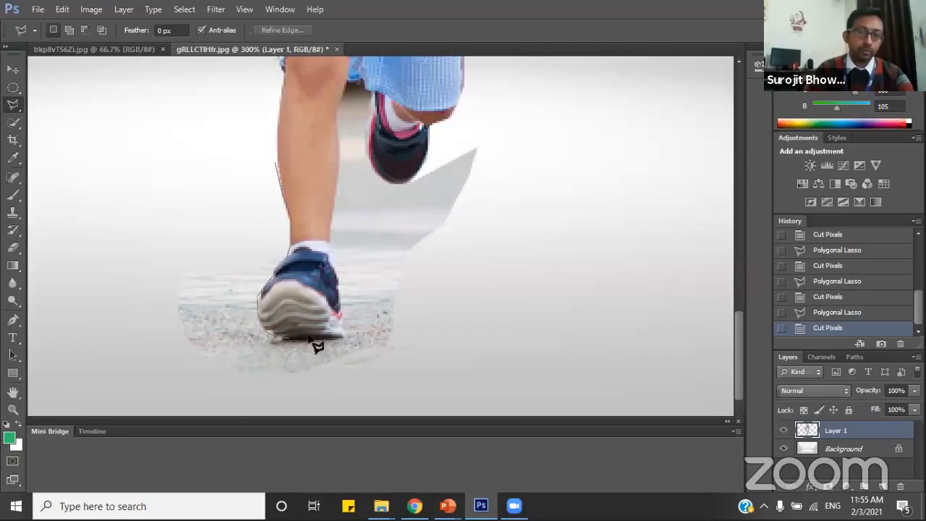
{"action": "left_click", "coordinate": [340, 336]}
{"action": "left_click", "coordinate": [343, 299]}
{"action": "left_click", "coordinate": [326, 249]}
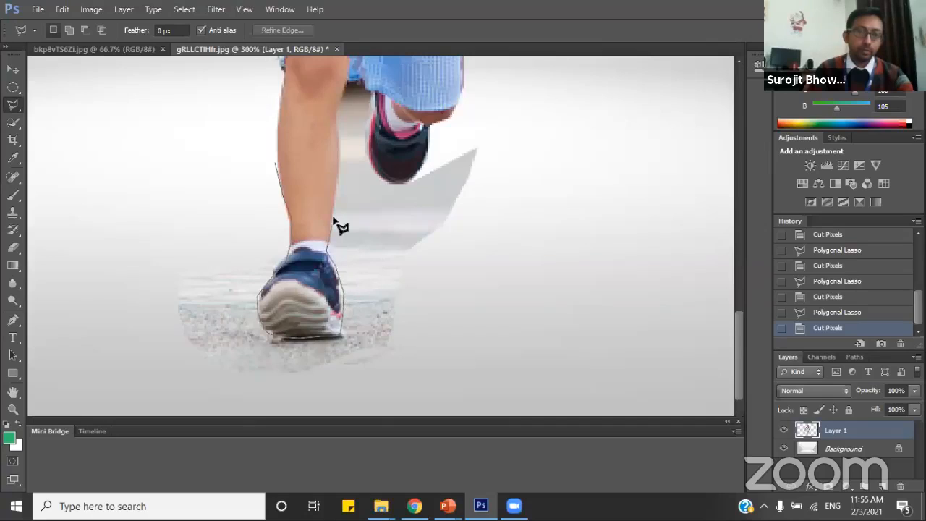
{"action": "left_click", "coordinate": [341, 124]}
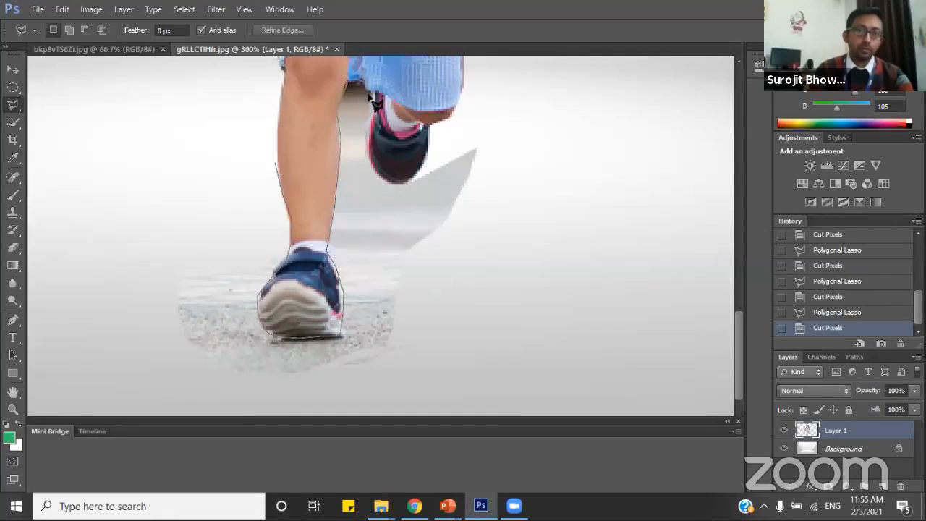
{"action": "left_click", "coordinate": [368, 94]}
{"action": "left_click", "coordinate": [365, 152]}
{"action": "left_click", "coordinate": [377, 174]}
{"action": "left_click", "coordinate": [401, 188]}
{"action": "left_click", "coordinate": [444, 152]}
{"action": "left_click", "coordinate": [490, 134]}
{"action": "left_click", "coordinate": [509, 206]}
{"action": "left_click", "coordinate": [468, 335]}
{"action": "left_click", "coordinate": [289, 397]}
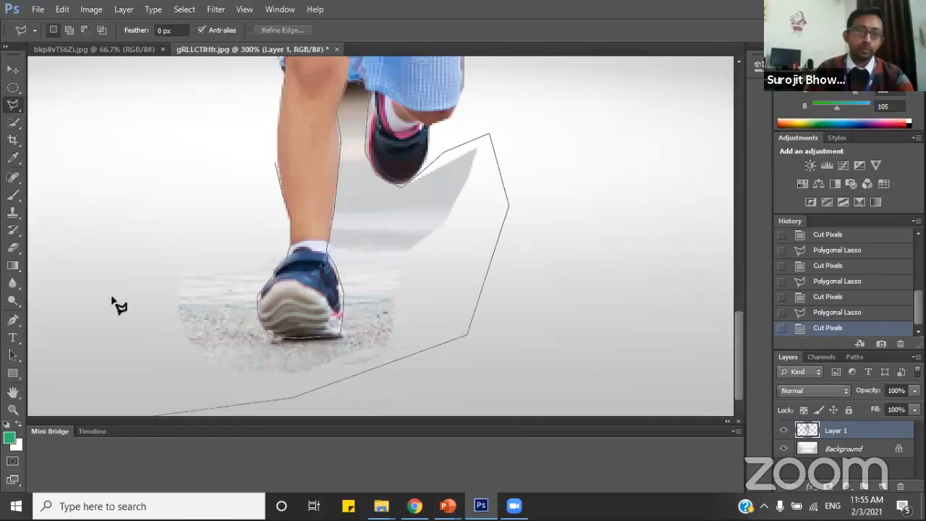
{"action": "left_click", "coordinate": [135, 381]}
{"action": "left_click", "coordinate": [117, 257]}
{"action": "left_click", "coordinate": [183, 166]}
{"action": "double_click", "coordinate": [252, 100]}
{"action": "key", "text": "ctrl+x"}
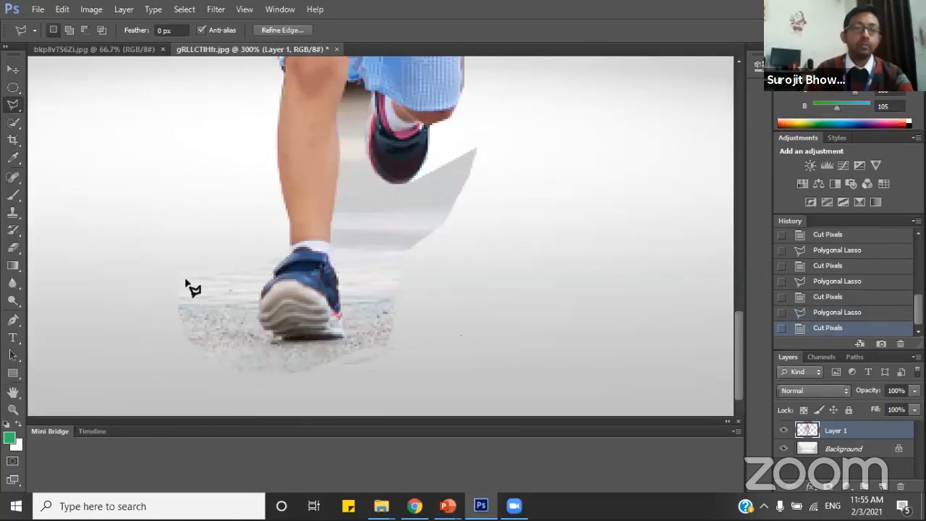
Select the leftover background beside the girl's ear, shoulder and upper outstretched arm with the Polygonal Lasso and cut it from Layer 1.
{"action": "scroll", "coordinate": [185, 283], "scroll_direction": "up", "scroll_amount": 10}
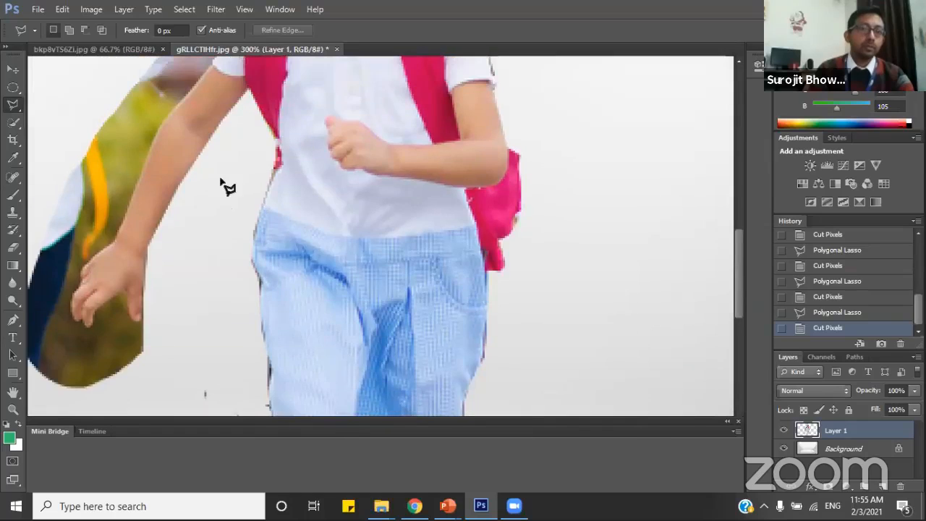
{"action": "scroll", "coordinate": [219, 162], "scroll_direction": "up", "scroll_amount": 8}
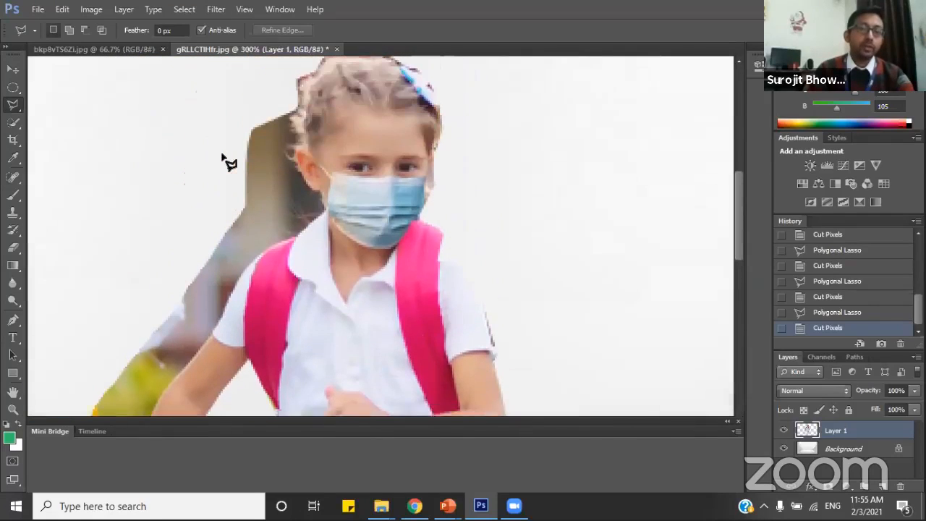
{"action": "scroll", "coordinate": [224, 161], "scroll_direction": "up", "scroll_amount": 1}
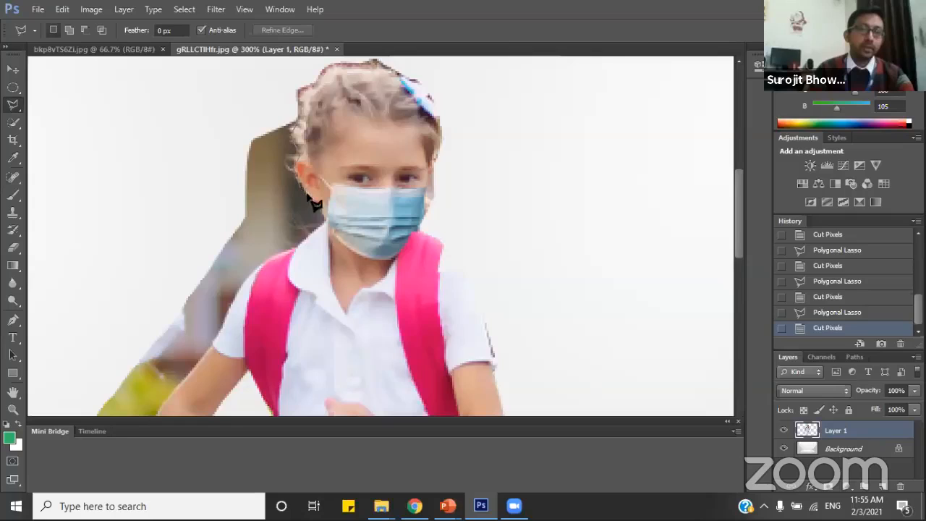
{"action": "left_click", "coordinate": [275, 257]}
{"action": "left_click", "coordinate": [254, 272]}
{"action": "left_click", "coordinate": [242, 284]}
{"action": "left_click", "coordinate": [225, 310]}
{"action": "left_click", "coordinate": [212, 334]}
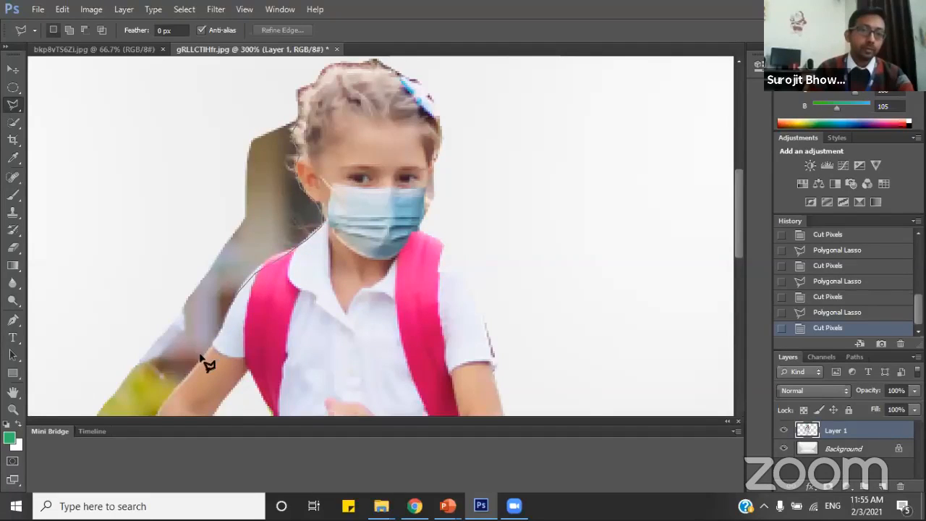
{"action": "left_click", "coordinate": [197, 359]}
{"action": "left_click", "coordinate": [182, 377]}
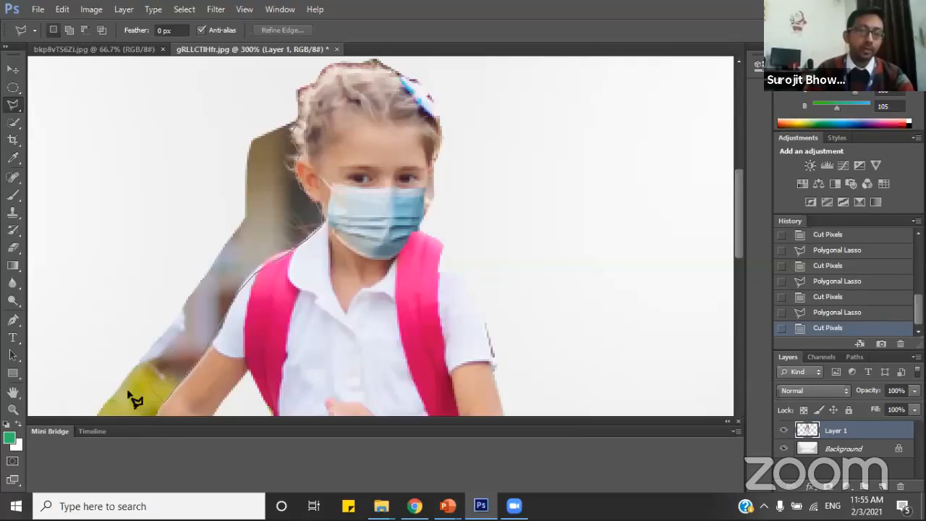
{"action": "left_click", "coordinate": [72, 374]}
{"action": "left_click", "coordinate": [130, 167]}
{"action": "double_click", "coordinate": [210, 84]}
{"action": "key", "text": "ctrl+x"}
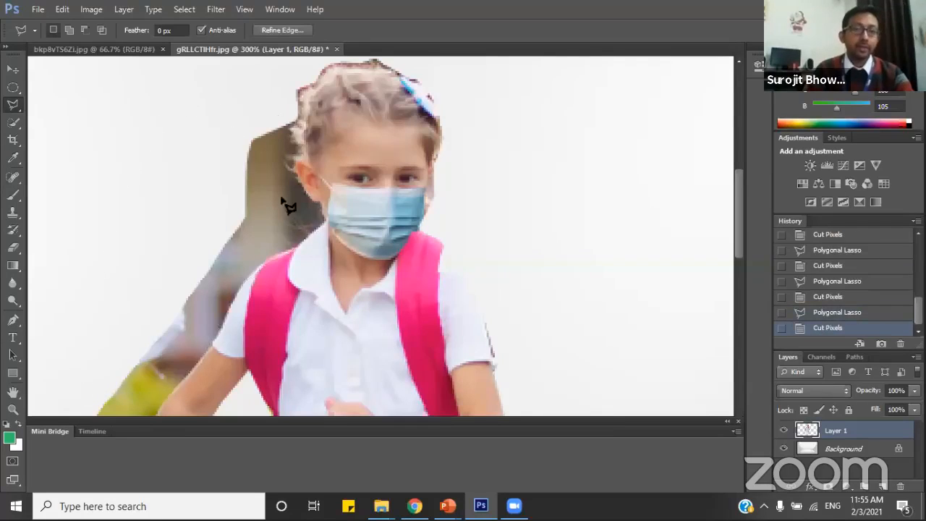
Select the leftover background around the girl's outstretched forearm and hand with the Polygonal Lasso and cut it from Layer 1.
{"action": "scroll", "coordinate": [200, 273], "scroll_direction": "down", "scroll_amount": 5}
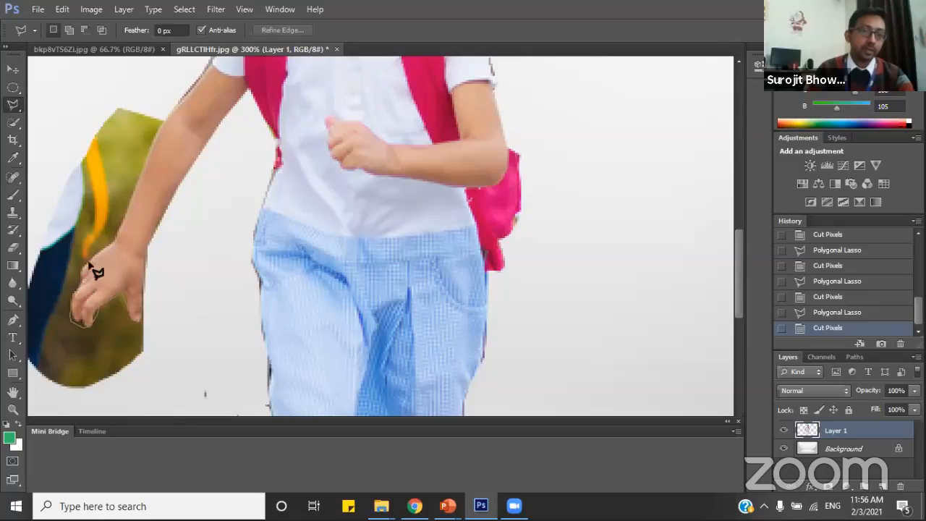
{"action": "left_click", "coordinate": [117, 238]}
{"action": "left_click", "coordinate": [134, 190]}
{"action": "left_click", "coordinate": [140, 173]}
{"action": "left_click", "coordinate": [166, 113]}
{"action": "left_click", "coordinate": [179, 87]}
{"action": "left_click", "coordinate": [132, 84]}
{"action": "left_click", "coordinate": [58, 119]}
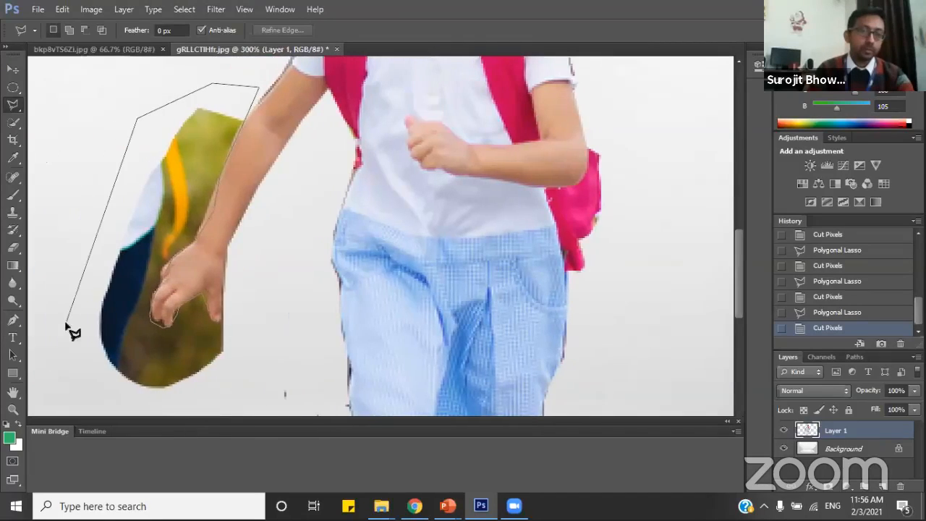
{"action": "left_click", "coordinate": [66, 324]}
{"action": "left_click", "coordinate": [89, 367]}
{"action": "left_click", "coordinate": [139, 387]}
{"action": "left_click", "coordinate": [254, 377]}
{"action": "left_click", "coordinate": [278, 320]}
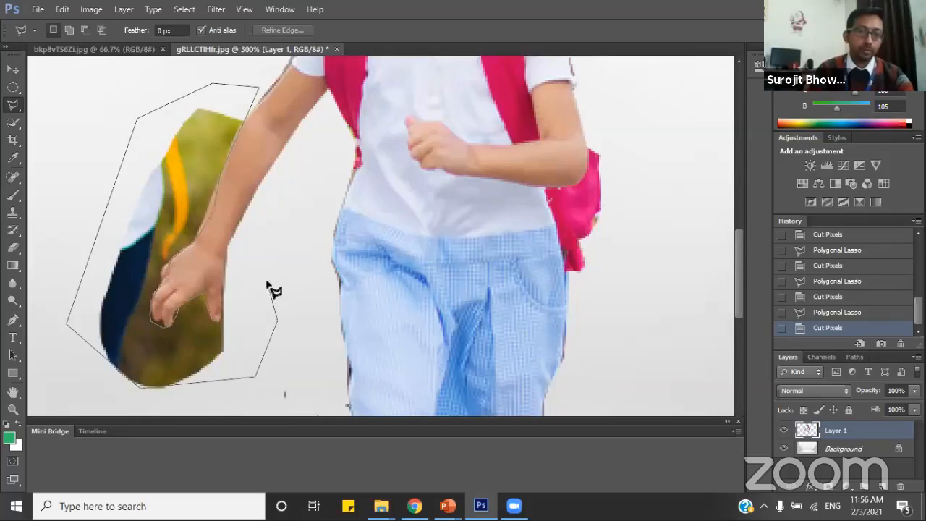
{"action": "double_click", "coordinate": [268, 287]}
{"action": "key", "text": "ctrl+x"}
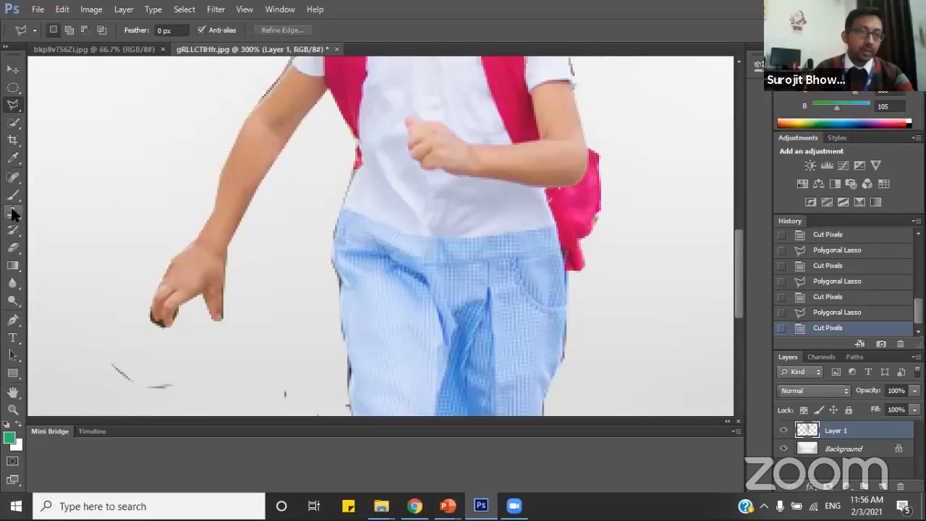
Erase the stray background remnants below the girl's outstretched hand with the size 13 Eraser.
{"action": "left_click", "coordinate": [14, 247]}
{"action": "mouse_move", "coordinate": [89, 335]}
{"action": "left_mouse_down"}
{"action": "mouse_move", "coordinate": [117, 377]}
{"action": "mouse_move", "coordinate": [152, 378]}
{"action": "mouse_move", "coordinate": [94, 365]}
{"action": "mouse_move", "coordinate": [226, 378]}
{"action": "mouse_move", "coordinate": [280, 332]}
{"action": "mouse_move", "coordinate": [271, 297]}
{"action": "left_mouse_up"}
{"action": "scroll", "coordinate": [275, 293], "scroll_direction": "up", "scroll_amount": 5}
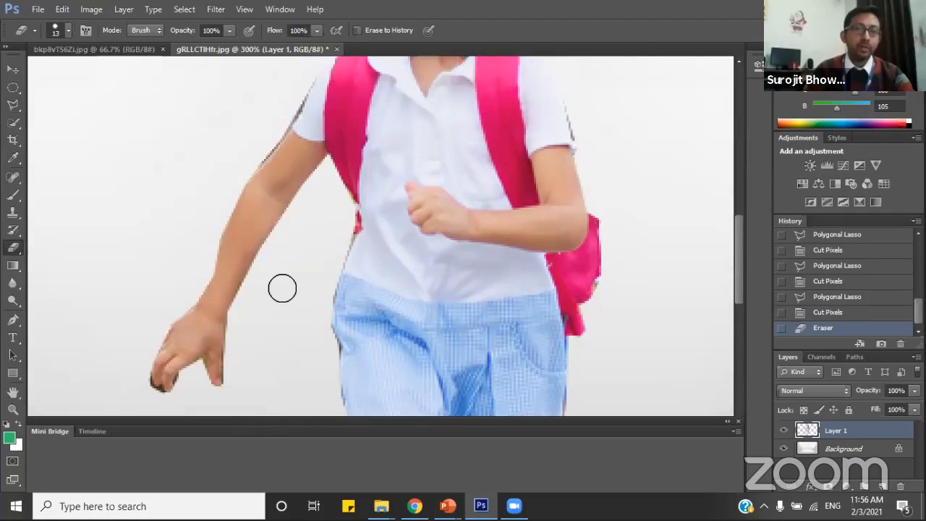
Move the cut-out girl on Layer 1 to the left part of the studio backdrop, slightly lower than before.
{"action": "left_click", "coordinate": [13, 410]}
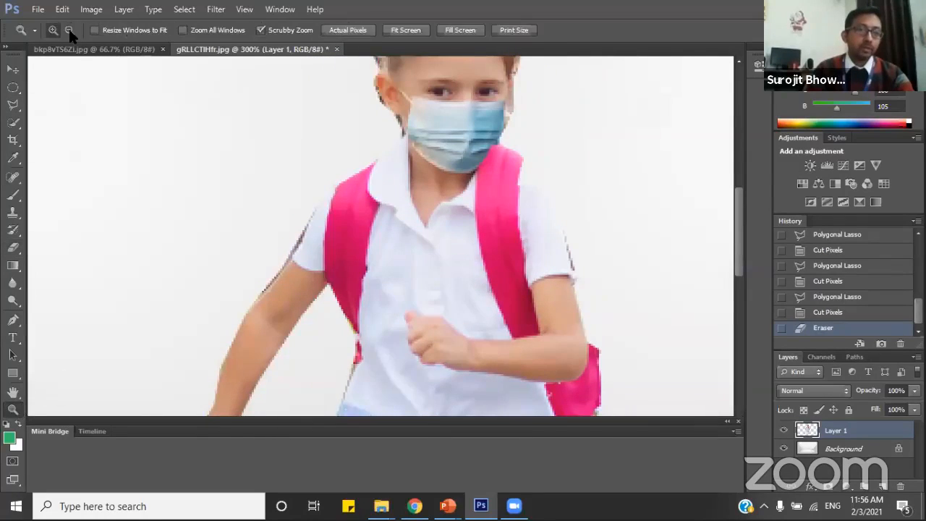
{"action": "left_click", "coordinate": [69, 29]}
{"action": "left_click", "coordinate": [456, 192]}
{"action": "left_click", "coordinate": [456, 192]}
{"action": "left_click", "coordinate": [456, 191]}
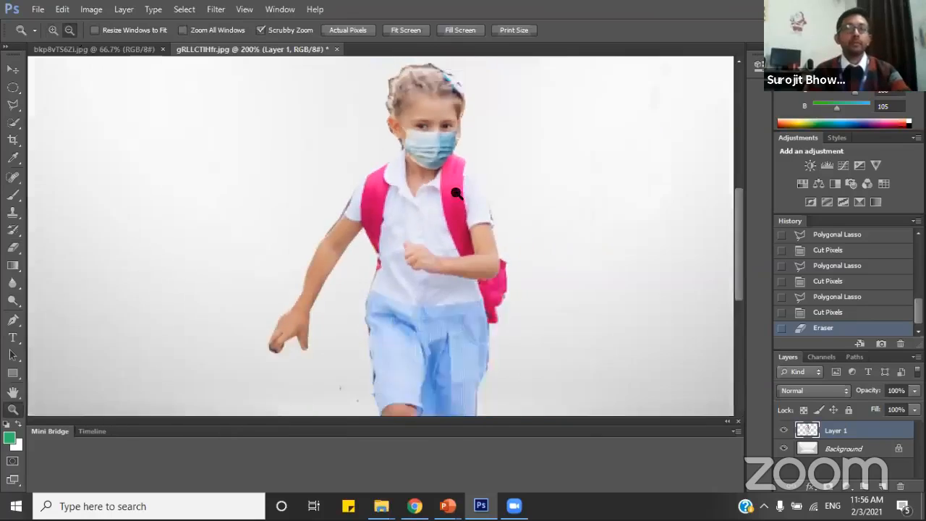
{"action": "left_click", "coordinate": [451, 242]}
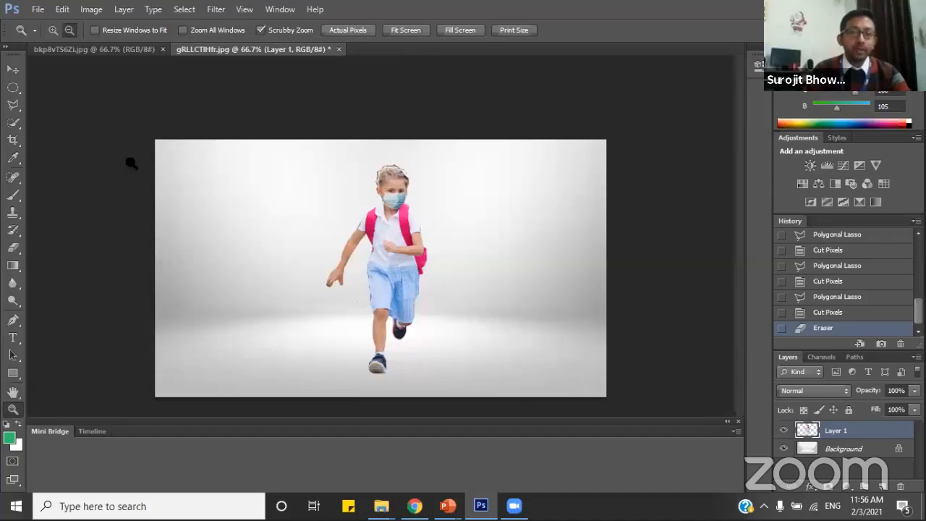
{"action": "left_click", "coordinate": [13, 70]}
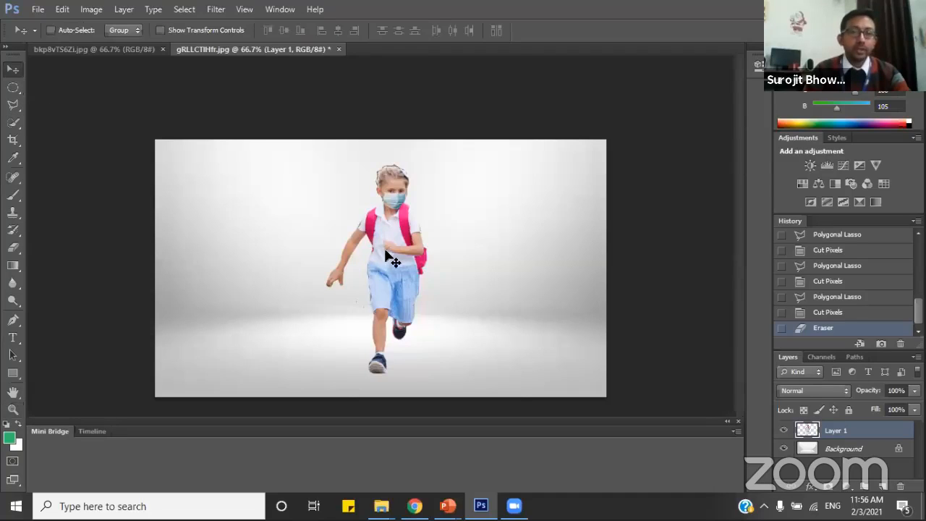
{"action": "left_click_drag", "start_coordinate": [386, 257], "coordinate": [275, 257]}
{"action": "left_click_drag", "start_coordinate": [270, 299], "coordinate": [257, 259]}
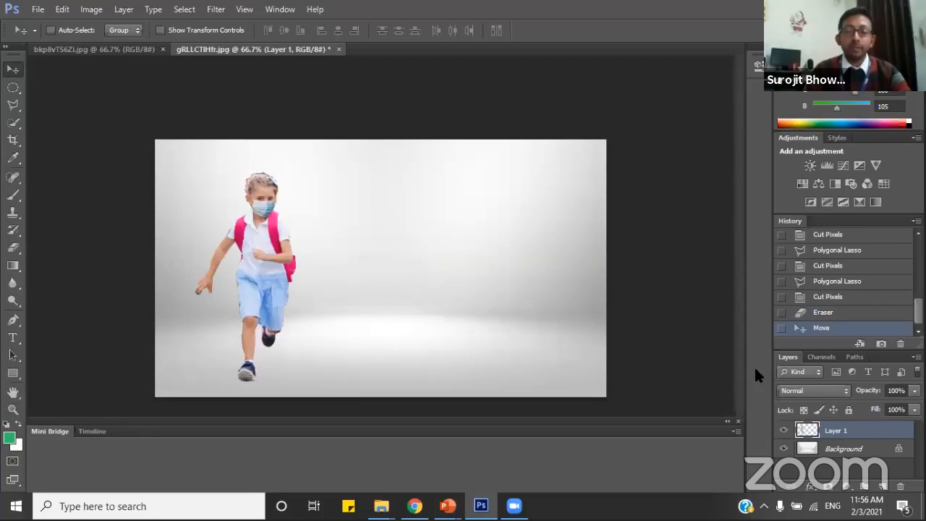
Activate the Background layer, return to Layer 1, and add the black 30 pt text "Boy" beside the girl's head on the backdrop.
{"action": "left_click", "coordinate": [845, 449]}
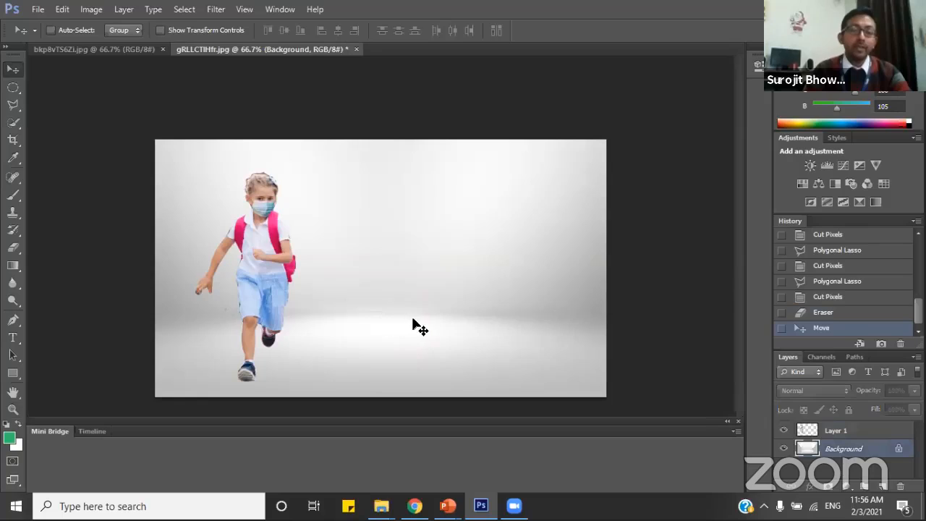
{"action": "left_click", "coordinate": [832, 433]}
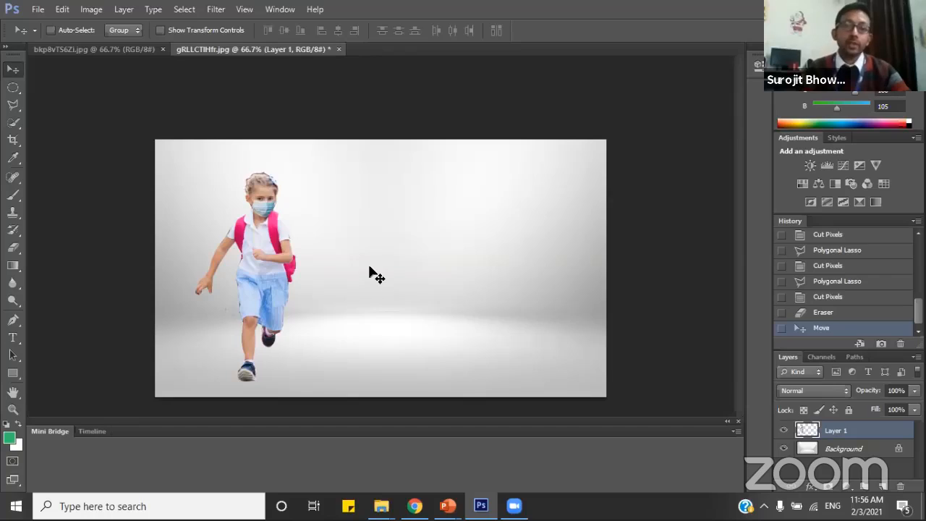
{"action": "left_click", "coordinate": [12, 338]}
{"action": "left_click", "coordinate": [376, 211]}
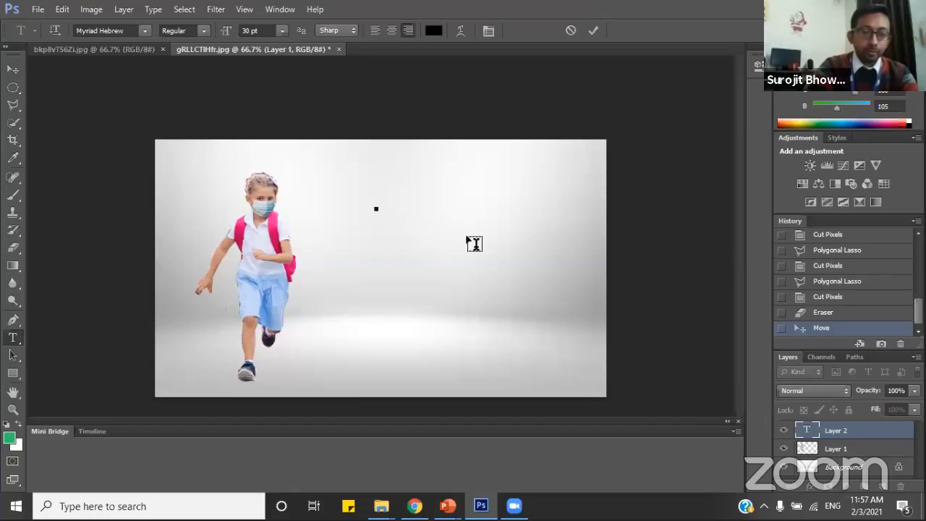
{"action": "type", "text": "Boy"}
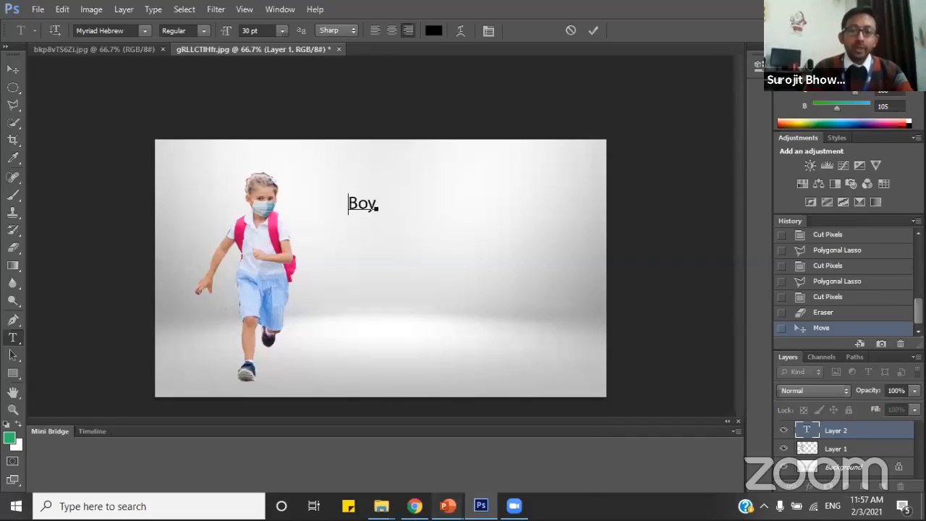
Switch to the PowerPoint slide show and advance from the Working with Layers slide to the Assignments slide.
{"action": "mouse_move", "coordinate": [448, 506]}
{"action": "left_click", "coordinate": [522, 444]}
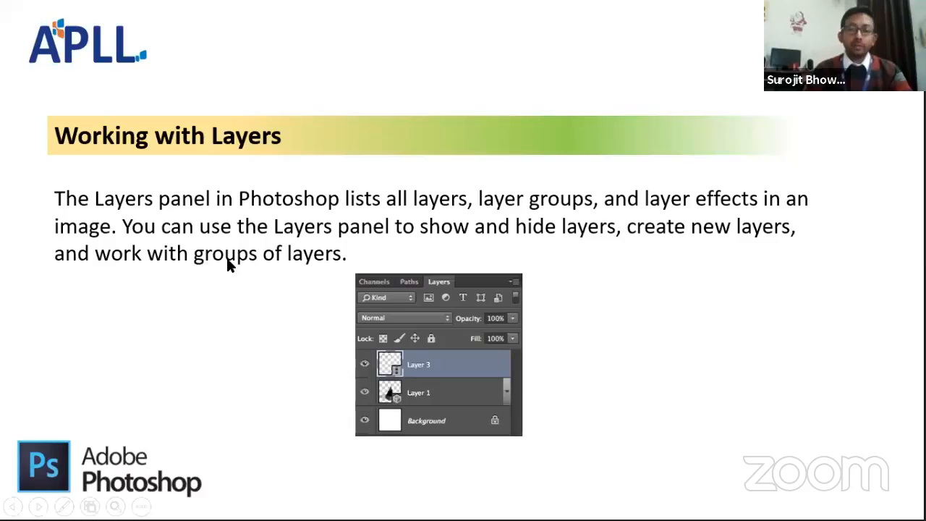
{"action": "left_click", "coordinate": [226, 259]}
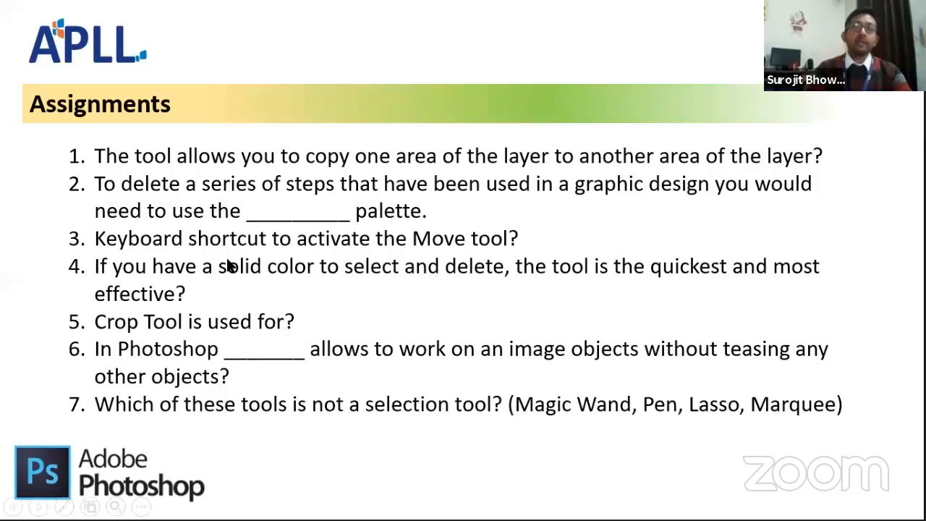